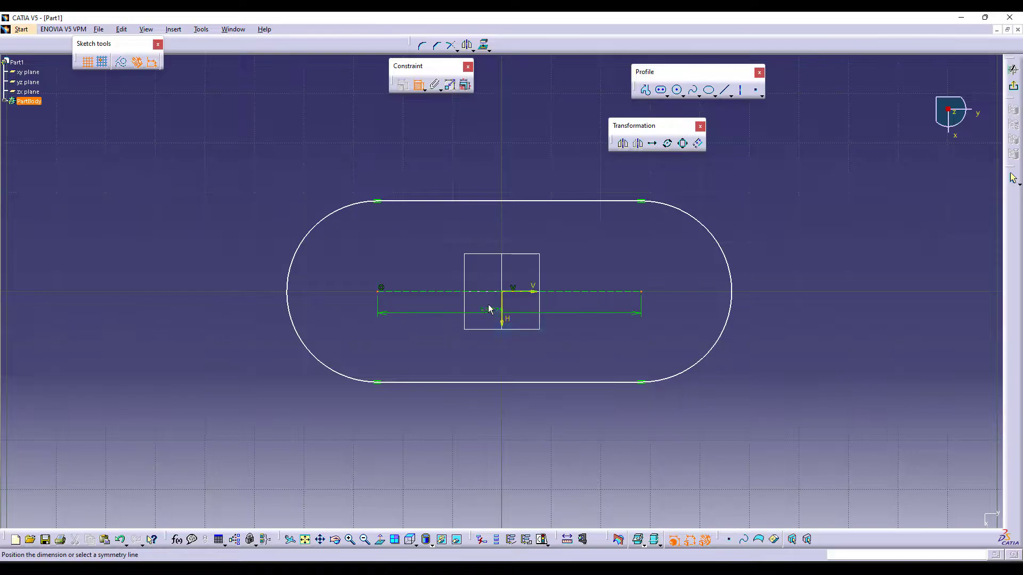
# Step: Make the slot's two arc centres symmetric about the H axis and set the slot's overall width to 80 mm
pyautogui.click(503, 314)
pyautogui.moveTo(557, 321); pyautogui.dragTo(557, 352, button='middle')
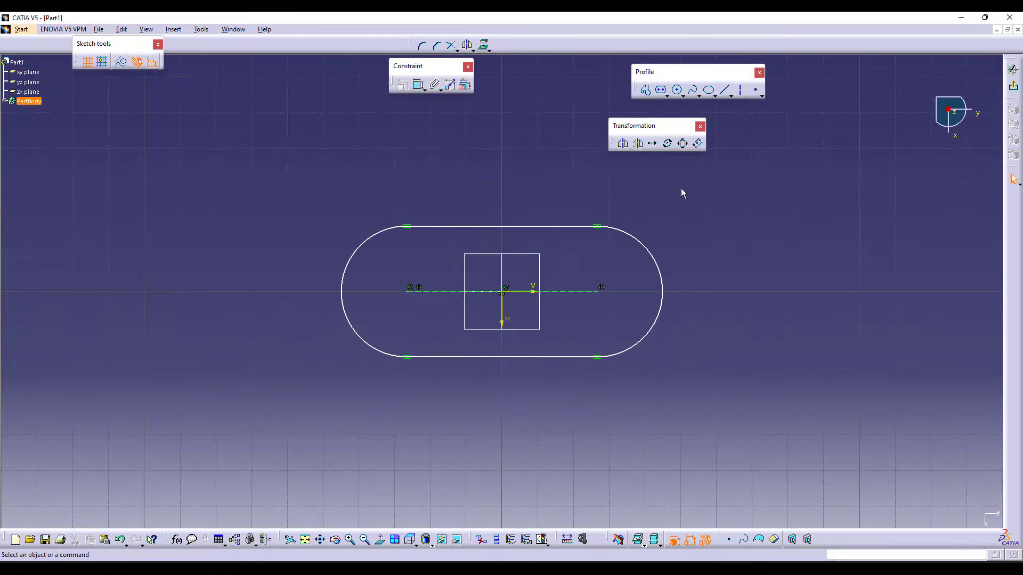
pyautogui.click(419, 87)
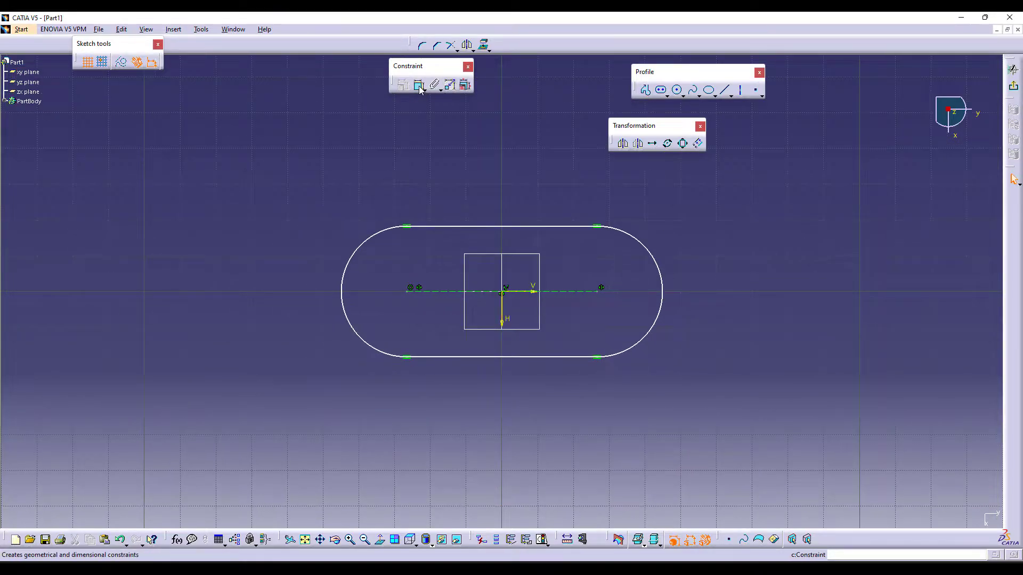
pyautogui.click(560, 227)
pyautogui.click(583, 357)
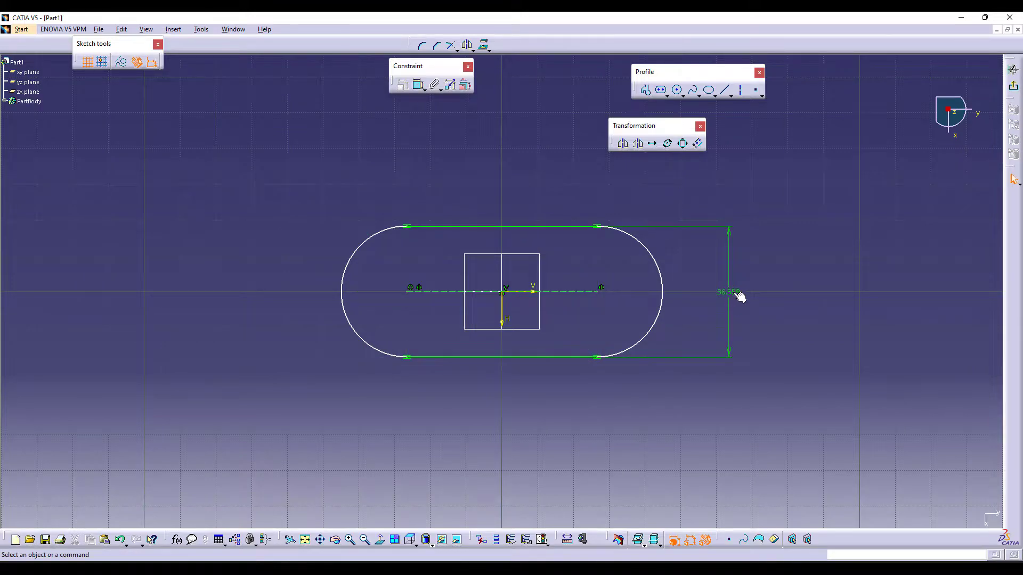
pyautogui.click(733, 292)
pyautogui.doubleClick(733, 292)
pyautogui.write('80')
pyautogui.press('Return')
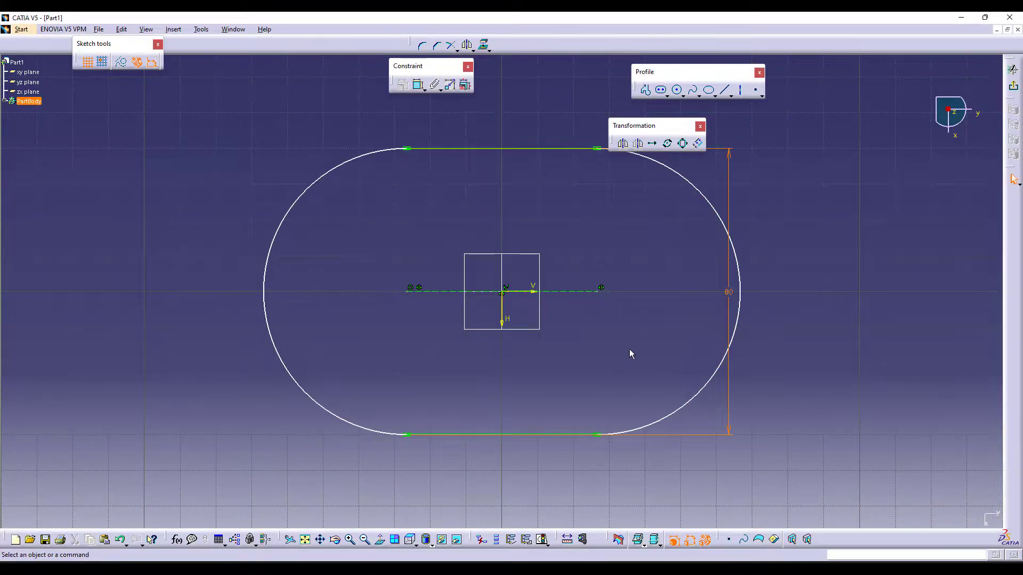
# Step: Check the reference drawing and set the length of the slot's centreline to 120 mm
pyautogui.hotkey('alt', 'Tab')
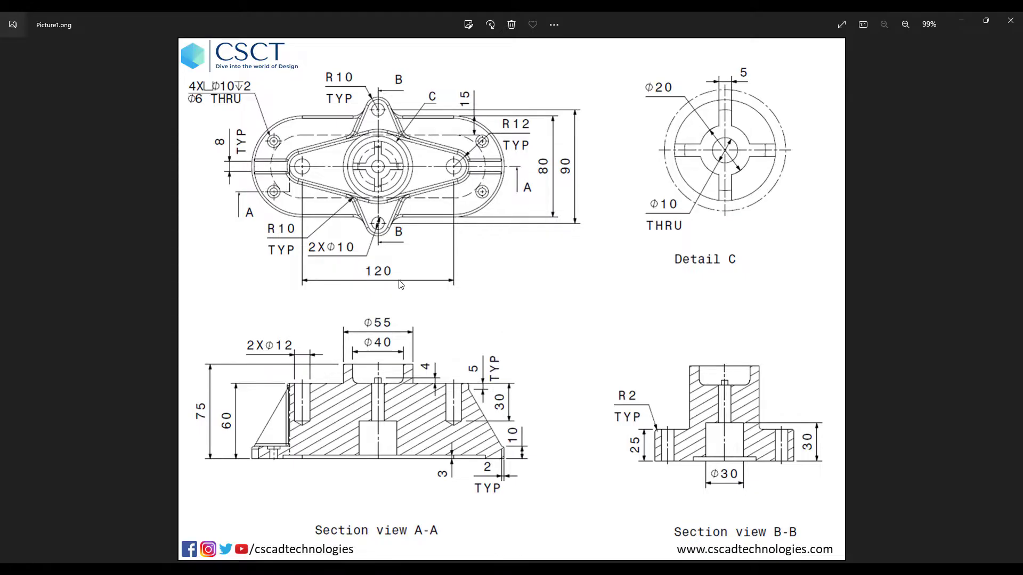
pyautogui.hotkey('alt', 'Tab')
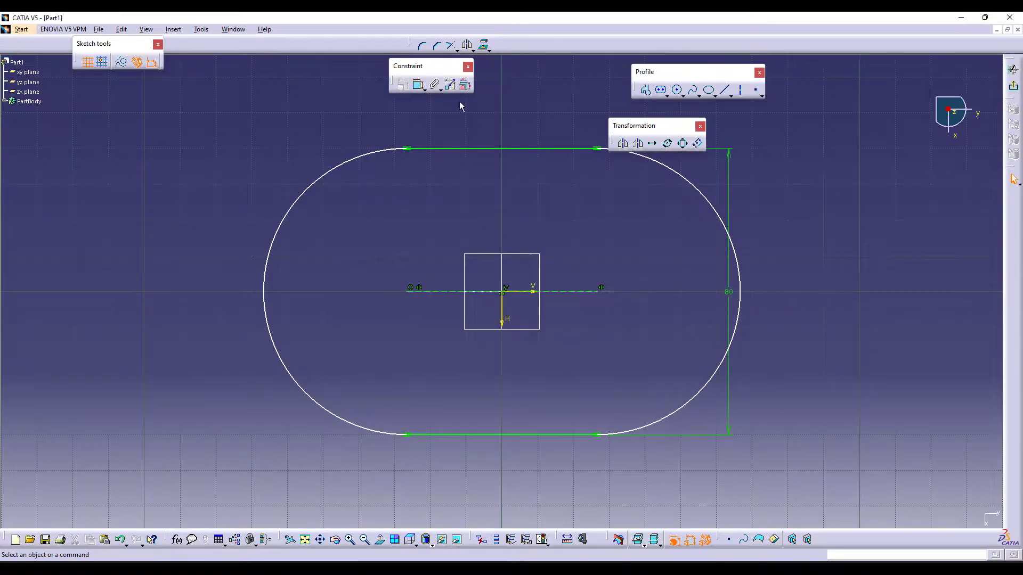
pyautogui.click(418, 84)
pyautogui.click(564, 293)
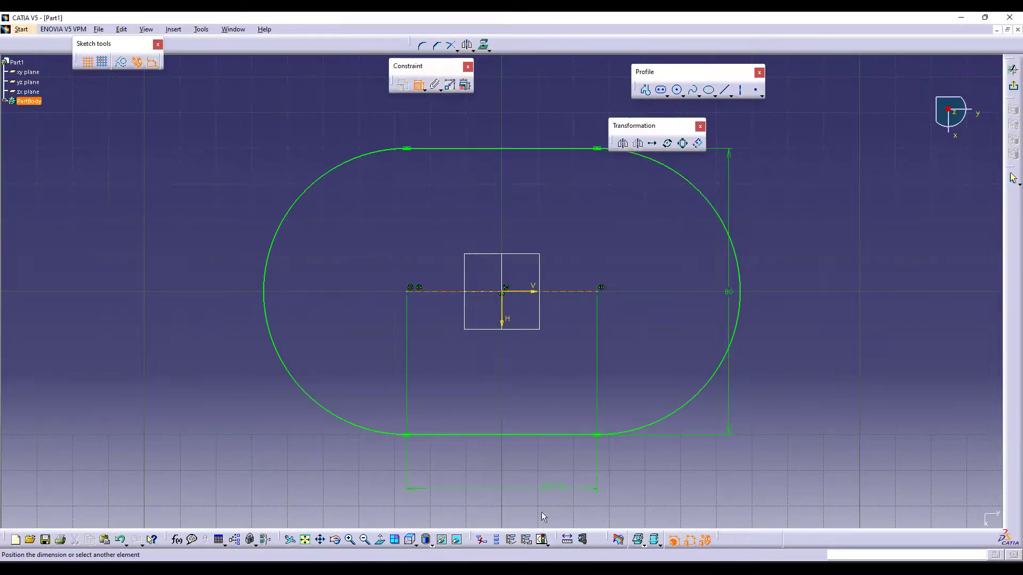
pyautogui.click(521, 472)
pyautogui.doubleClick(511, 472)
pyautogui.write('120mm')
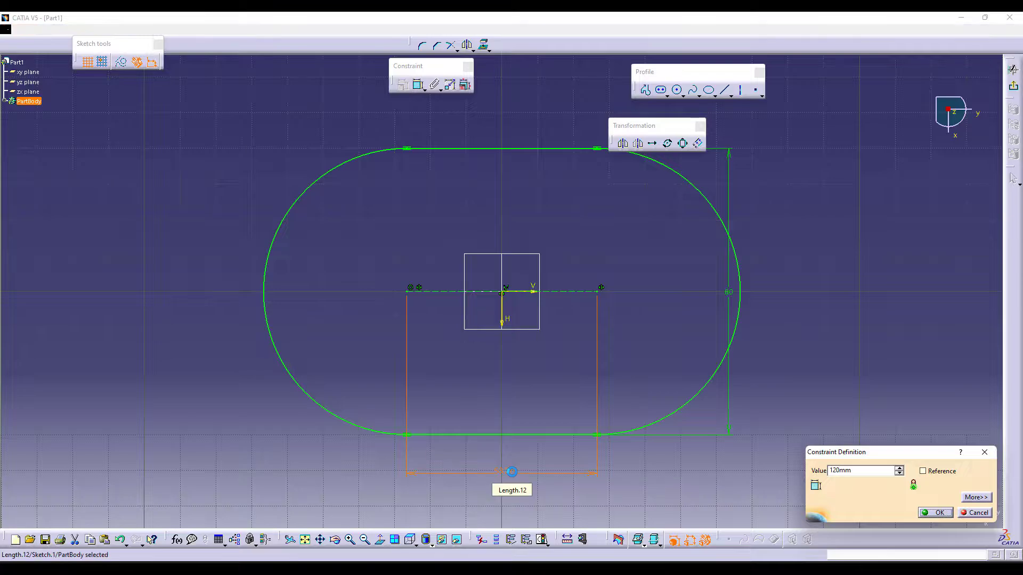
pyautogui.press('Return')
pyautogui.moveTo(701, 274); pyautogui.dragTo(705, 286, button='middle')
pyautogui.click(822, 336)
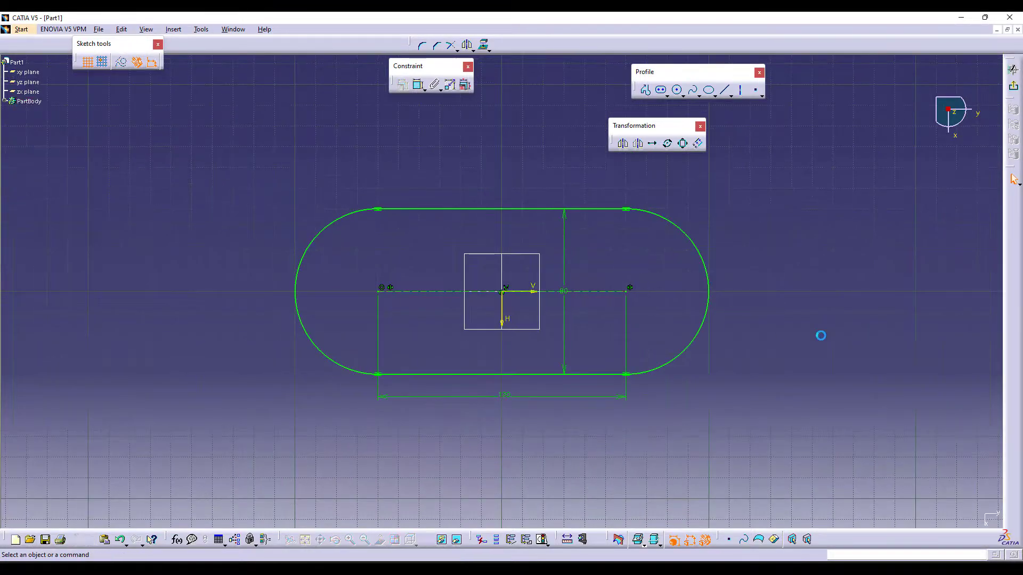
# Step: Exit the sketch, check the base thickness in the reference drawing, and pad the slot profile 10 mm
pyautogui.click(1013, 88)
pyautogui.hotkey('alt', 'Tab')
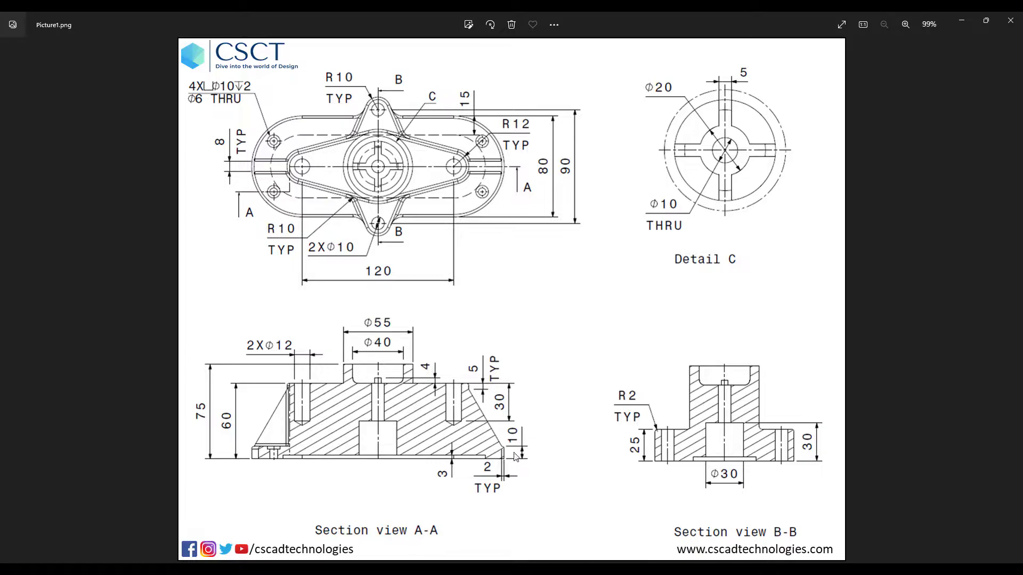
pyautogui.hotkey('alt', 'Tab')
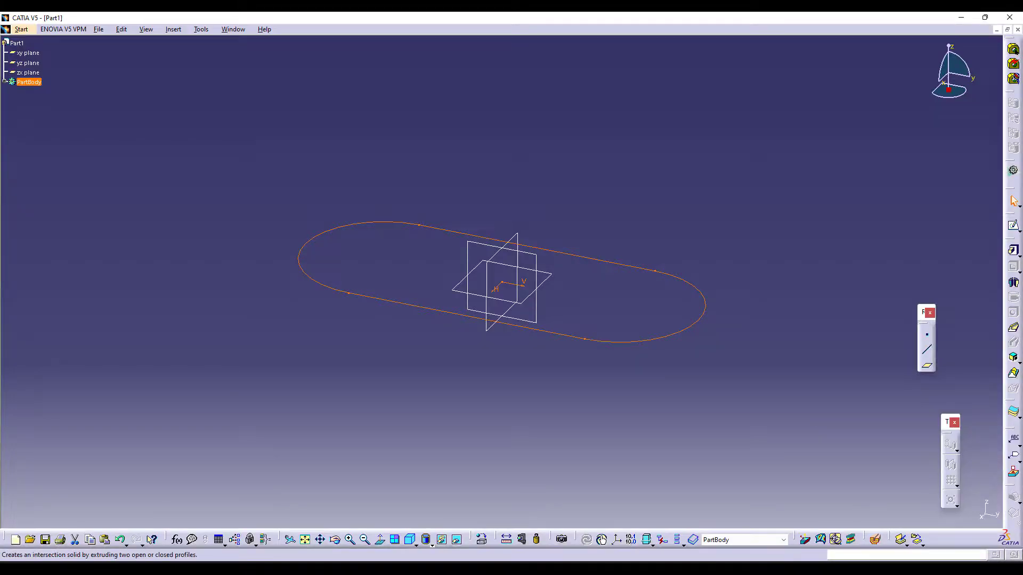
pyautogui.click(1014, 251)
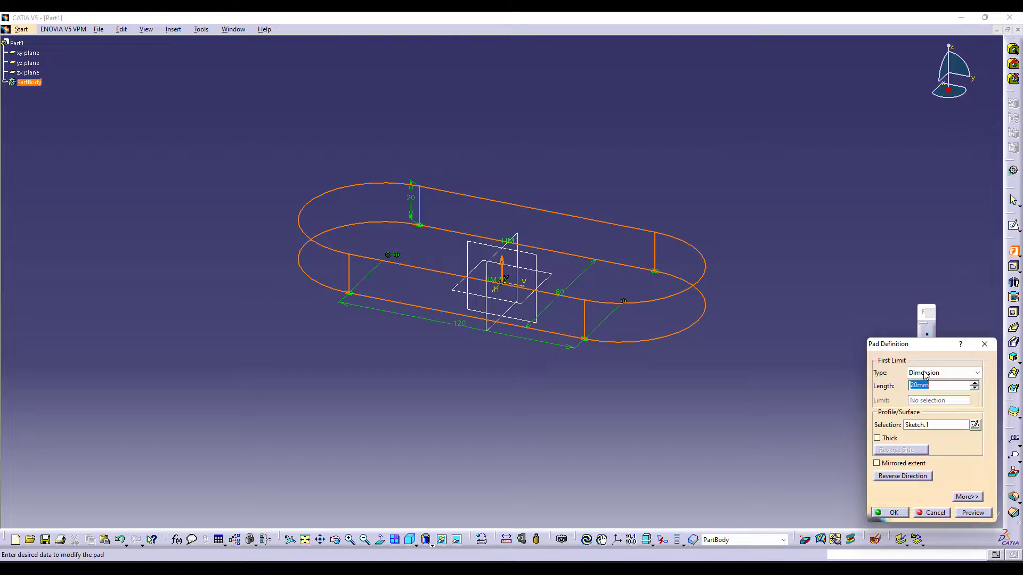
pyautogui.press('Return')
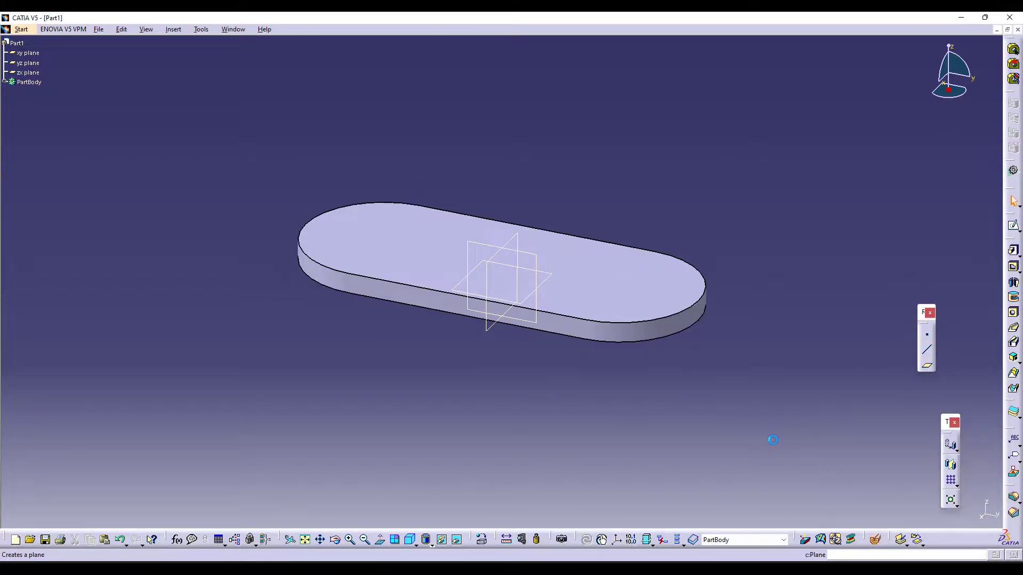
# Step: Create a reference plane offset 60 mm above the xy plane, matching the height in the reference drawing
pyautogui.hotkey('alt', 'Tab')
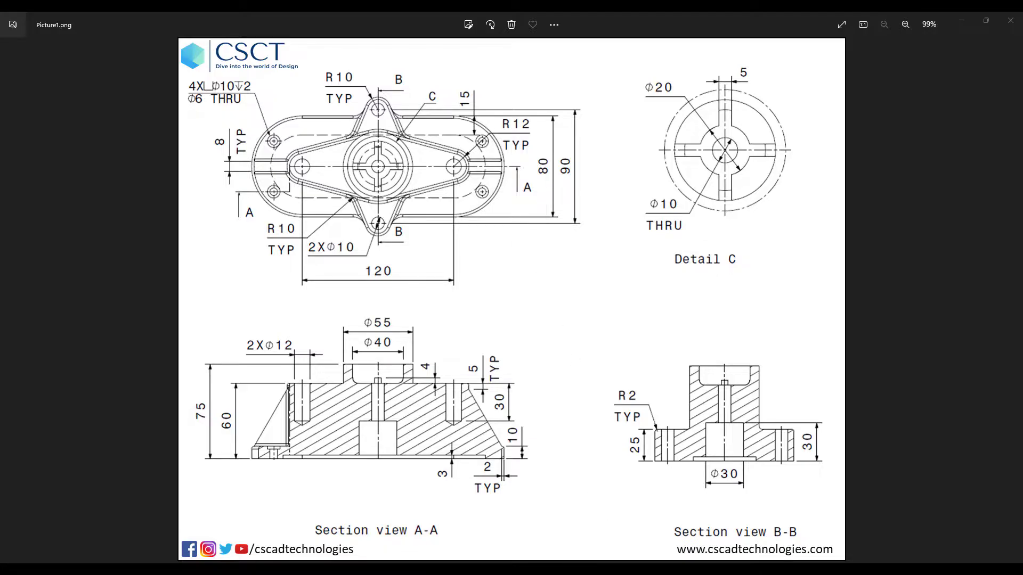
pyautogui.hotkey('alt', 'Tab')
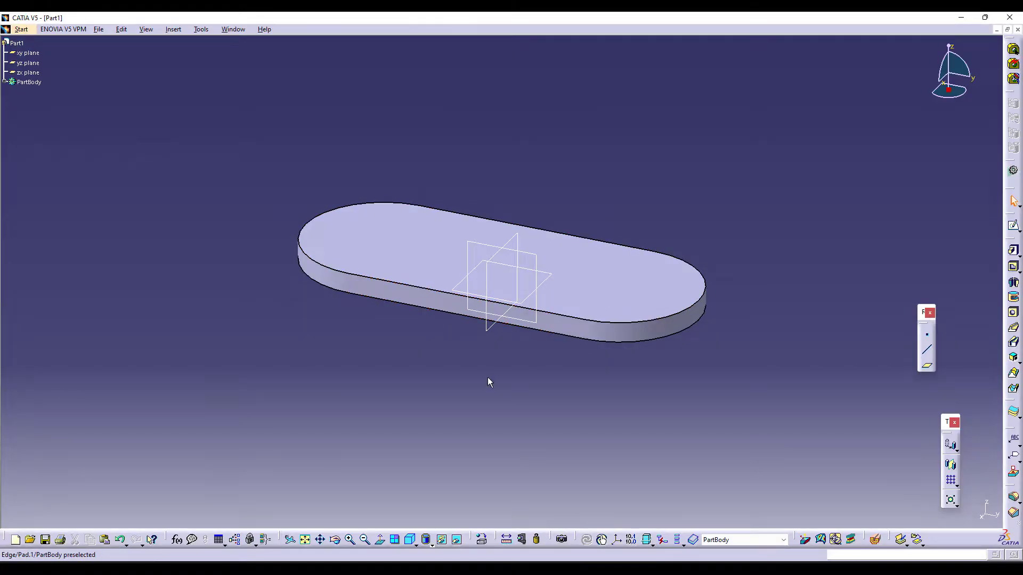
pyautogui.click(927, 366)
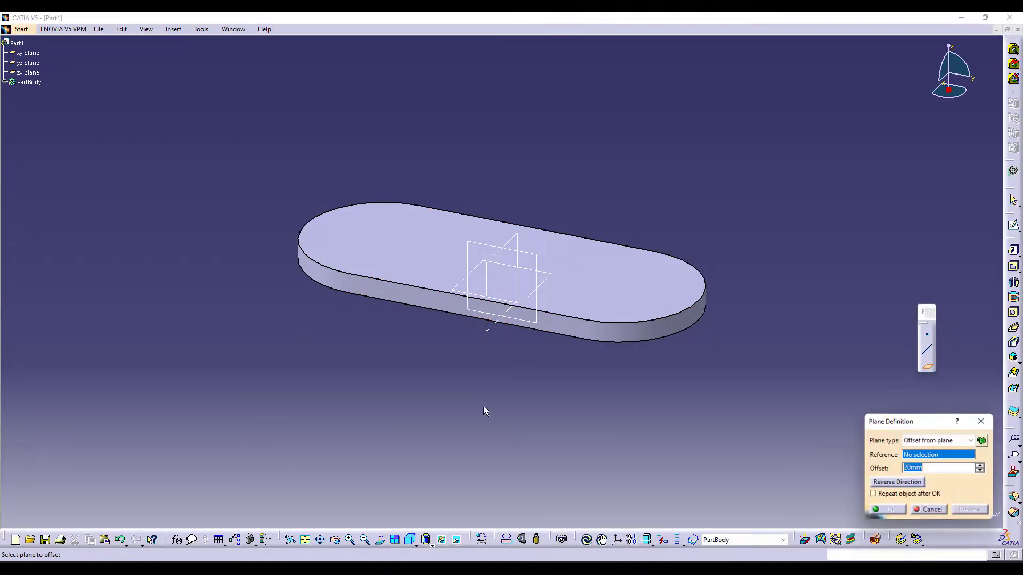
pyautogui.click(523, 303)
pyautogui.hotkey('alt', 'Tab')
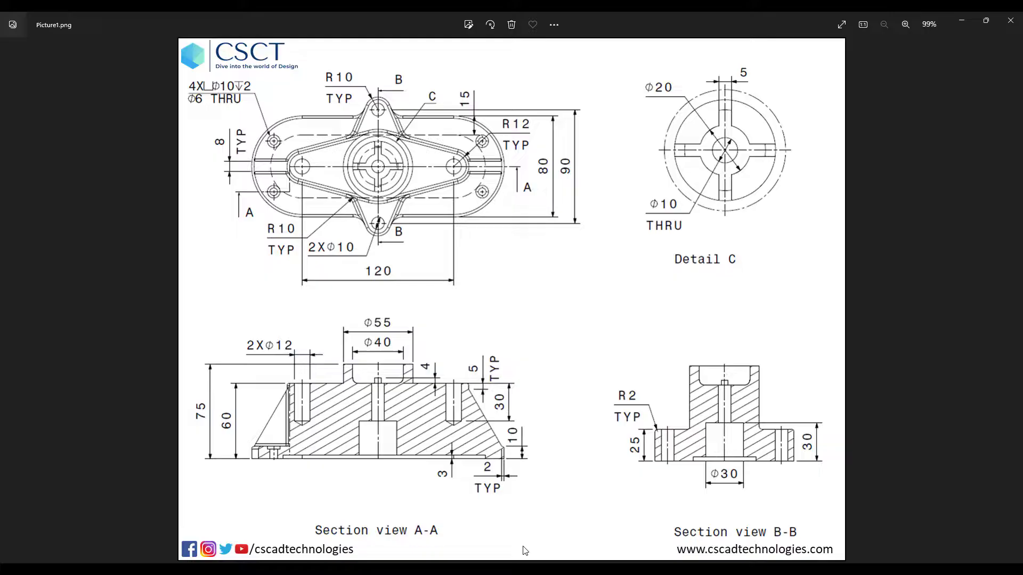
pyautogui.hotkey('alt', 'Tab')
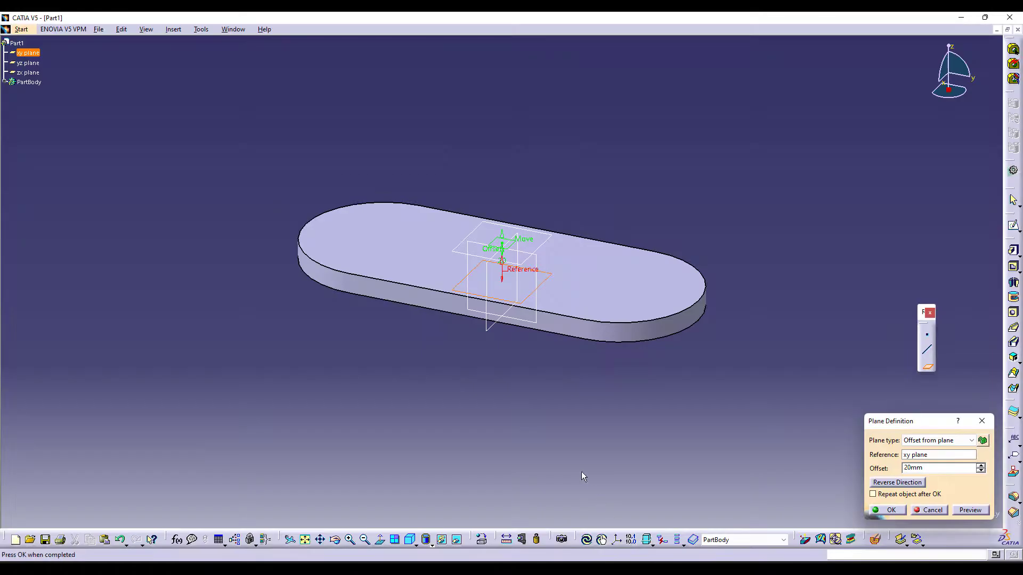
pyautogui.moveTo(502, 259); pyautogui.dragTo(500, 160)
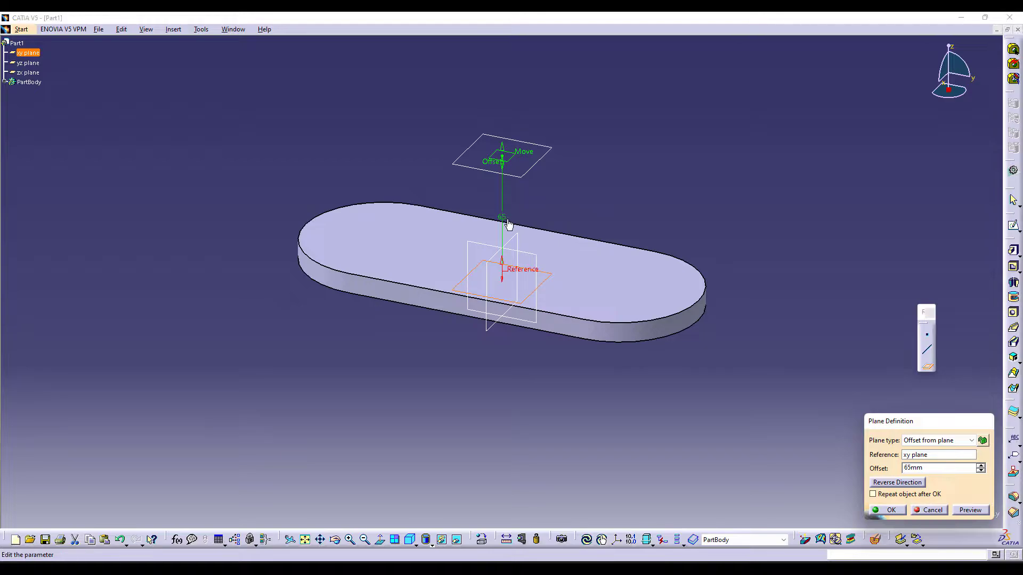
pyautogui.doubleClick(506, 219)
pyautogui.write('60')
pyautogui.press('Return')
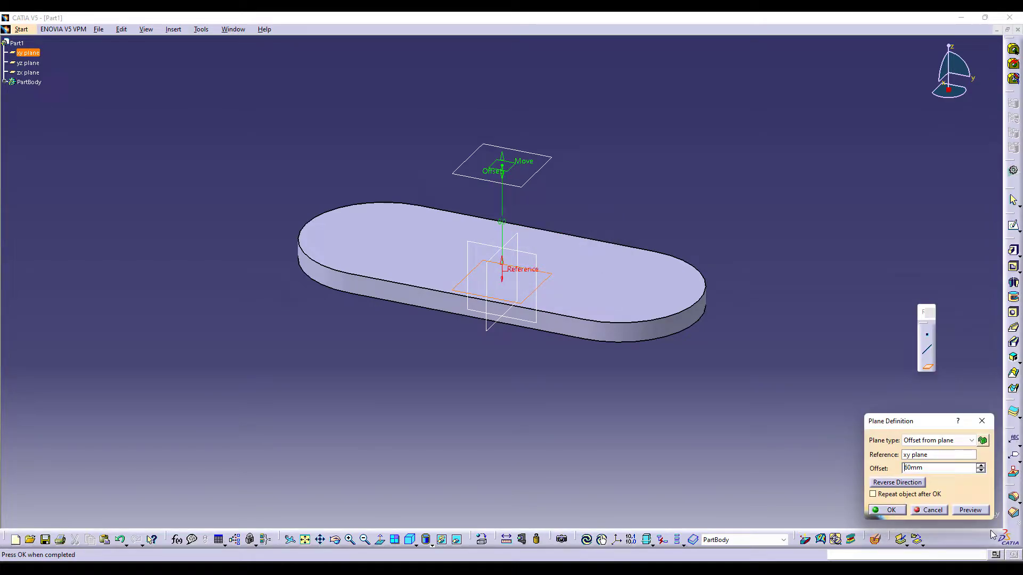
pyautogui.click(901, 513)
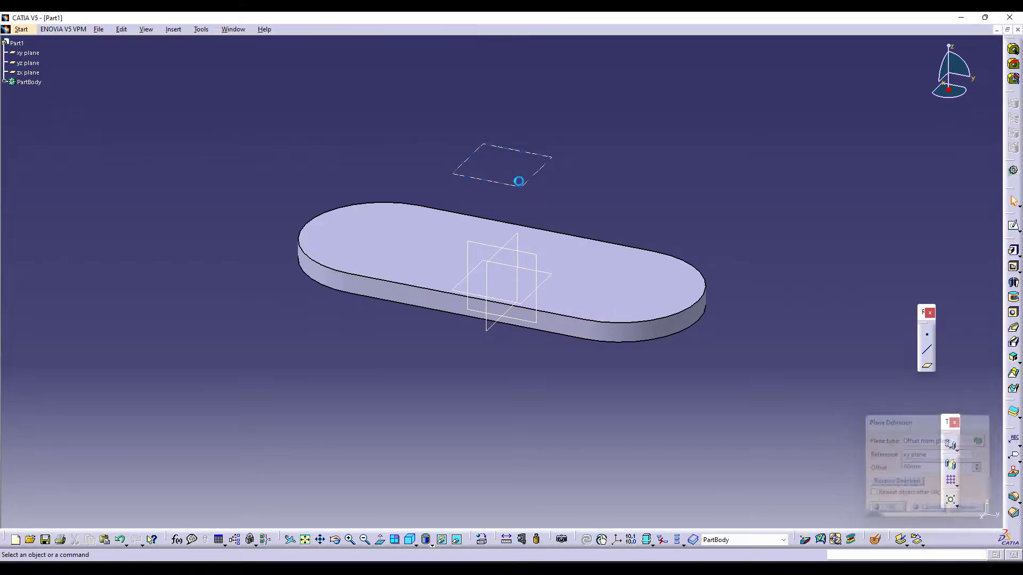
# Step: Start a new pad and open its profile sketch on the offset plane above the base
pyautogui.click(1013, 252)
pyautogui.click(974, 426)
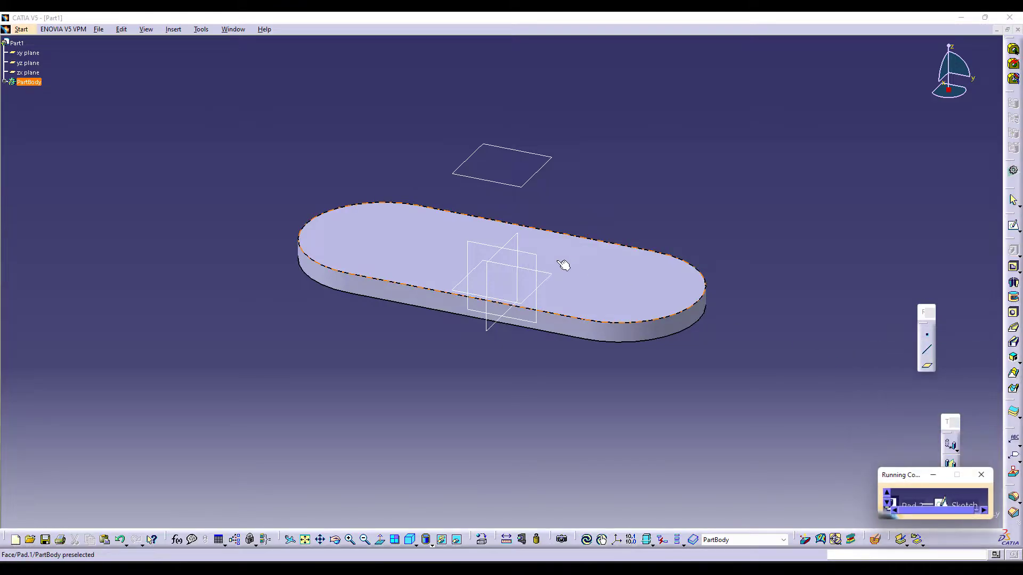
pyautogui.click(529, 190)
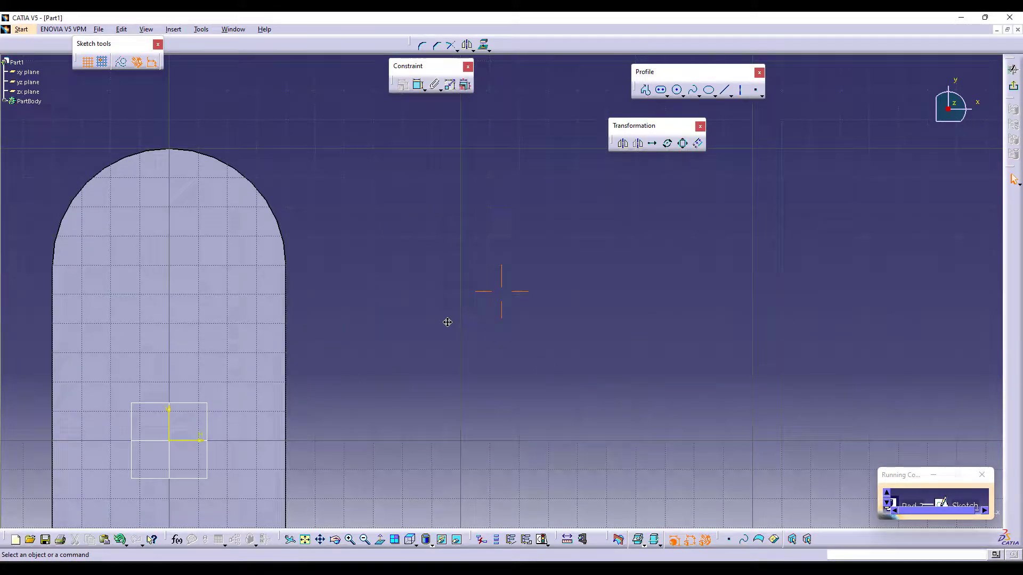
pyautogui.moveTo(447, 322)
pyautogui.mouseDown(button='middle')
pyautogui.moveTo(650, 241)
pyautogui.moveTo(581, 308)
pyautogui.moveTo(681, 303)
pyautogui.mouseUp(button='middle')
# Step: Sketch a circle about 19 mm in diameter on the vertical axis near the slot's upper end and mirror it about the horizontal axis
pyautogui.click(677, 90)
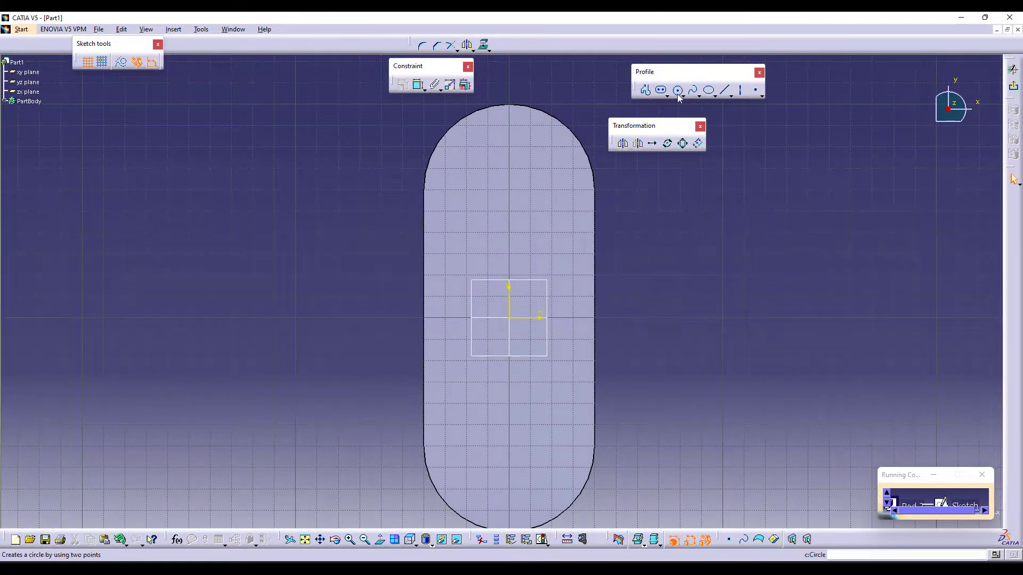
pyautogui.click(513, 178)
pyautogui.click(528, 194)
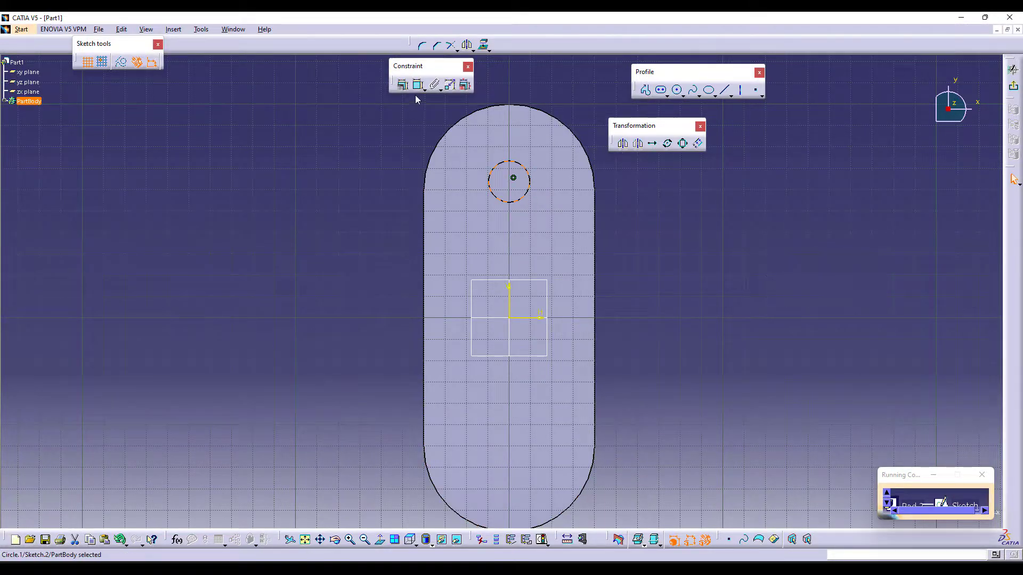
pyautogui.click(466, 45)
pyautogui.click(535, 318)
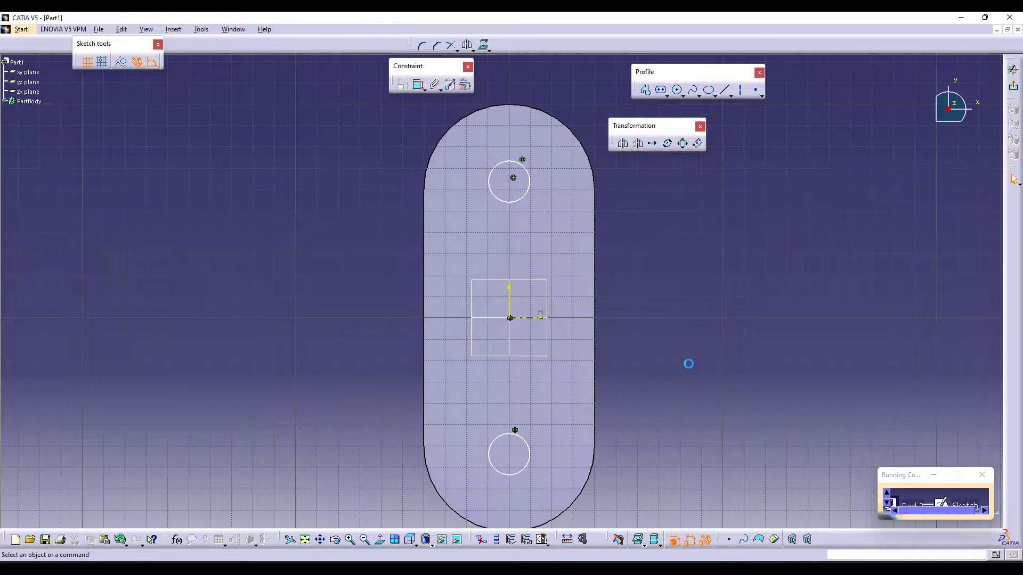
# Step: Check the reference drawing and dimension the upper circle as a radius of 12 mm
pyautogui.click(586, 571)
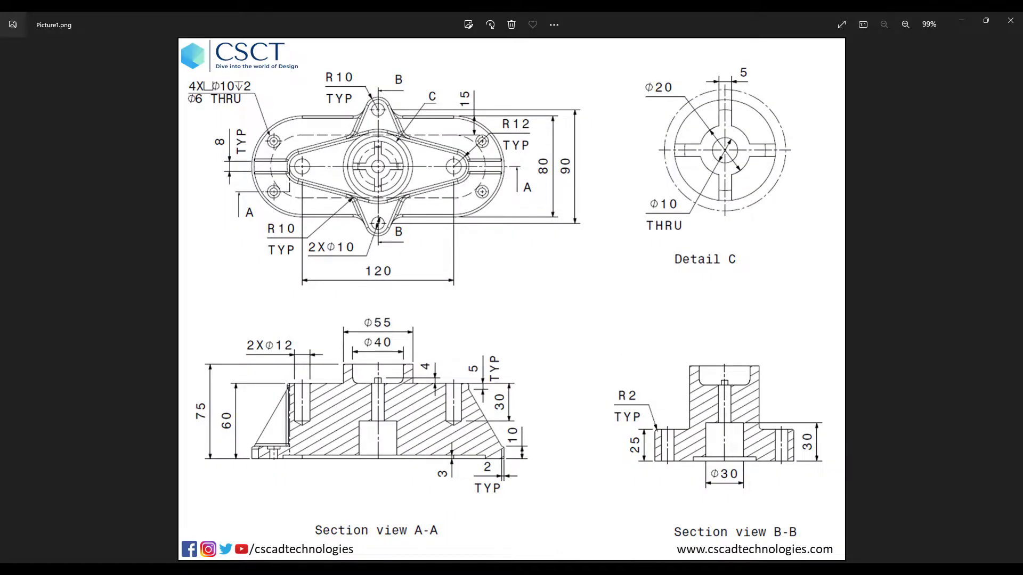
pyautogui.click(592, 570)
pyautogui.click(419, 85)
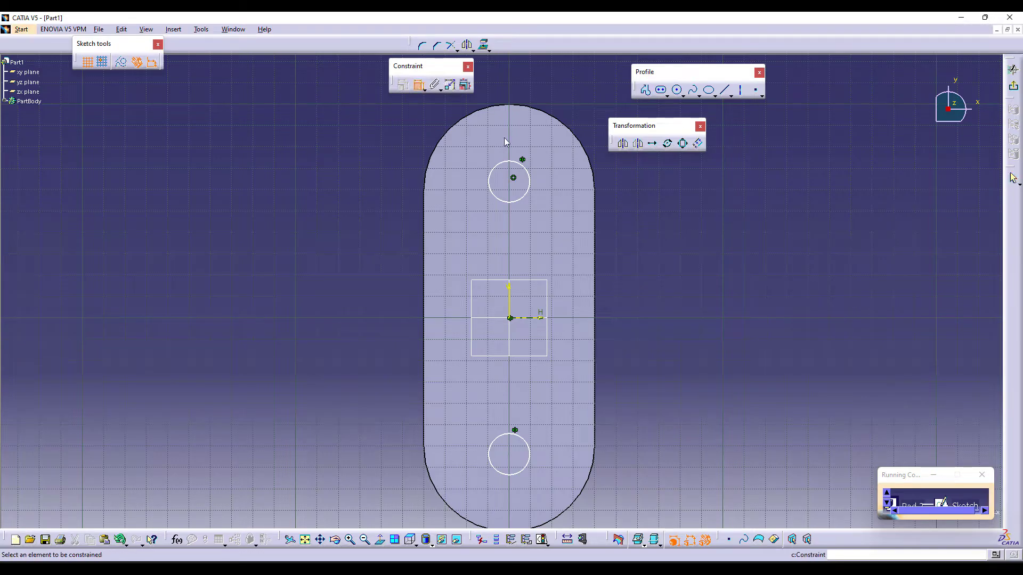
pyautogui.click(527, 171)
pyautogui.click(564, 103)
pyautogui.doubleClick(557, 104)
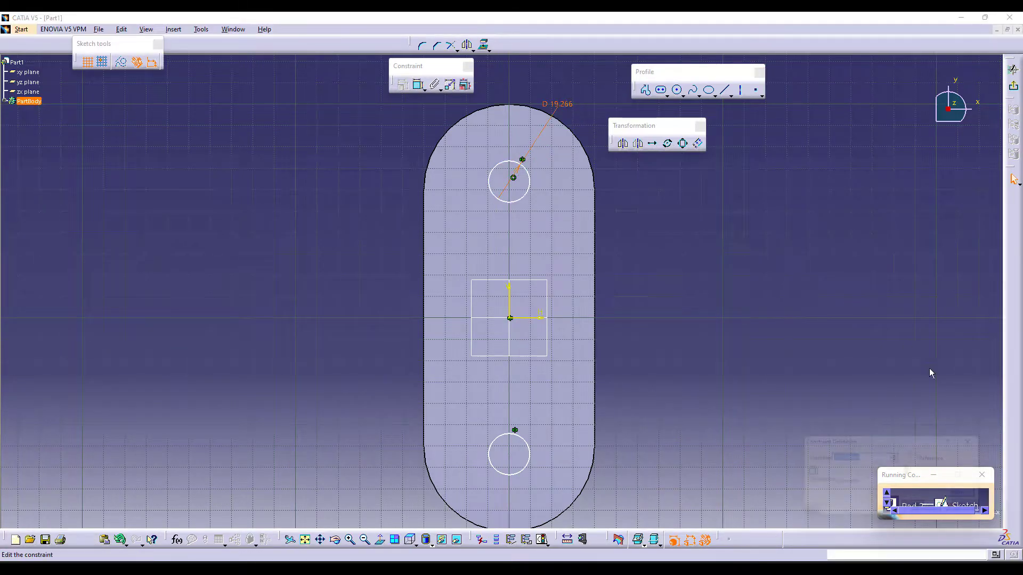
pyautogui.click(879, 483)
pyautogui.click(863, 494)
pyautogui.doubleClick(847, 457)
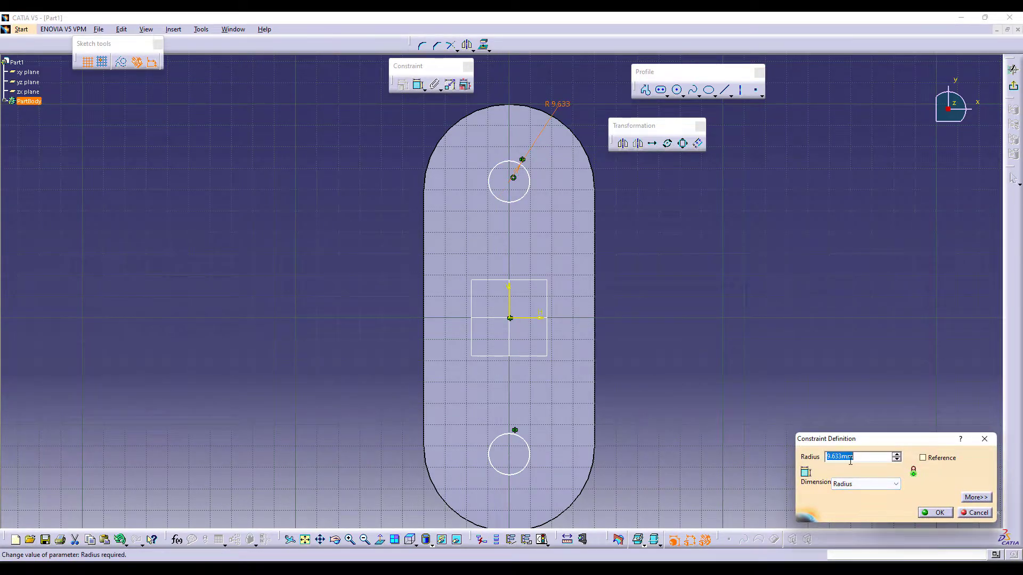
pyautogui.write('12')
pyautogui.press('Return')
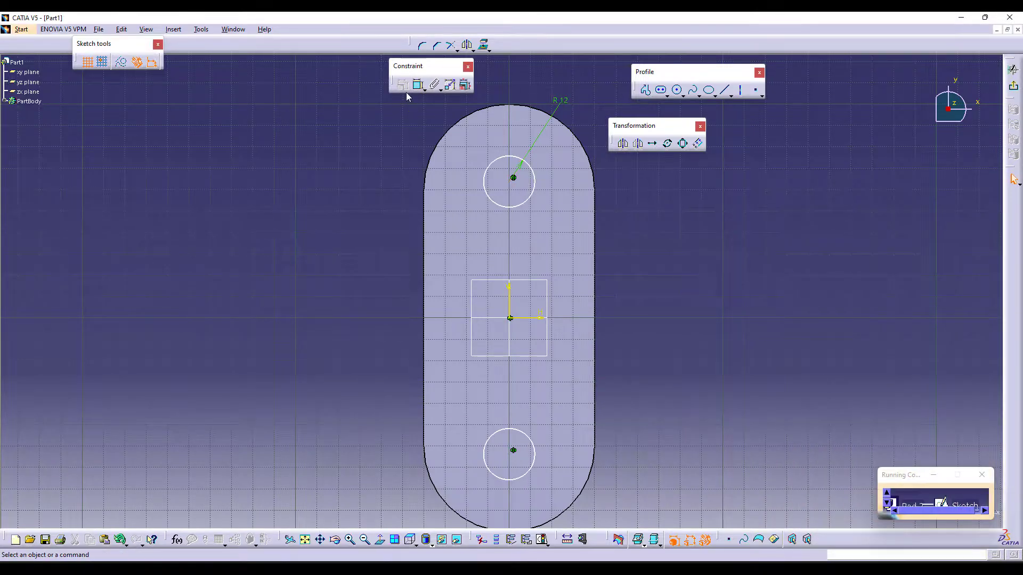
# Step: Constrain the upper circle to be concentric with the rounded upper end of the base
pyautogui.click(416, 85)
pyautogui.click(508, 156)
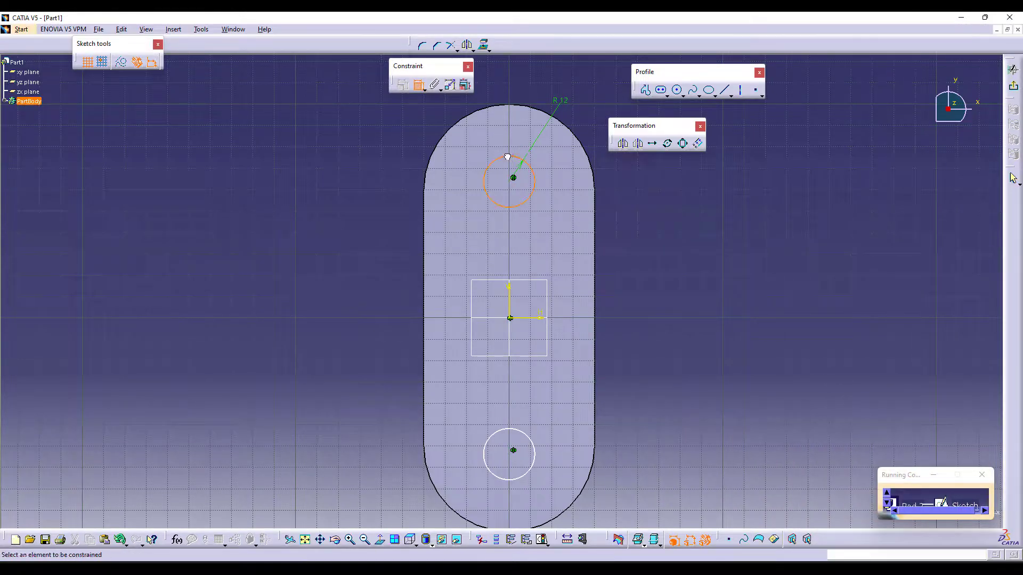
pyautogui.click(529, 107)
pyautogui.rightClick(535, 76)
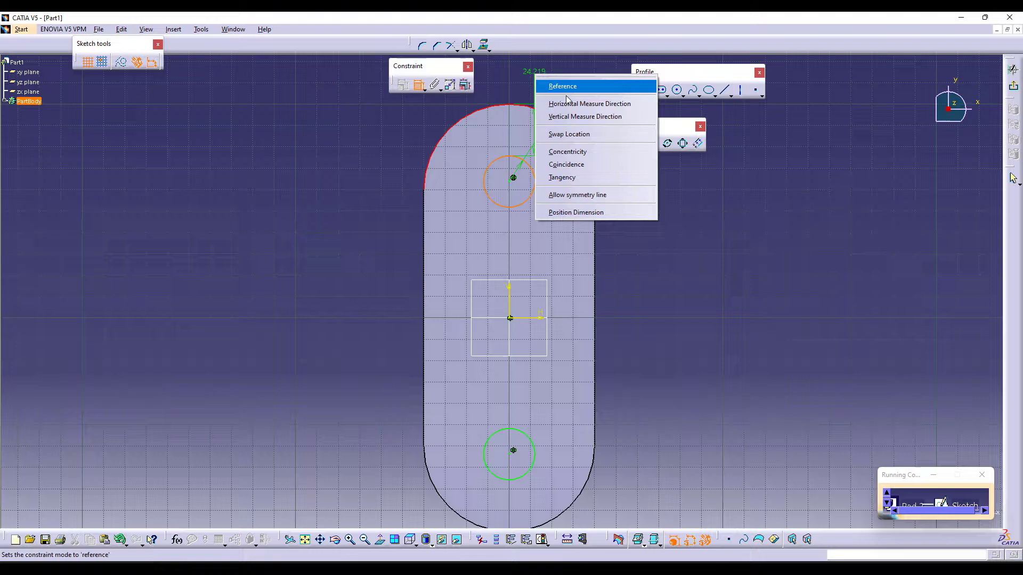
pyautogui.click(566, 151)
pyautogui.moveTo(682, 403); pyautogui.dragTo(683, 368, button='middle')
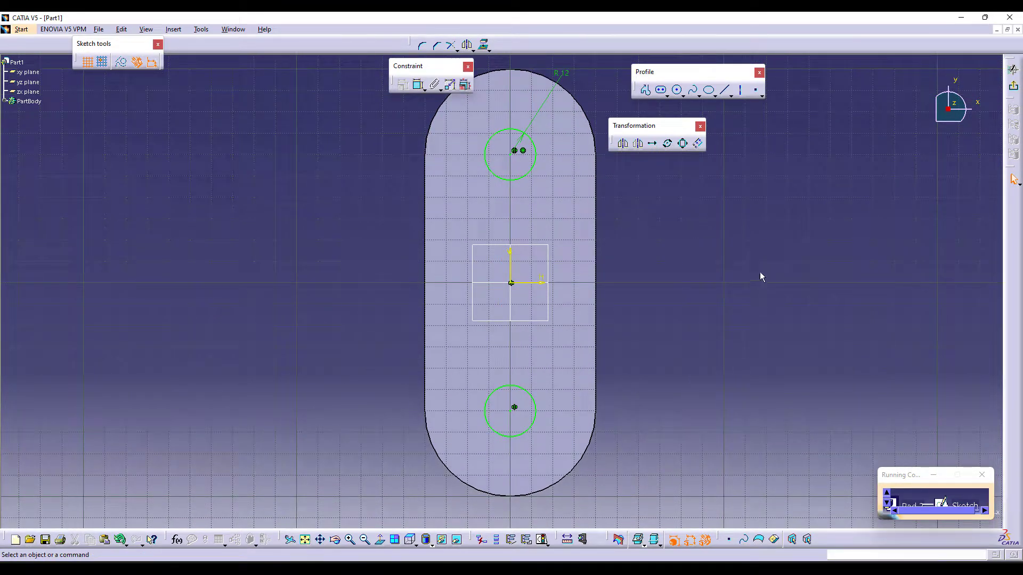
pyautogui.click(677, 91)
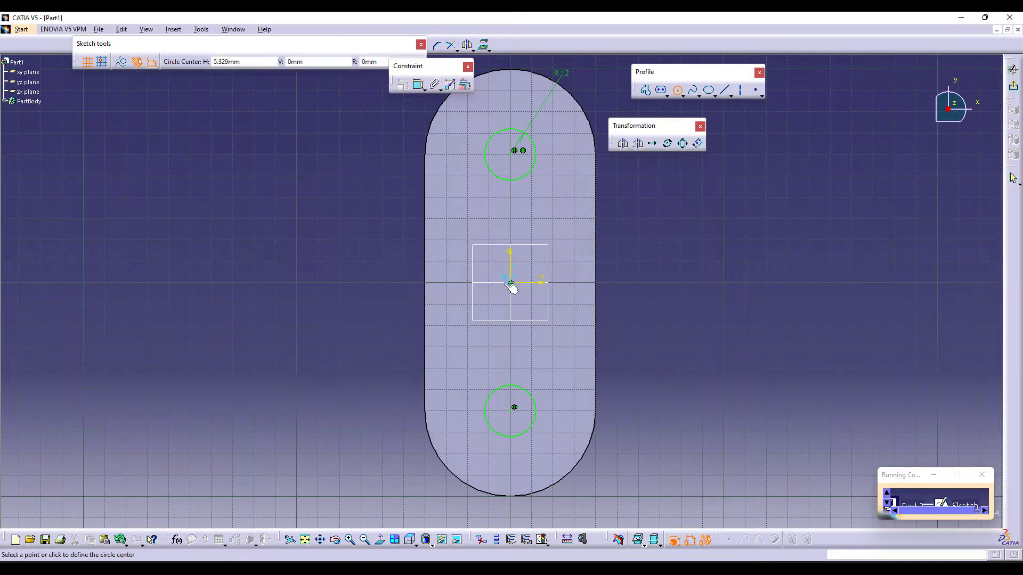
pyautogui.click(510, 283)
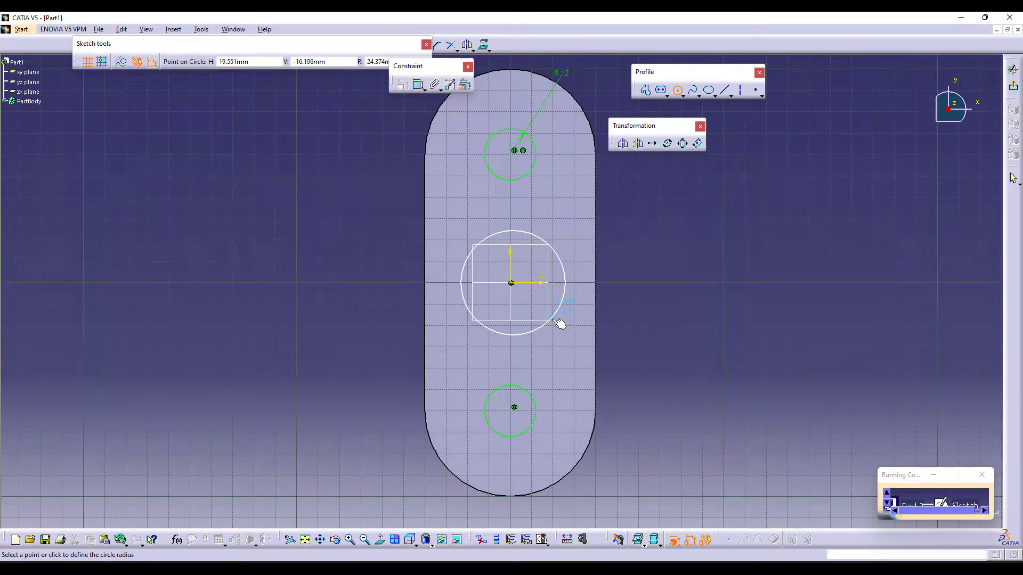
pyautogui.press('Escape')
# Step: Sketch a circle about 56 mm in diameter centred near the sketch origin
pyautogui.click(677, 91)
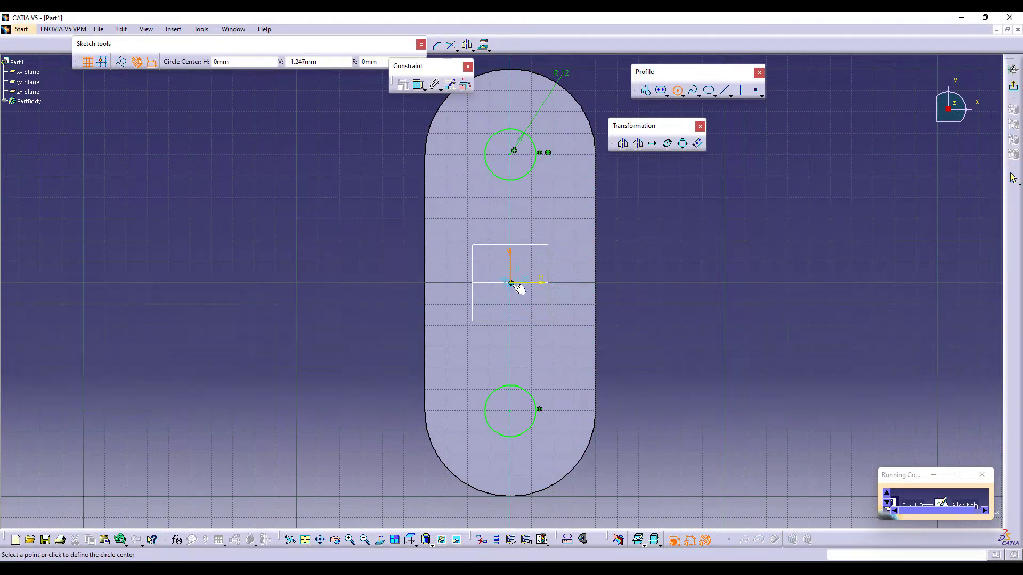
pyautogui.click(511, 283)
pyautogui.click(554, 325)
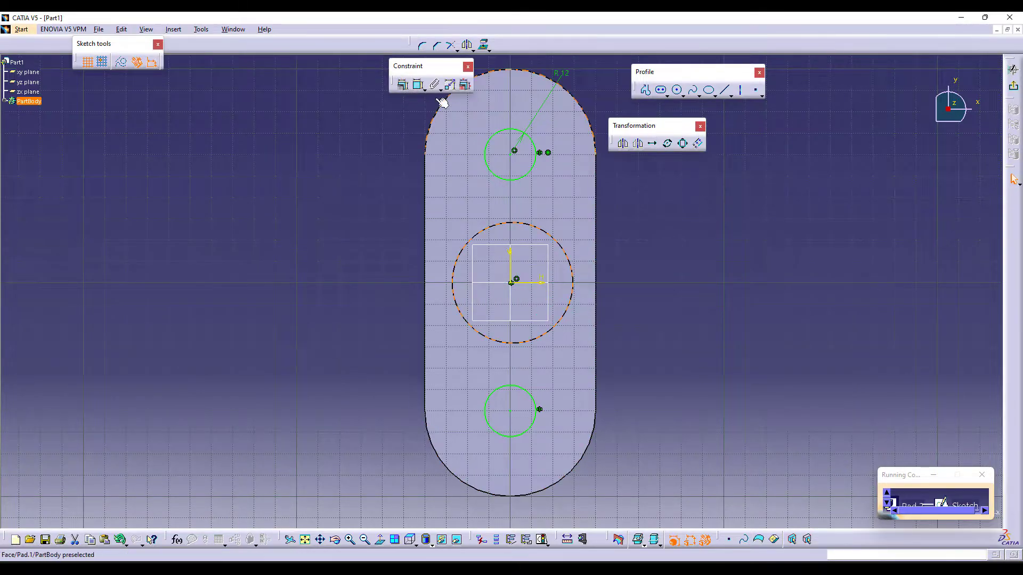
# Step: Dimension the central circle as a diameter and set it to 55 mm
pyautogui.click(421, 89)
pyautogui.click(397, 214)
pyautogui.doubleClick(397, 215)
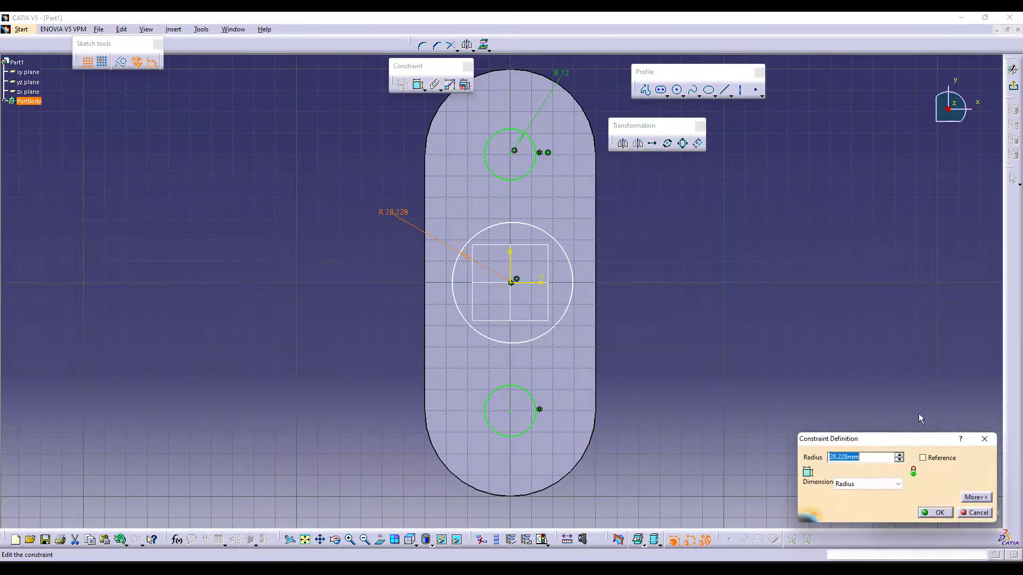
pyautogui.click(879, 484)
pyautogui.click(869, 493)
pyautogui.doubleClick(859, 457)
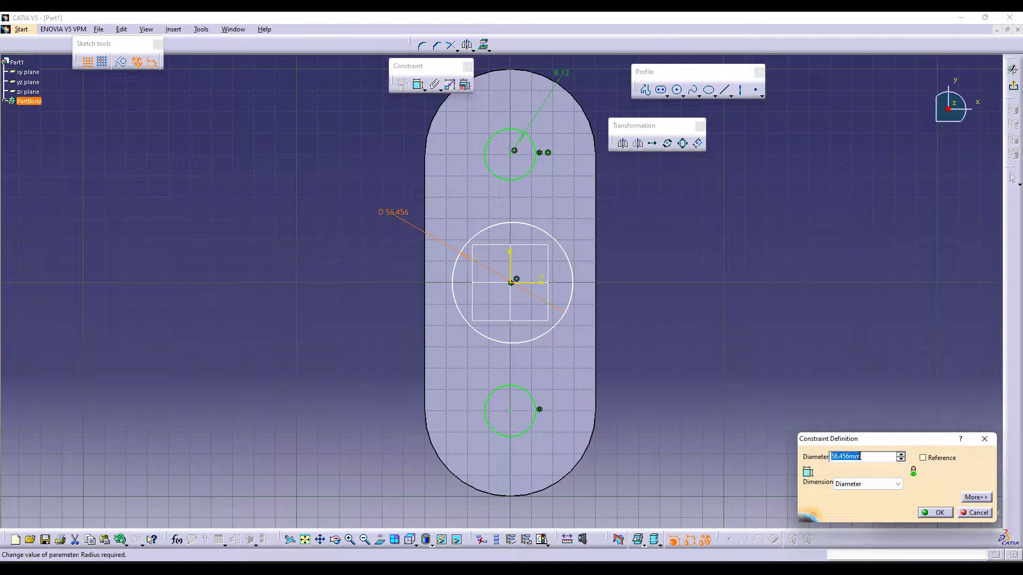
pyautogui.write('55')
pyautogui.press('Return')
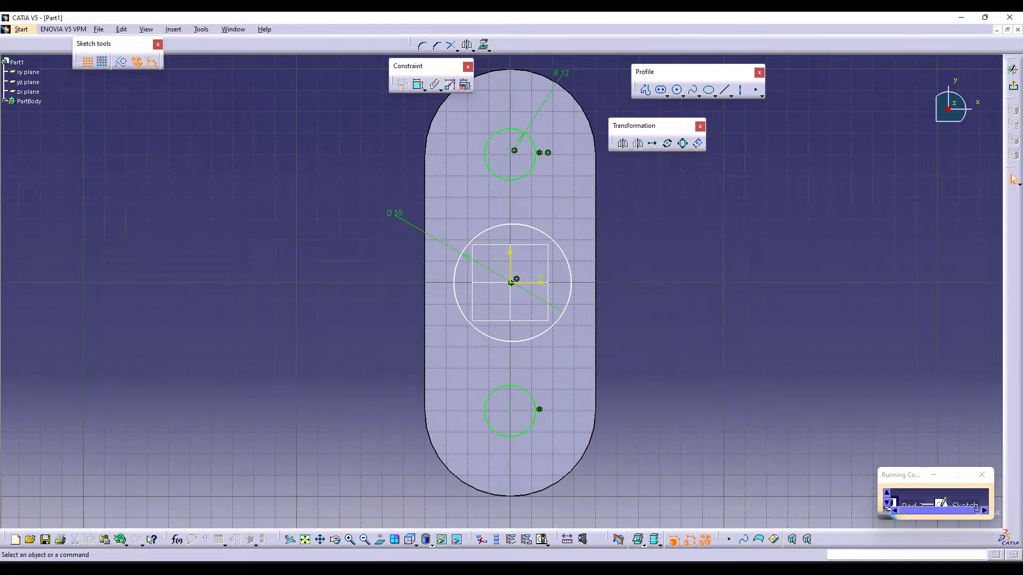
# Step: Move the central circle sideways off the base and constrain its centre to be coincident with the sketch origin
pyautogui.moveTo(537, 344); pyautogui.dragTo(669, 293)
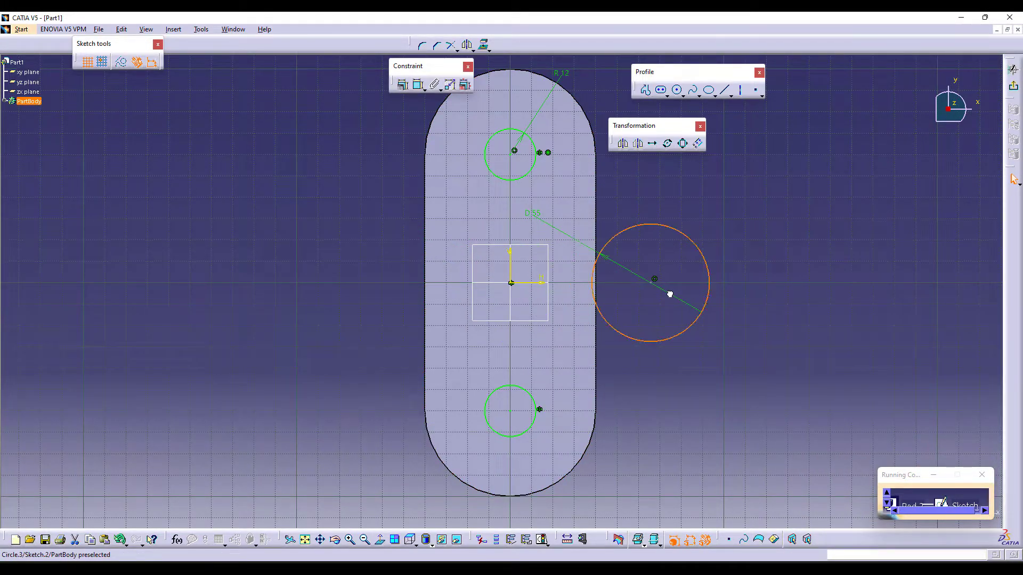
pyautogui.click(418, 85)
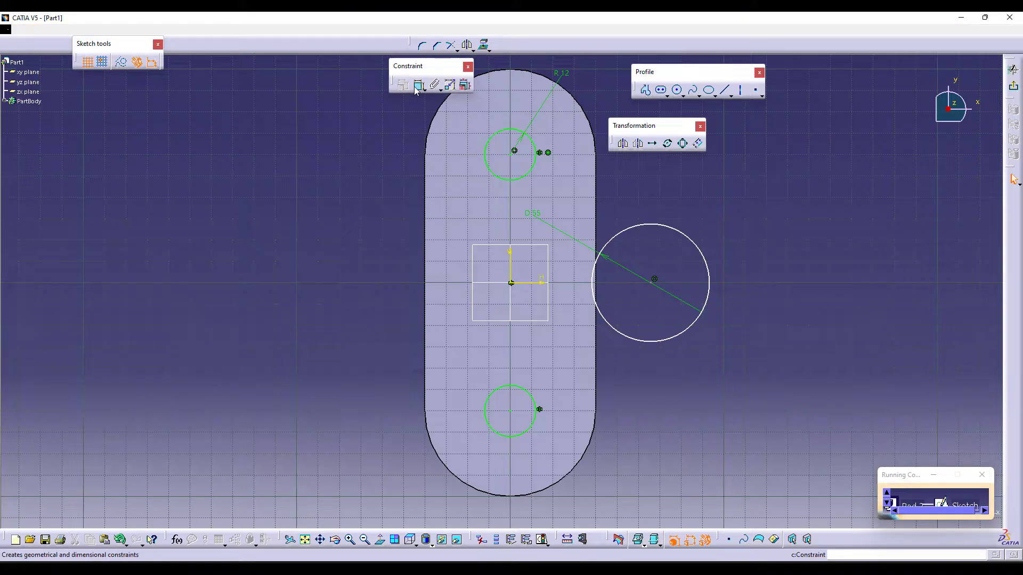
pyautogui.click(656, 280)
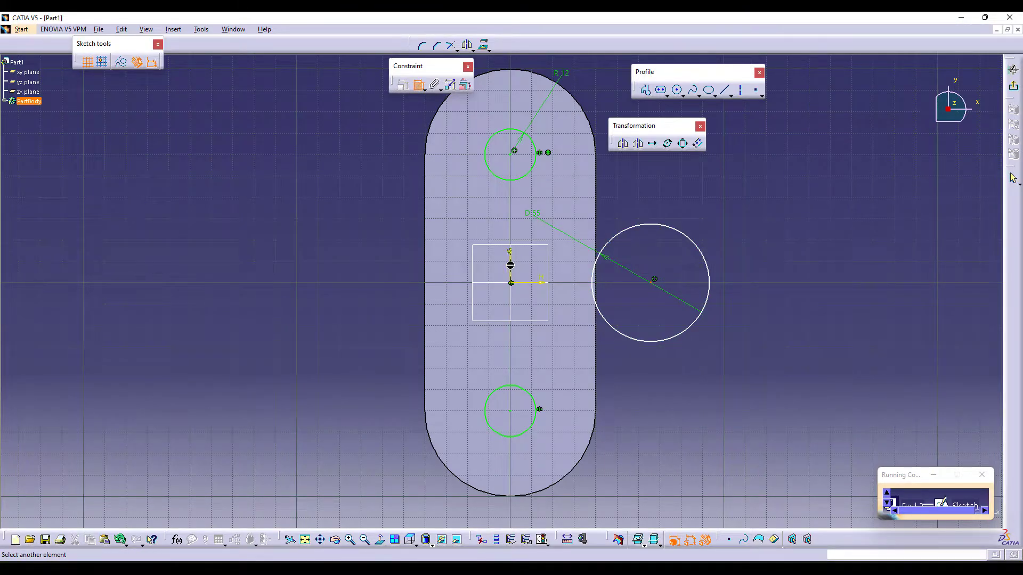
pyautogui.click(511, 282)
pyautogui.rightClick(689, 201)
pyautogui.click(742, 246)
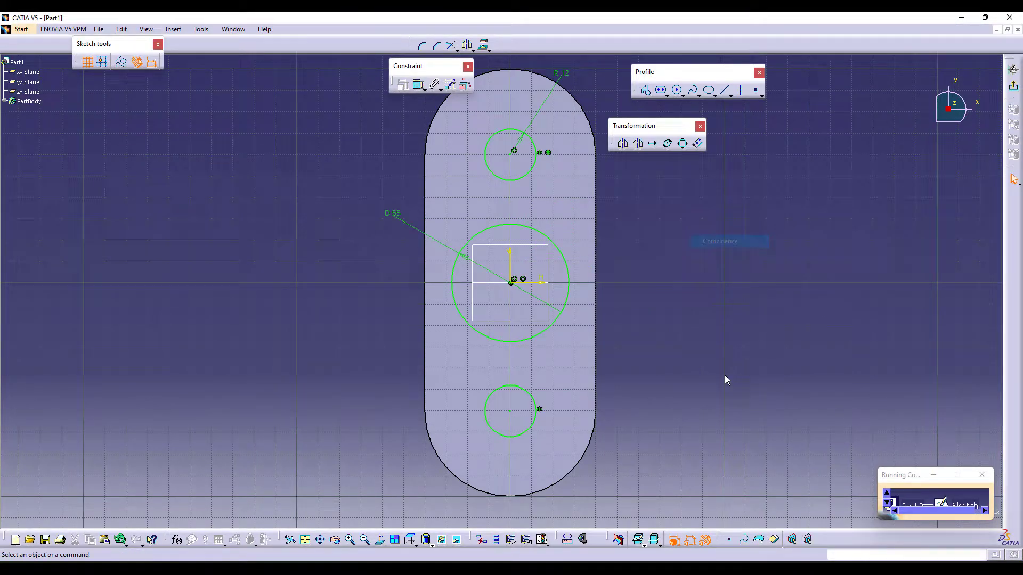
# Step: Delete the central circle, undo back to its first radius dimension, and remove the circle and dimension again
pyautogui.click(548, 334)
pyautogui.press('Delete')
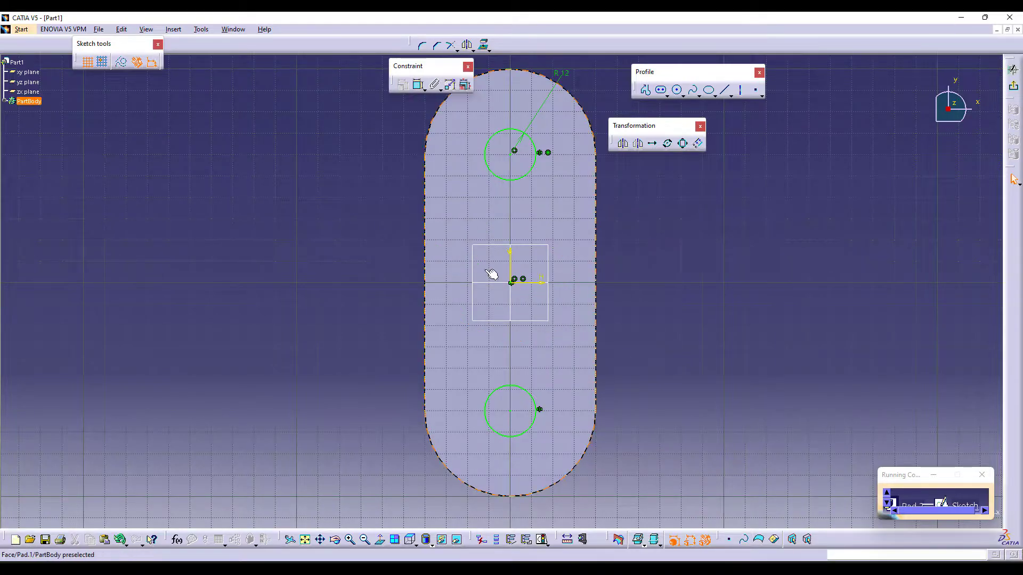
pyautogui.hotkey('ctrl', 'z')
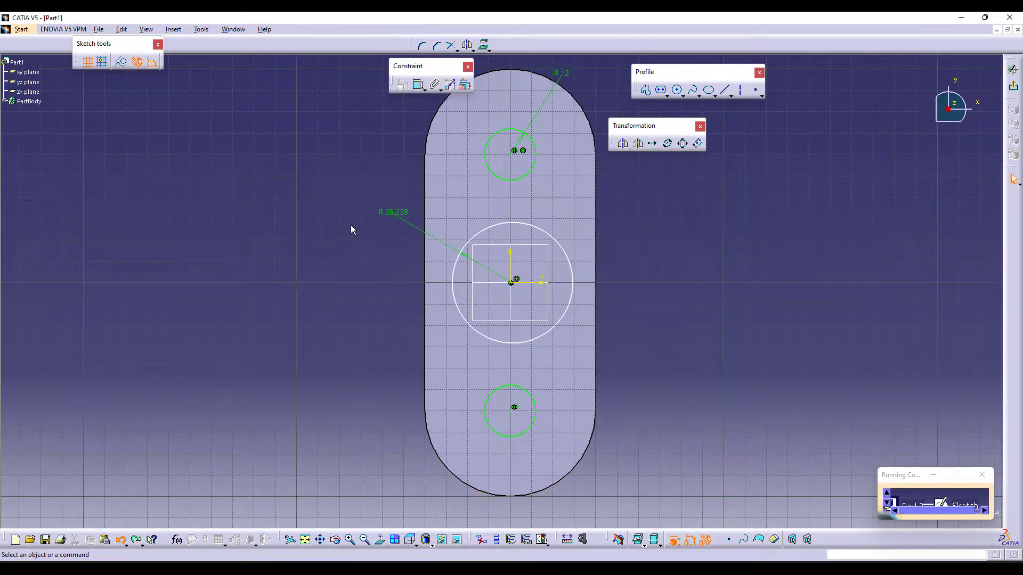
pyautogui.press('Delete')
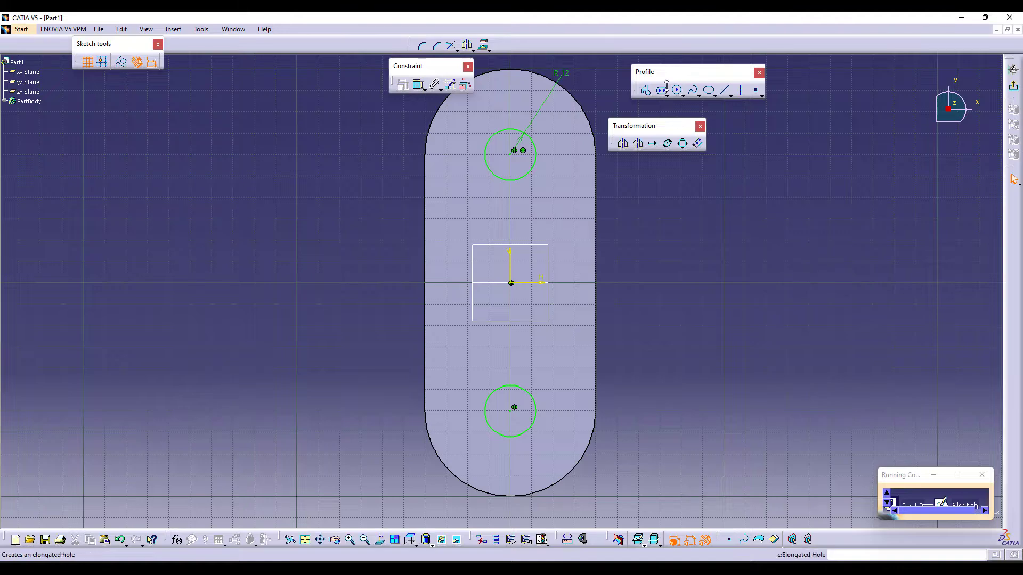
# Step: Sketch a circle with its centre at H 0 mm, V 0 mm and a radius of 55/2 mm
pyautogui.click(678, 90)
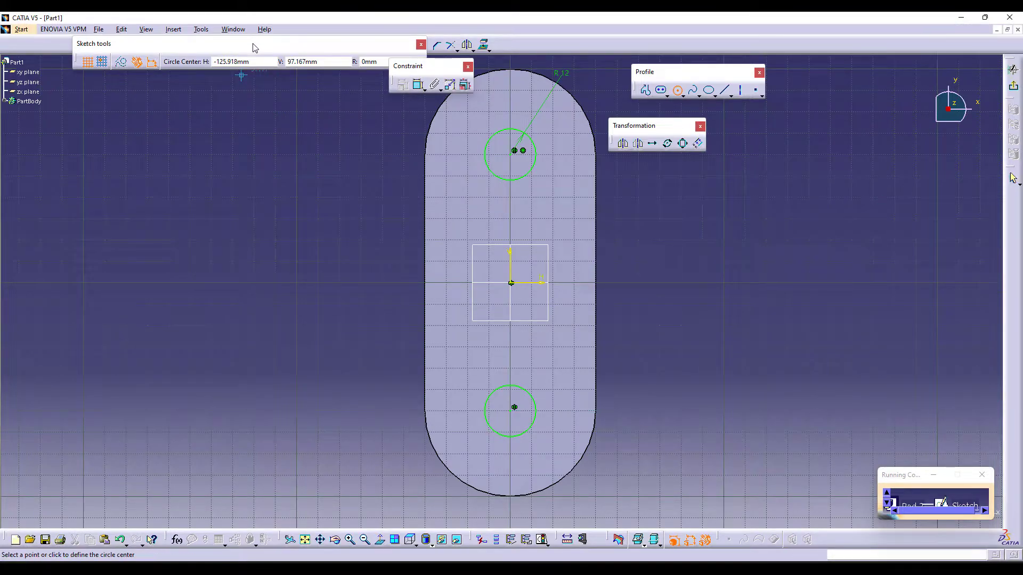
pyautogui.moveTo(254, 48); pyautogui.dragTo(221, 122)
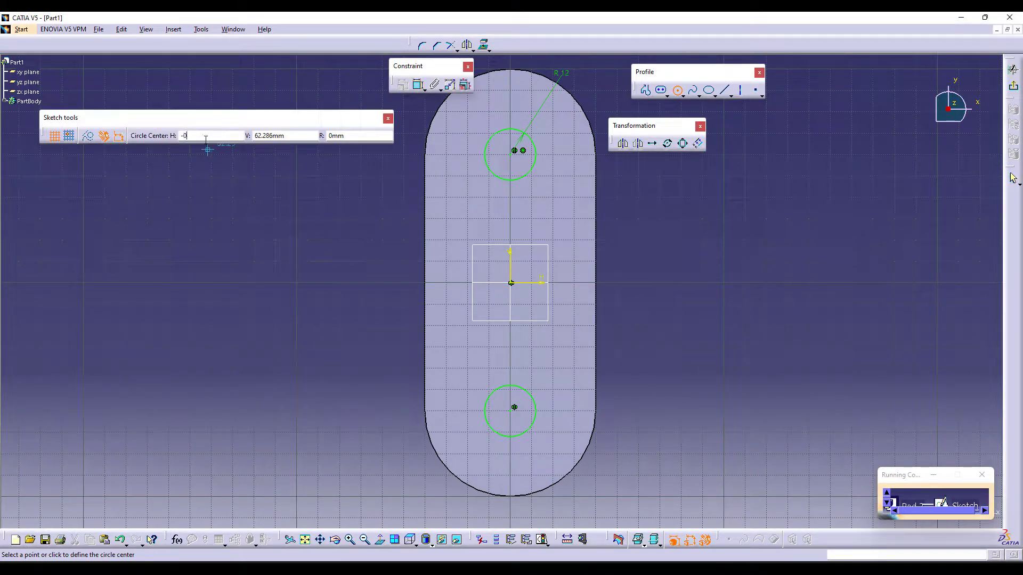
pyautogui.press('Tab')
pyautogui.write('0')
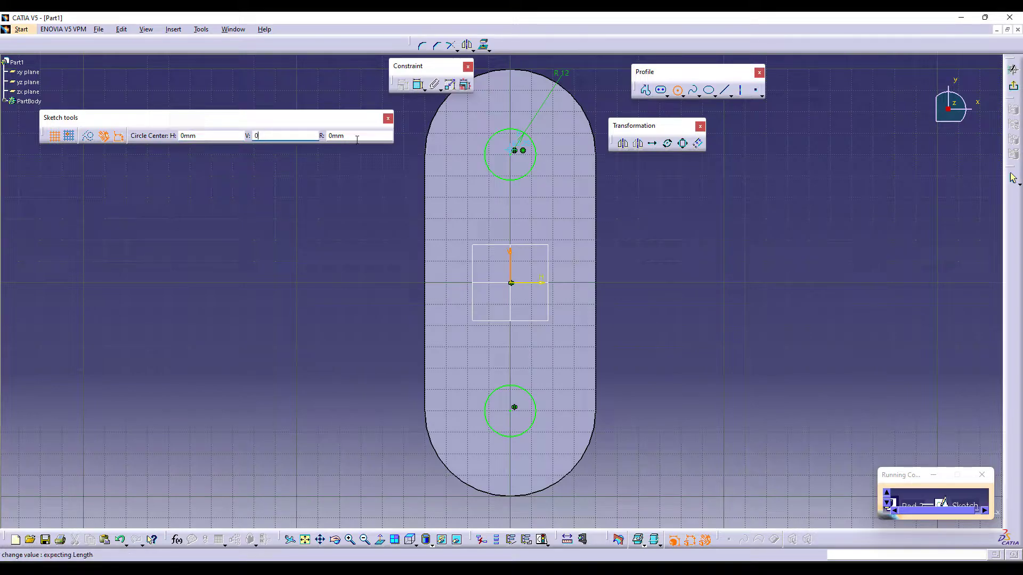
pyautogui.press('Return')
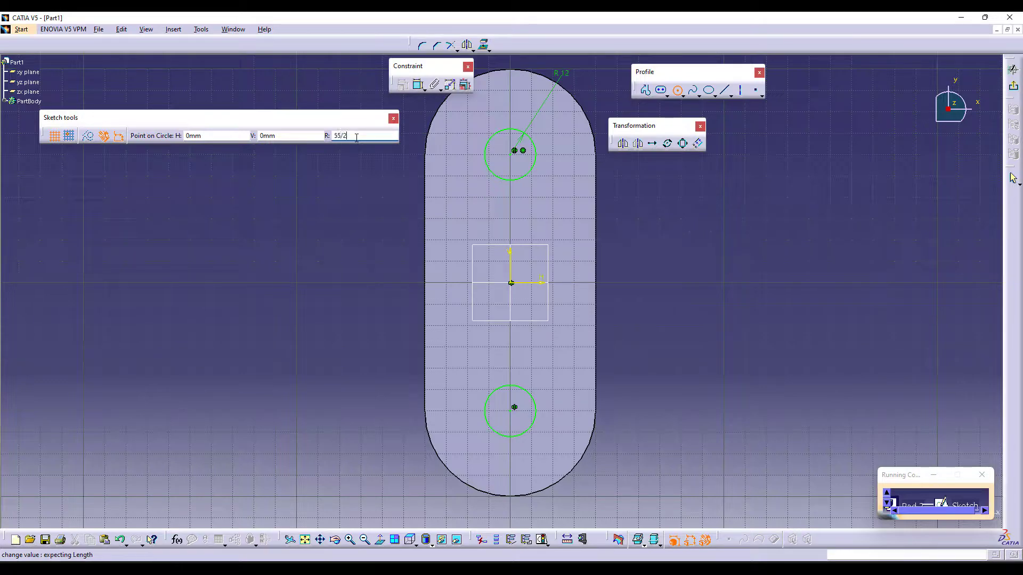
pyautogui.press('Return')
pyautogui.click(730, 274)
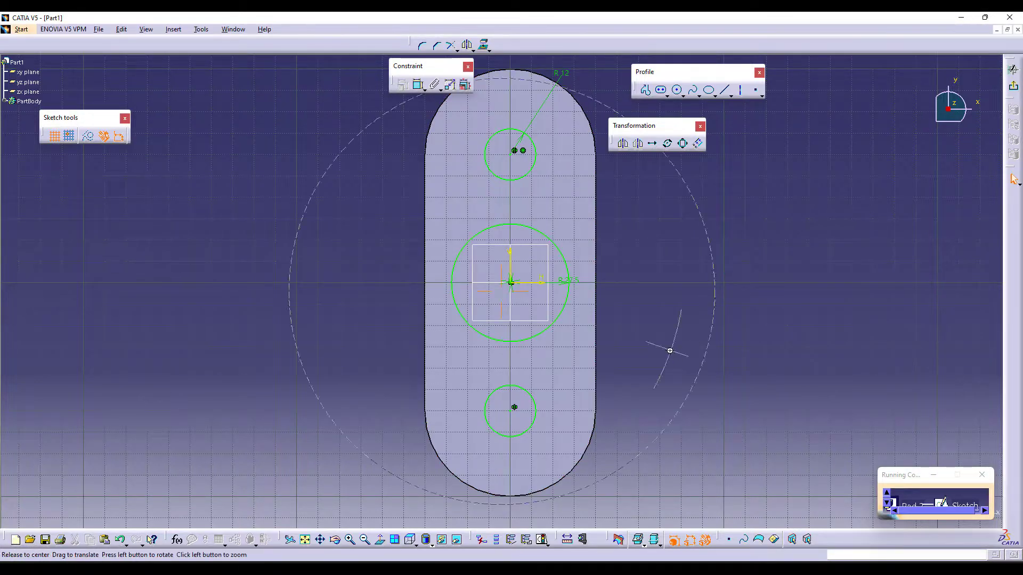
# Step: Switch the central circle's radius dimension to a diameter dimension
pyautogui.moveTo(670, 350); pyautogui.dragTo(671, 290, button='middle')
pyautogui.click(638, 274)
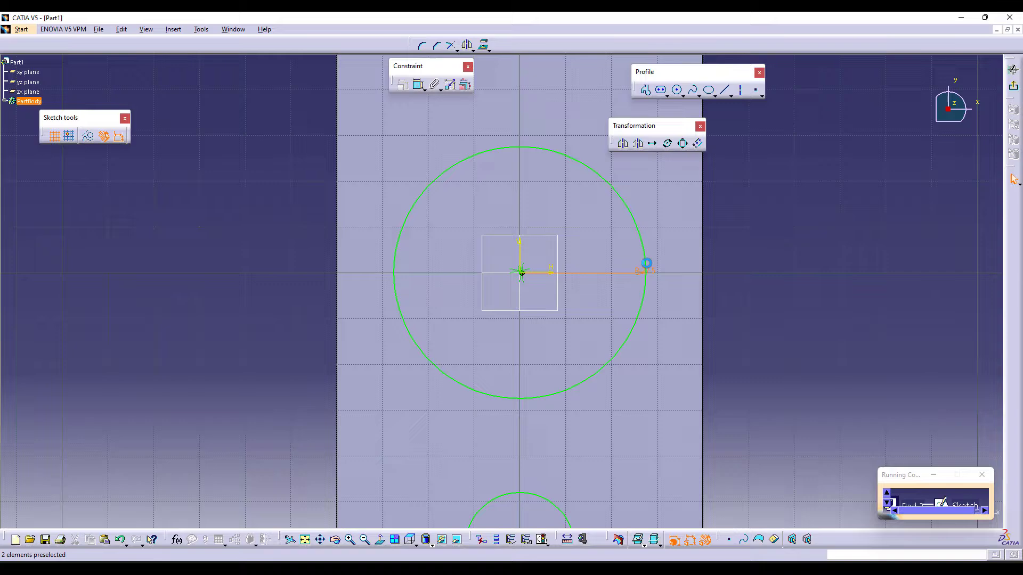
pyautogui.doubleClick(730, 209)
pyautogui.click(899, 484)
pyautogui.click(852, 503)
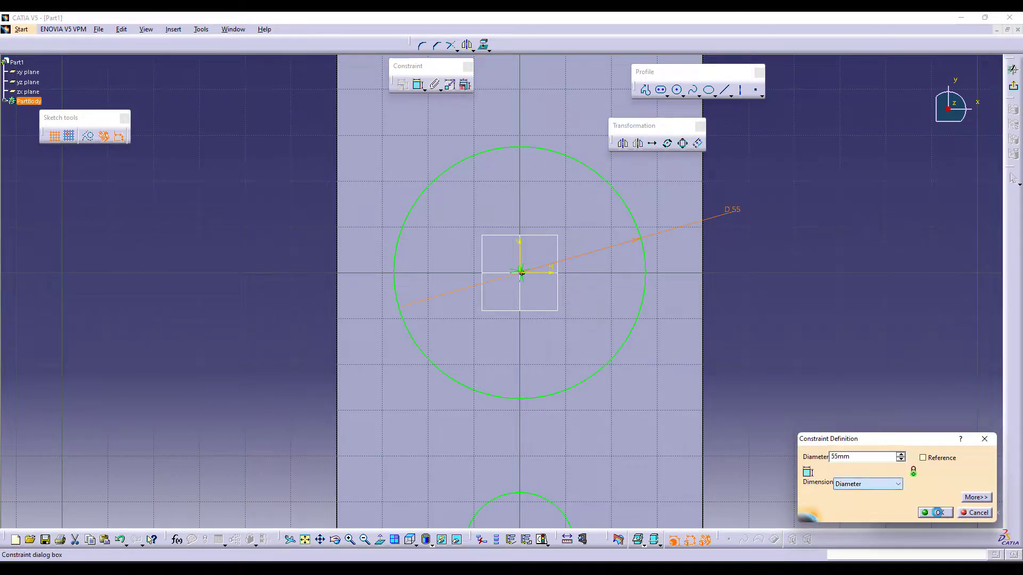
pyautogui.click(935, 513)
# Step: Undo the switch to a diameter dimension and delete the central circle
pyautogui.moveTo(580, 286); pyautogui.dragTo(578, 315, button='middle')
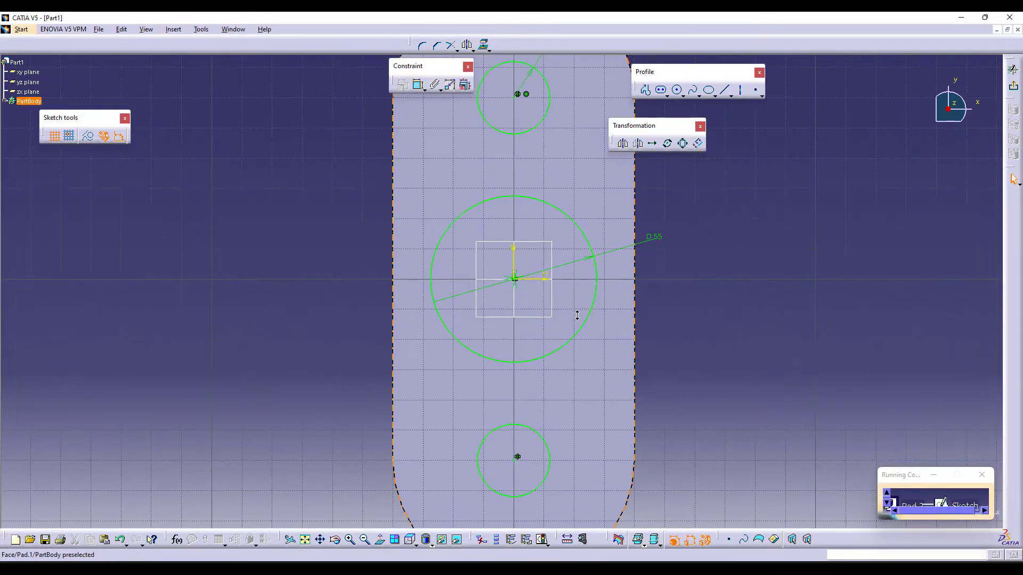
pyautogui.hotkey('ctrl', 'z')
pyautogui.hotkey('ctrl', 'z')
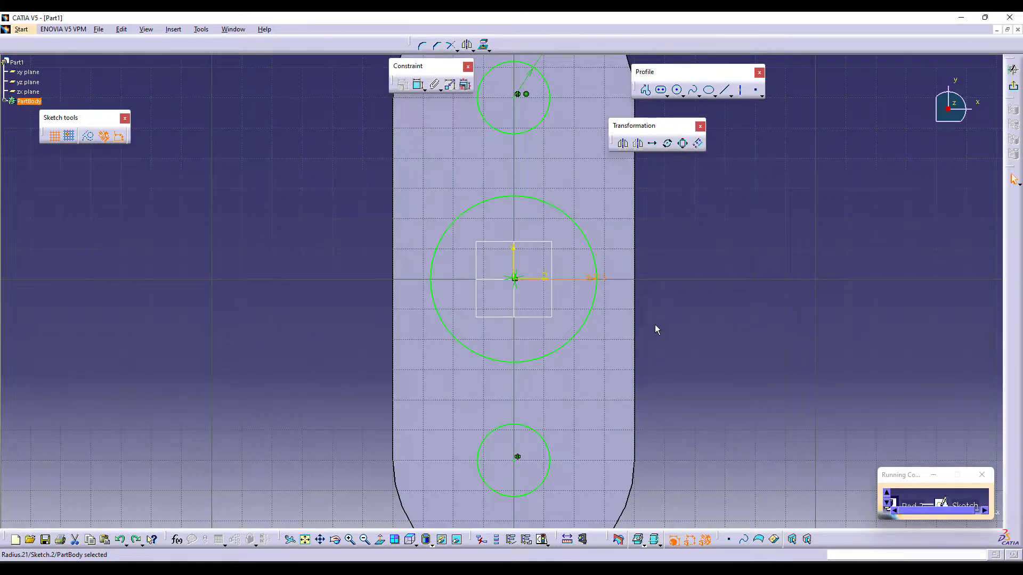
pyautogui.press('Delete')
# Step: Sketch a circle centred on the sketch origin and dimension its diameter as 55 mm
pyautogui.click(677, 89)
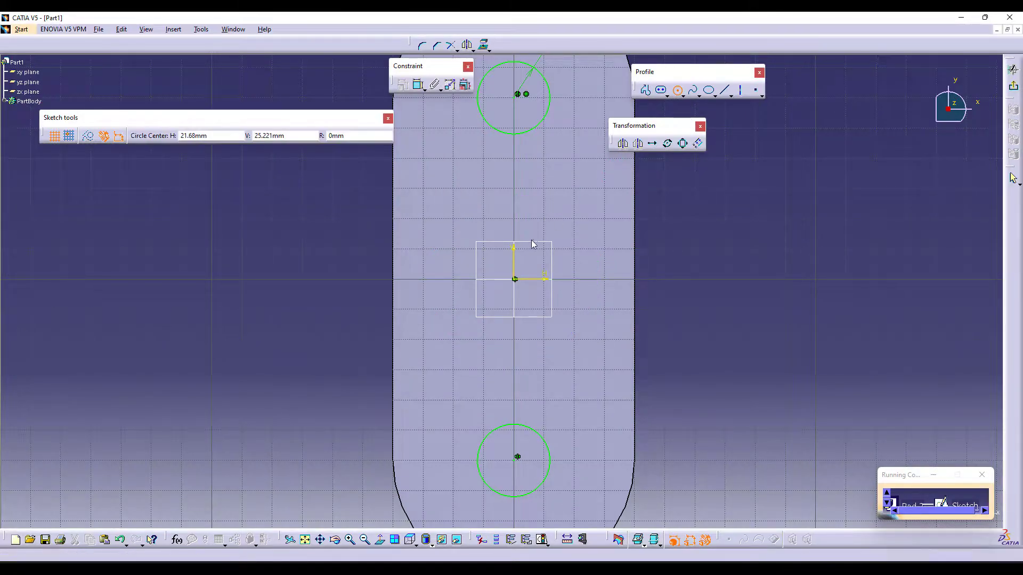
pyautogui.click(514, 280)
pyautogui.click(563, 339)
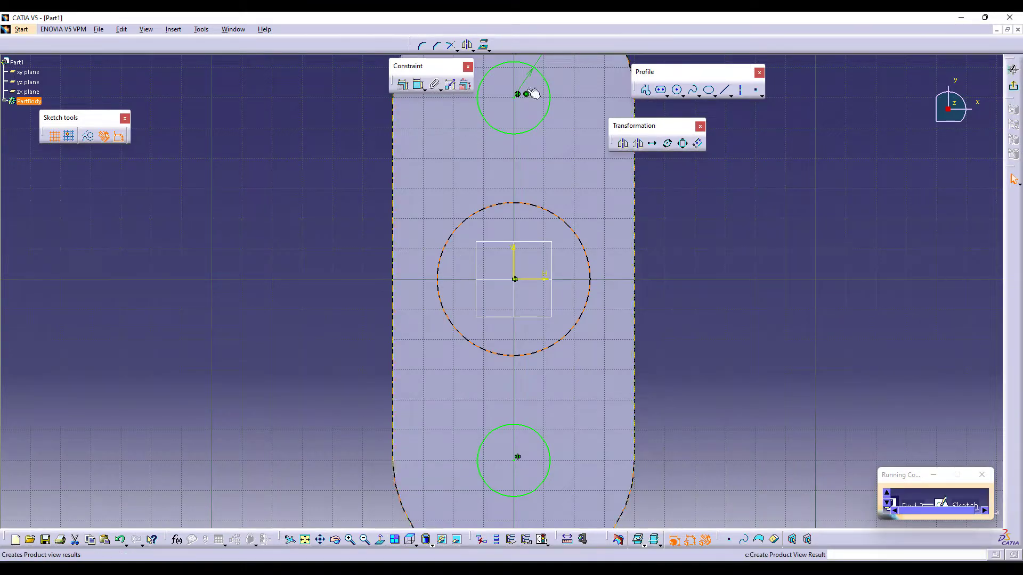
pyautogui.click(418, 85)
pyautogui.click(674, 201)
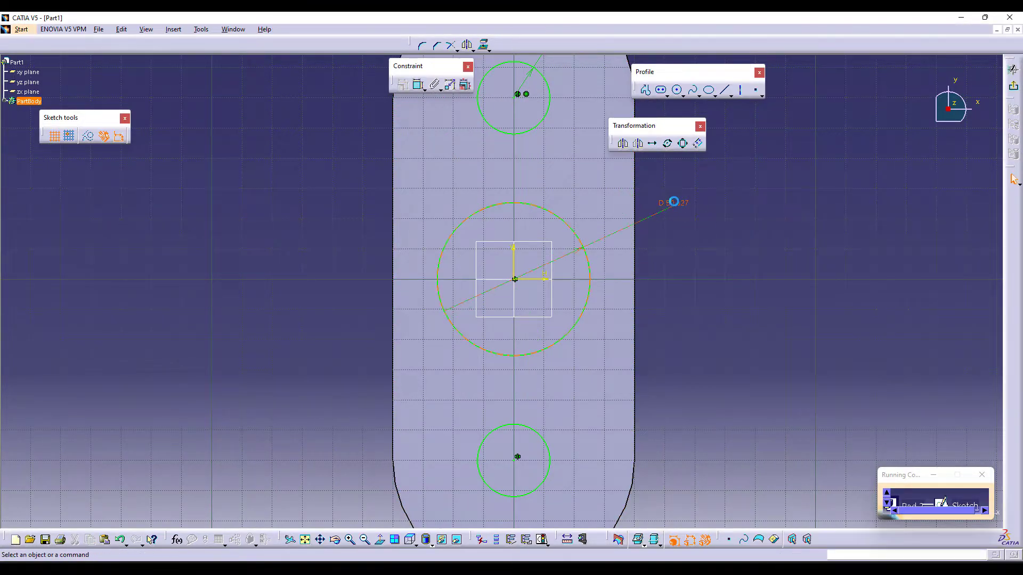
pyautogui.doubleClick(676, 202)
pyautogui.write('55')
pyautogui.press('Return')
pyautogui.click(720, 271)
# Step: Draw a bi-tangent line joining the left sides of the upper small circle and the central circle
pyautogui.click(734, 97)
pyautogui.click(772, 103)
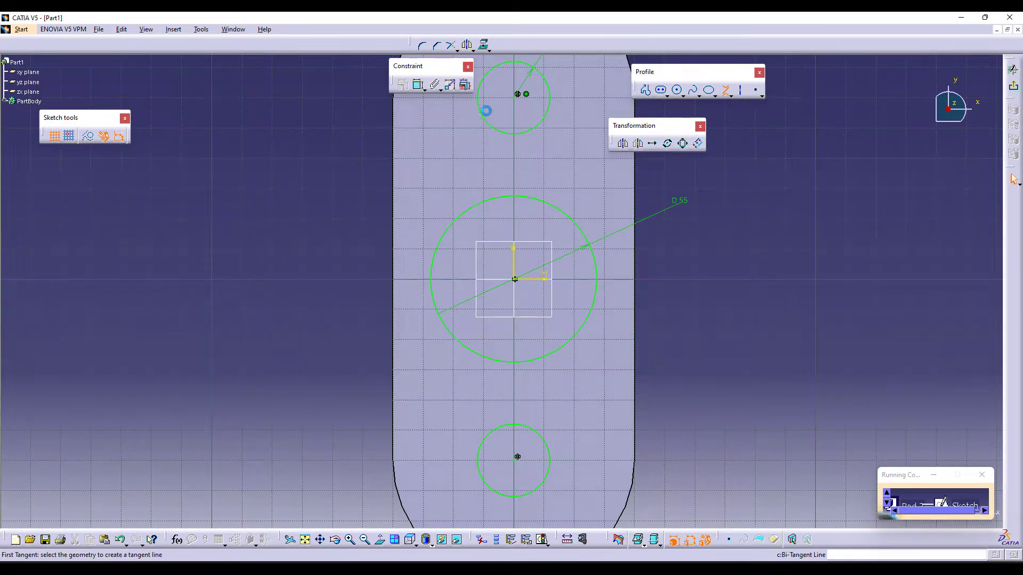
pyautogui.click(484, 113)
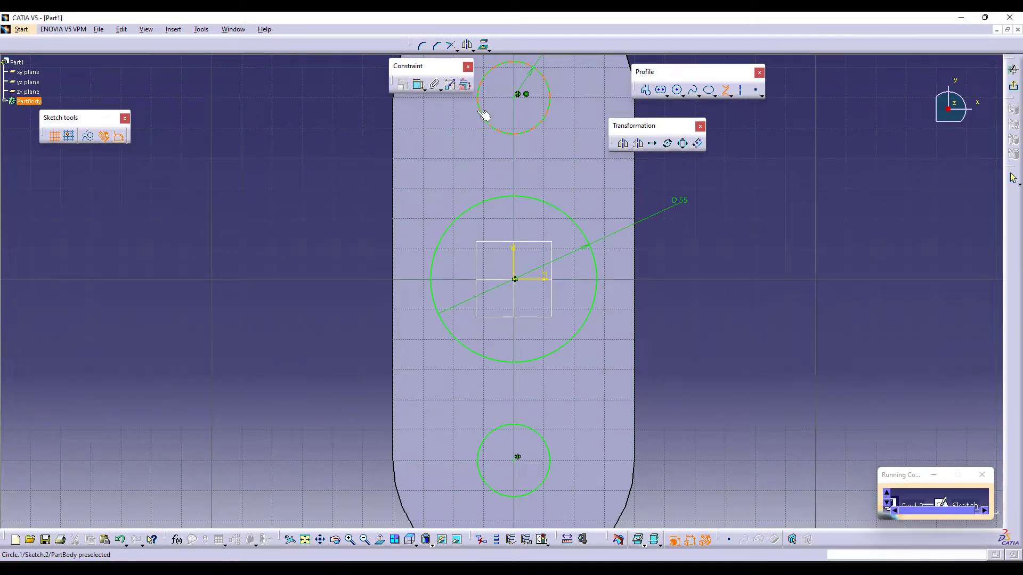
pyautogui.click(441, 254)
# Step: Add bi-tangent lines from the central circle to the lower circle on both sides and to the upper circle on the right
pyautogui.moveTo(781, 369)
pyautogui.mouseDown(button='middle')
pyautogui.moveTo(772, 315)
pyautogui.moveTo(687, 284)
pyautogui.mouseUp(button='middle')
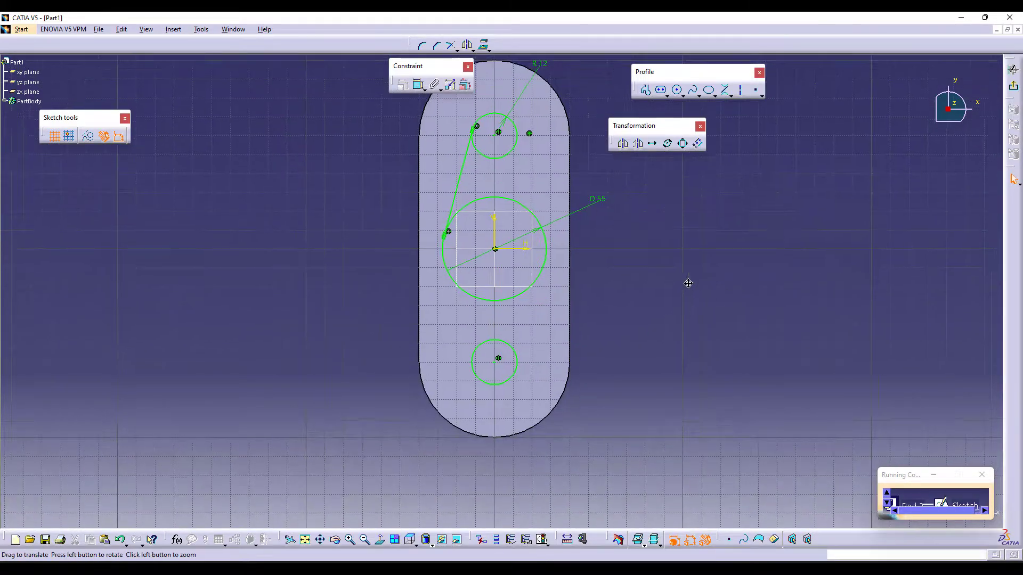
pyautogui.click(724, 91)
pyautogui.click(475, 300)
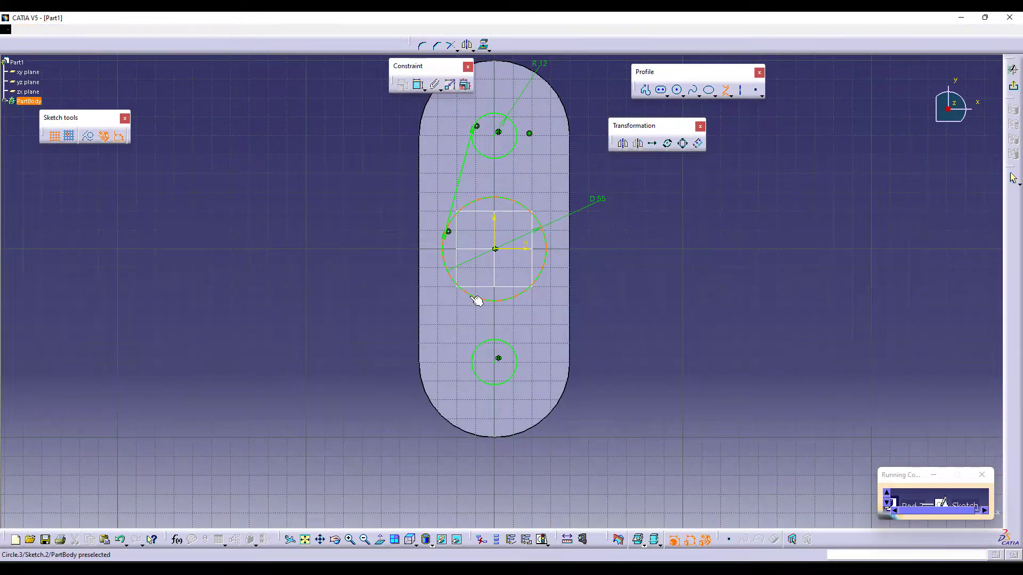
pyautogui.click(516, 371)
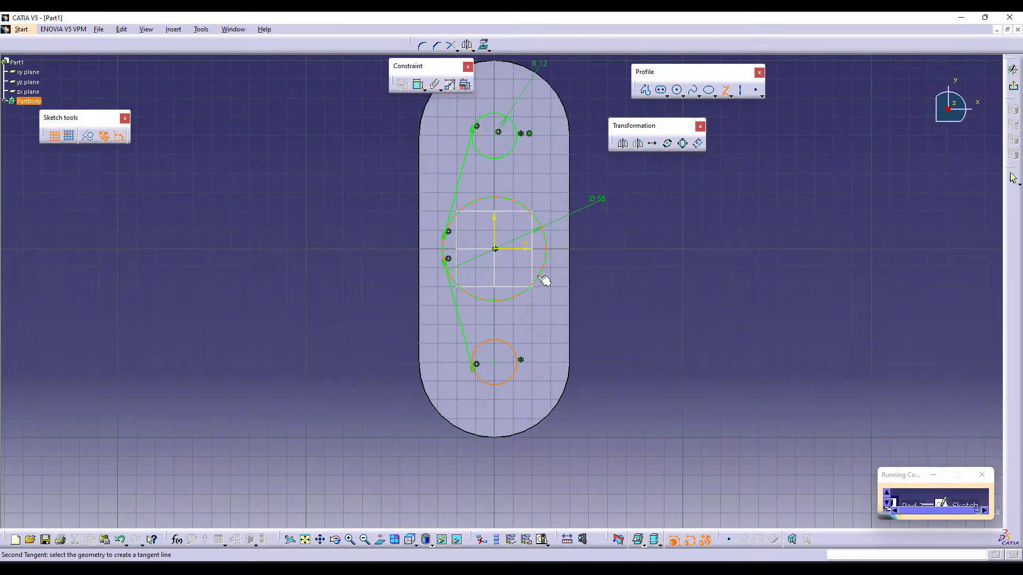
pyautogui.click(545, 276)
pyautogui.click(515, 139)
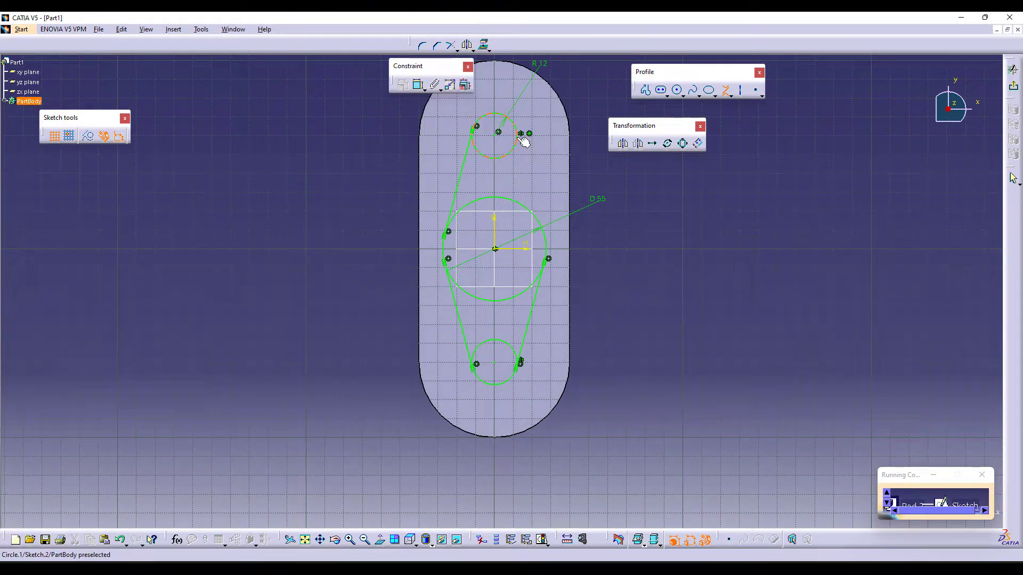
pyautogui.click(530, 210)
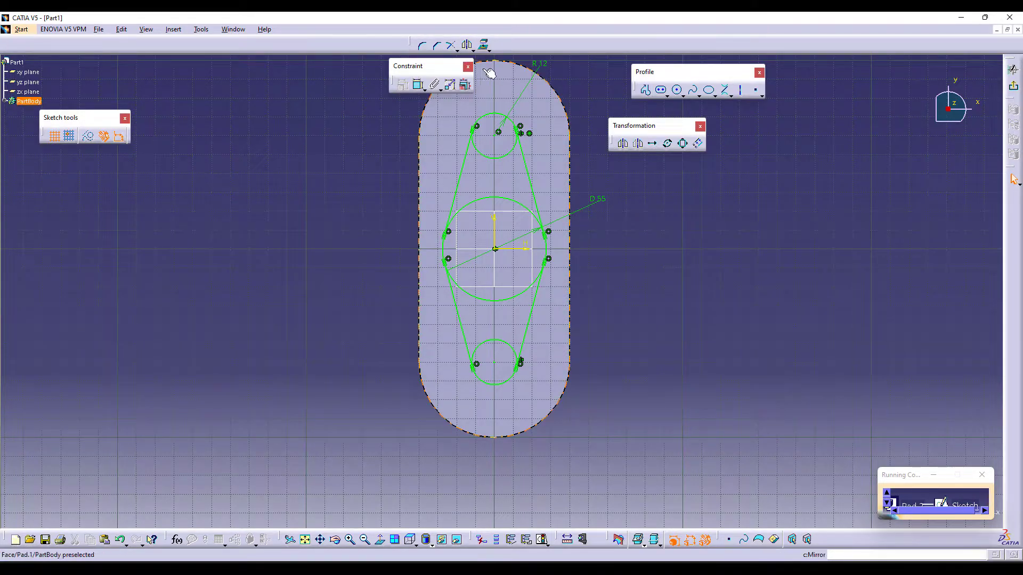
# Step: Quick Trim the inner arcs of the upper, central and lower circles, leaving one closed outline with the tangent lines
pyautogui.click(473, 50)
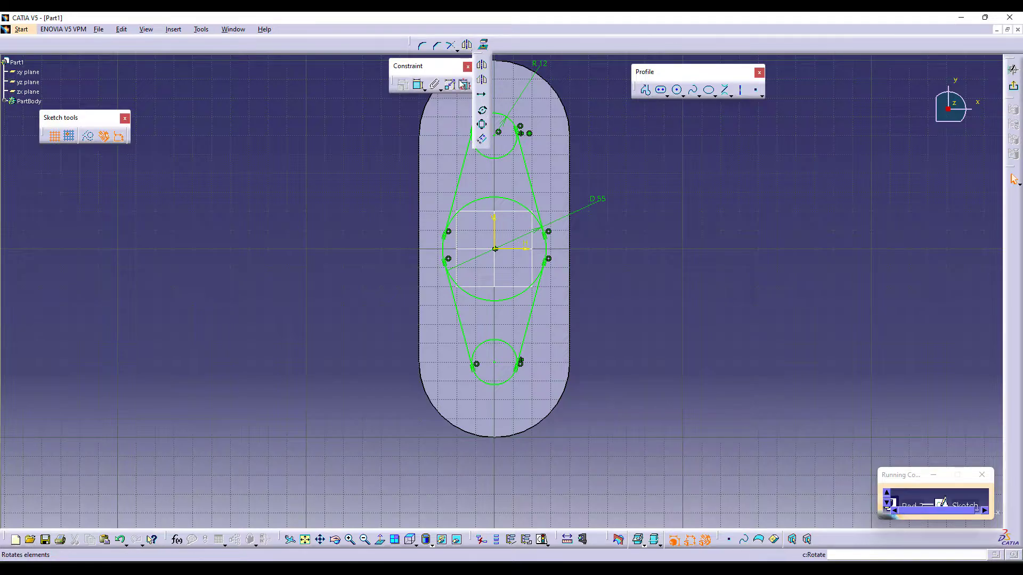
pyautogui.click(472, 50)
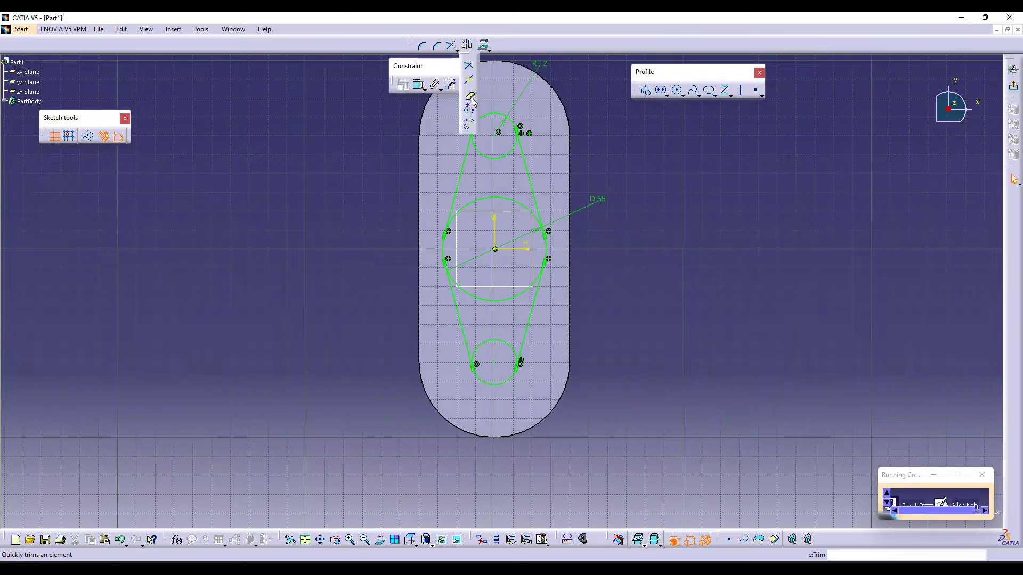
pyautogui.click(469, 127)
pyautogui.click(486, 156)
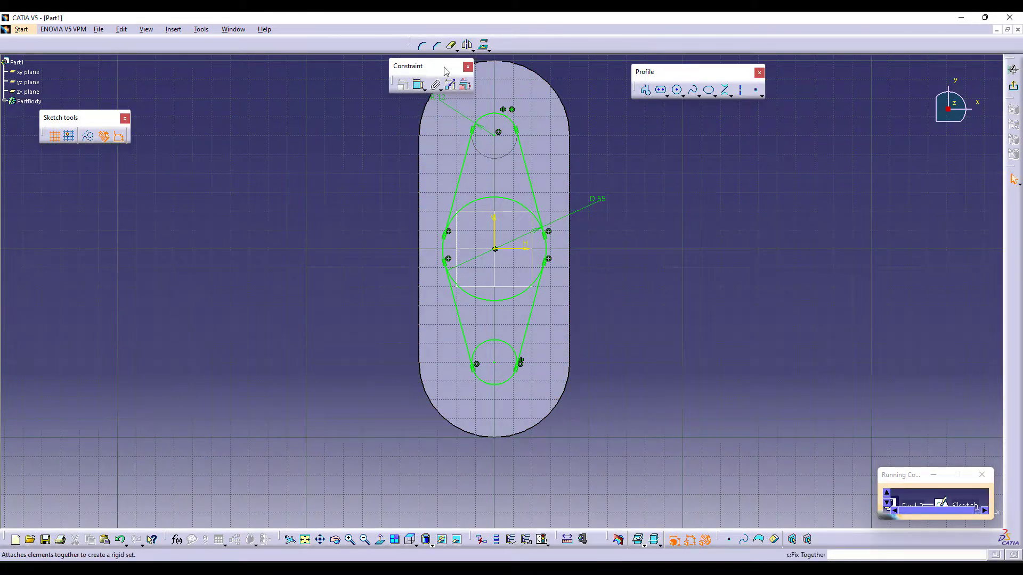
pyautogui.click(448, 49)
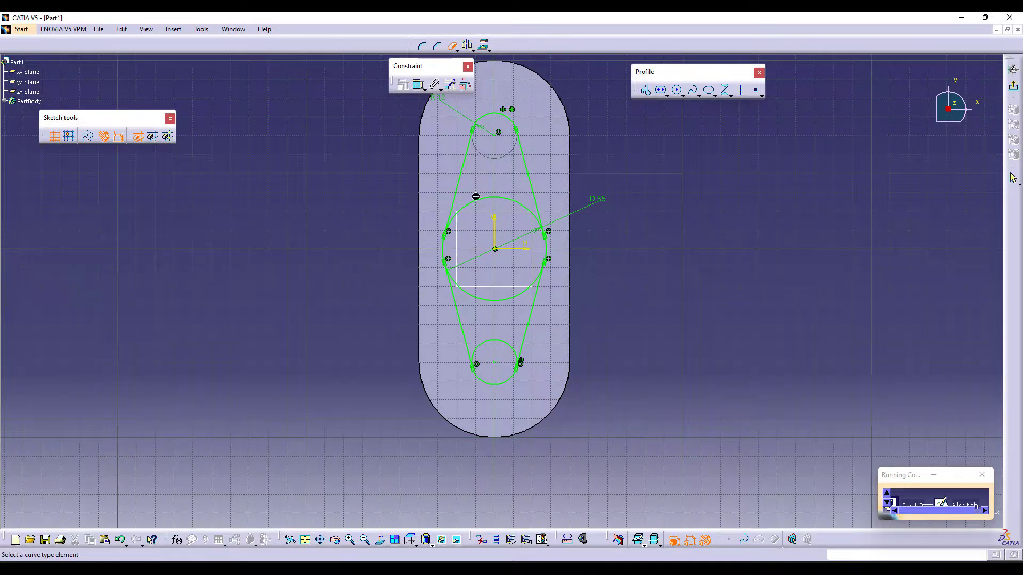
pyautogui.click(489, 198)
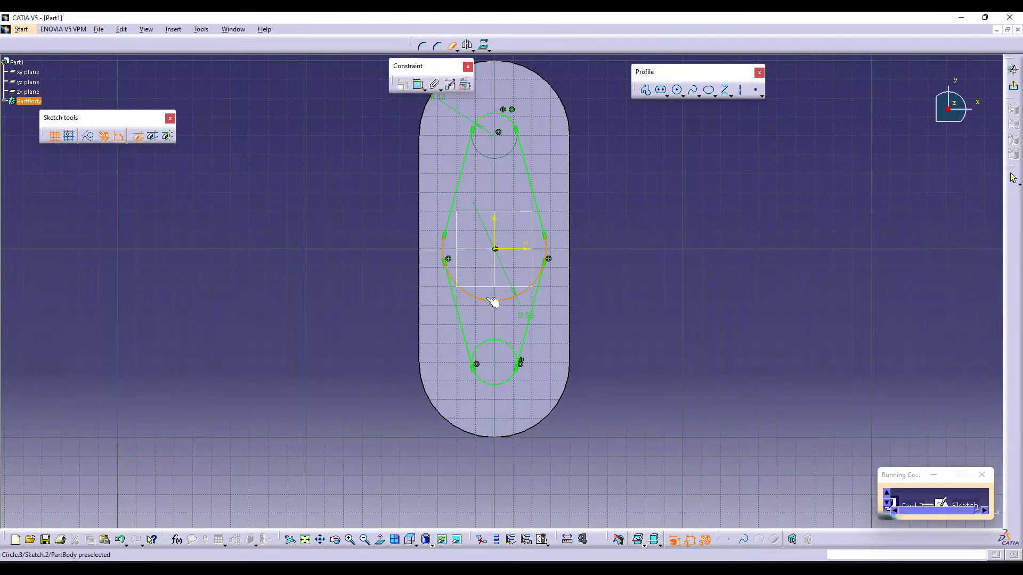
pyautogui.click(493, 302)
pyautogui.click(494, 340)
pyautogui.press('Escape')
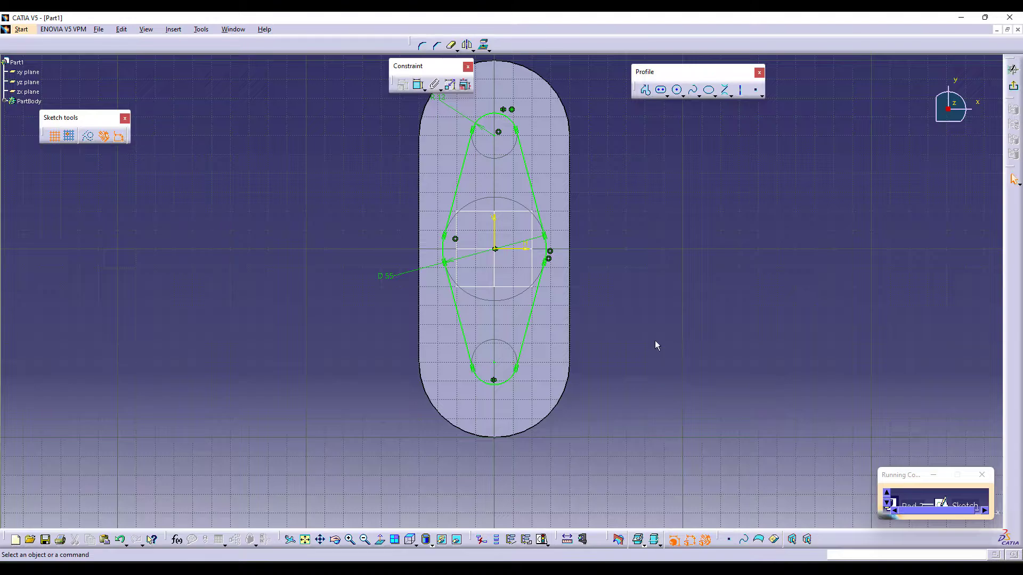
# Step: Exit the sketch and pad the trimmed profile down onto the base plate, using an up-to limit instead of a fixed length
pyautogui.keyDown('ctrl'); pyautogui.moveTo(655, 344); pyautogui.dragTo(649, 376, button='middle'); pyautogui.keyUp('ctrl')
pyautogui.click(1013, 96)
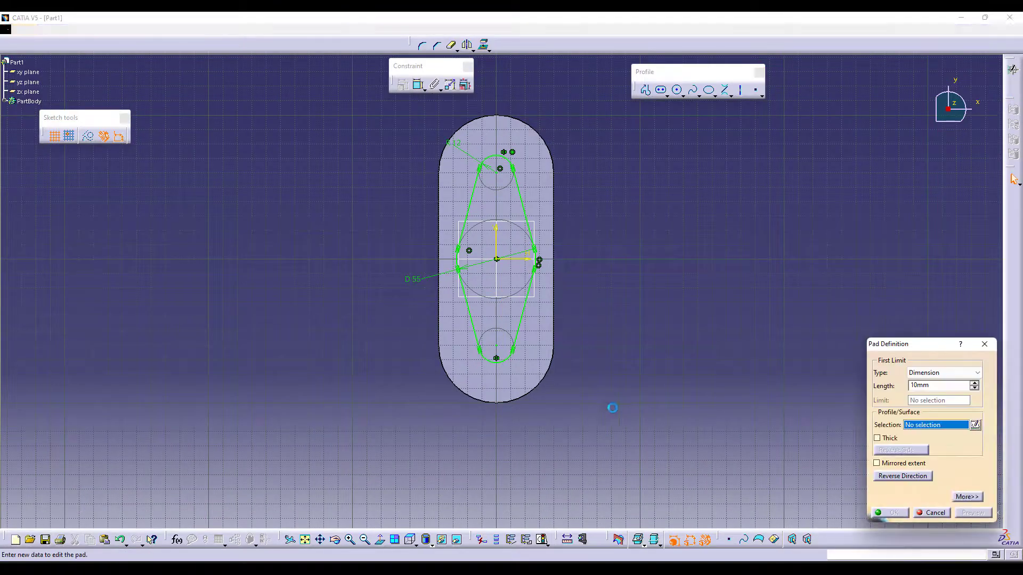
pyautogui.click(962, 373)
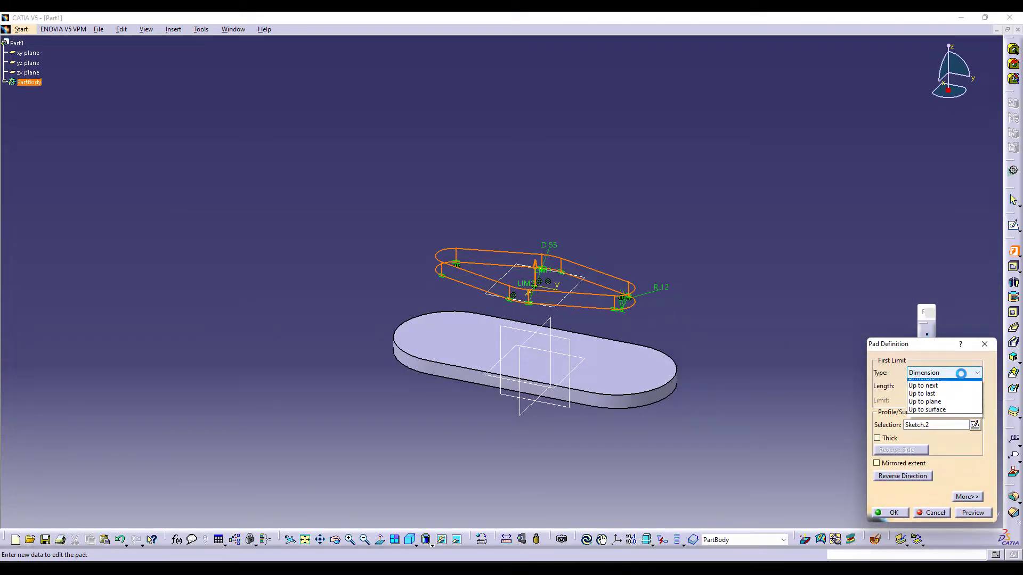
pyautogui.click(944, 395)
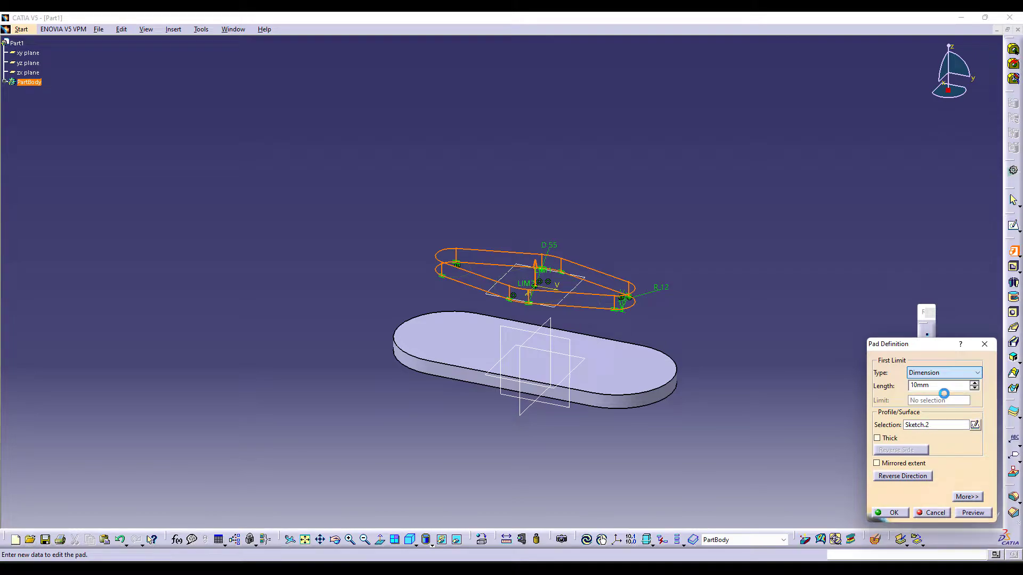
pyautogui.click(899, 514)
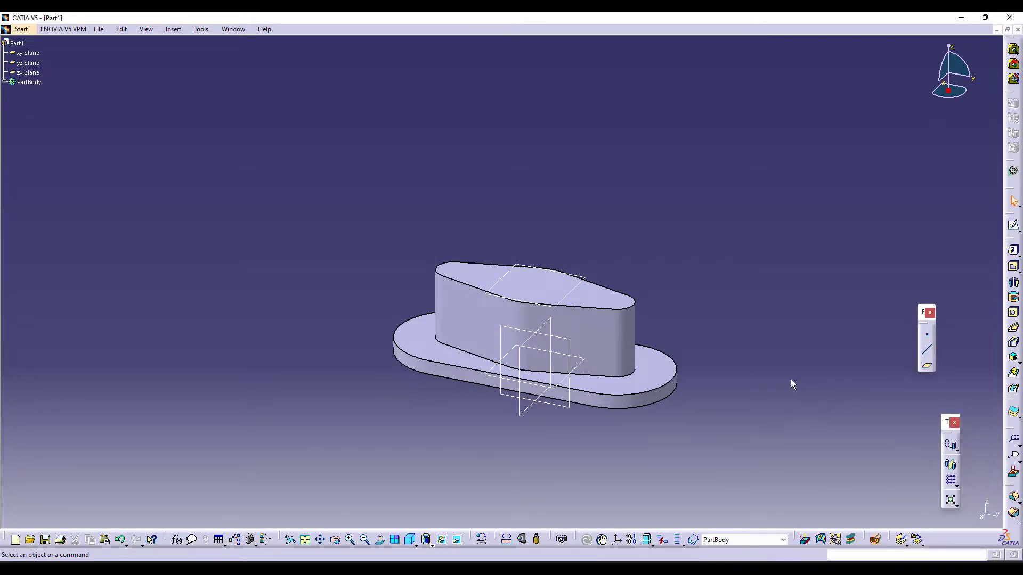
# Step: Check the reference drawing for the side lugs, then start a pad with a new profile sketch on the xy plane
pyautogui.click(607, 569)
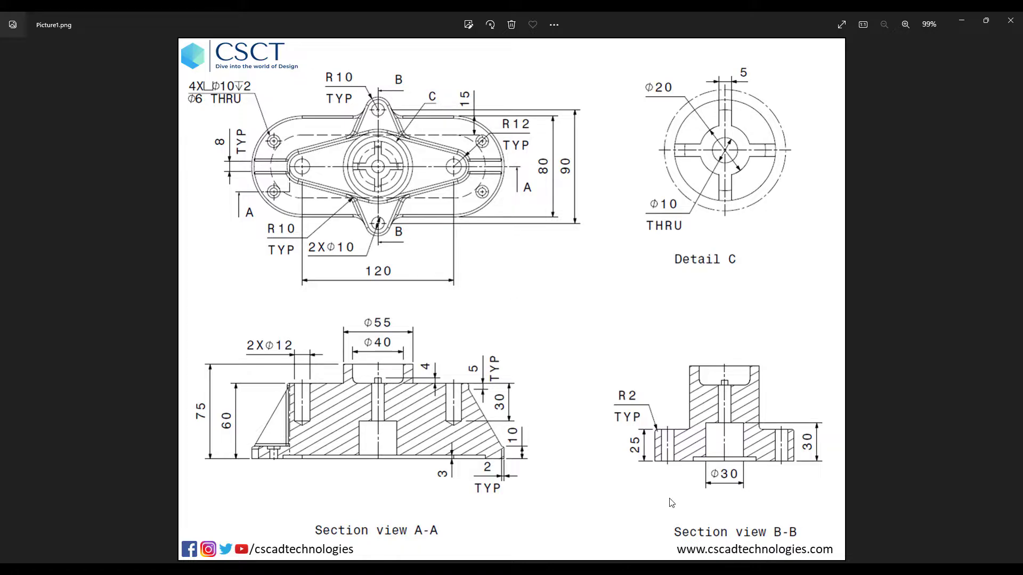
pyautogui.click(633, 568)
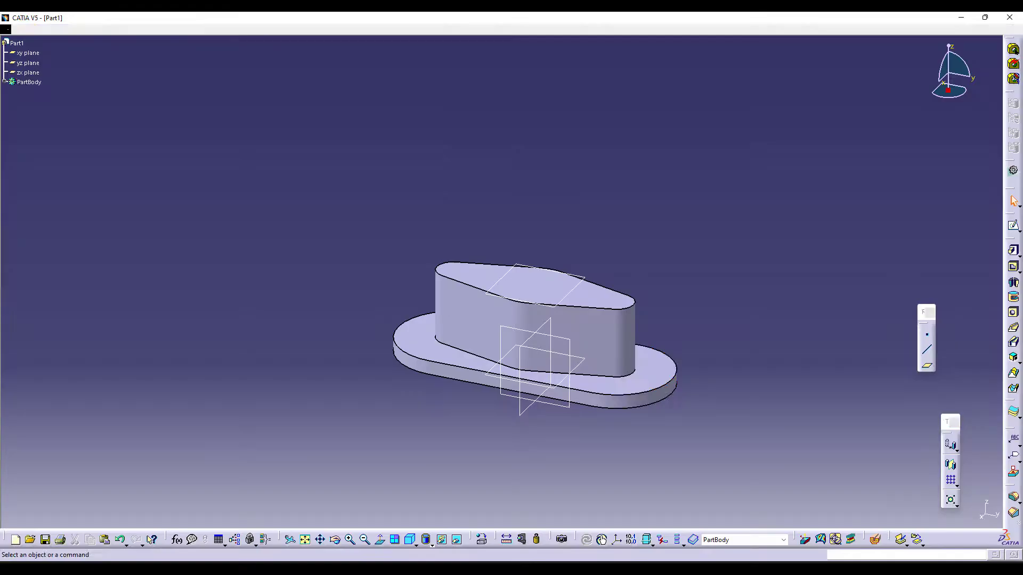
pyautogui.click(557, 392)
pyautogui.click(560, 393)
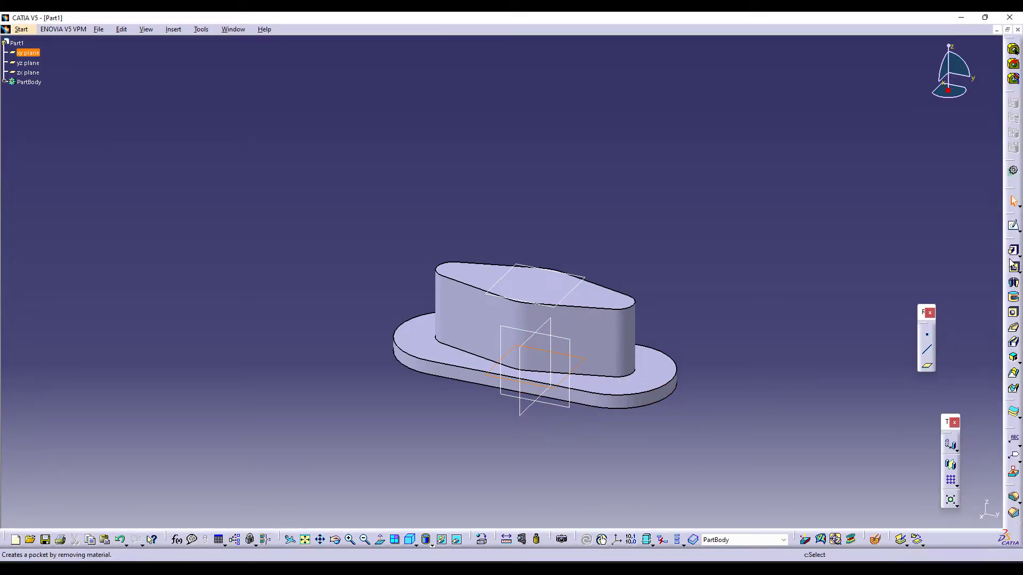
pyautogui.click(1013, 251)
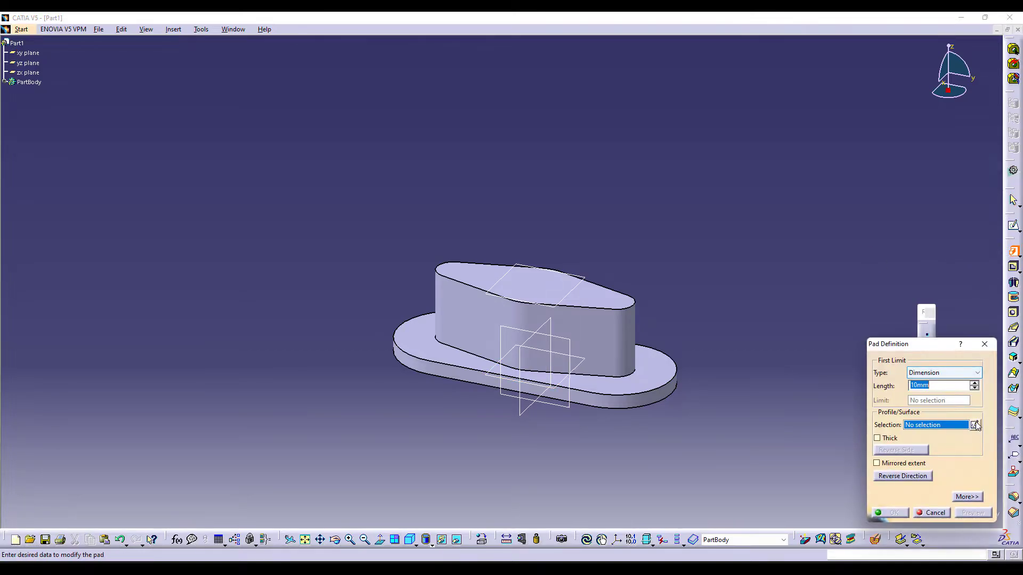
pyautogui.click(560, 395)
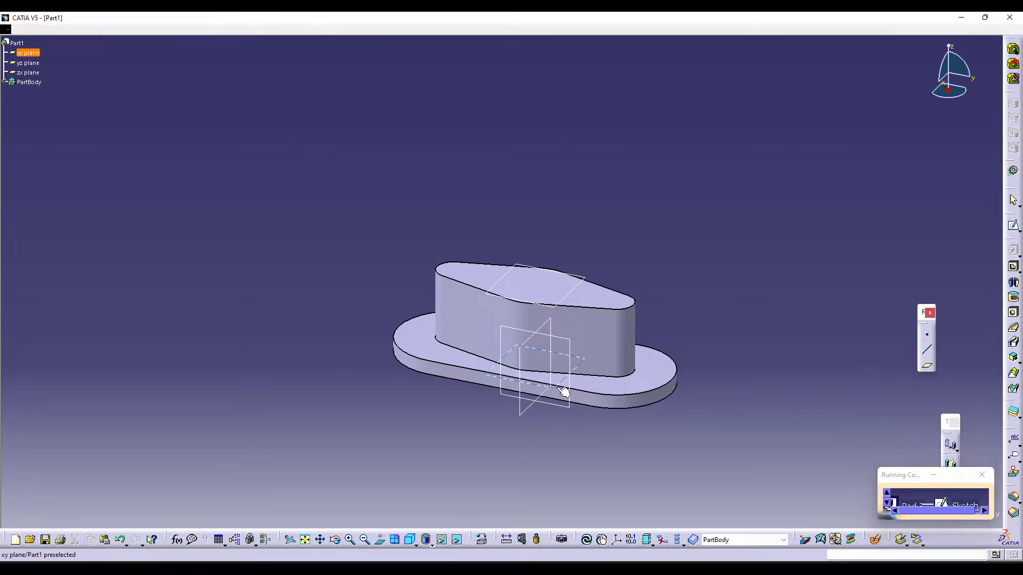
# Step: Sketch a circle about 14.6 mm in radius, centred on the horizontal axis and overlapping the base plate's right edge
pyautogui.moveTo(669, 309)
pyautogui.mouseDown(button='middle')
pyautogui.moveTo(466, 379)
pyautogui.moveTo(433, 324)
pyautogui.moveTo(573, 303)
pyautogui.moveTo(573, 315)
pyautogui.mouseUp(button='middle')
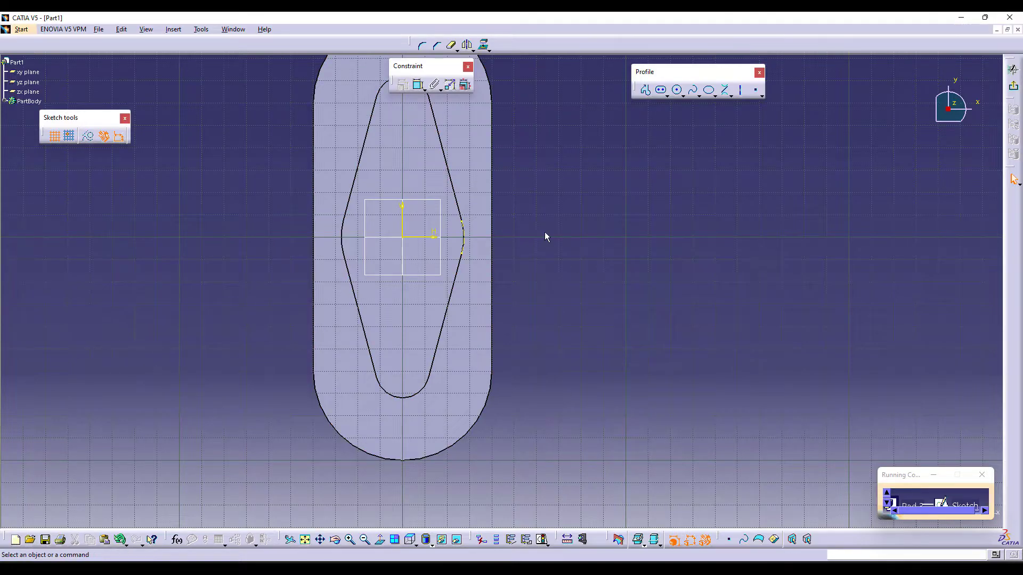
pyautogui.moveTo(544, 232); pyautogui.dragTo(581, 251, button='middle')
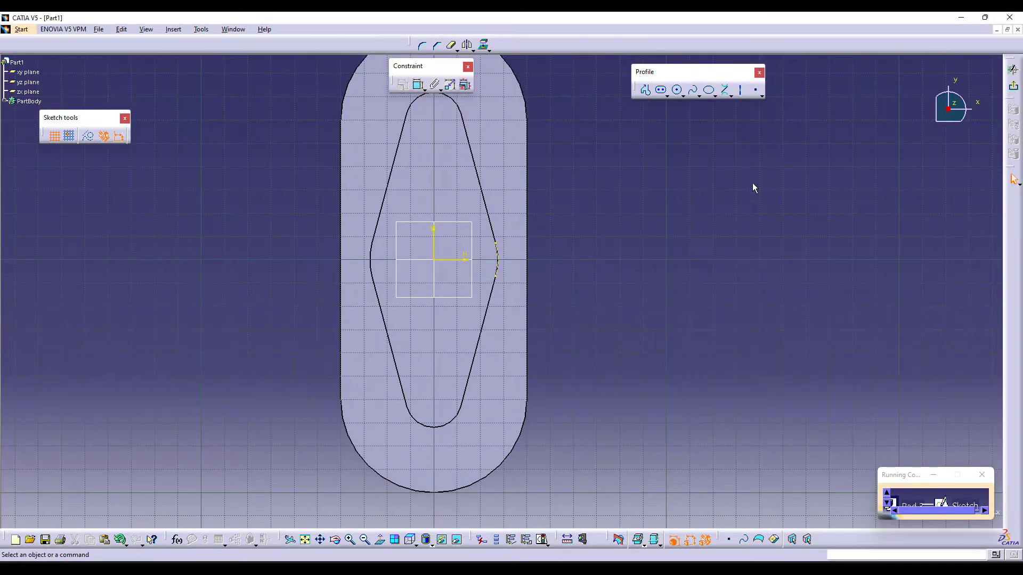
pyautogui.click(677, 92)
pyautogui.click(537, 260)
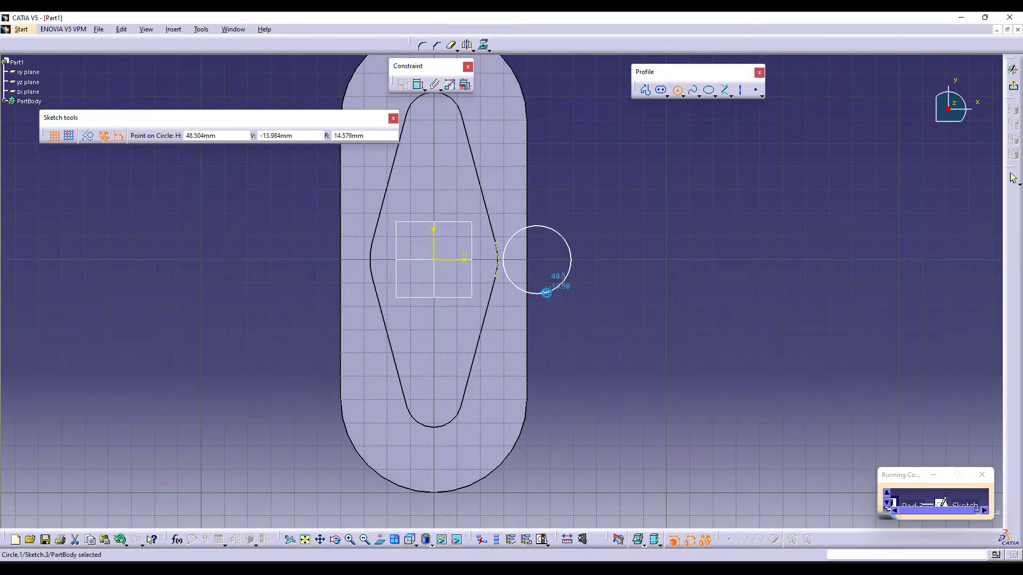
pyautogui.click(547, 293)
# Step: Mirror the circle about the vertical axis and convert the mirrored copy to a construction element
pyautogui.click(467, 45)
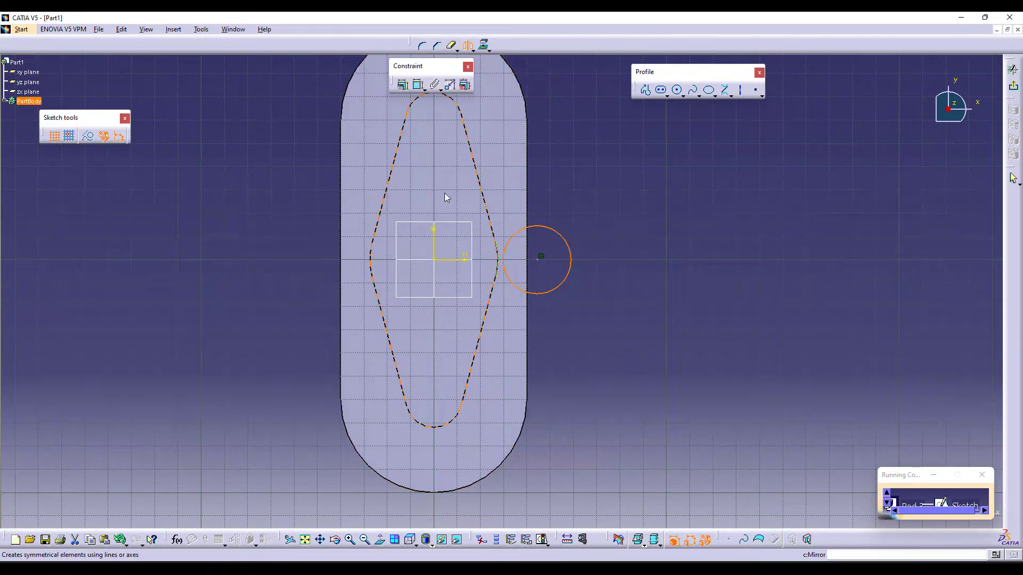
pyautogui.click(437, 247)
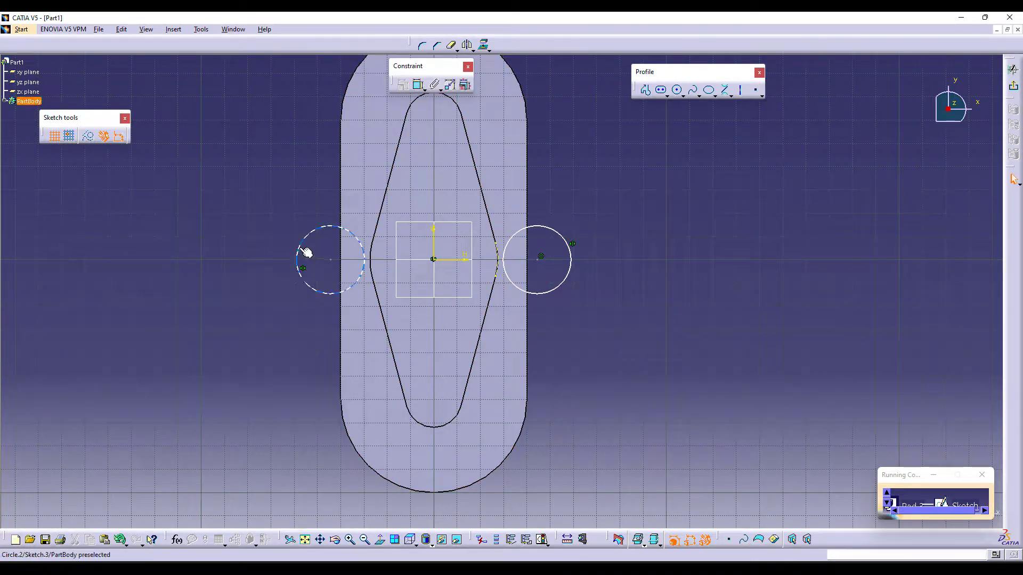
pyautogui.click(307, 252)
pyautogui.click(229, 336)
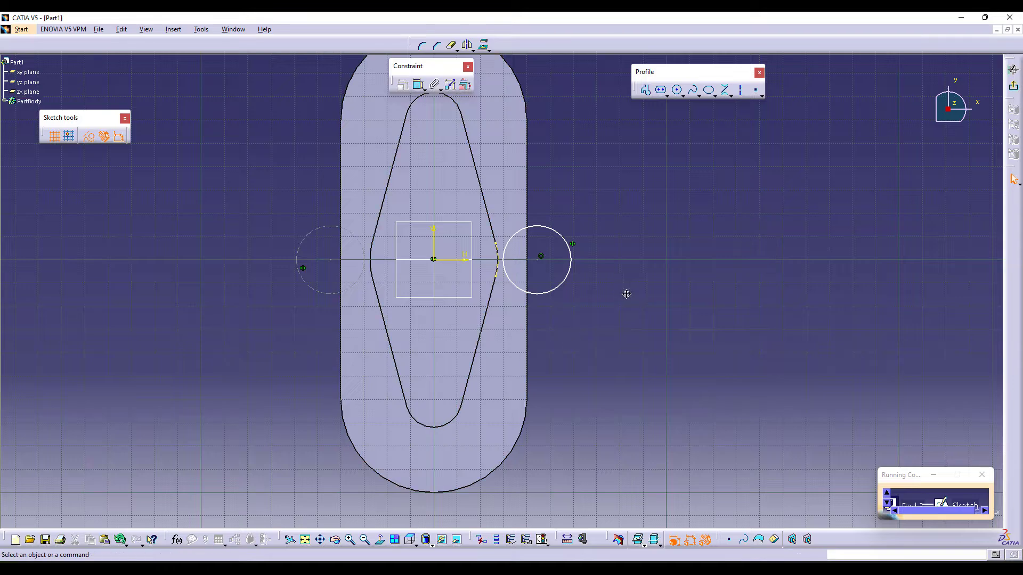
# Step: Dimension the distance between the two side circles' centres and set it to 90 mm, as given in the reference drawing
pyautogui.moveTo(627, 294); pyautogui.dragTo(670, 312, button='middle')
pyautogui.click(418, 84)
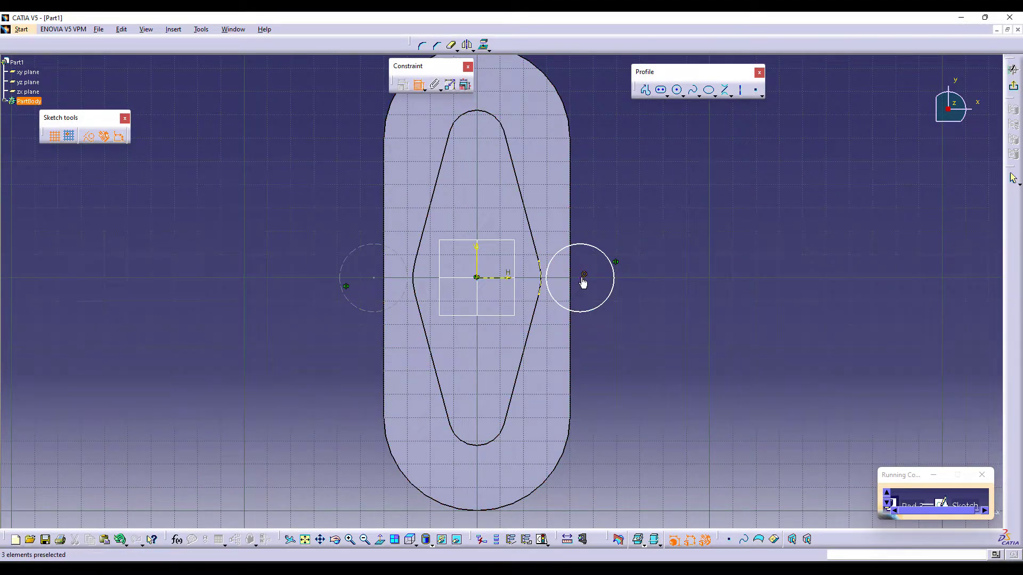
pyautogui.click(583, 278)
pyautogui.click(376, 278)
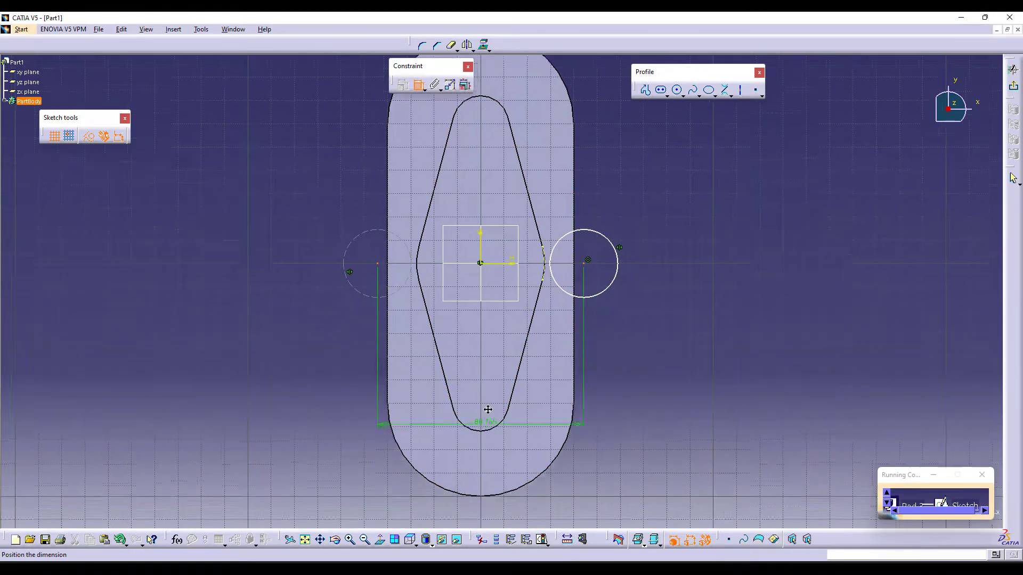
pyautogui.click(486, 443)
pyautogui.hotkey('alt', 'Tab')
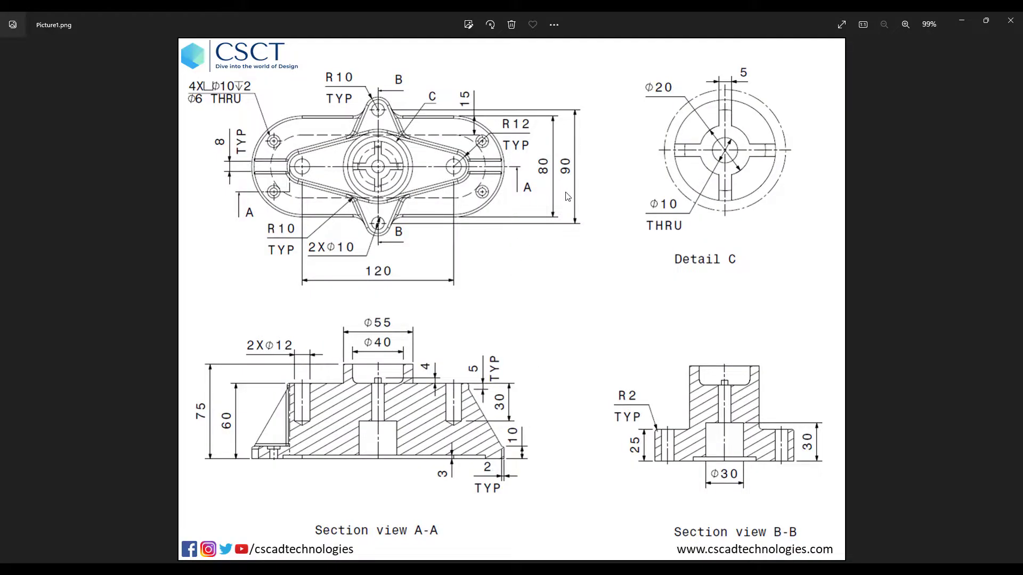
pyautogui.hotkey('alt', 'Tab')
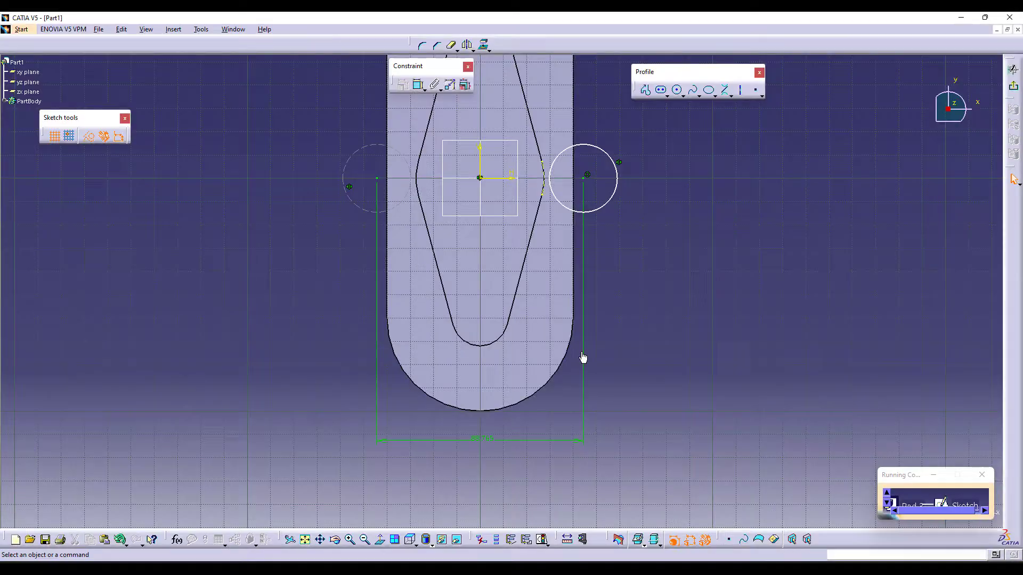
pyautogui.doubleClick(498, 443)
pyautogui.write('90')
pyautogui.press('Return')
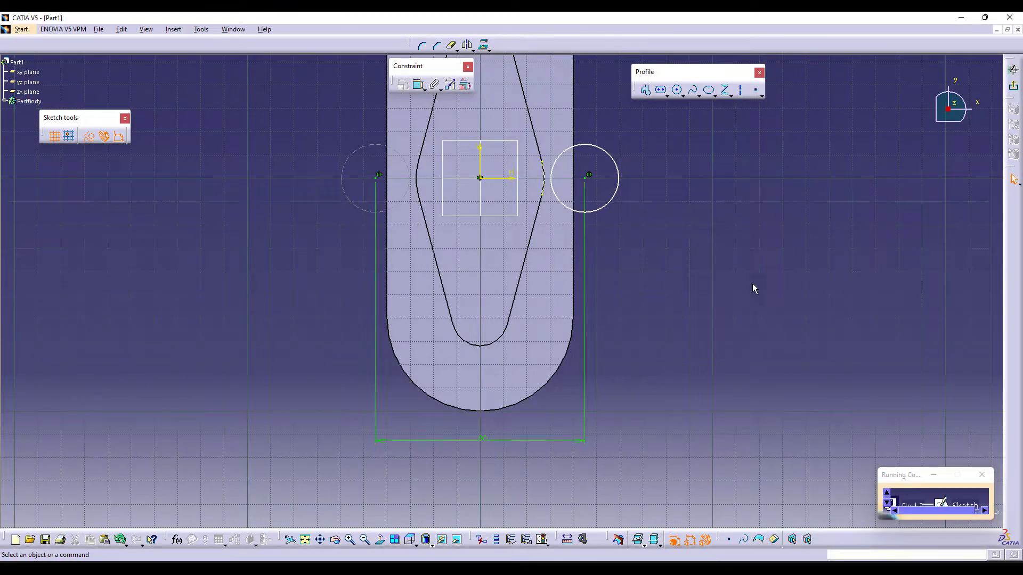
# Step: Dimension the right side circle as a radius of 10 mm, following the reference drawing
pyautogui.moveTo(717, 242)
pyautogui.mouseDown(button='middle')
pyautogui.moveTo(704, 295)
pyautogui.moveTo(703, 268)
pyautogui.mouseUp(button='middle')
pyautogui.click(642, 237)
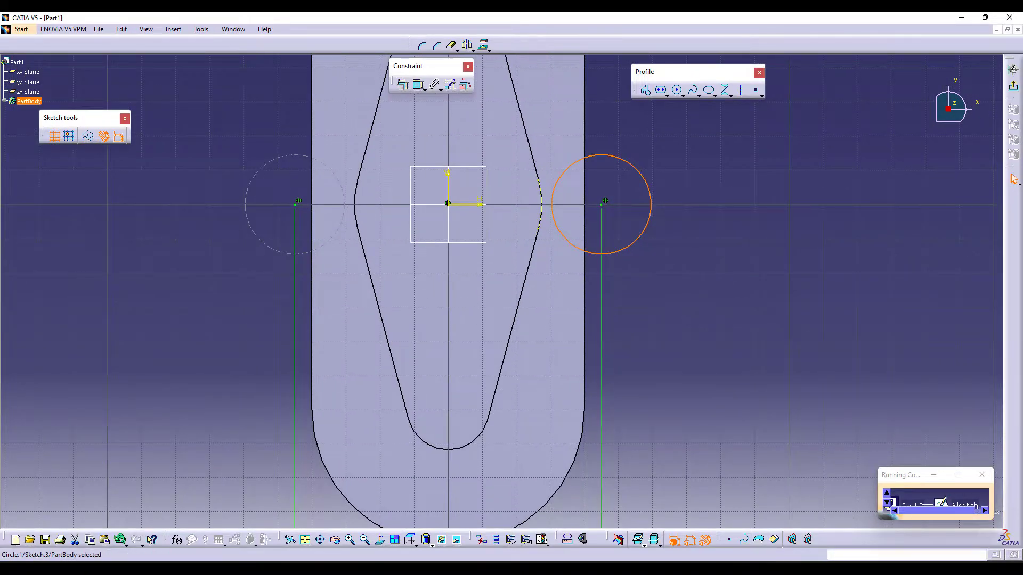
pyautogui.hotkey('alt', 'Tab')
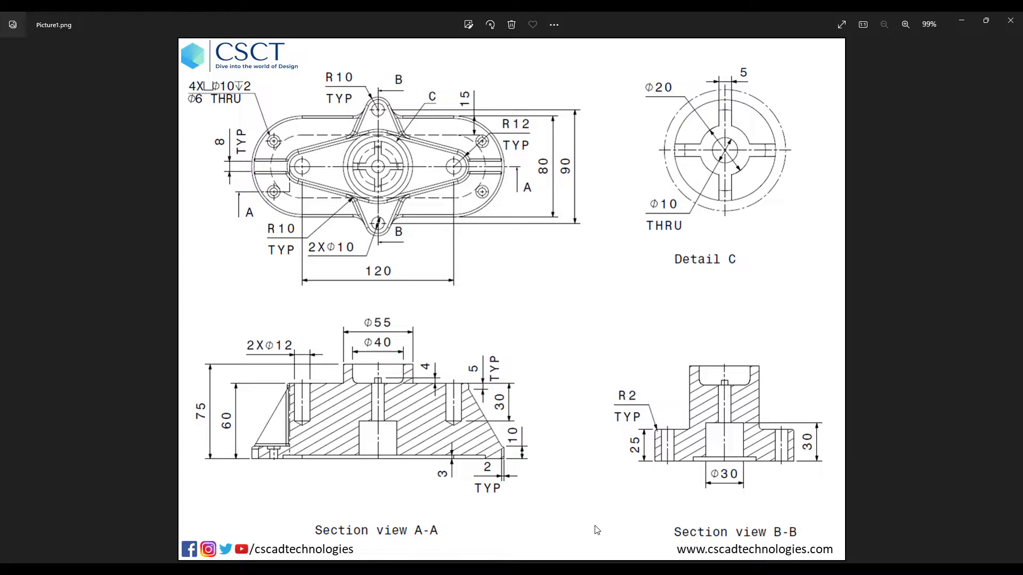
pyautogui.hotkey('alt', 'Tab')
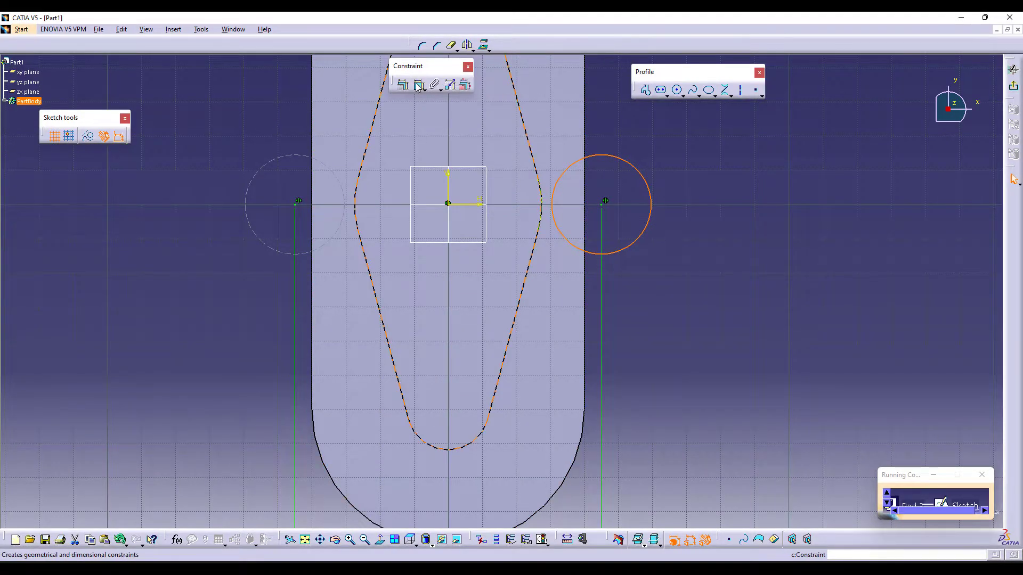
pyautogui.click(680, 146)
pyautogui.doubleClick(681, 145)
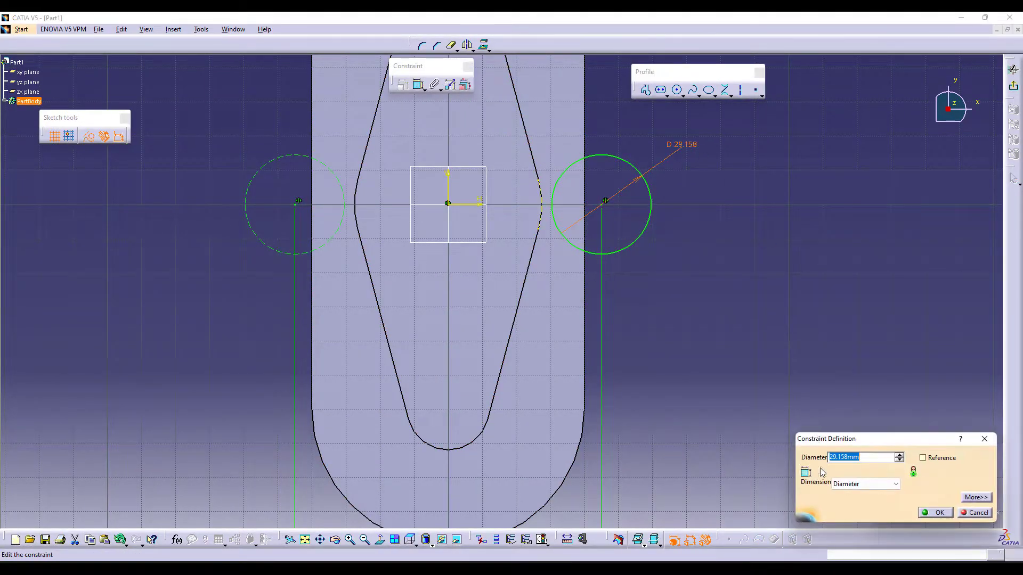
pyautogui.click(867, 485)
pyautogui.click(858, 498)
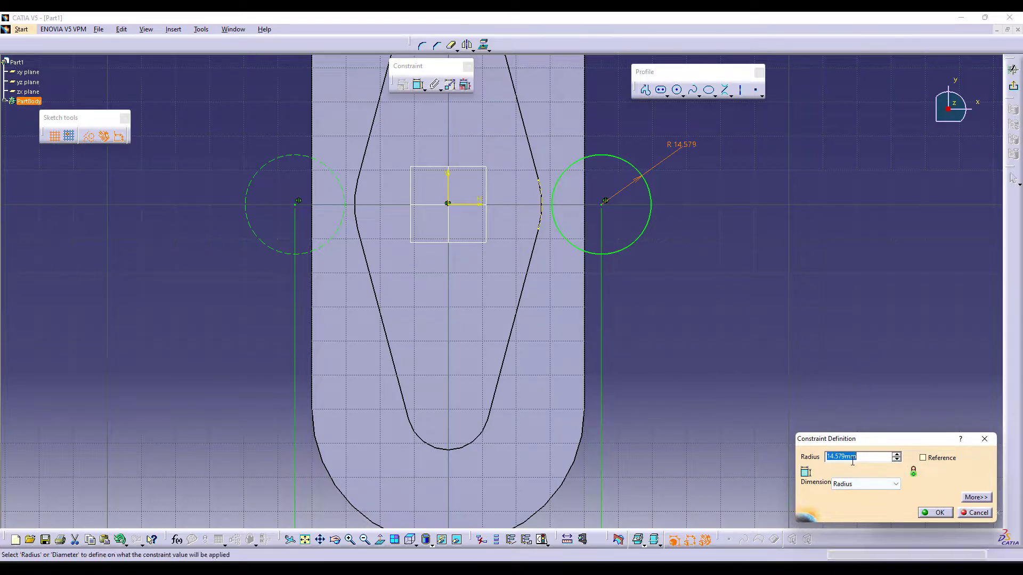
pyautogui.write('10')
pyautogui.press('Return')
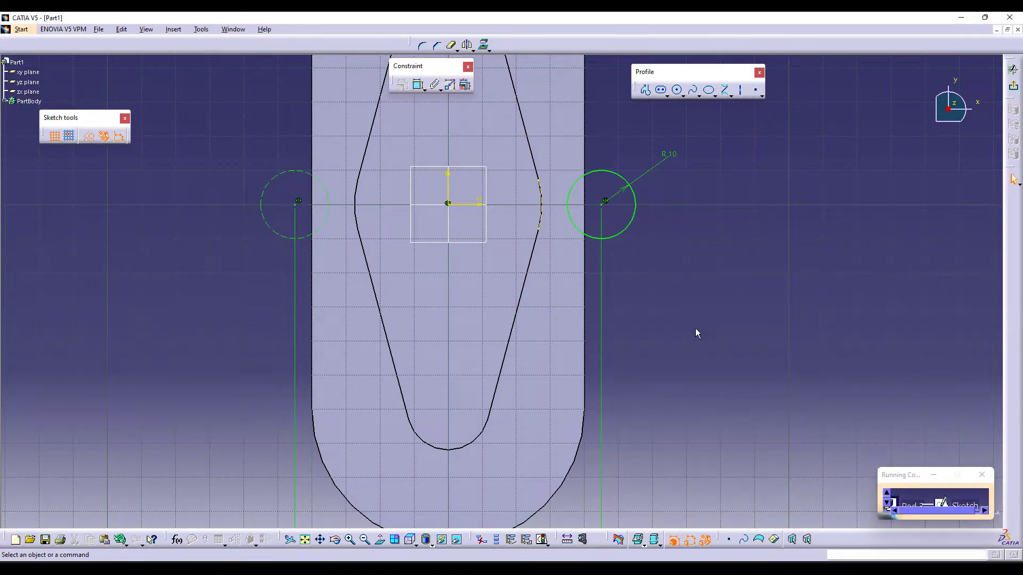
# Step: Sketch a standard circle centred on the origin and passing through the projected side arc of the upper body
pyautogui.moveTo(695, 329); pyautogui.dragTo(677, 346, button='middle')
pyautogui.moveTo(625, 191); pyautogui.dragTo(618, 226, button='middle')
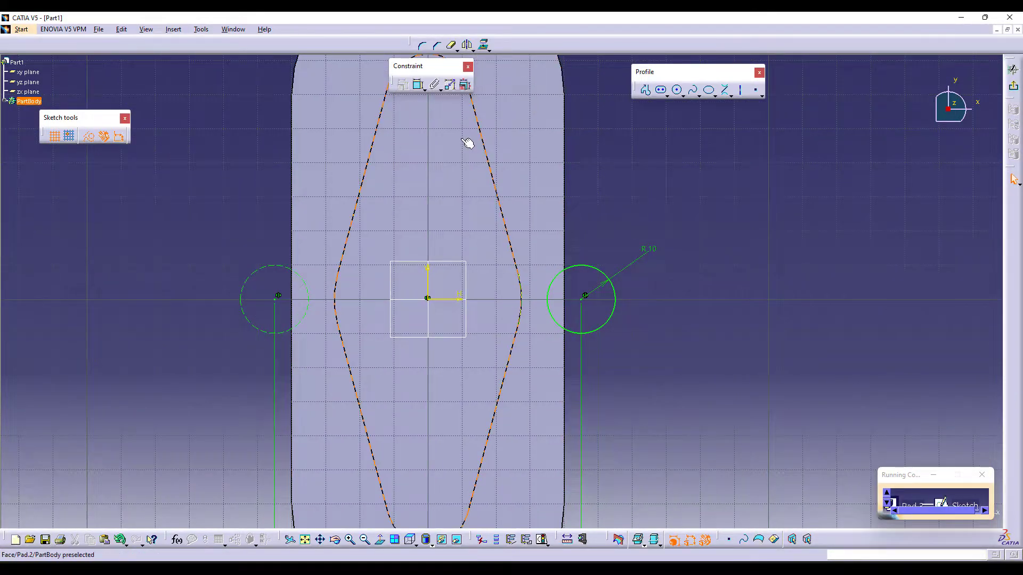
pyautogui.click(677, 90)
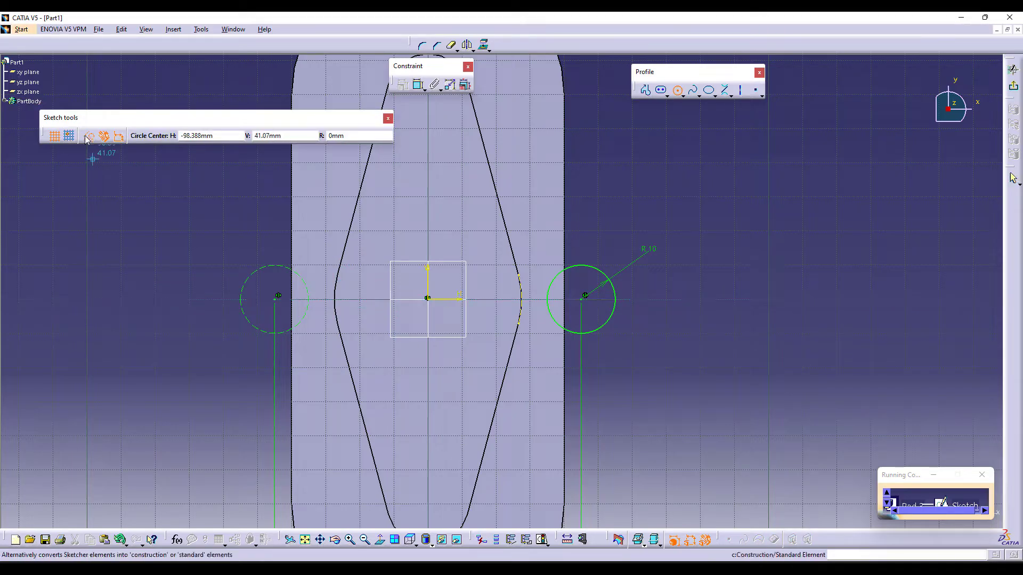
pyautogui.click(428, 298)
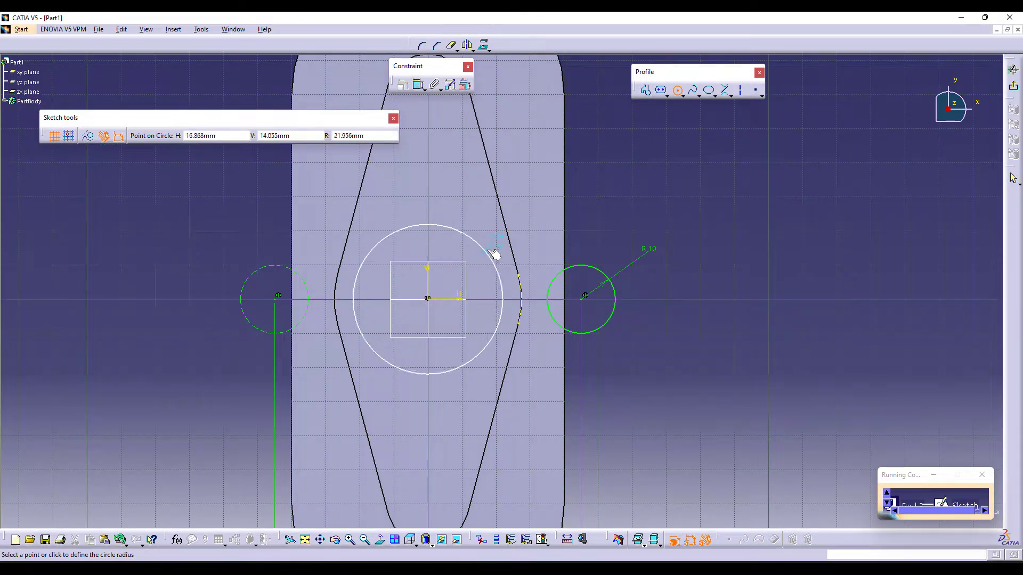
pyautogui.click(507, 245)
# Step: Draw two bi-tangent lines joining the central circle to the right R10 circle, one above and one below the horizontal axis
pyautogui.moveTo(736, 310); pyautogui.dragTo(685, 314, button='middle')
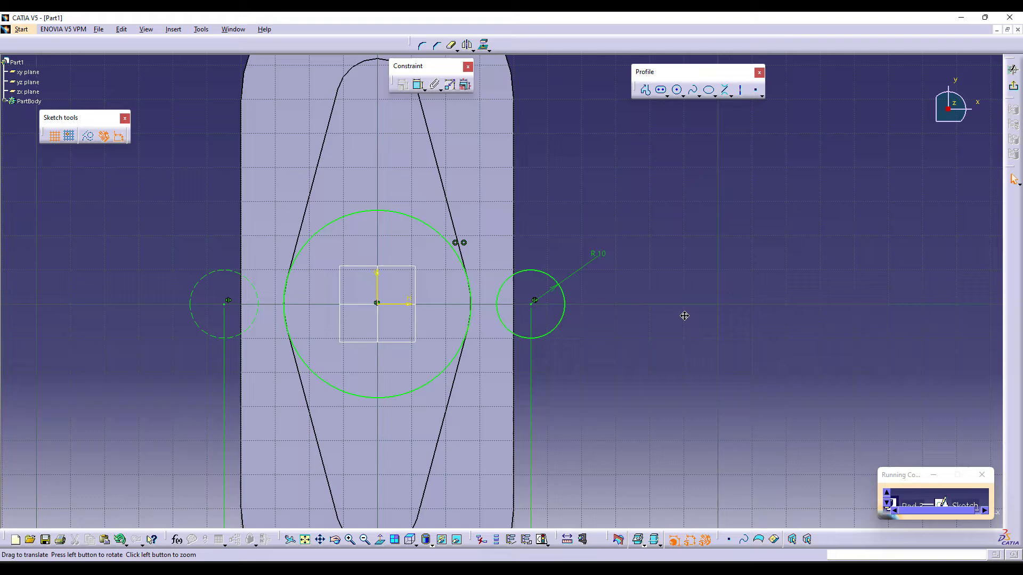
pyautogui.click(725, 91)
pyautogui.click(538, 272)
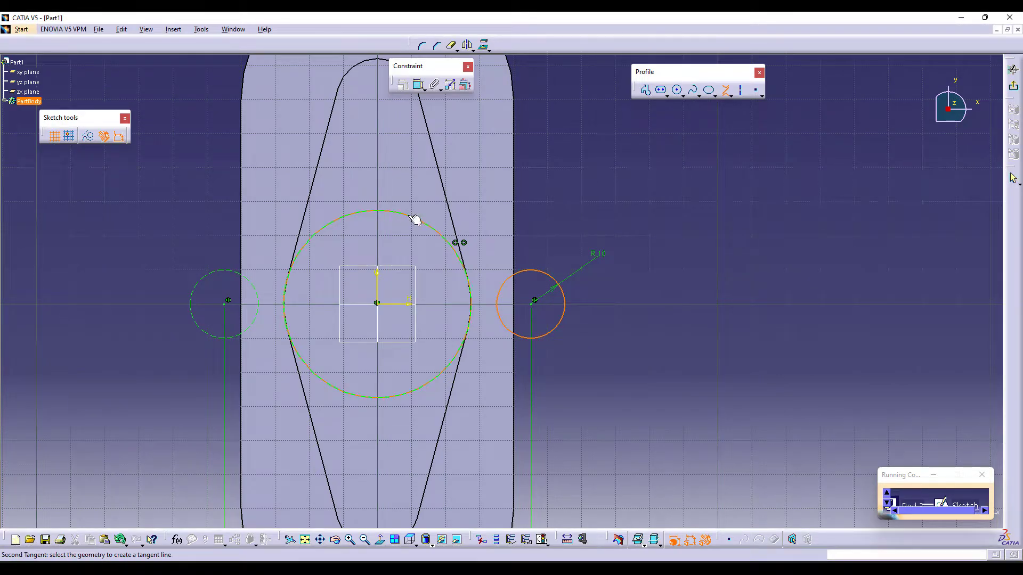
pyautogui.click(415, 220)
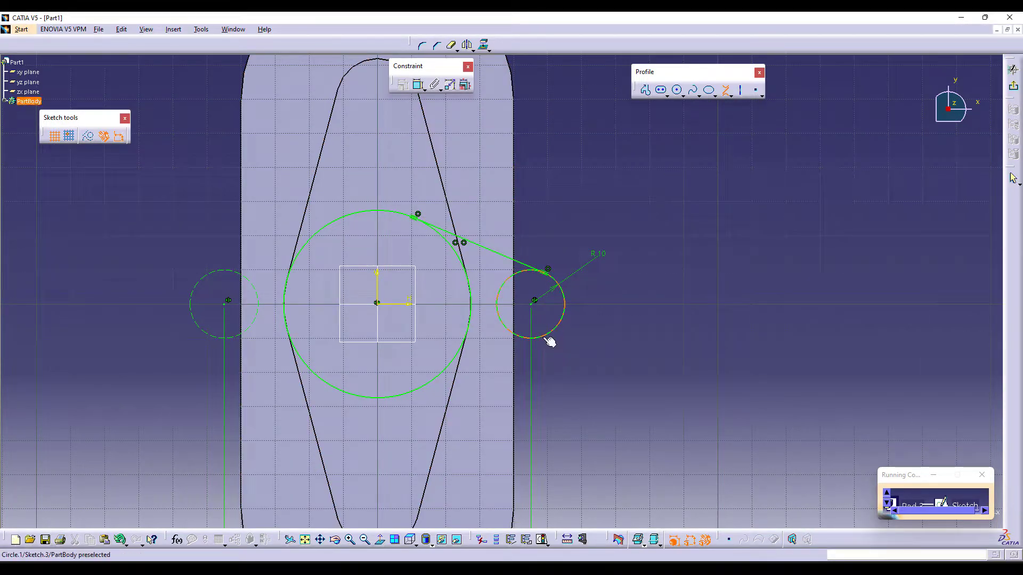
pyautogui.click(414, 391)
pyautogui.click(711, 361)
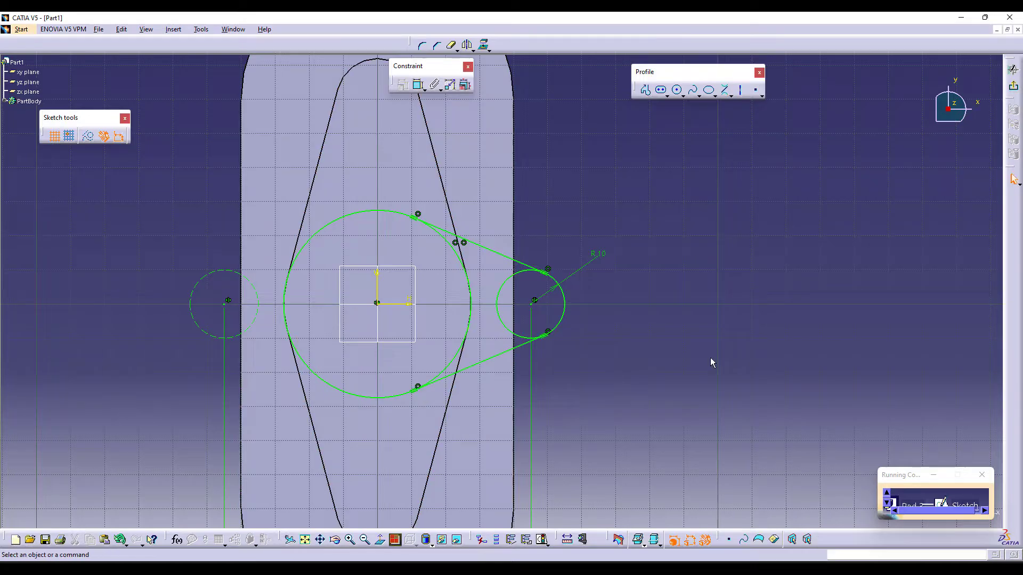
# Step: Trim away the central circle's far arc and the R10 circle's inner arc to leave a closed lug profile
pyautogui.click(452, 46)
pyautogui.click(366, 219)
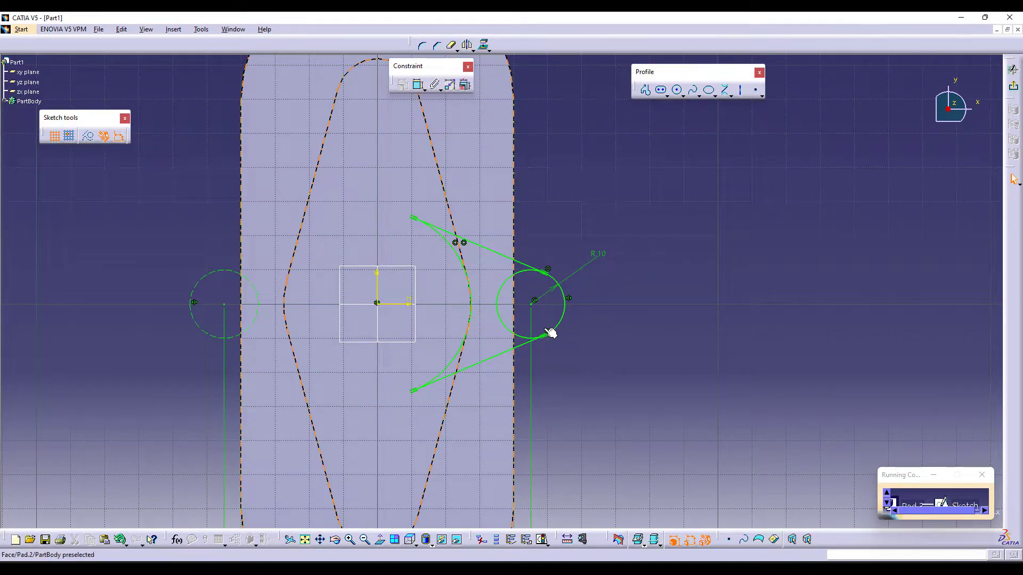
pyautogui.moveTo(670, 315); pyautogui.dragTo(613, 406, button='middle')
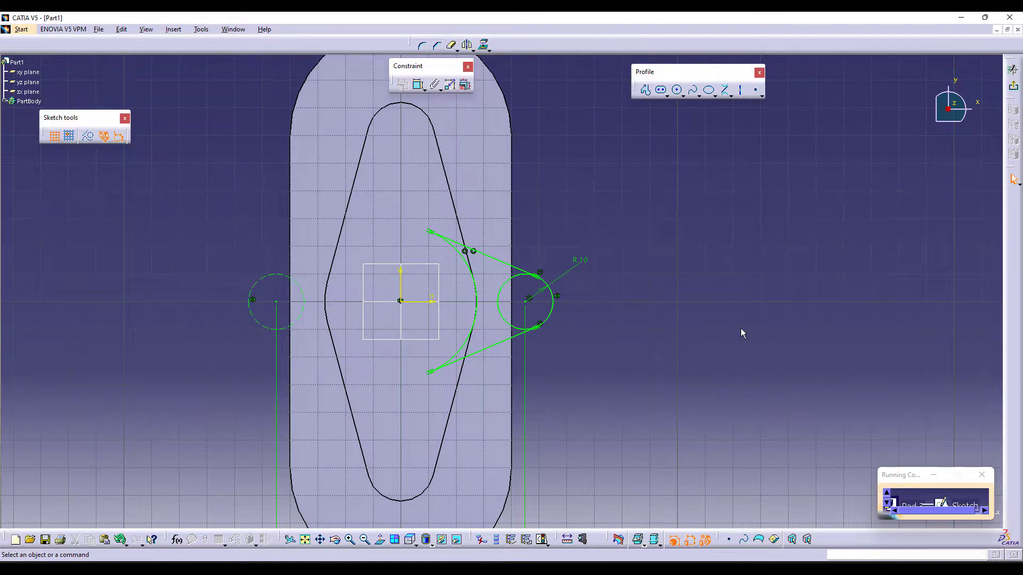
pyautogui.click(451, 45)
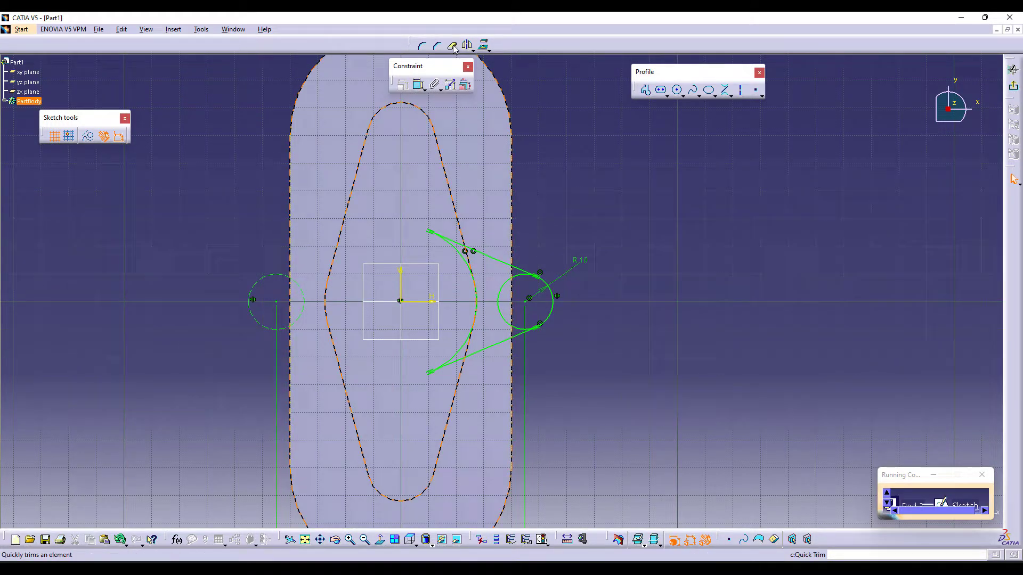
pyautogui.click(505, 316)
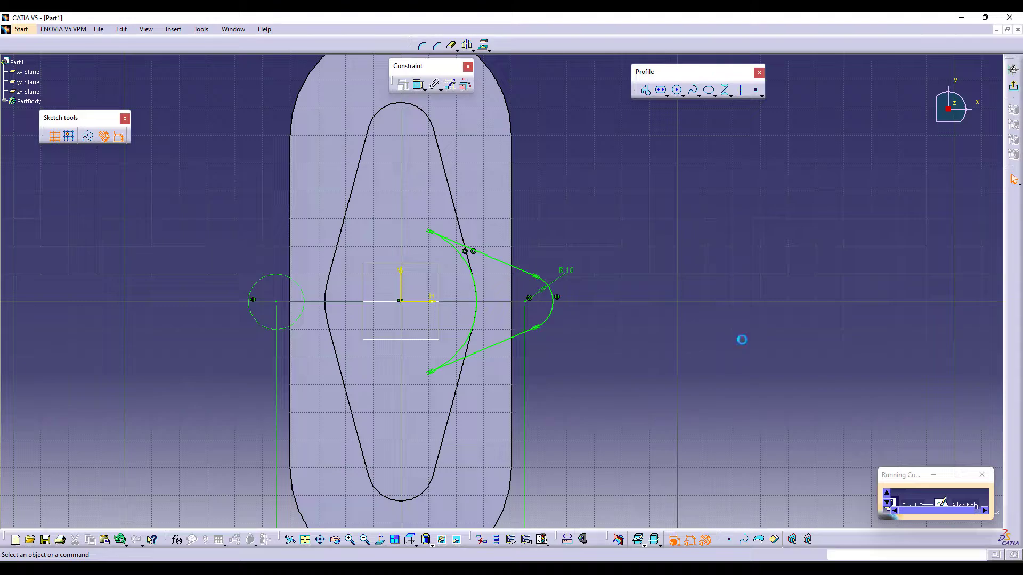
# Step: Finish the lug sketch and pad it 25 mm, the lug height given in the reference drawing
pyautogui.click(1013, 85)
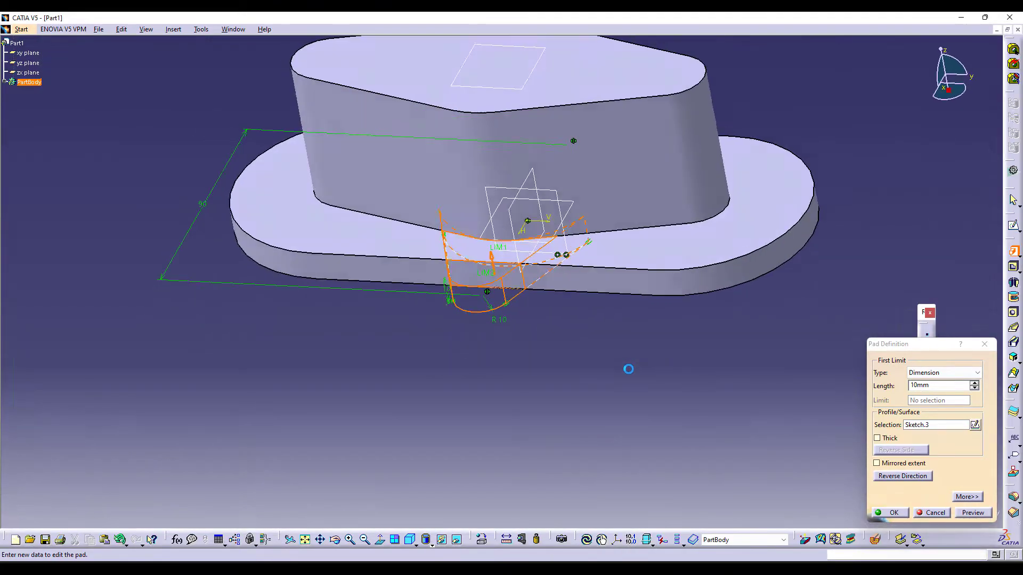
pyautogui.hotkey('alt', 'Tab')
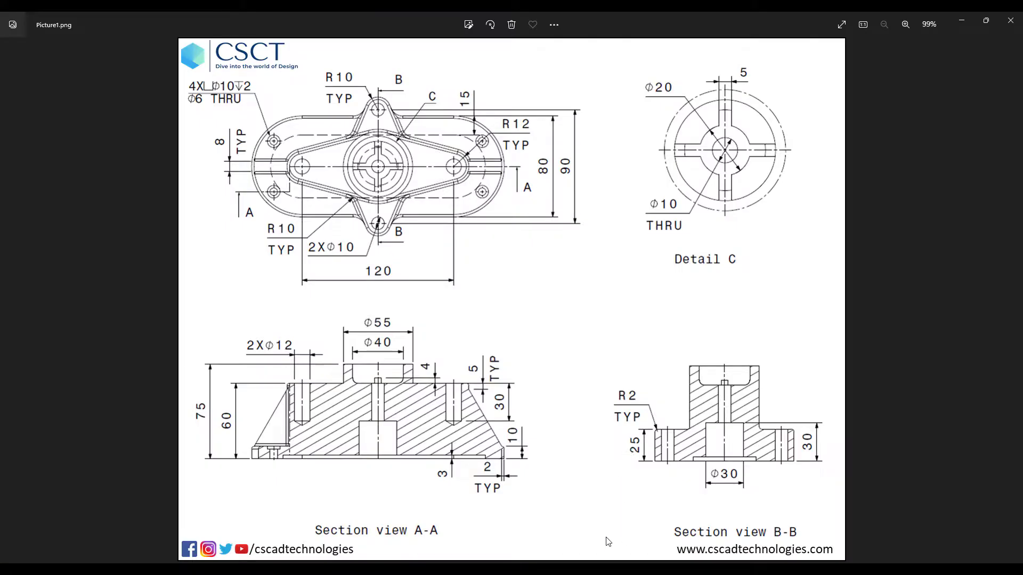
pyautogui.hotkey('alt', 'Tab')
pyautogui.doubleClick(929, 386)
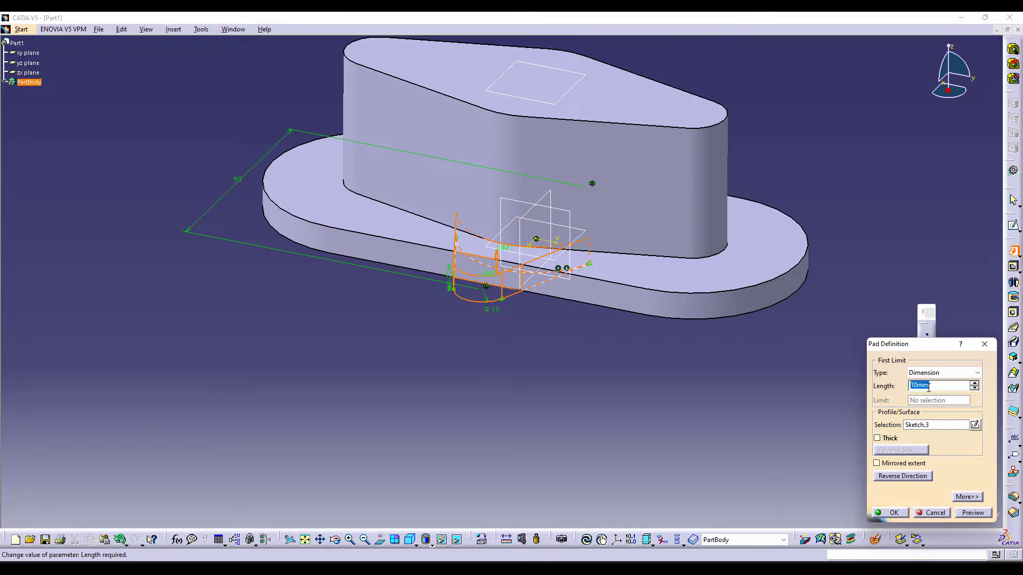
pyautogui.press('Return')
pyautogui.click(730, 385)
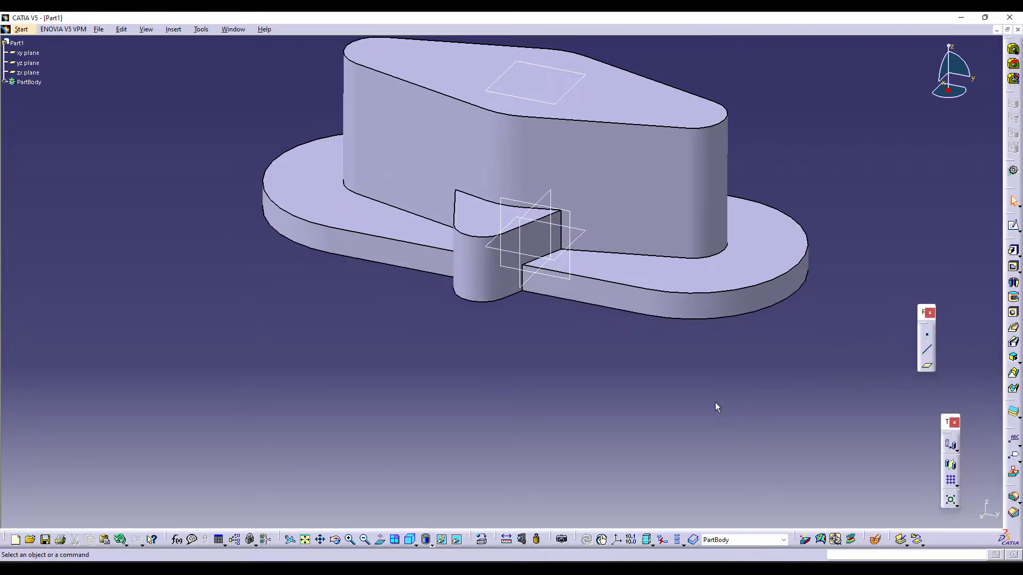
# Step: Mirror the lug pad about the yz plane, inspect both lugs, and return to the isometric view
pyautogui.moveTo(715, 403); pyautogui.dragTo(676, 487, button='middle')
pyautogui.click(4, 82)
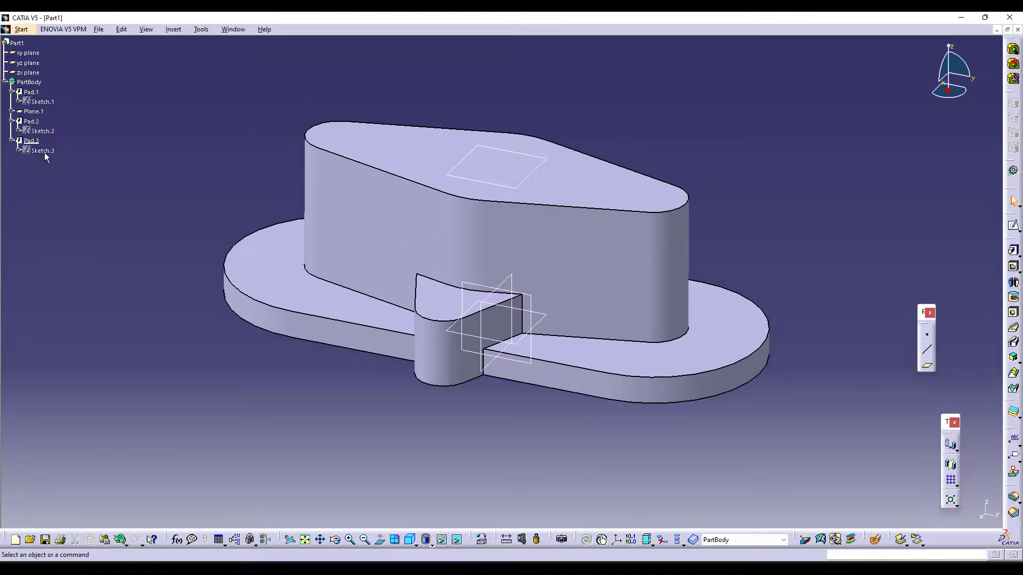
pyautogui.click(32, 140)
pyautogui.click(950, 464)
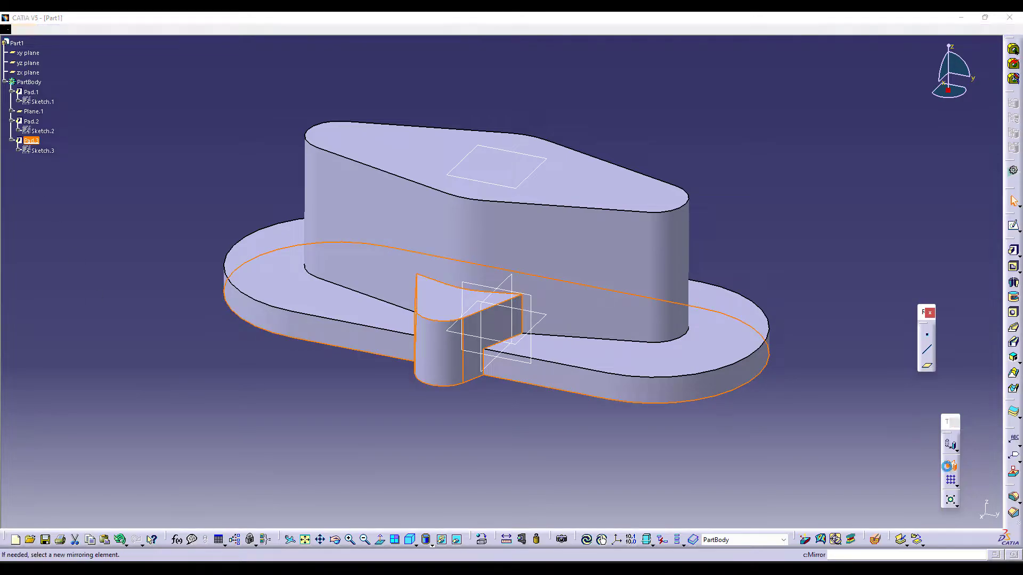
pyautogui.click(532, 363)
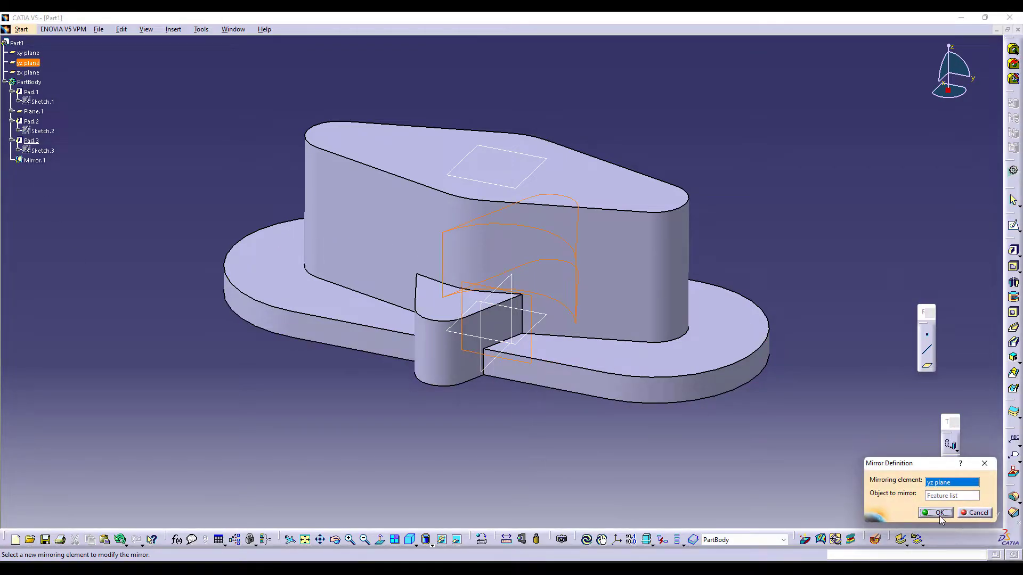
pyautogui.click(937, 513)
pyautogui.moveTo(533, 319); pyautogui.dragTo(427, 344, button='middle')
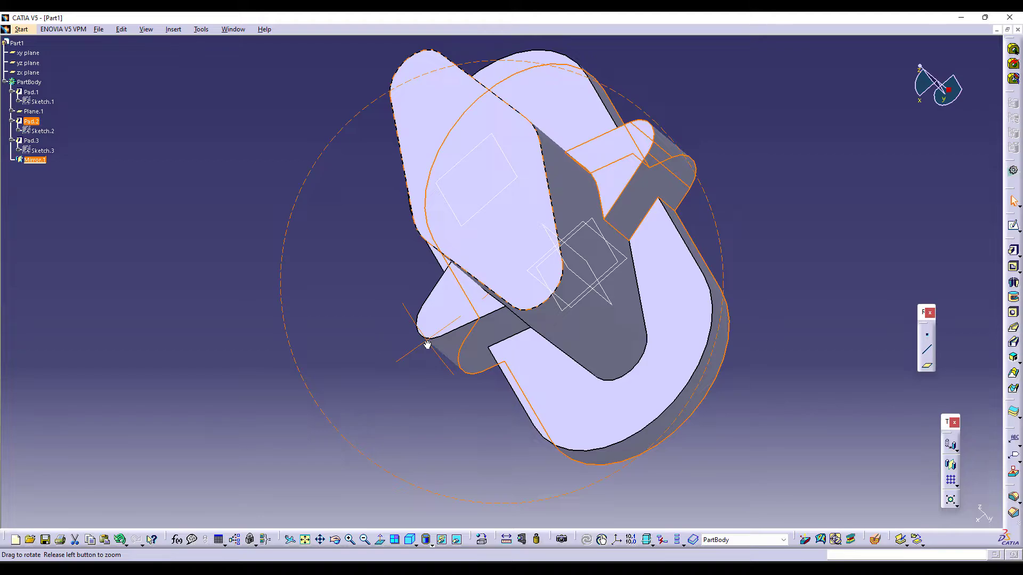
pyautogui.click(882, 155)
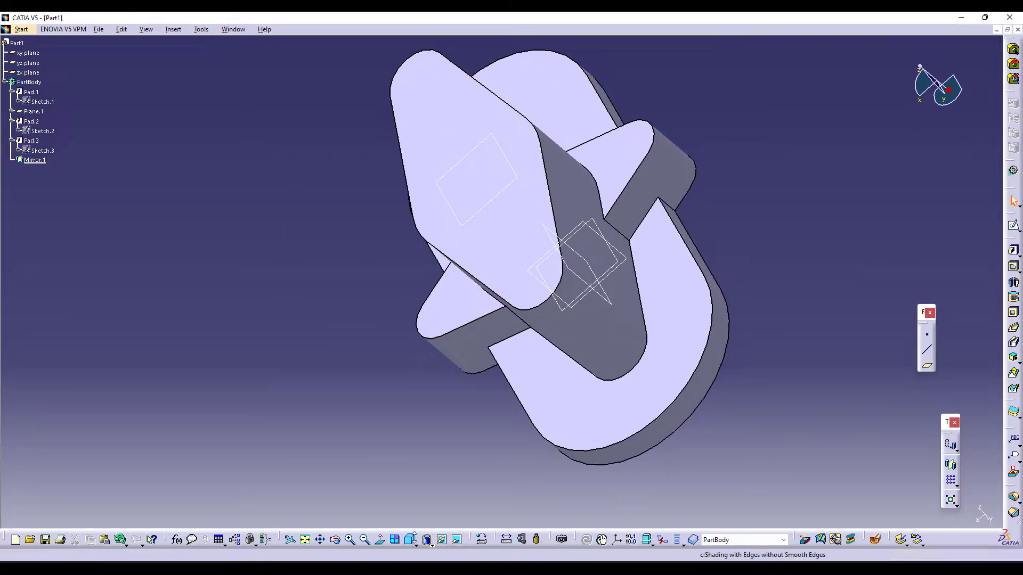
pyautogui.click(411, 540)
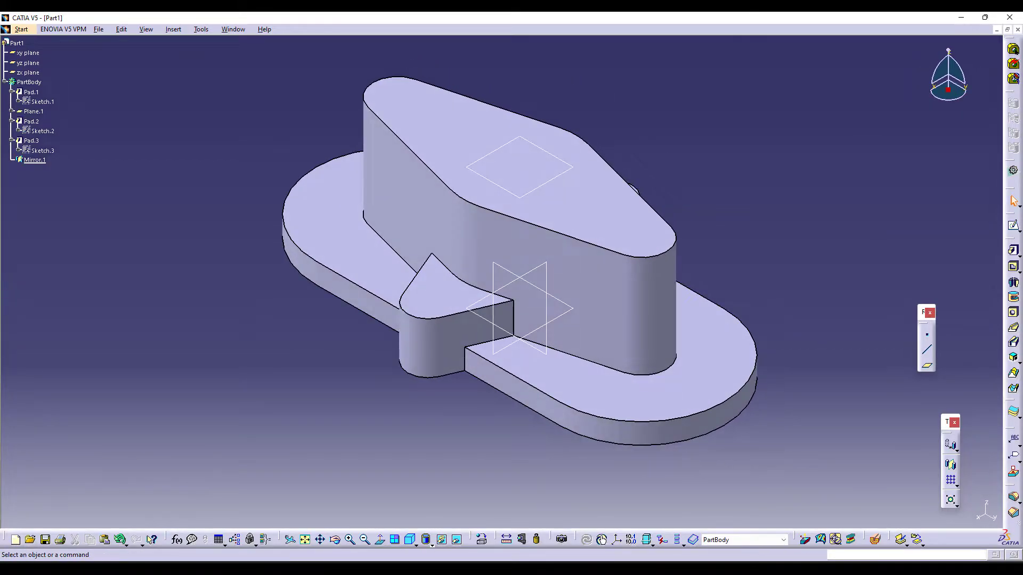
# Step: Create a reference plane offset 75 mm from the xy plane, following the overall height in the reference drawing
pyautogui.hotkey('alt', 'Tab')
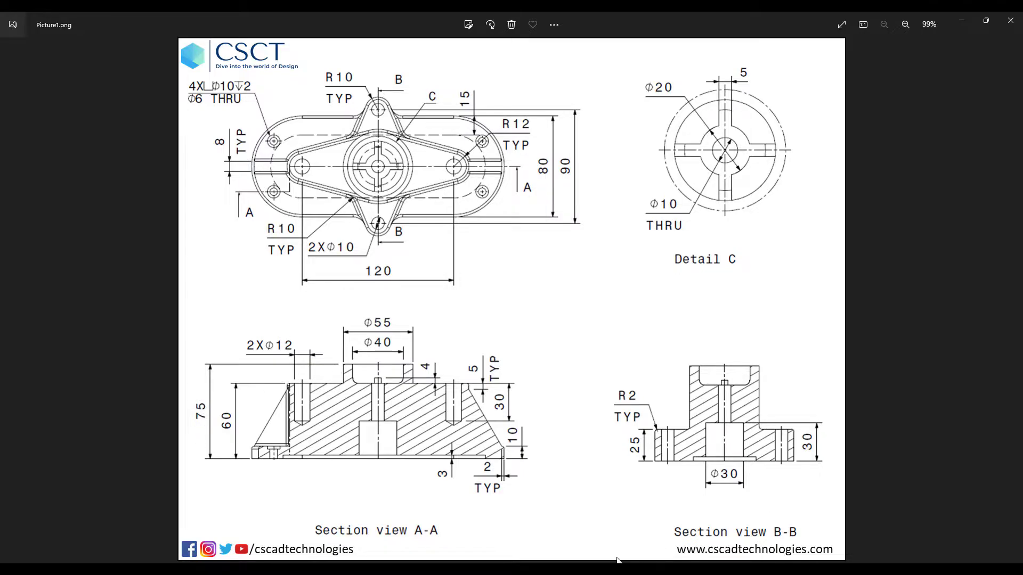
pyautogui.hotkey('alt', 'Tab')
pyautogui.moveTo(481, 417); pyautogui.dragTo(505, 364, button='middle')
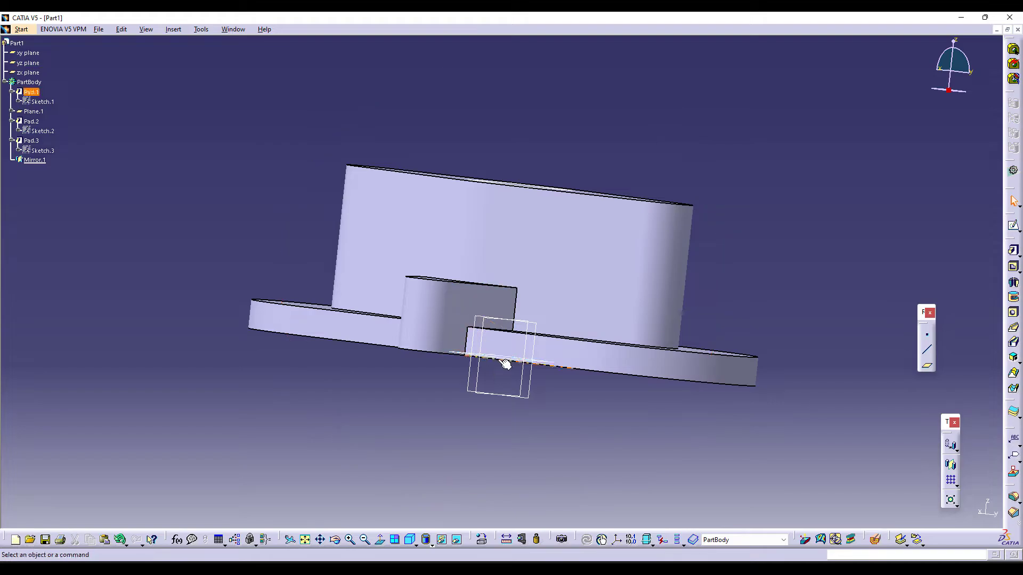
pyautogui.click(927, 367)
pyautogui.click(409, 540)
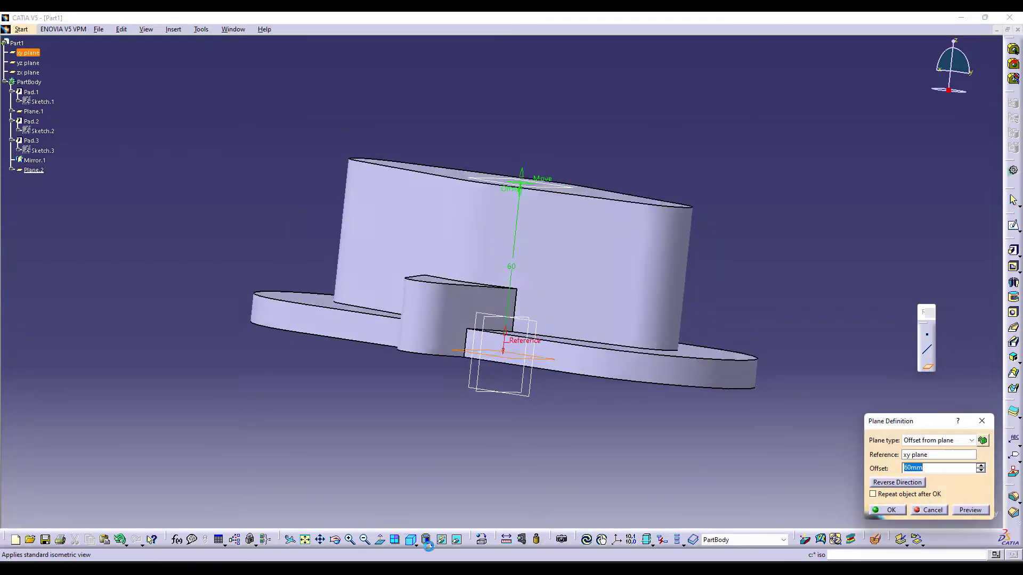
pyautogui.doubleClick(521, 236)
pyautogui.write('75')
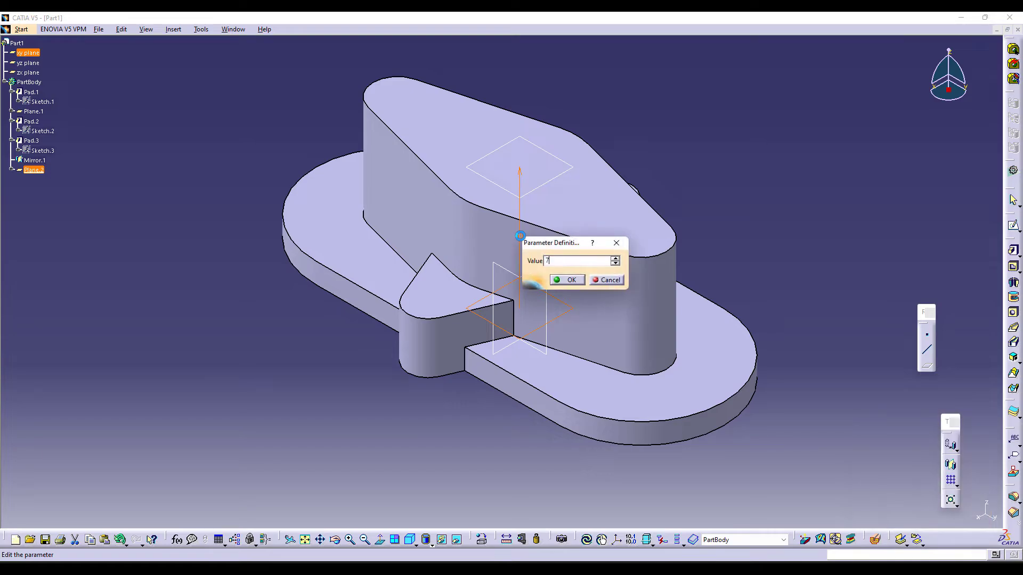
pyautogui.click(565, 278)
pyautogui.click(891, 511)
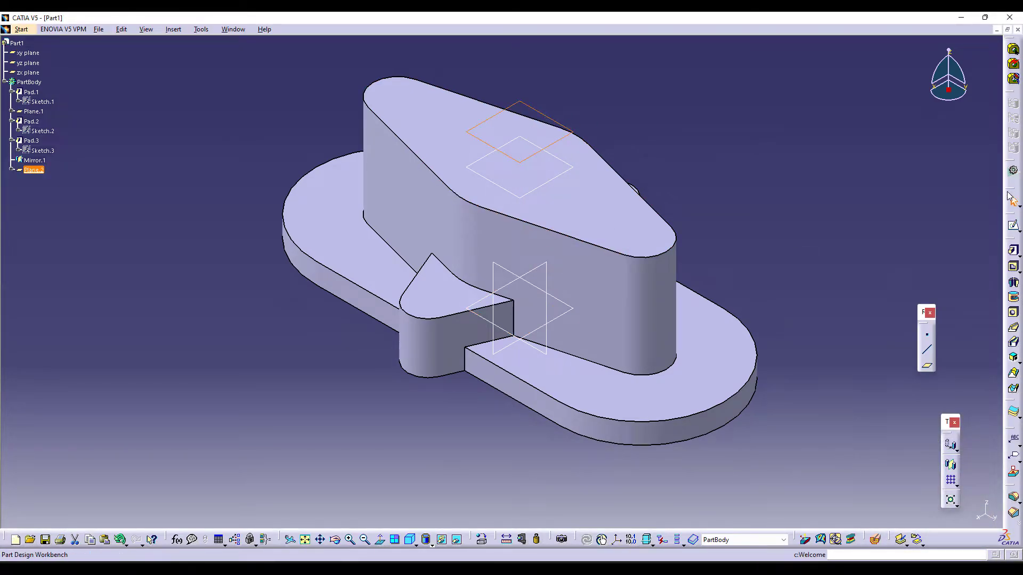
# Step: On the 75 mm offset plane, sketch an origin-centred circle through the upper body's side arc, projected as construction geometry
pyautogui.click(1011, 228)
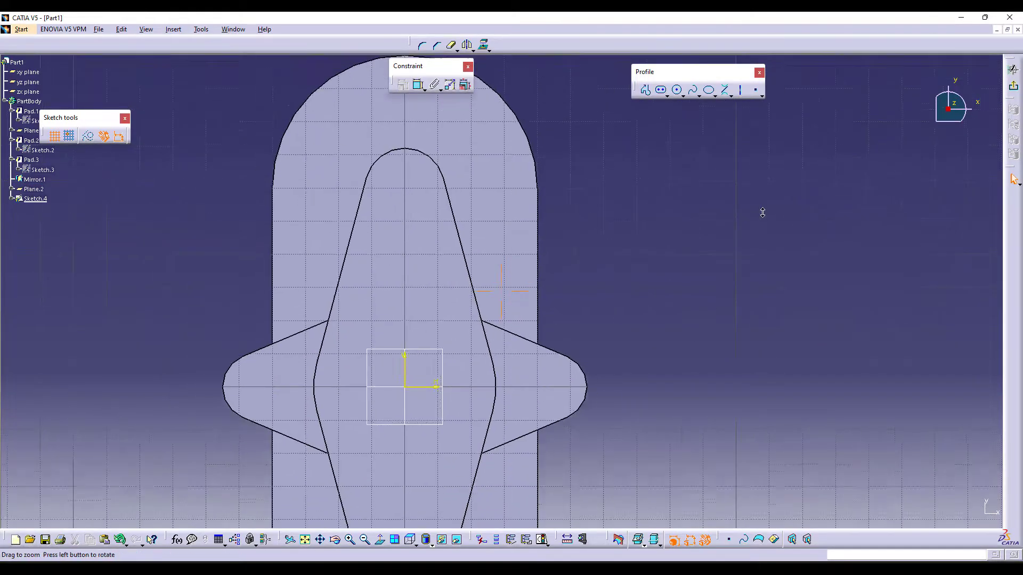
pyautogui.click(451, 45)
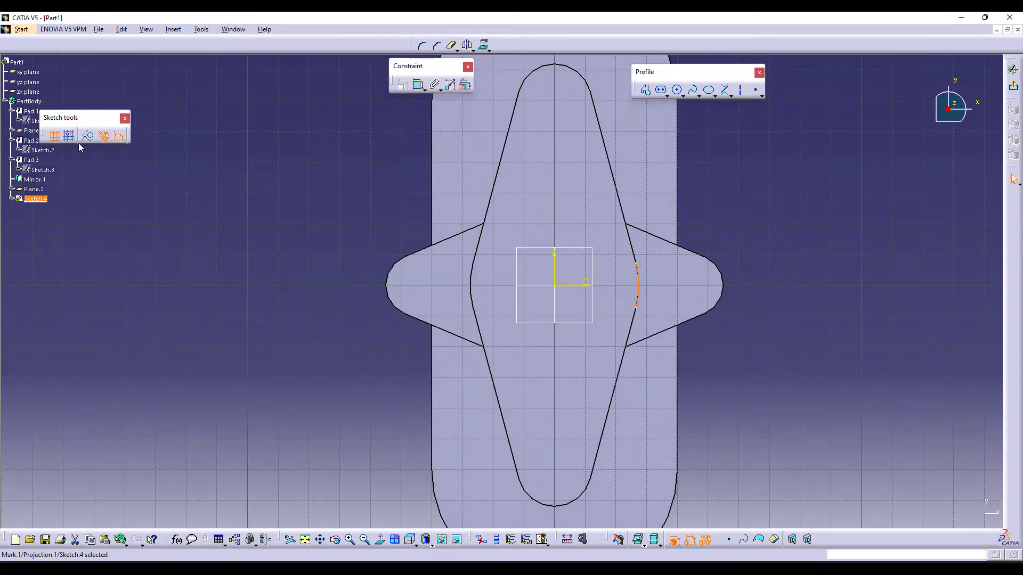
pyautogui.click(242, 281)
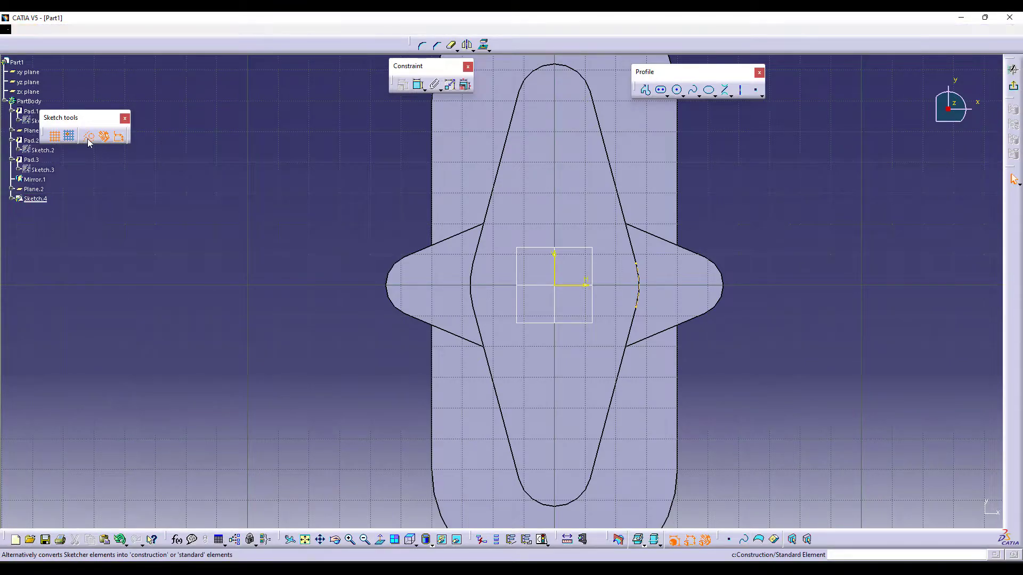
pyautogui.click(677, 90)
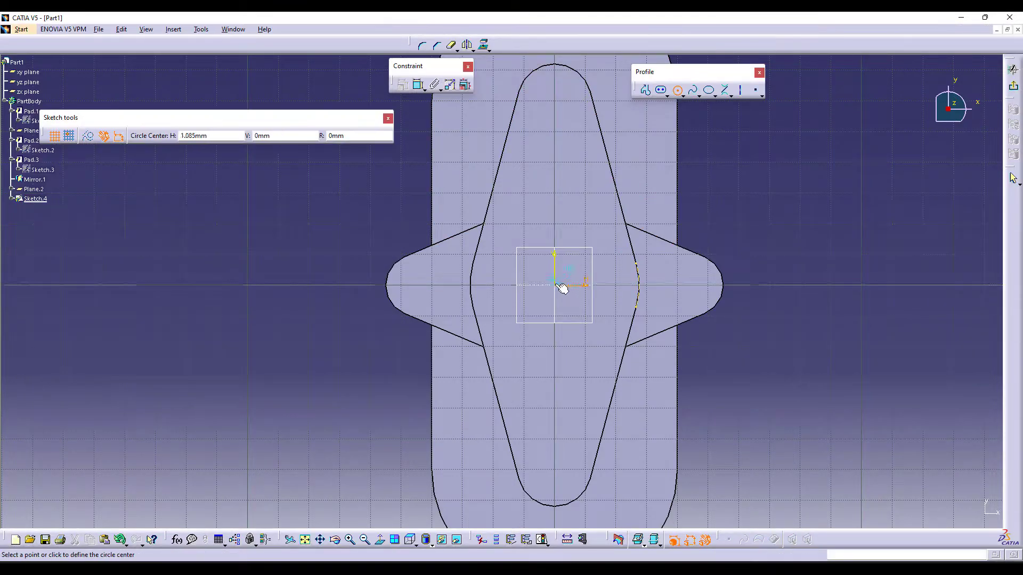
pyautogui.click(560, 286)
pyautogui.click(640, 288)
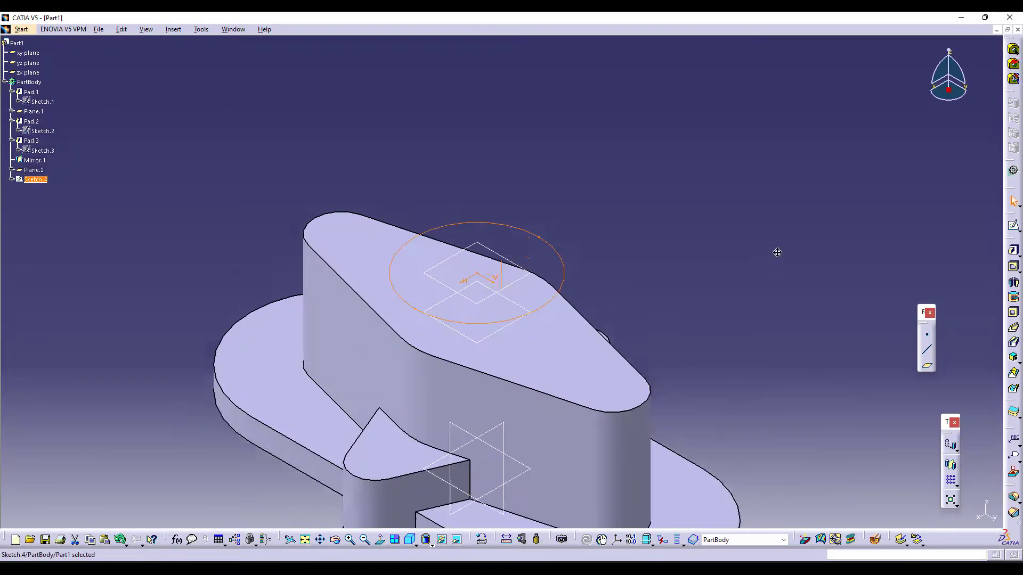
# Step: Pad the circle with the Up to next limit, down to the upper body, to form the central cylindrical boss
pyautogui.click(1013, 251)
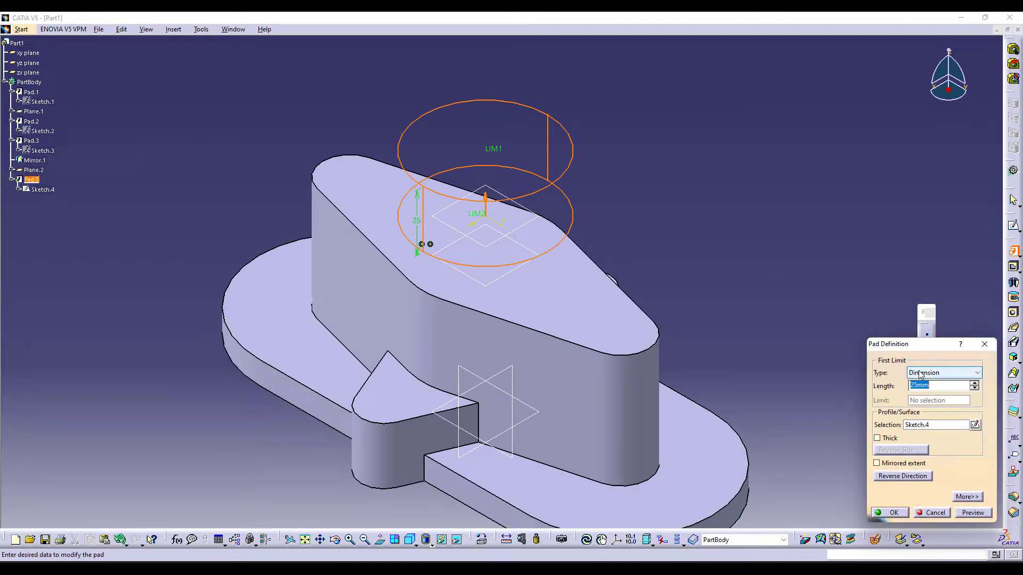
pyautogui.click(937, 372)
pyautogui.click(928, 392)
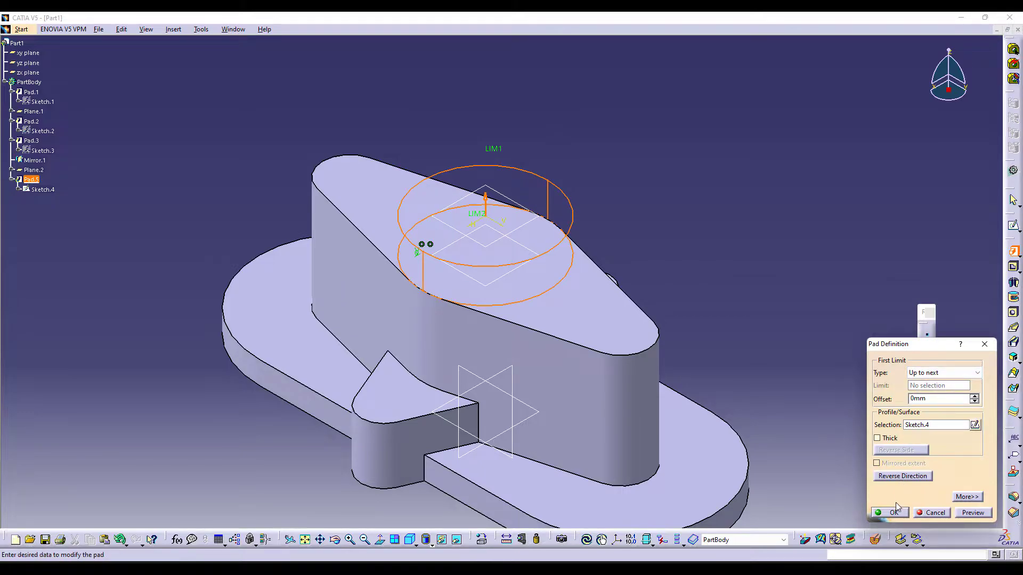
pyautogui.click(885, 514)
pyautogui.moveTo(782, 363); pyautogui.dragTo(790, 325, button='middle')
pyautogui.moveTo(791, 251); pyautogui.dragTo(775, 304, button='middle')
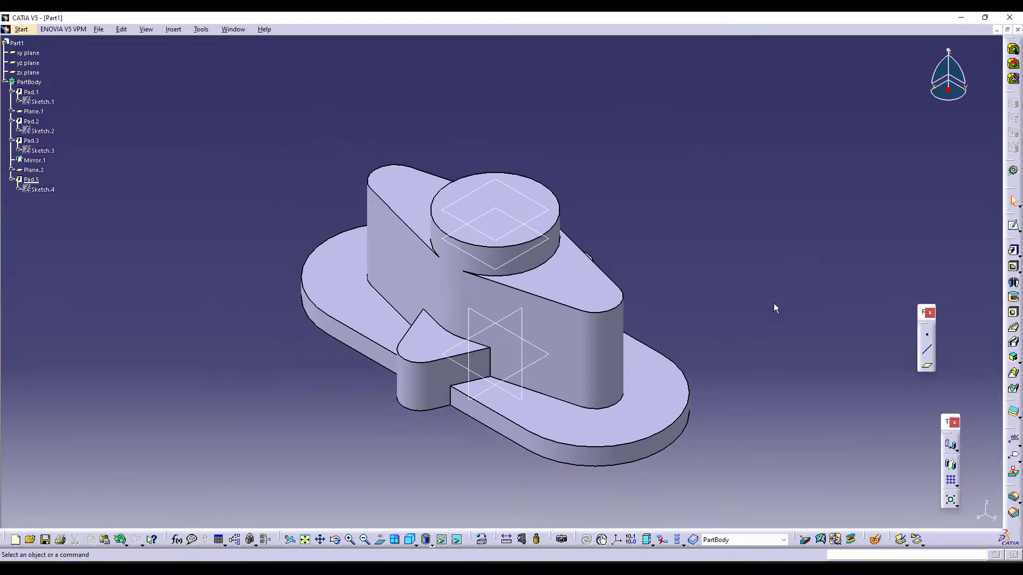
# Step: Check the reference drawing, start a sketch on the yz plane, and project the upper body's and base's end silhouette edges as construction geometry
pyautogui.hotkey('alt', 'Tab')
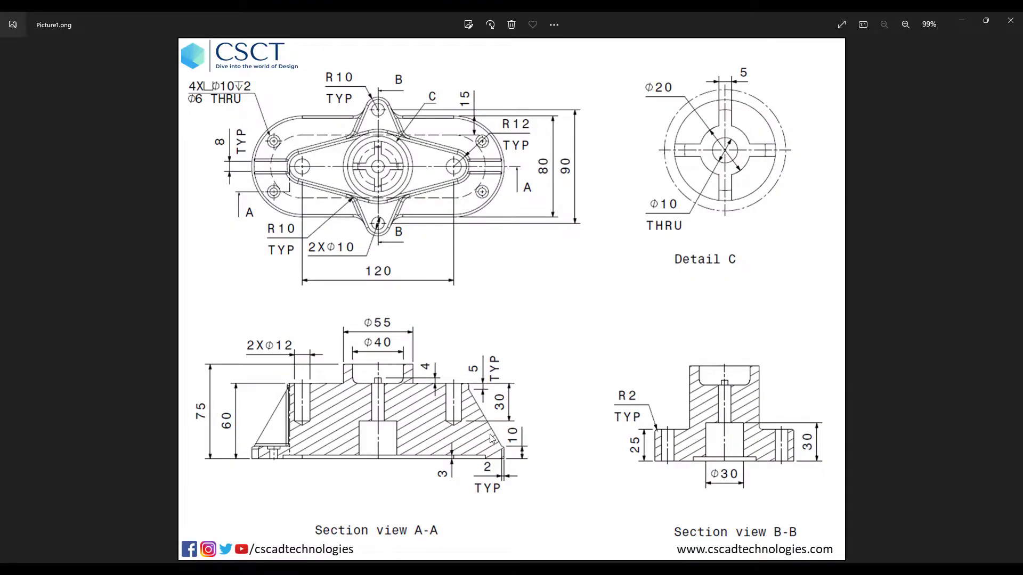
pyautogui.hotkey('alt', 'Tab')
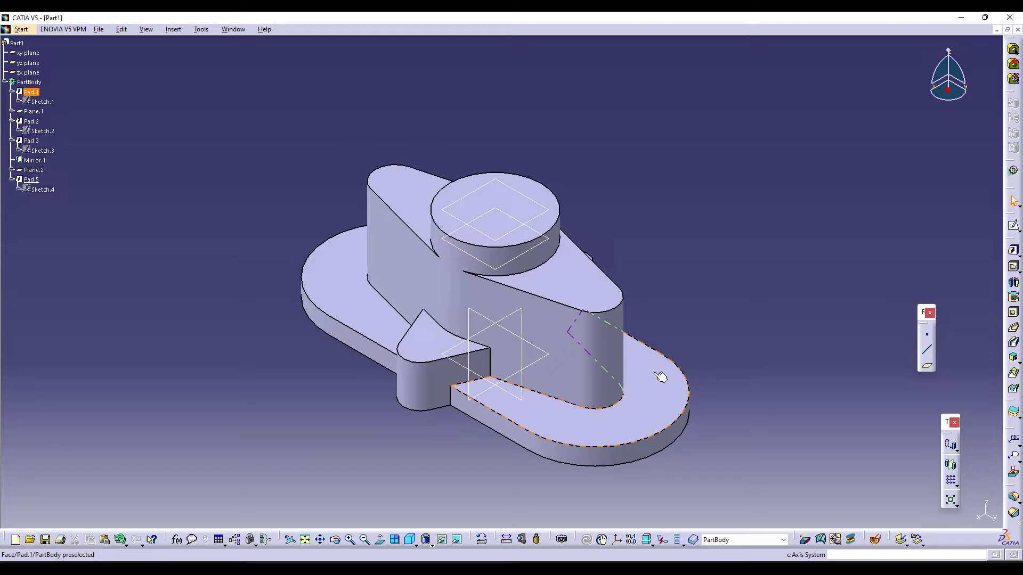
pyautogui.click(521, 398)
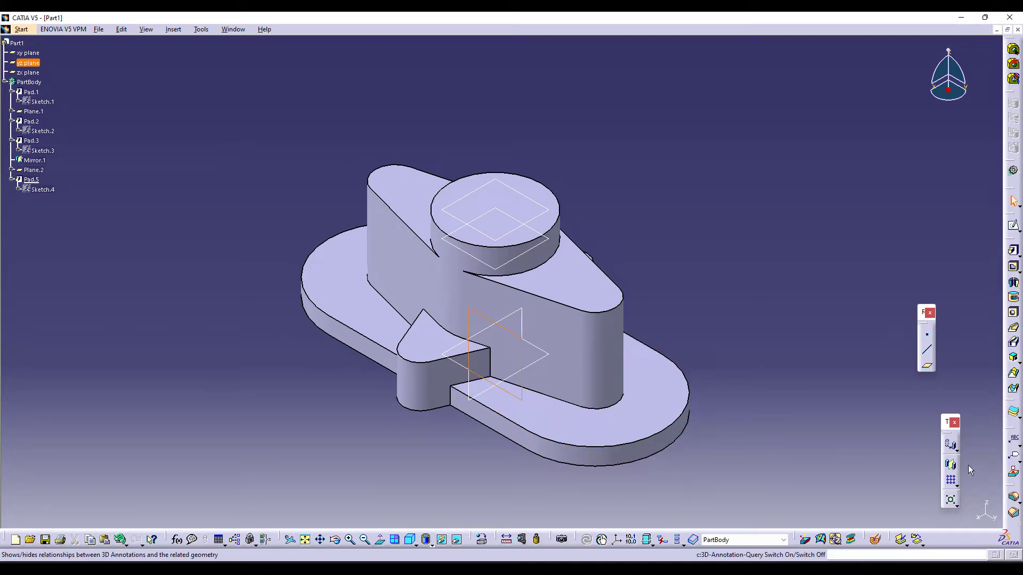
pyautogui.click(1013, 227)
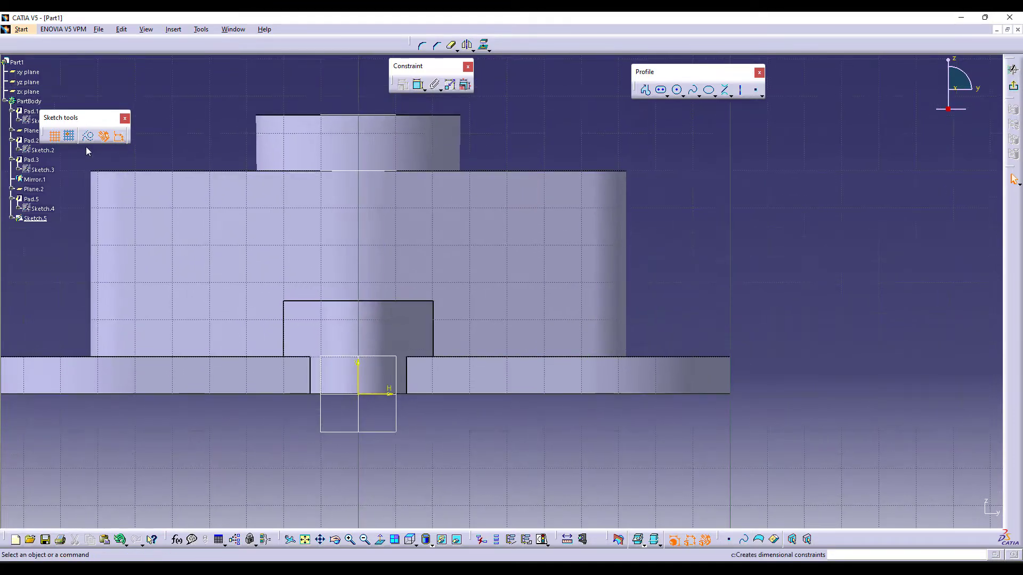
pyautogui.click(488, 48)
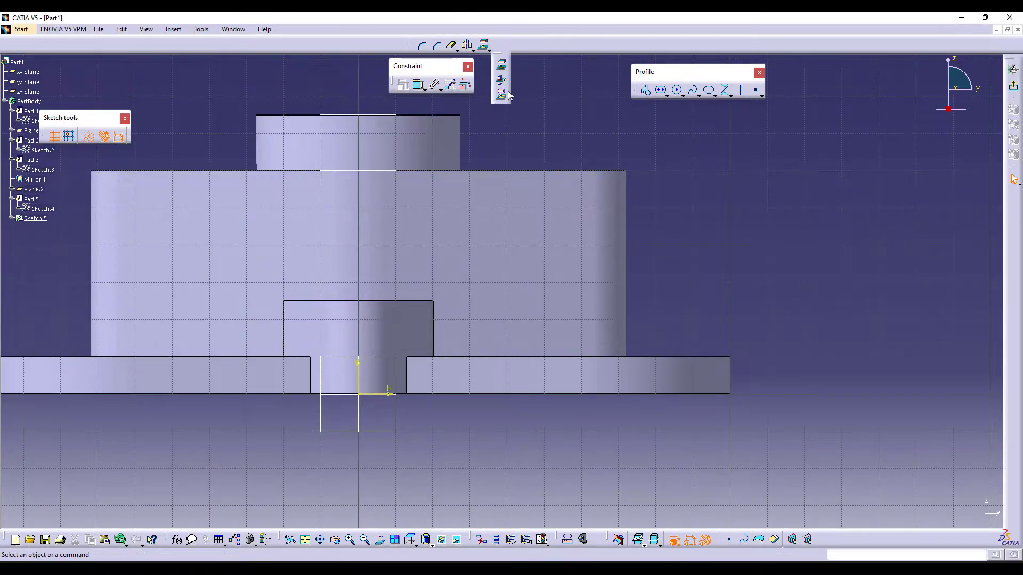
pyautogui.click(507, 94)
pyautogui.click(618, 251)
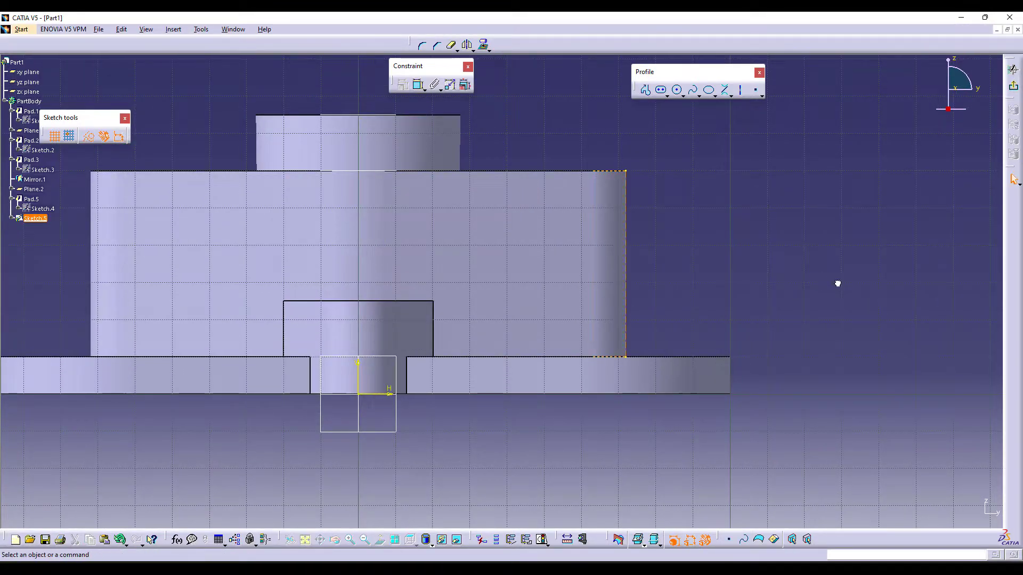
pyautogui.click(849, 446)
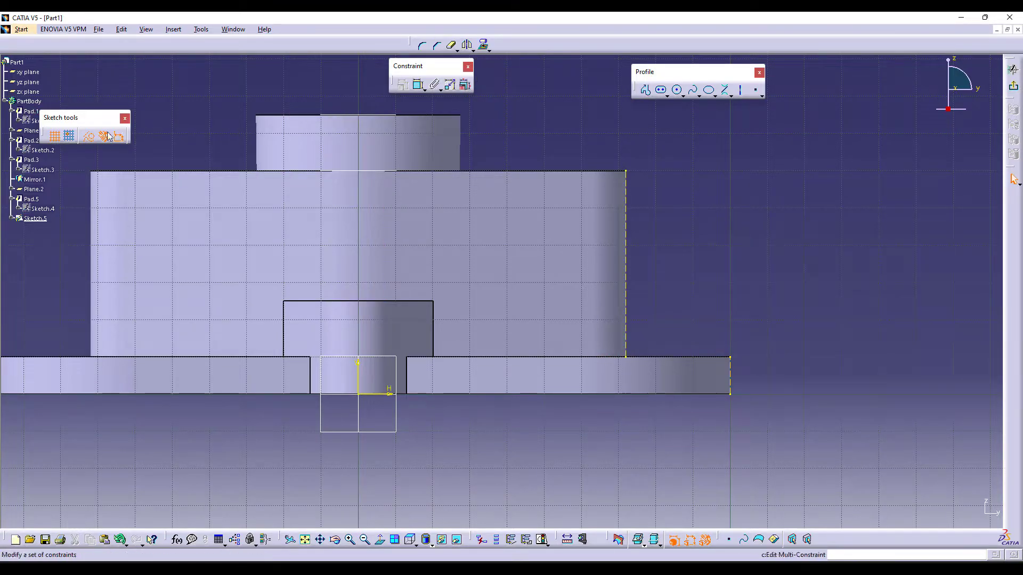
# Step: Draw a sloping line from near the top of the upper body's projected edge to the base and make its lower end coincident with the base's top
pyautogui.click(731, 95)
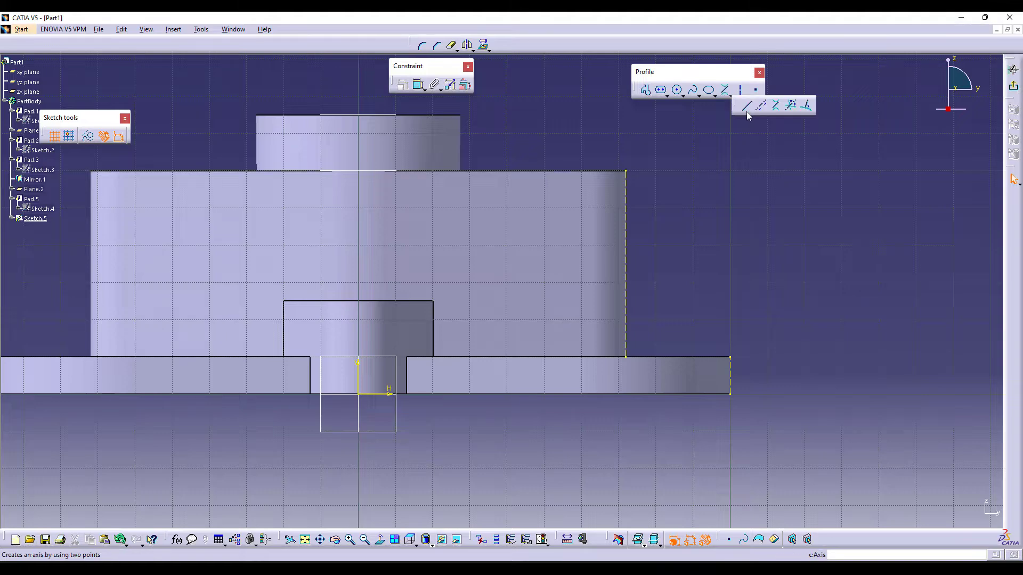
pyautogui.click(626, 187)
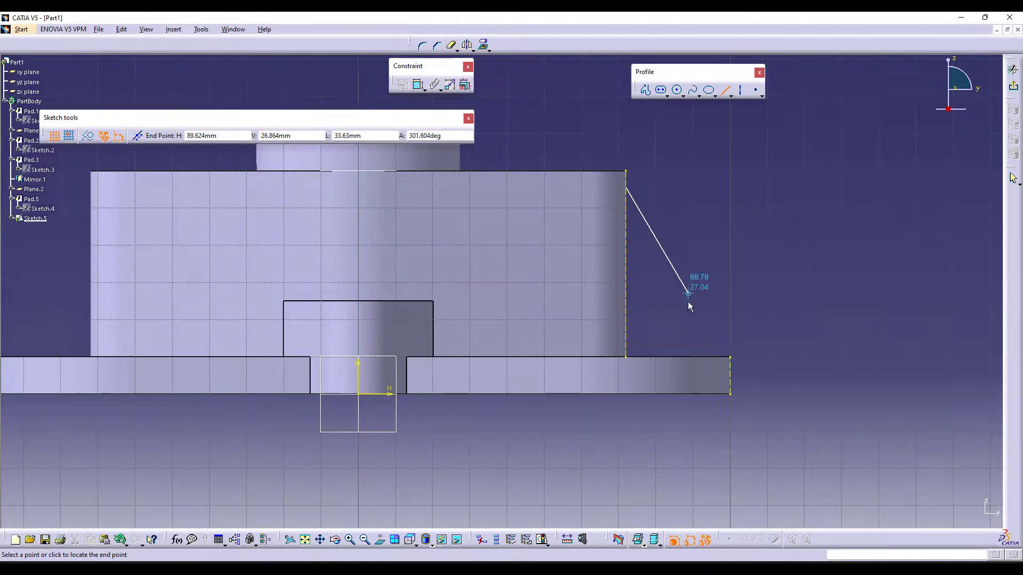
pyautogui.click(709, 357)
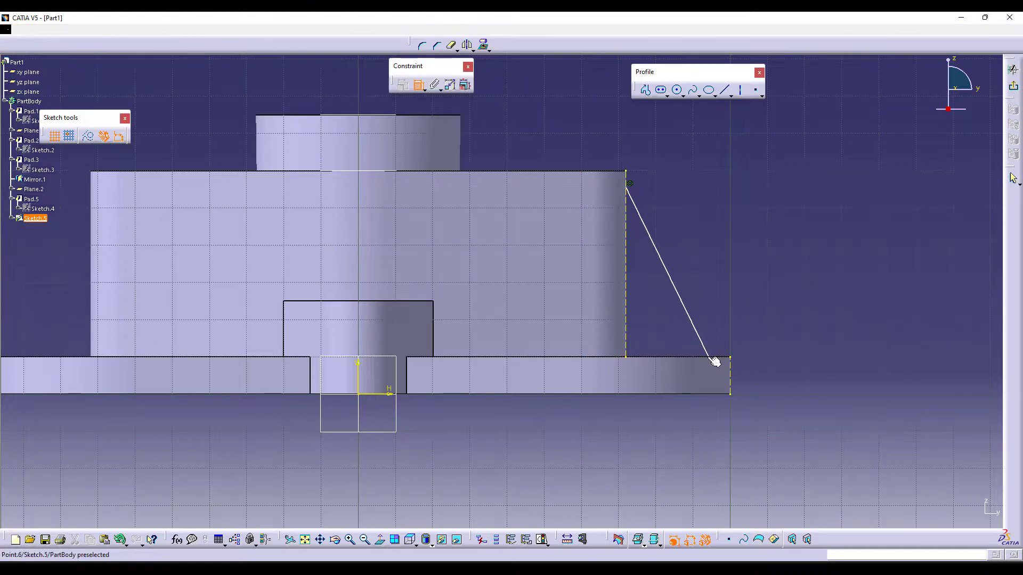
pyautogui.click(687, 356)
pyautogui.rightClick(815, 256)
pyautogui.click(849, 306)
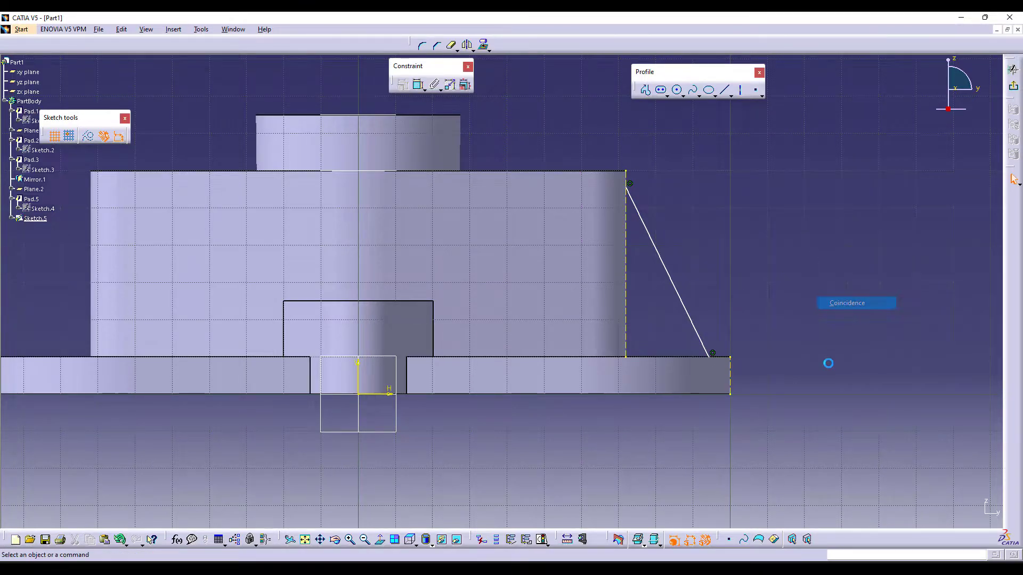
pyautogui.moveTo(740, 228); pyautogui.dragTo(773, 229, button='middle')
pyautogui.click(418, 85)
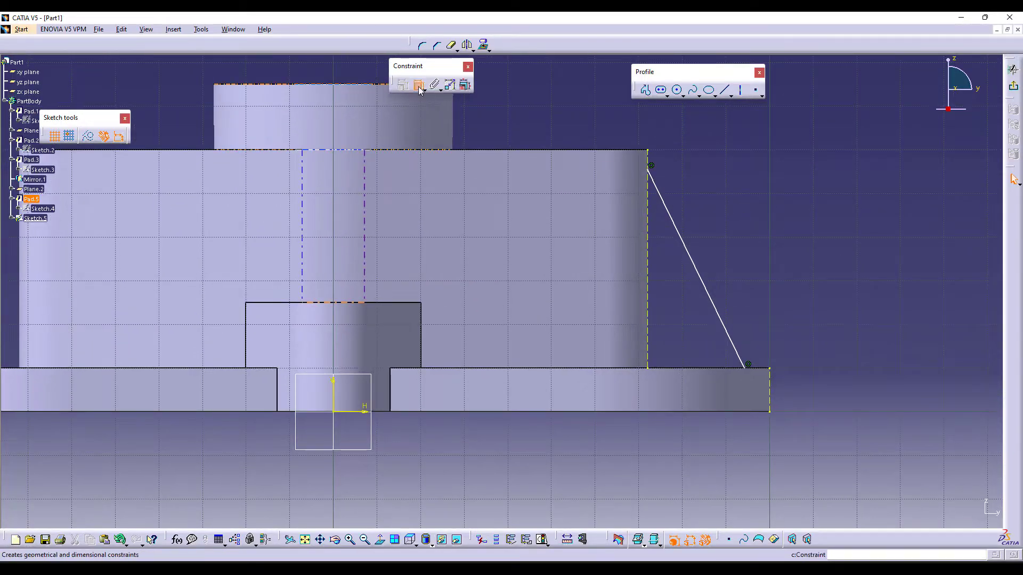
pyautogui.click(630, 153)
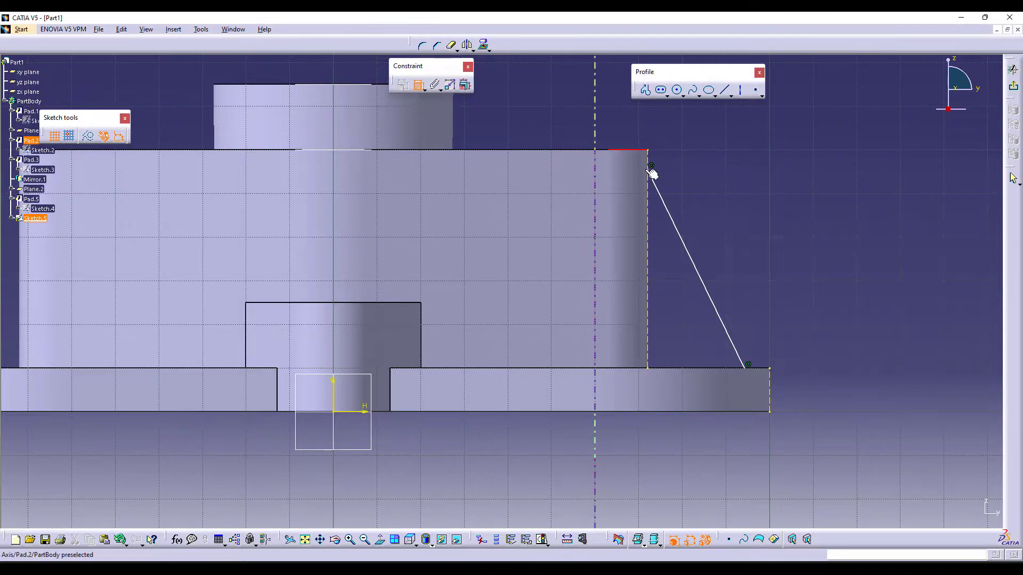
pyautogui.click(651, 171)
pyautogui.click(661, 125)
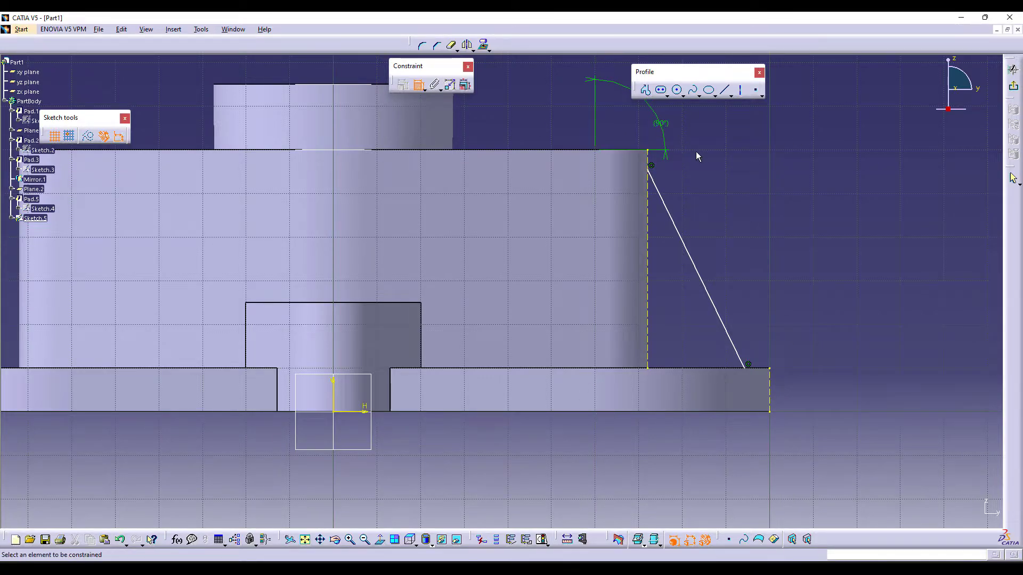
pyautogui.press('Escape')
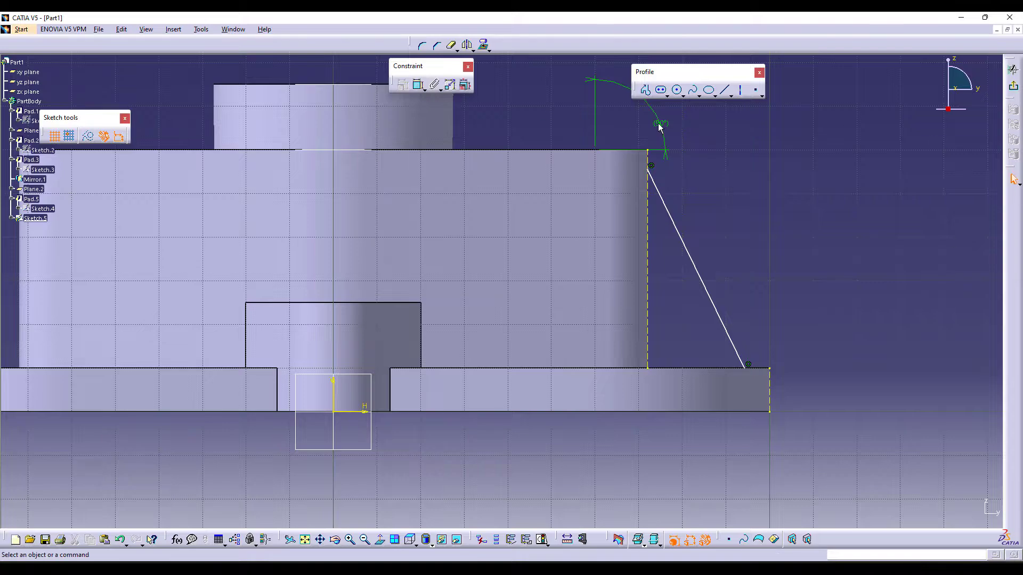
pyautogui.click(659, 126)
pyautogui.press('Delete')
# Step: Dimension the sloping line's upper end 5 mm below the upper body's top edge
pyautogui.click(418, 84)
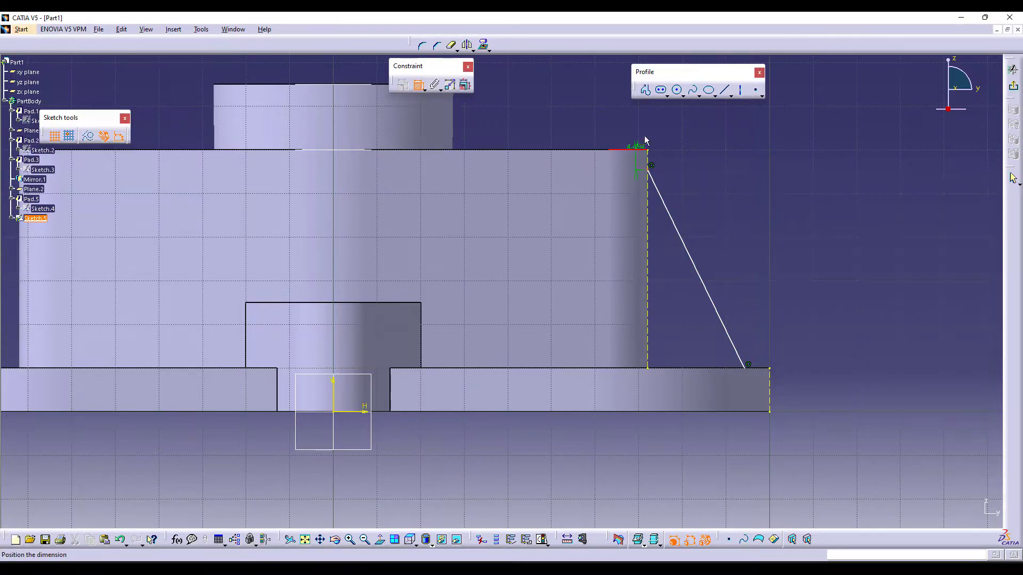
pyautogui.doubleClick(686, 124)
pyautogui.write('5mm')
pyautogui.press('Return')
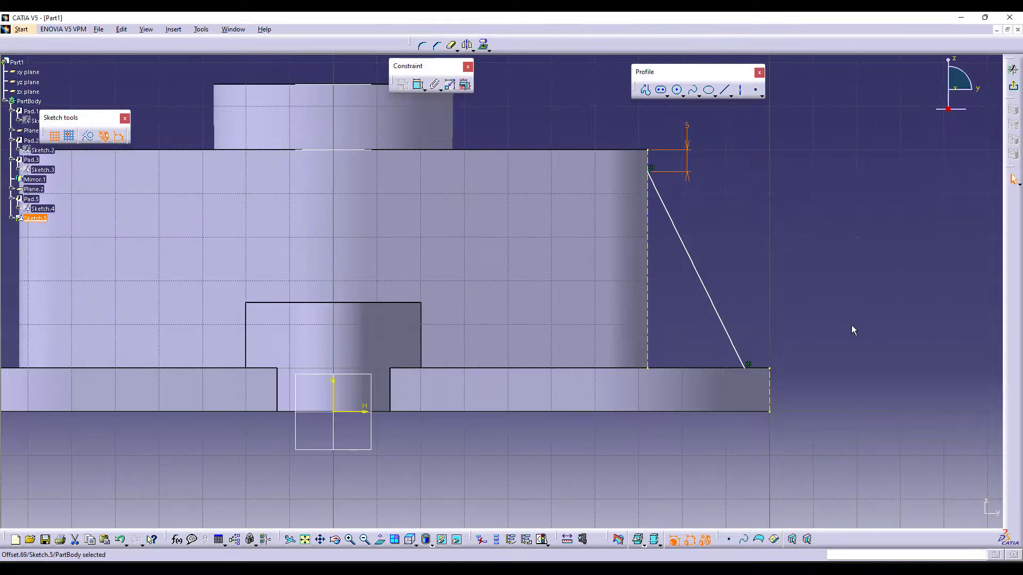
# Step: Following the reference drawing, dimension the sloping line's lower end 2 mm from the base's projected outer edge
pyautogui.hotkey('alt', 'Tab')
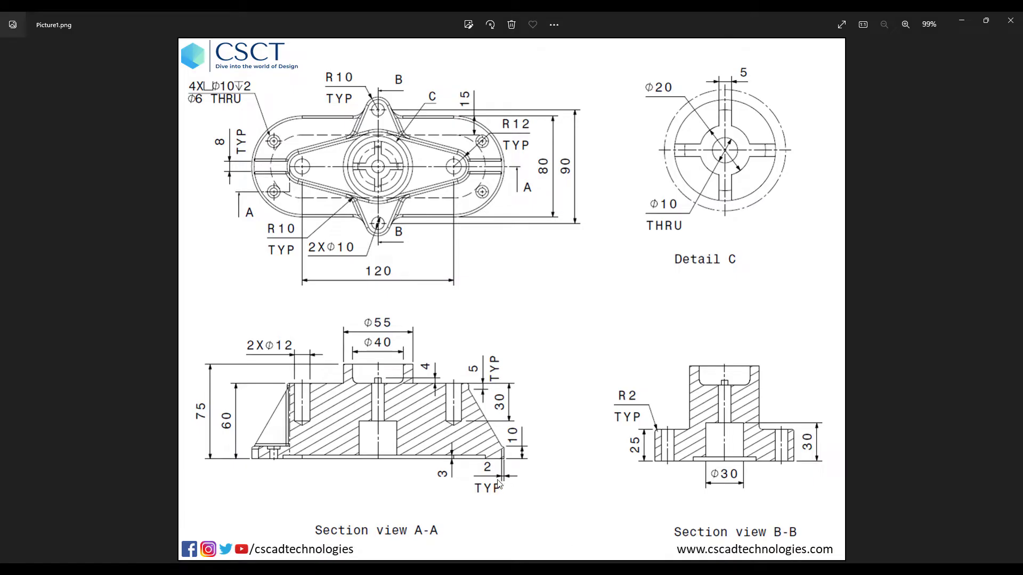
pyautogui.hotkey('alt', 'Tab')
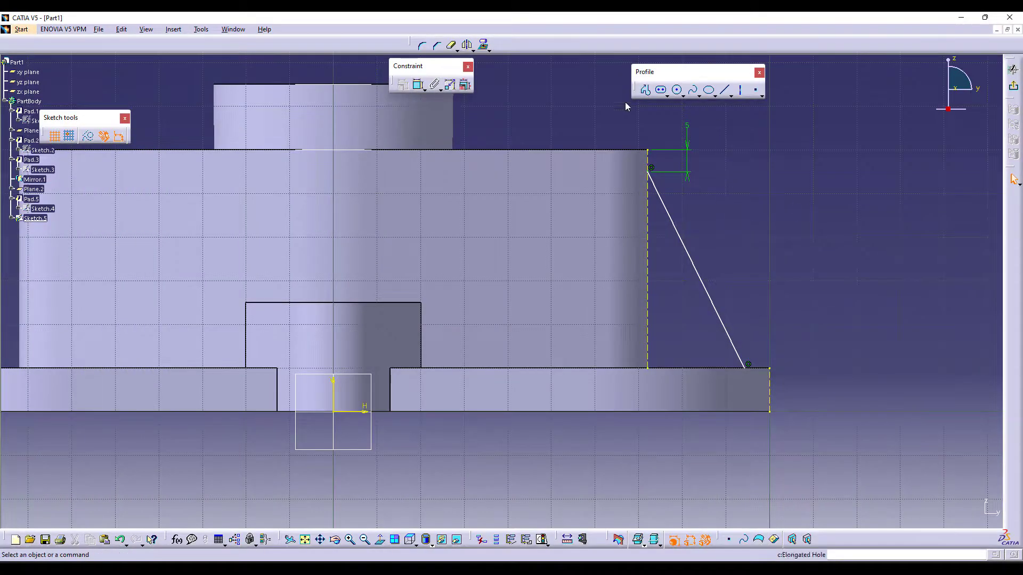
pyautogui.click(771, 391)
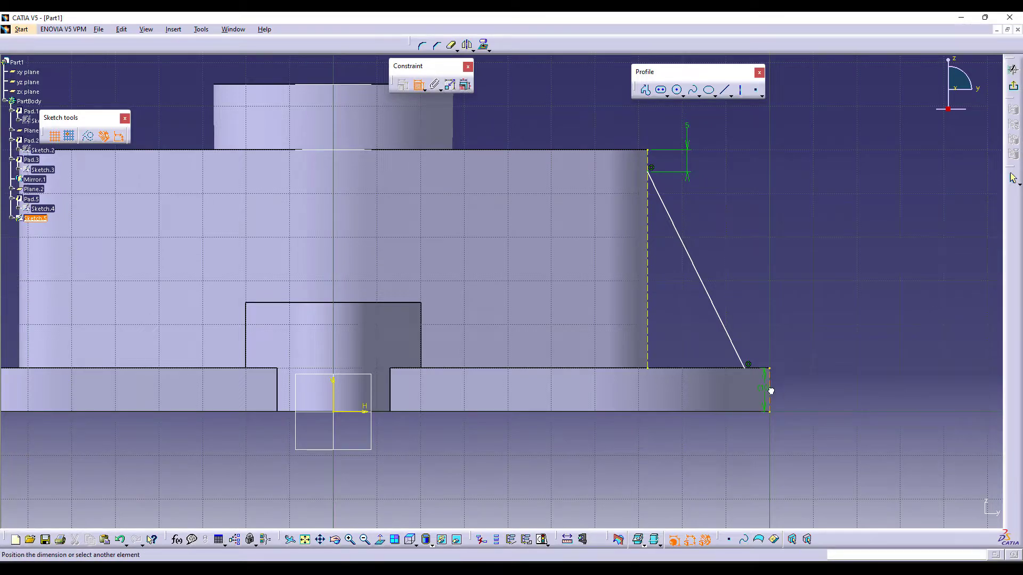
pyautogui.click(746, 368)
pyautogui.click(795, 334)
pyautogui.doubleClick(795, 334)
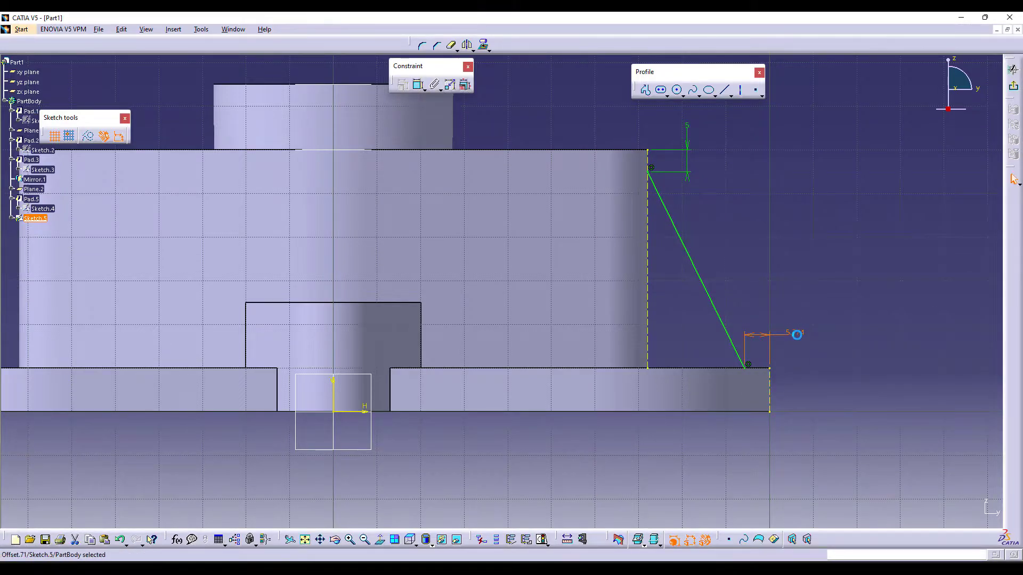
pyautogui.write('2')
pyautogui.press('Return')
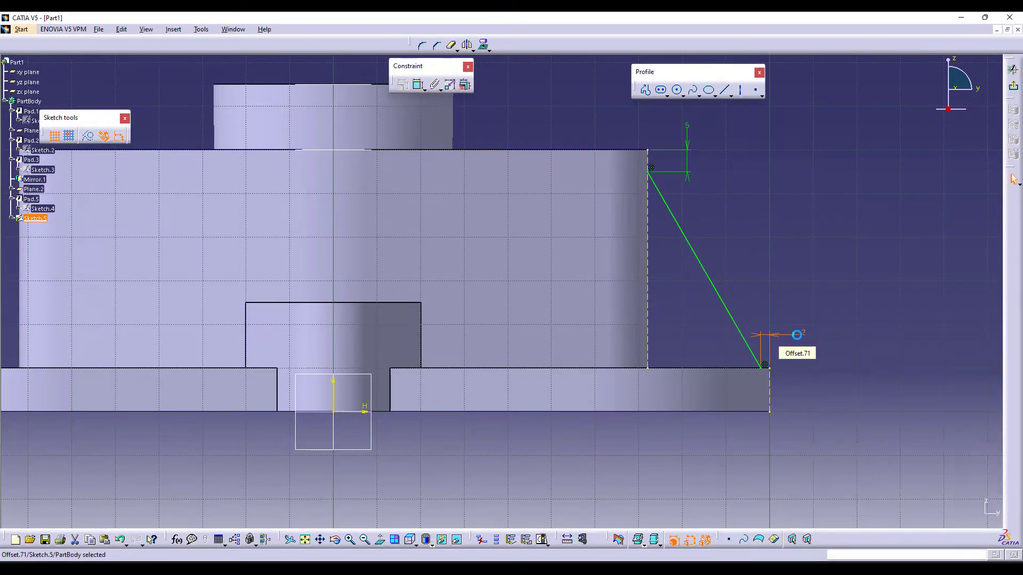
# Step: Leave the sketch and create a From Side stiffener from the sloping line with 8 mm thickness, checking the thickness against the reference drawing
pyautogui.click(1014, 86)
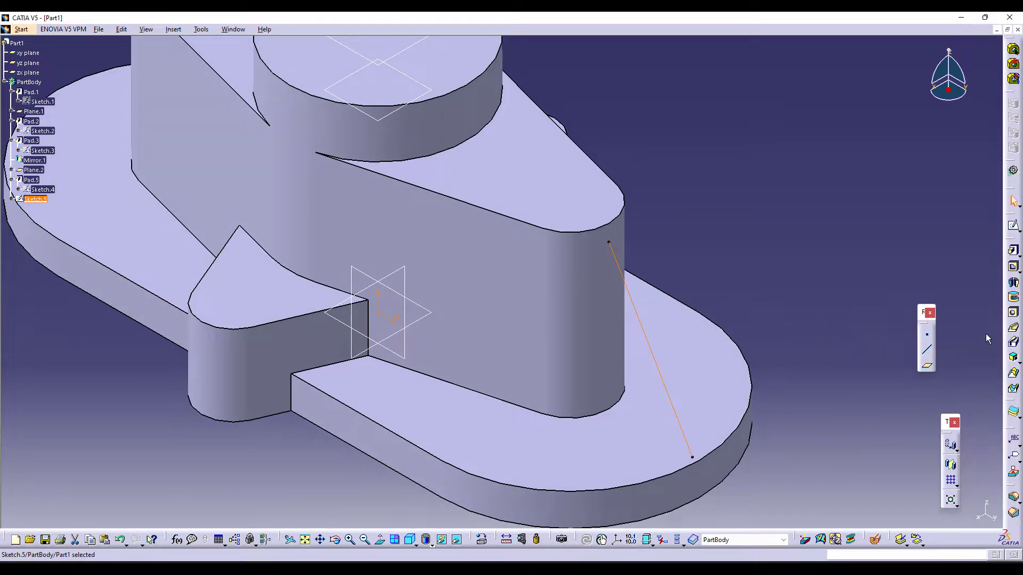
pyautogui.click(1017, 377)
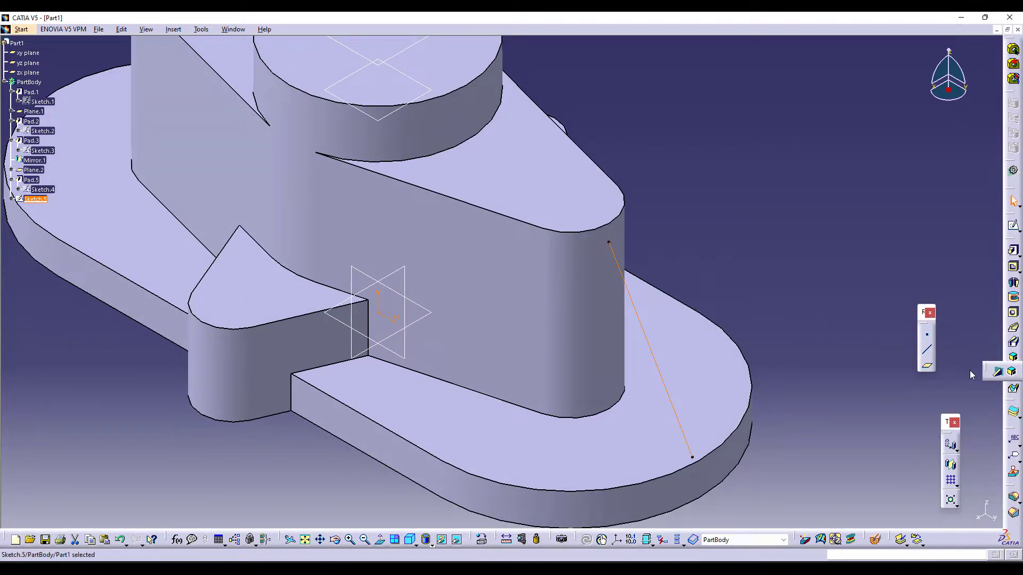
pyautogui.click(998, 372)
pyautogui.moveTo(791, 420); pyautogui.dragTo(771, 343, button='middle')
pyautogui.click(933, 406)
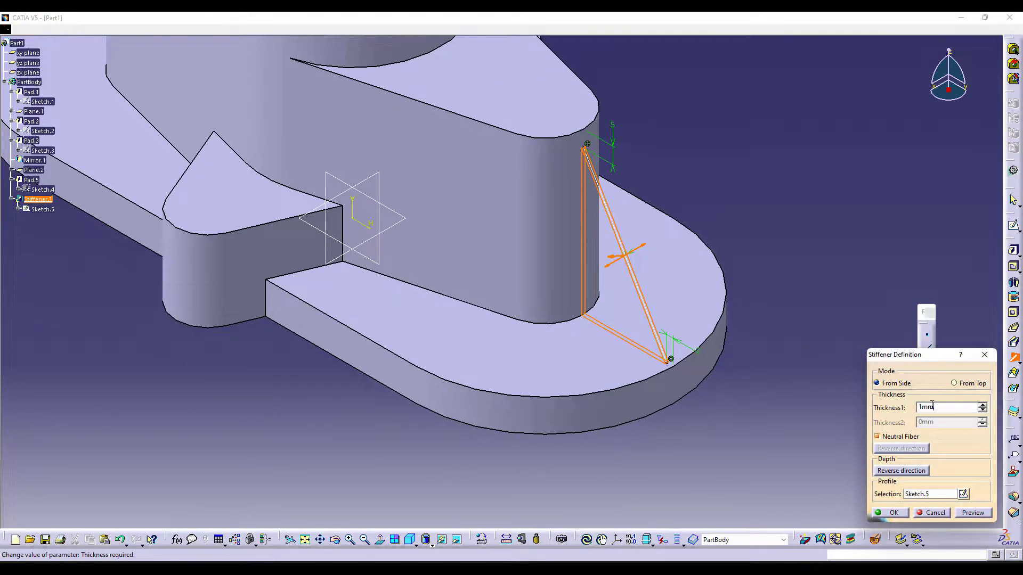
pyautogui.doubleClick(933, 406)
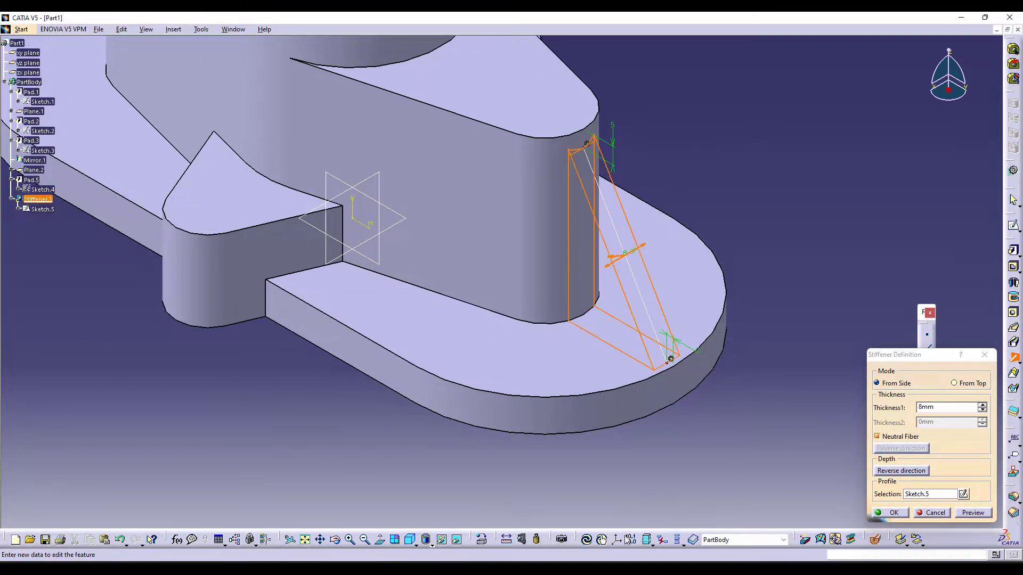
pyautogui.click(645, 571)
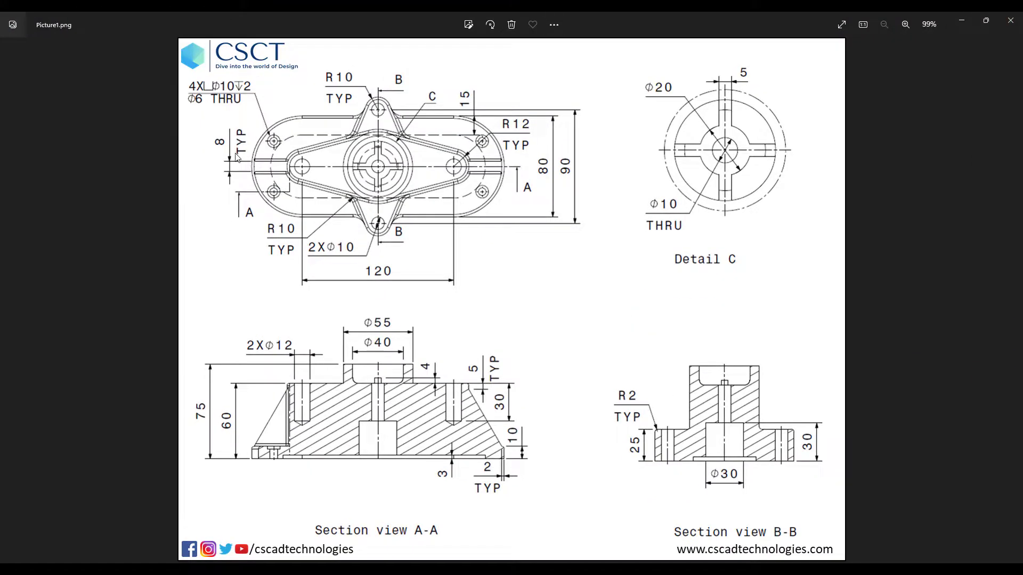
pyautogui.hotkey('alt', 'Tab')
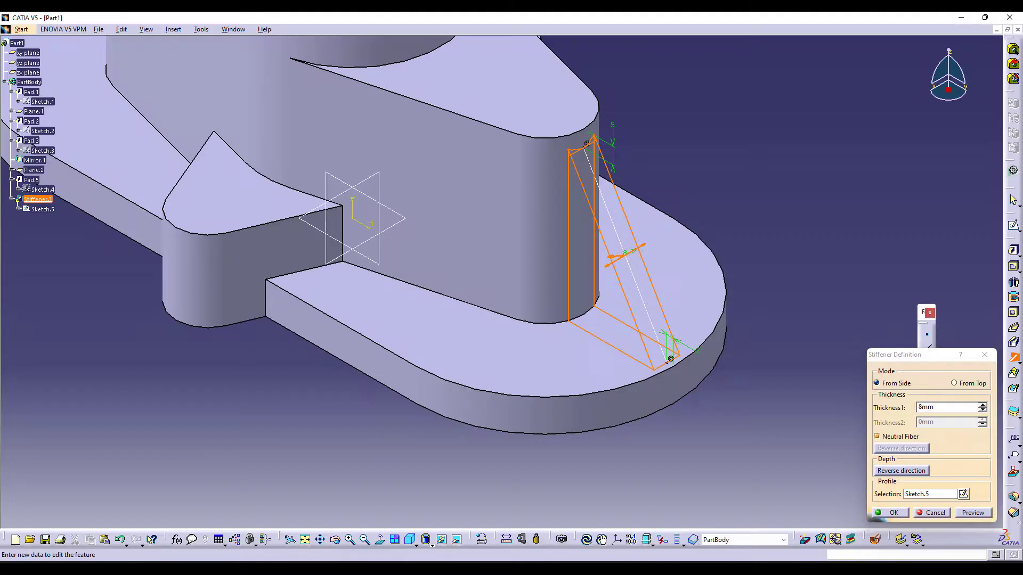
pyautogui.click(895, 512)
pyautogui.moveTo(809, 222); pyautogui.dragTo(813, 301, button='middle')
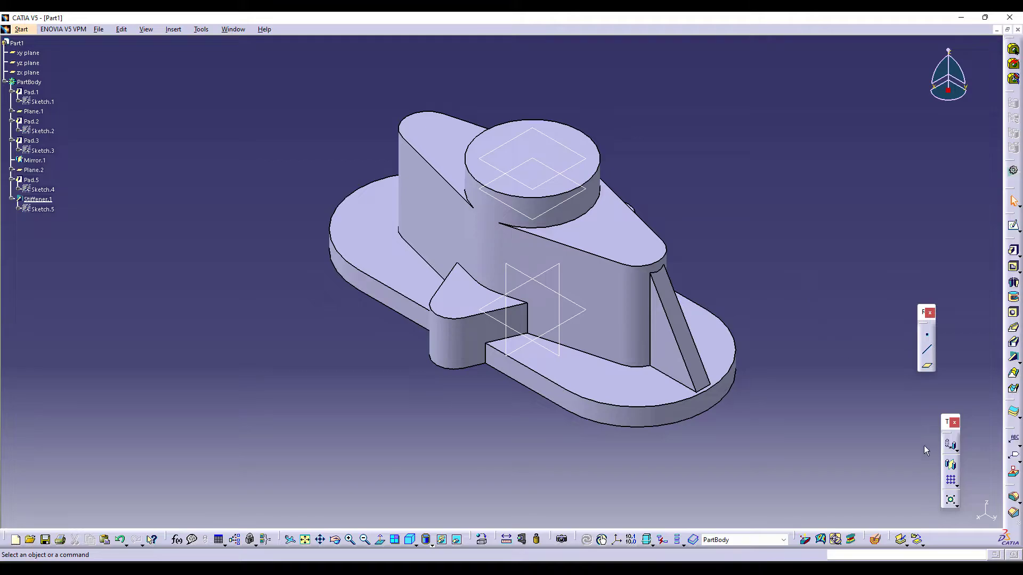
pyautogui.click(950, 464)
pyautogui.click(696, 358)
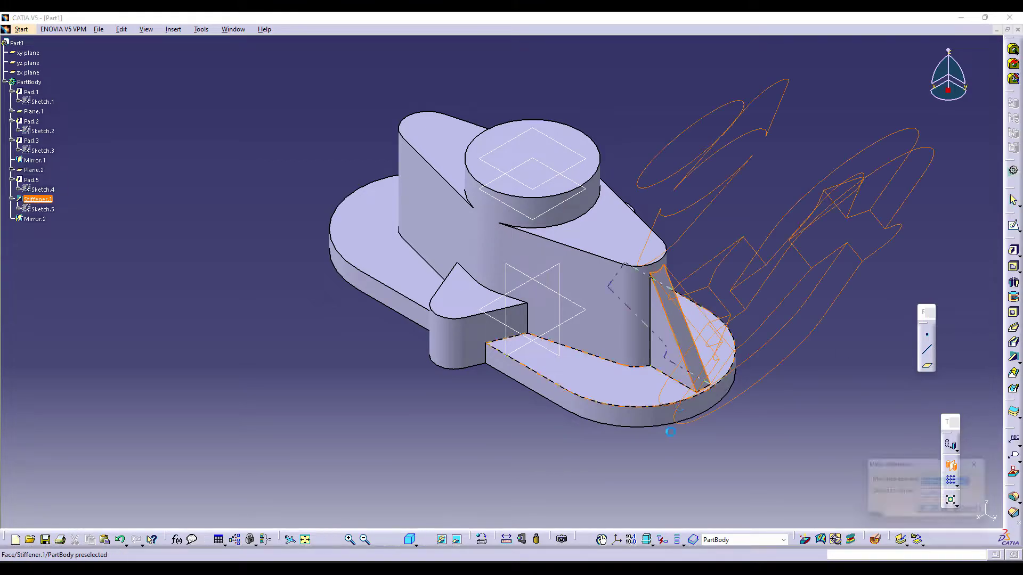
pyautogui.click(969, 514)
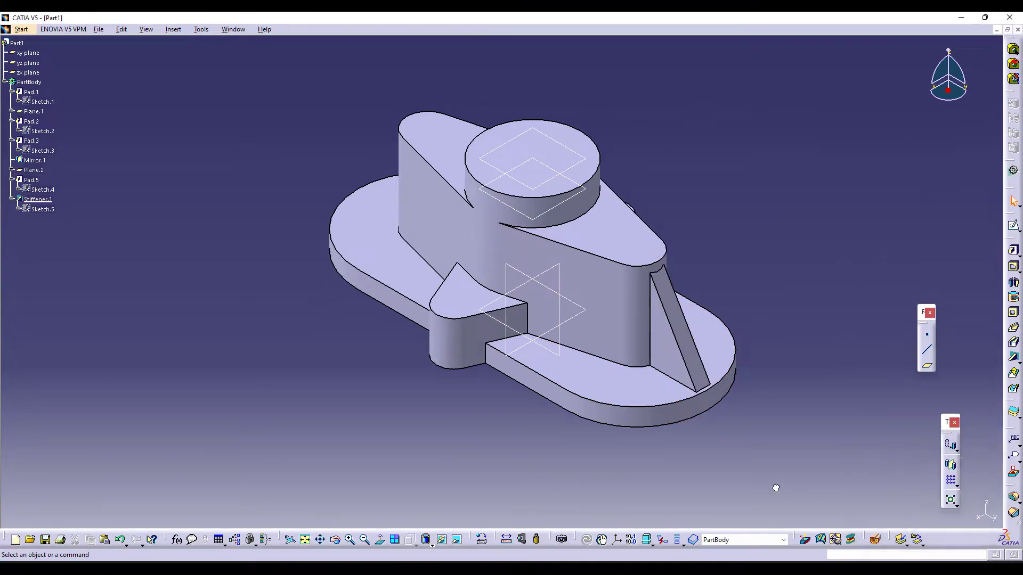
# Step: Mirror the stiffener about the zx plane, inspect both ribs, and return to the isometric view
pyautogui.click(684, 341)
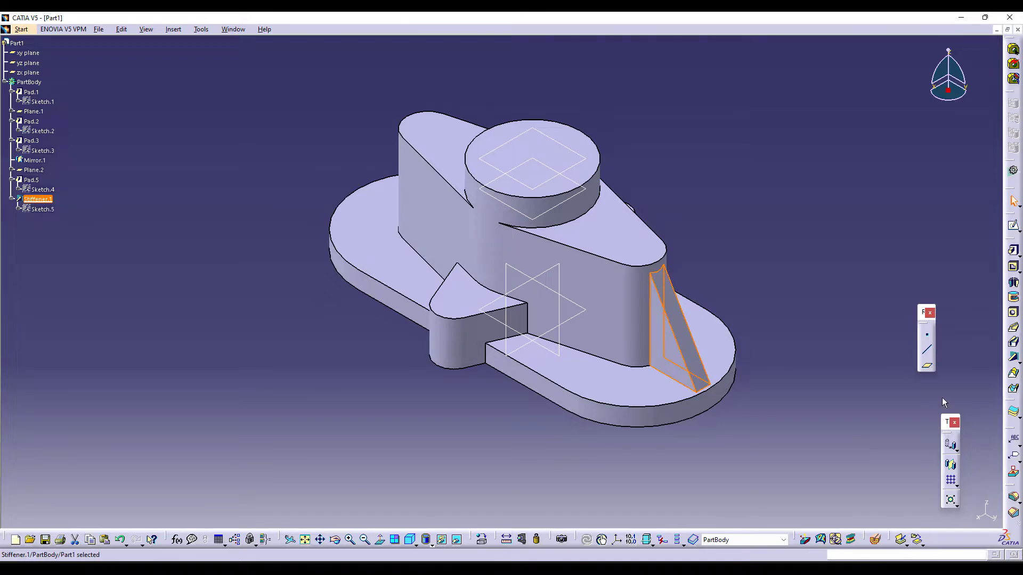
pyautogui.click(952, 481)
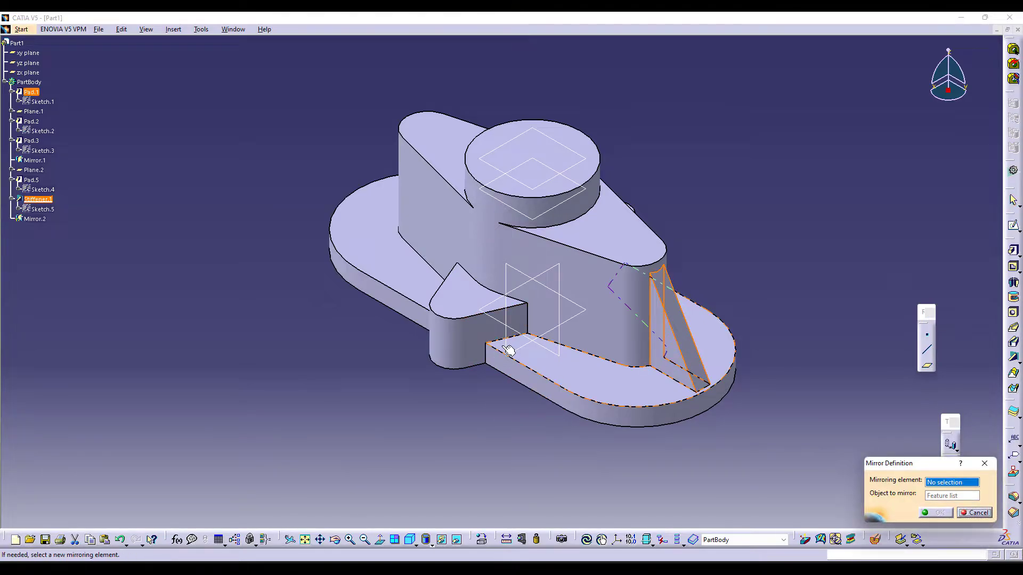
pyautogui.click(512, 349)
pyautogui.click(934, 517)
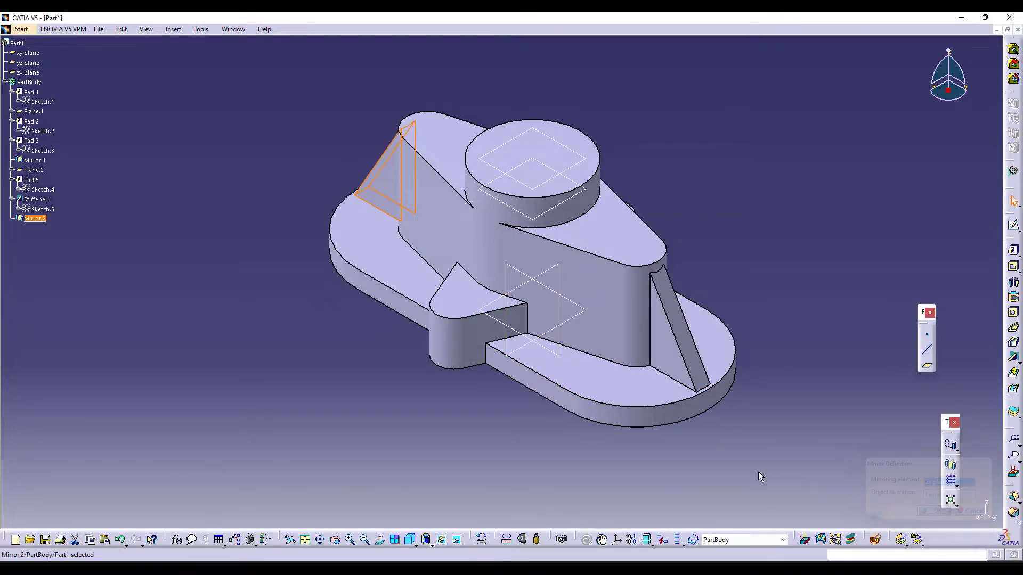
pyautogui.moveTo(484, 408); pyautogui.dragTo(546, 424, button='middle')
pyautogui.click(410, 539)
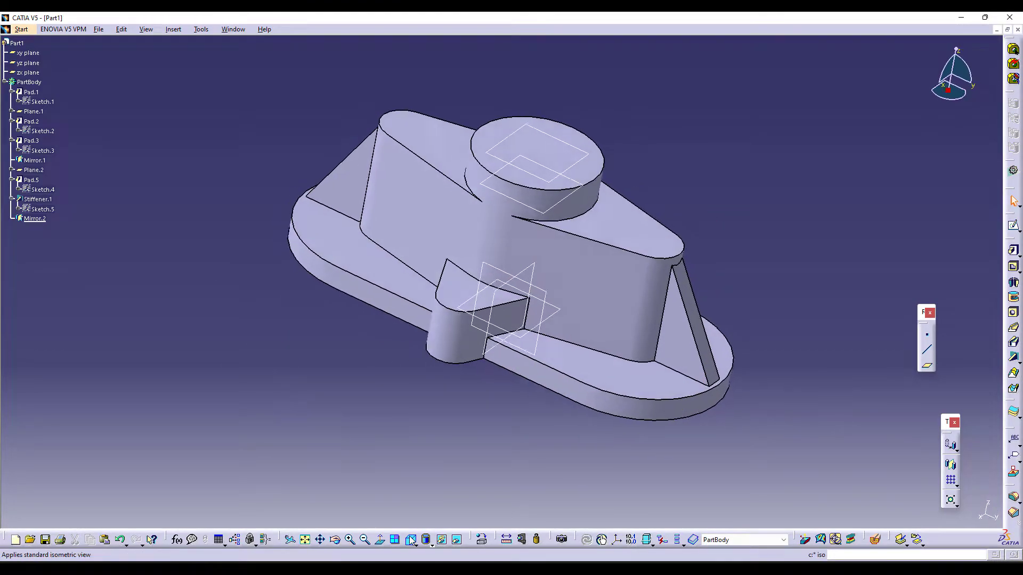
# Step: Check the reference drawing for the underside recess and start a sketch on the base's bottom face
pyautogui.hotkey('alt', 'Tab')
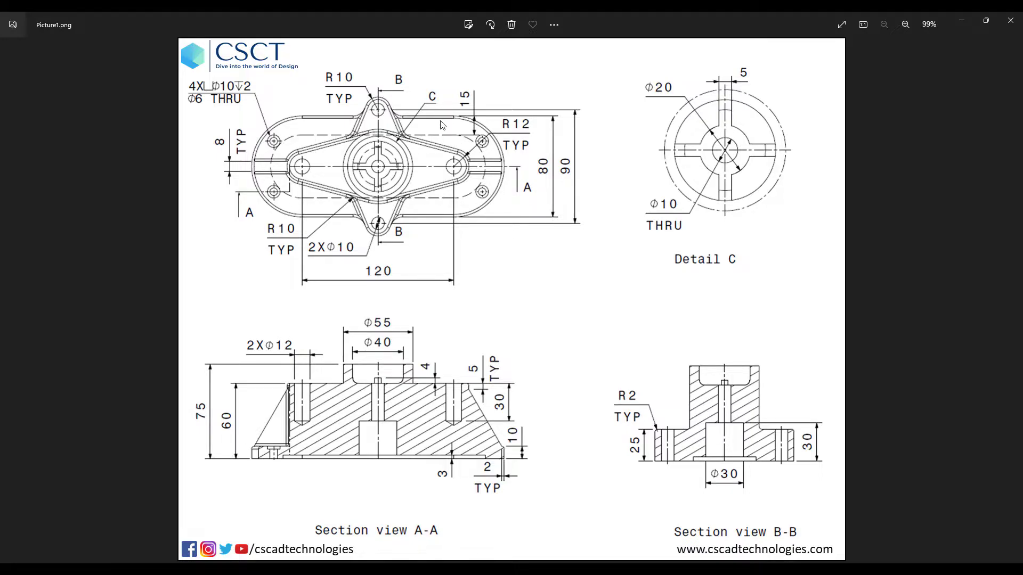
pyautogui.click(620, 566)
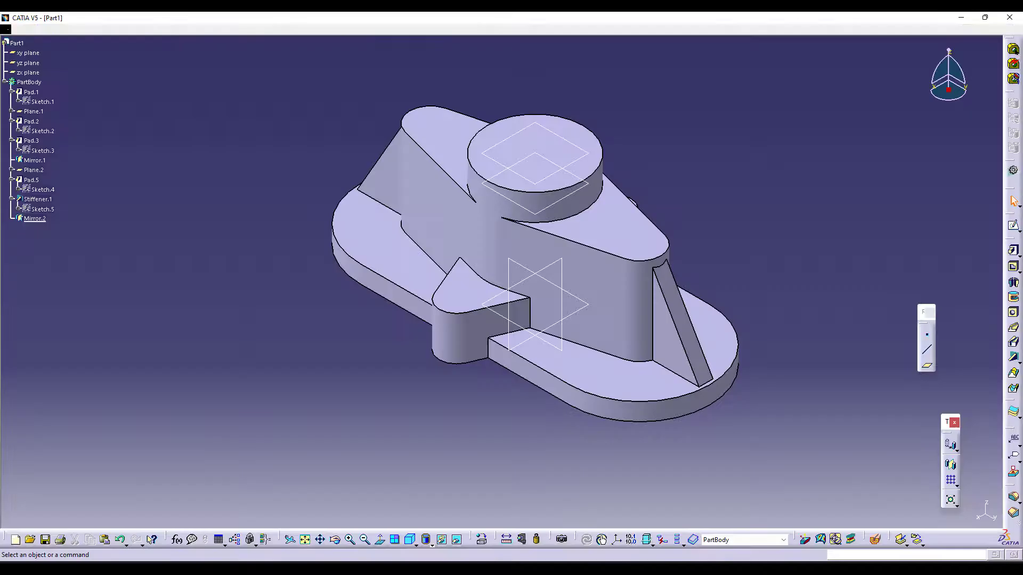
pyautogui.moveTo(469, 401); pyautogui.dragTo(581, 263, button='middle')
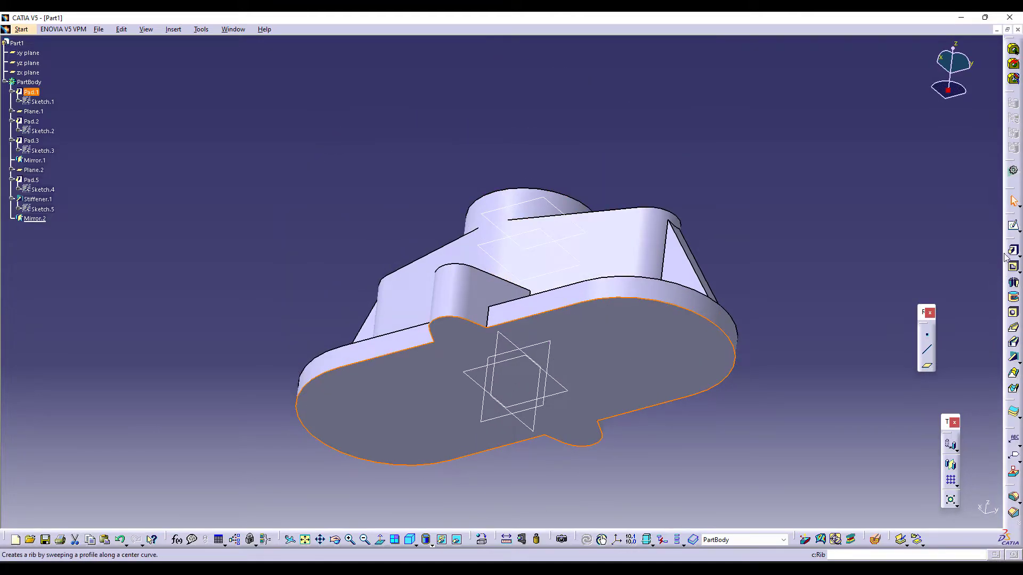
pyautogui.click(1014, 225)
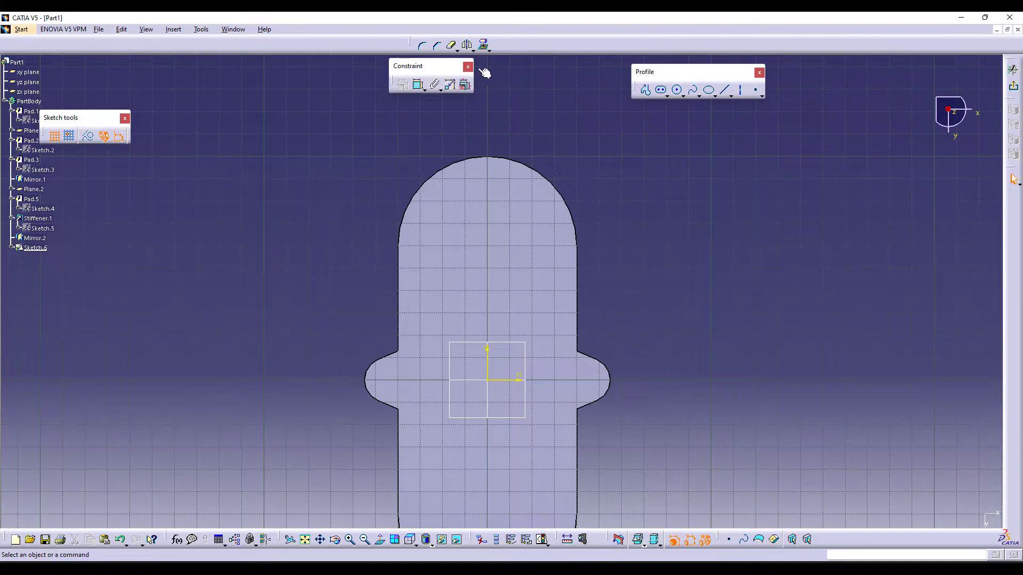
# Step: Offset one rounded end edge of the base inward by 15 mm
pyautogui.click(472, 50)
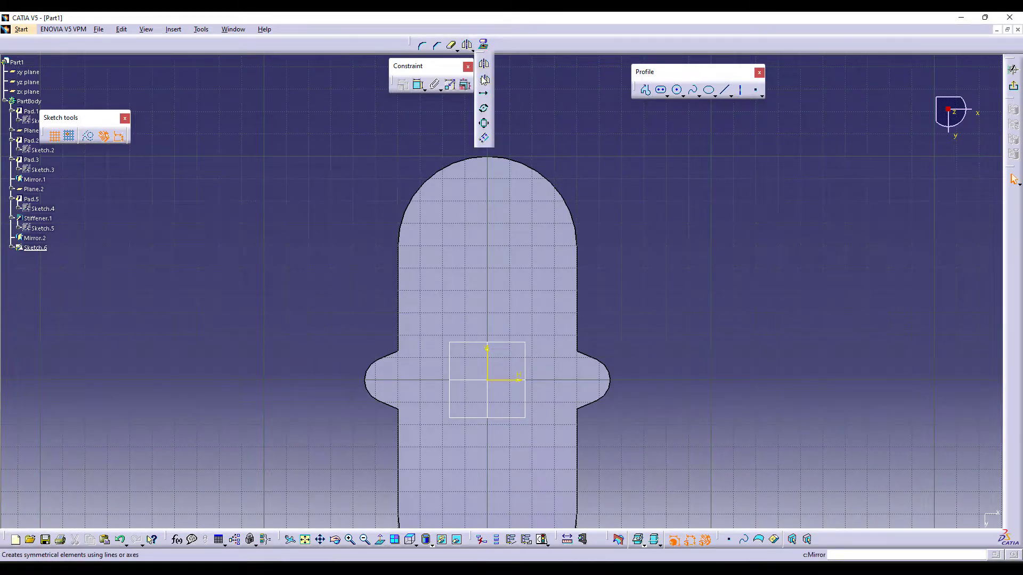
pyautogui.click(484, 138)
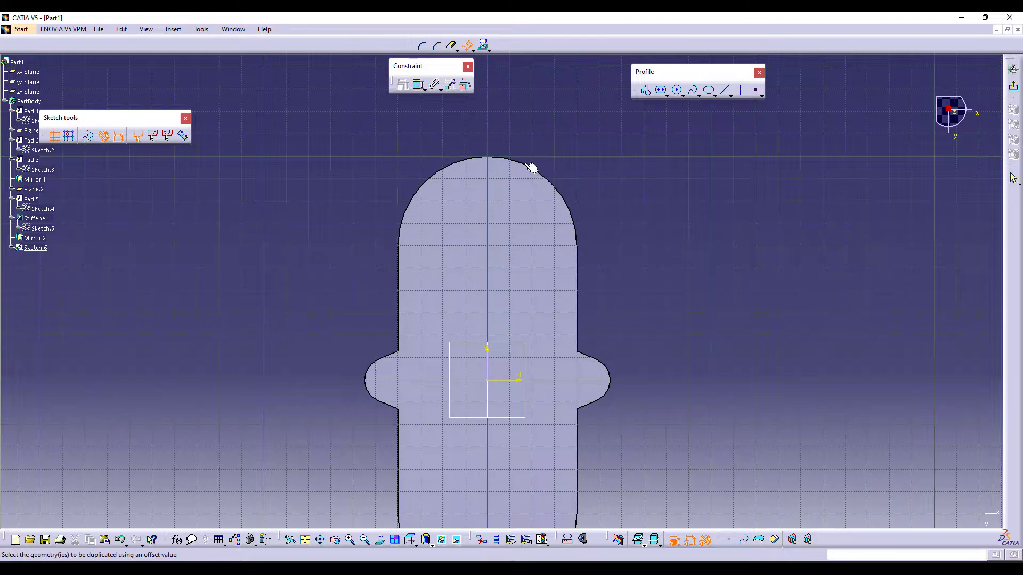
pyautogui.click(523, 167)
pyautogui.click(519, 209)
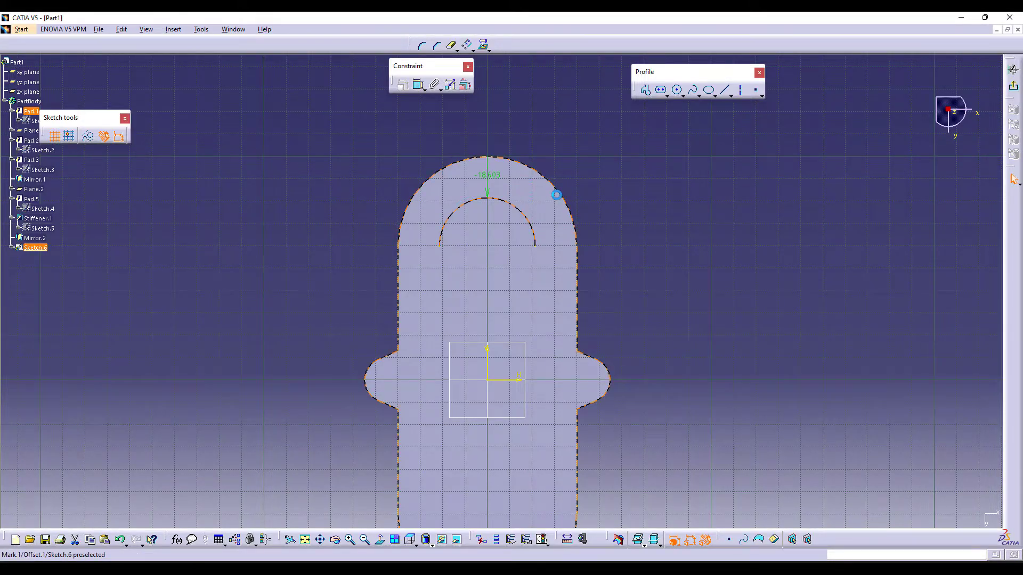
pyautogui.doubleClick(485, 180)
pyautogui.press('Return')
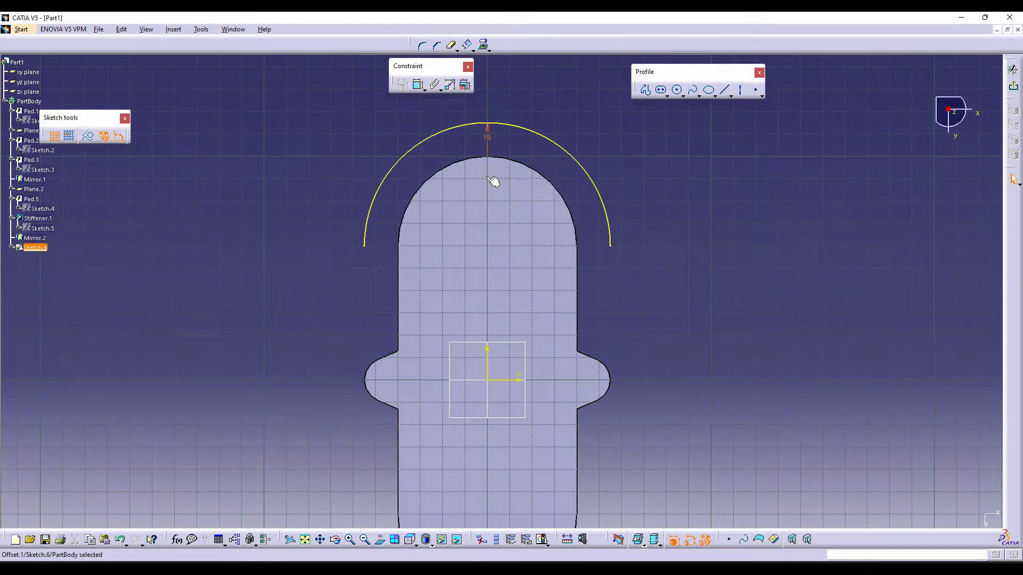
pyautogui.doubleClick(487, 137)
pyautogui.write('-15mm')
pyautogui.press('Return')
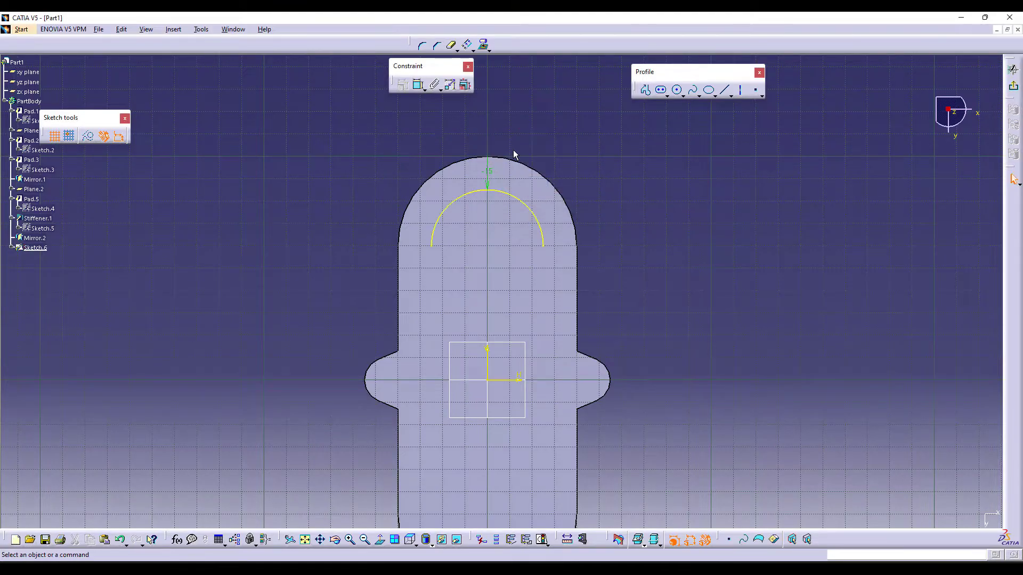
# Step: Mirror the offset arc about the sketch's horizontal axis to the opposite end of the base
pyautogui.moveTo(575, 202); pyautogui.dragTo(580, 219, button='middle')
pyautogui.moveTo(642, 300); pyautogui.dragTo(641, 228, button='middle')
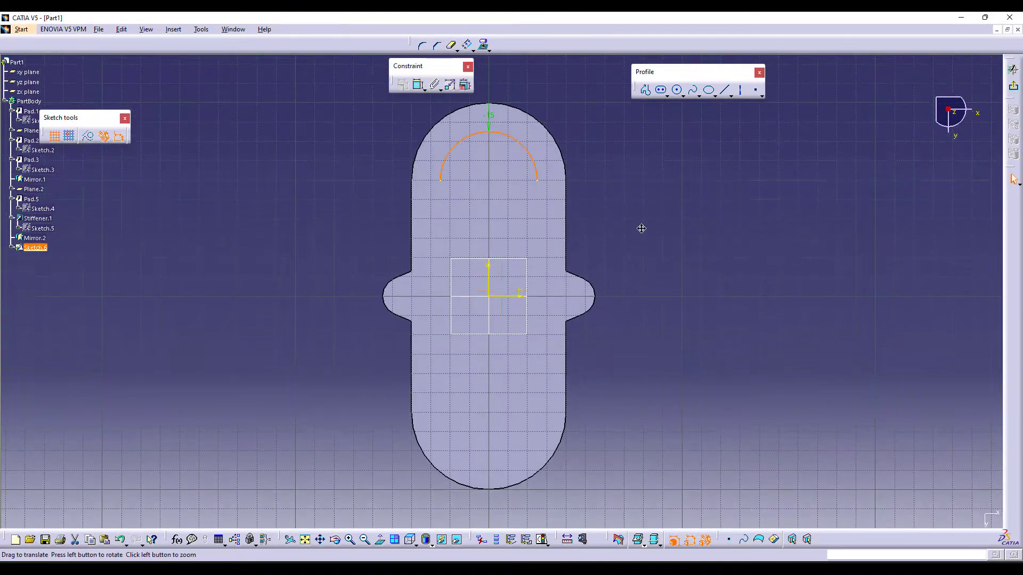
pyautogui.click(473, 50)
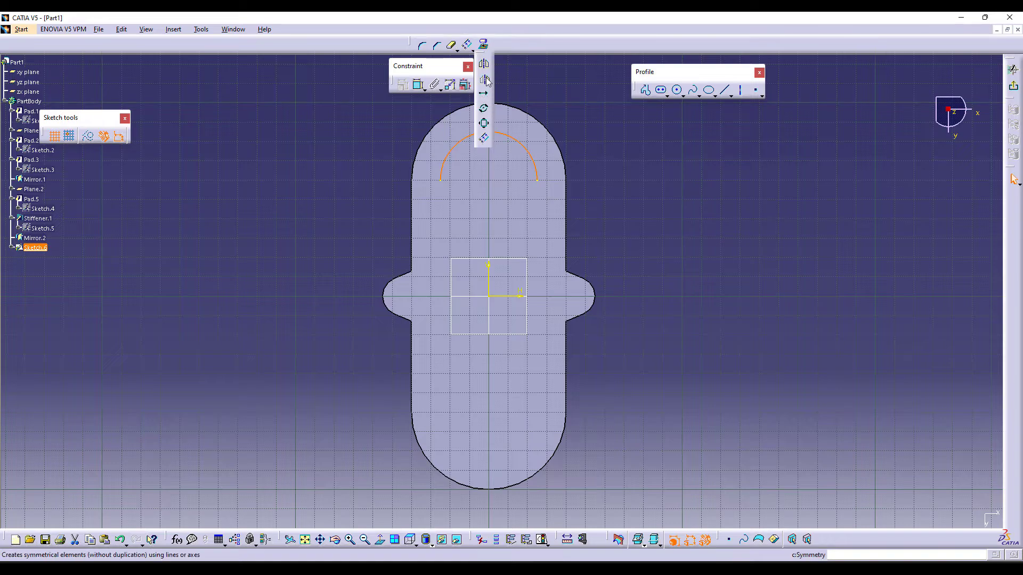
pyautogui.click(486, 65)
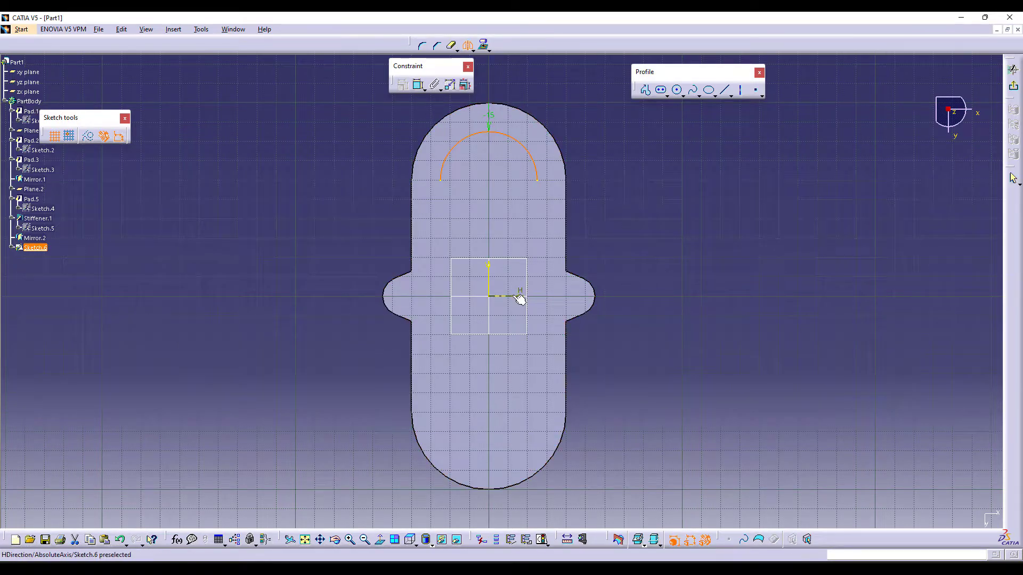
pyautogui.click(517, 296)
# Step: Join the two arcs with a bi-tangent line on each side to close the slot profile, and leave the sketch
pyautogui.click(730, 94)
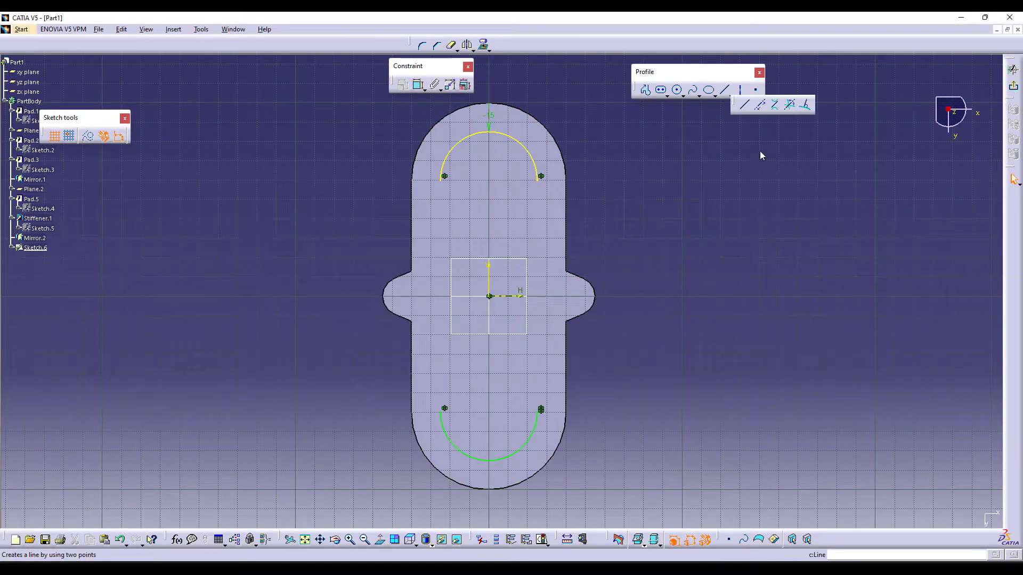
pyautogui.click(774, 108)
pyautogui.click(451, 154)
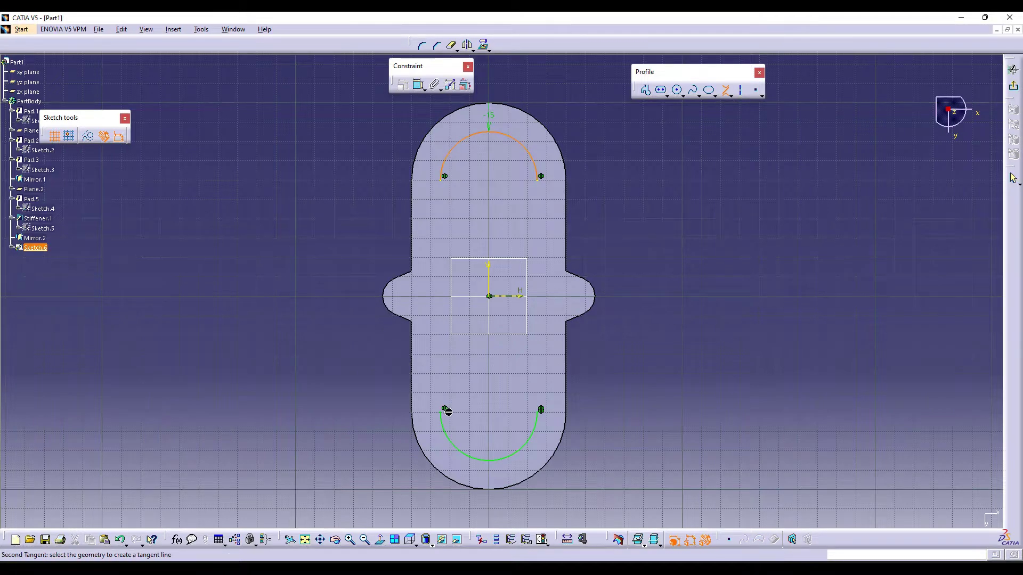
pyautogui.click(442, 425)
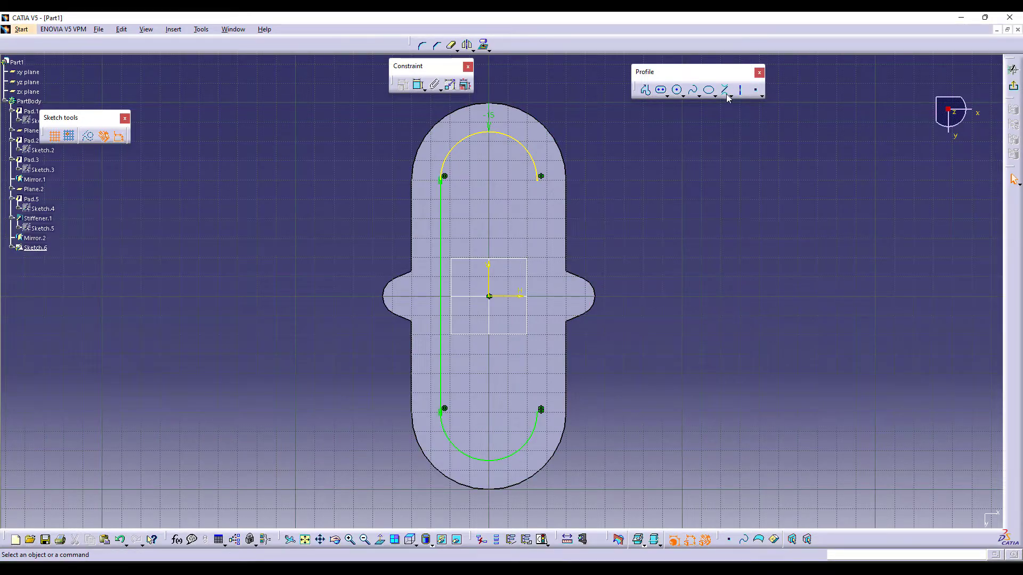
pyautogui.click(541, 164)
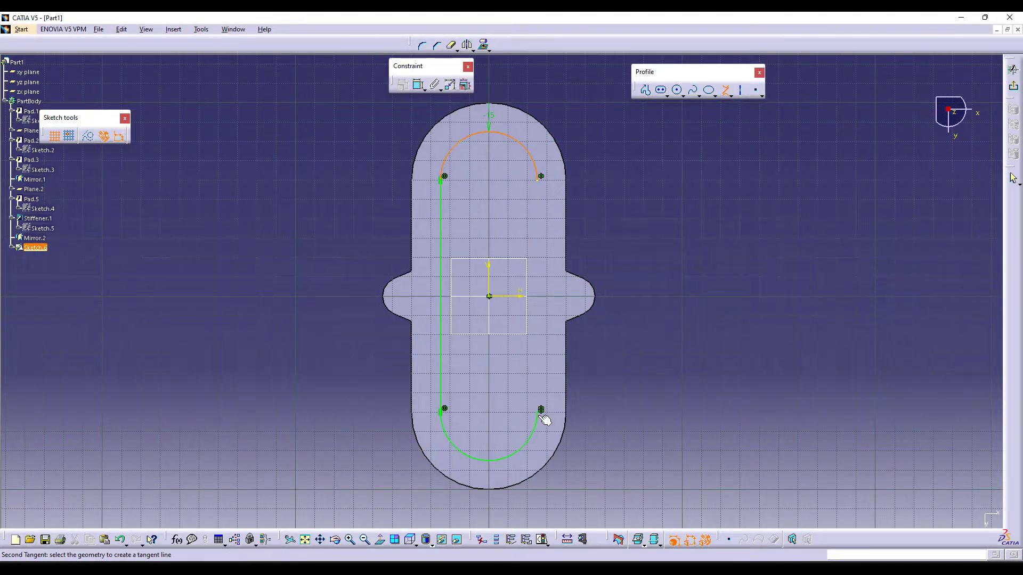
pyautogui.click(543, 420)
pyautogui.click(1016, 91)
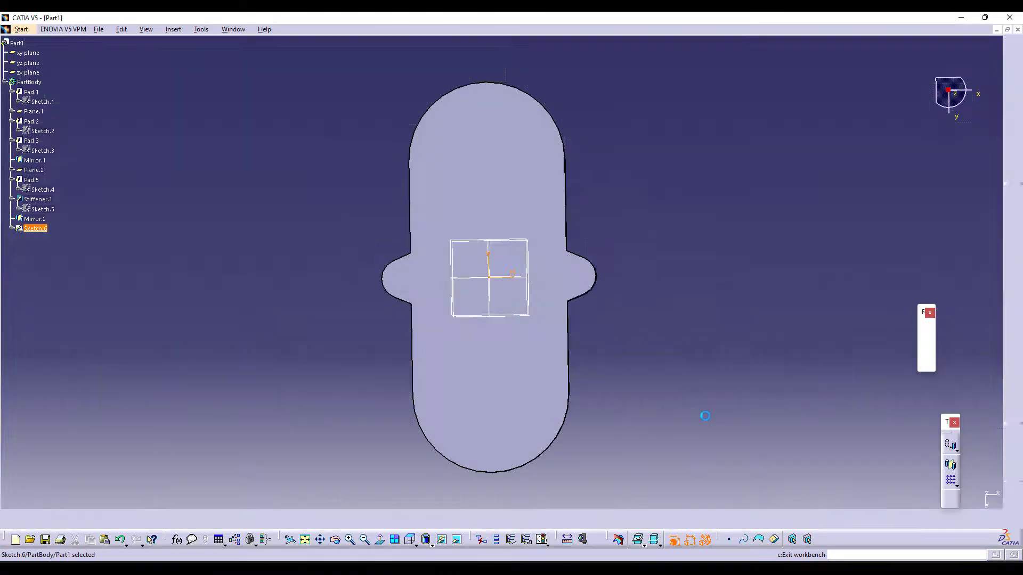
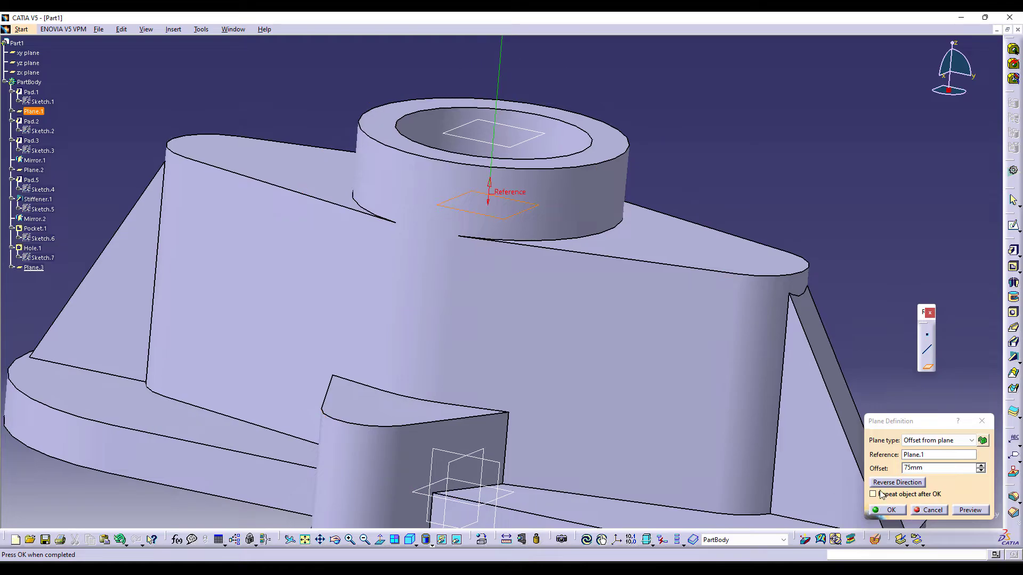
# Step: Set the new plane's offset to 4 mm below Plane.1 and create it
pyautogui.click(927, 469)
pyautogui.write('4')
pyautogui.press('Return')
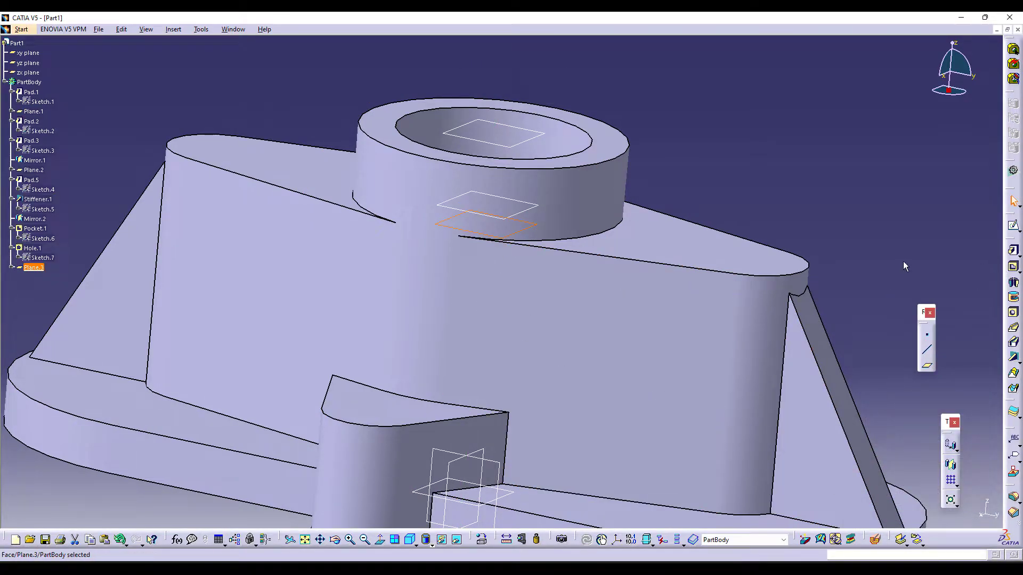
# Step: Start a sketch on the new offset plane and project the boss bore's circular edge into it
pyautogui.click(1011, 227)
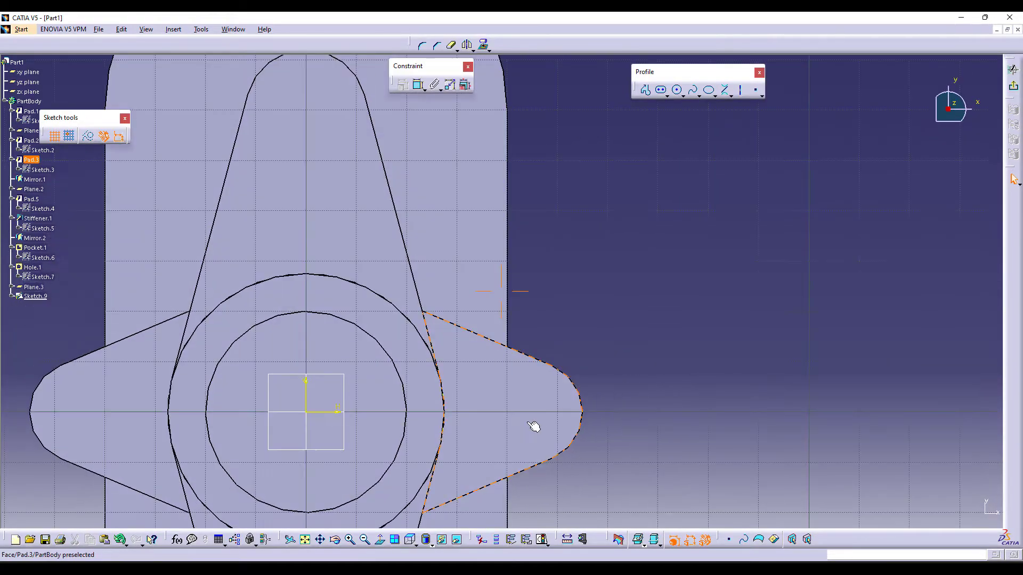
pyautogui.click(564, 226)
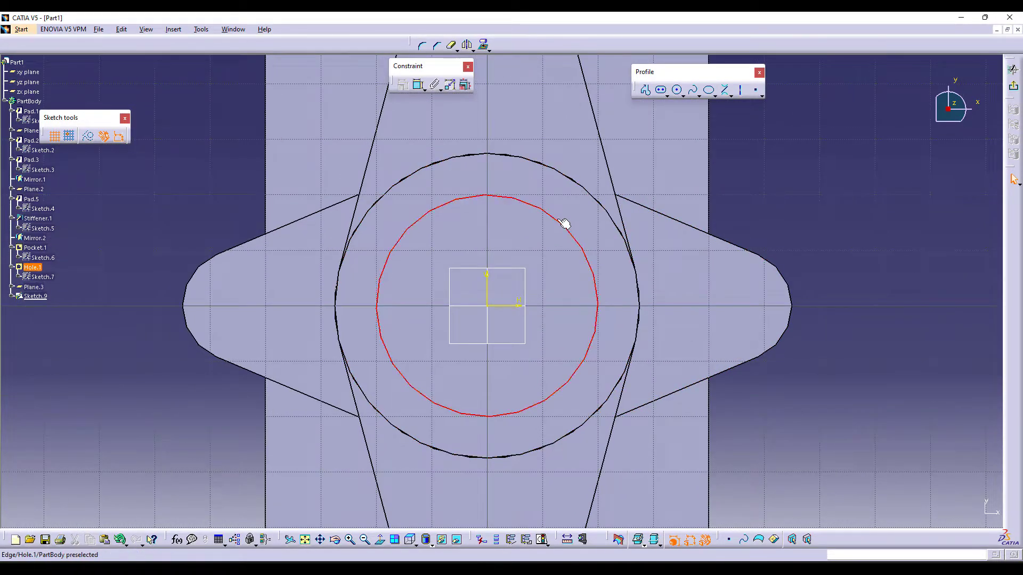
pyautogui.click(487, 49)
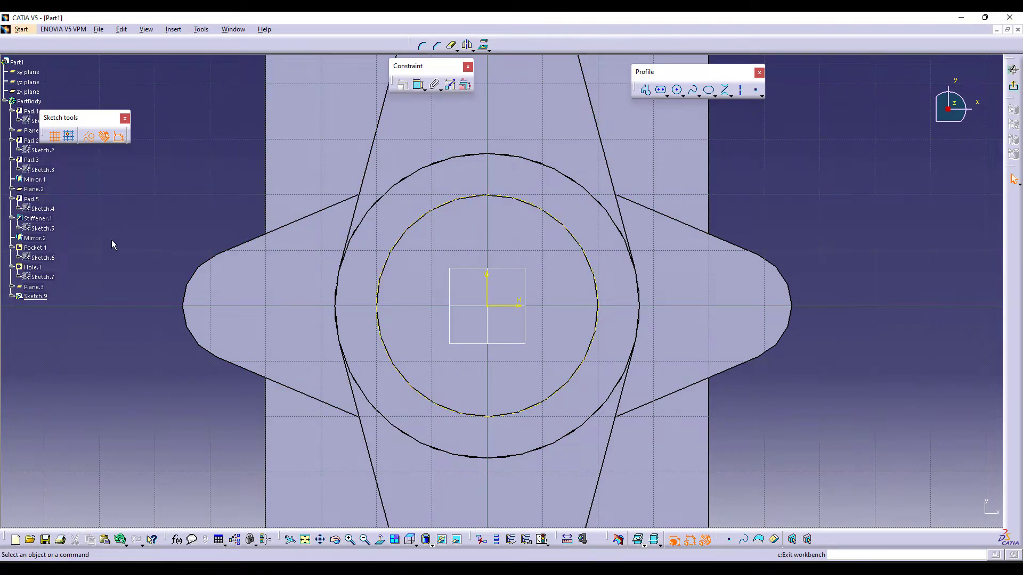
# Step: Draw infinite horizontal and vertical construction lines through the origin, and switch back to standard elements
pyautogui.click(731, 95)
pyautogui.click(761, 105)
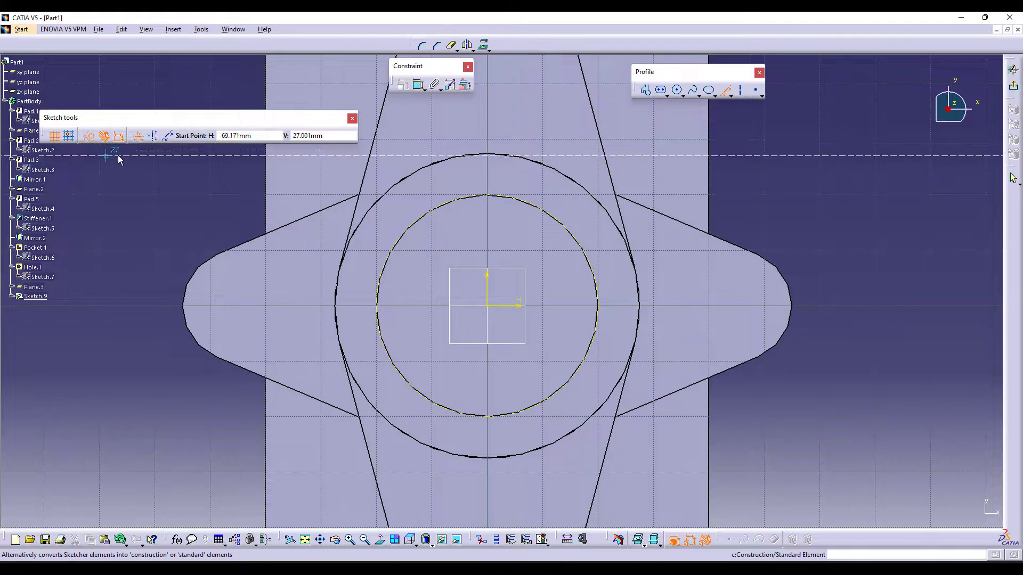
pyautogui.click(489, 306)
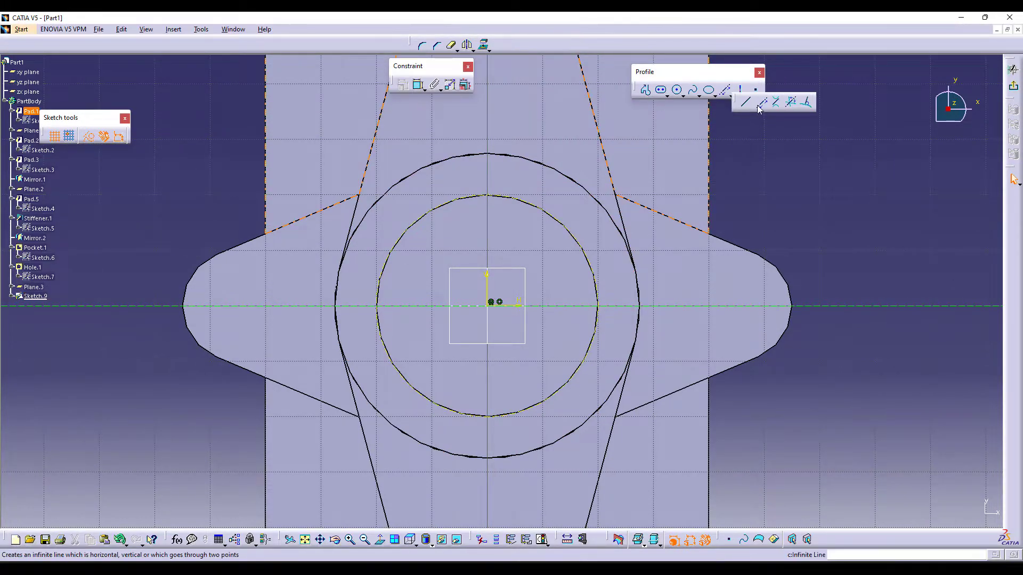
pyautogui.click(153, 136)
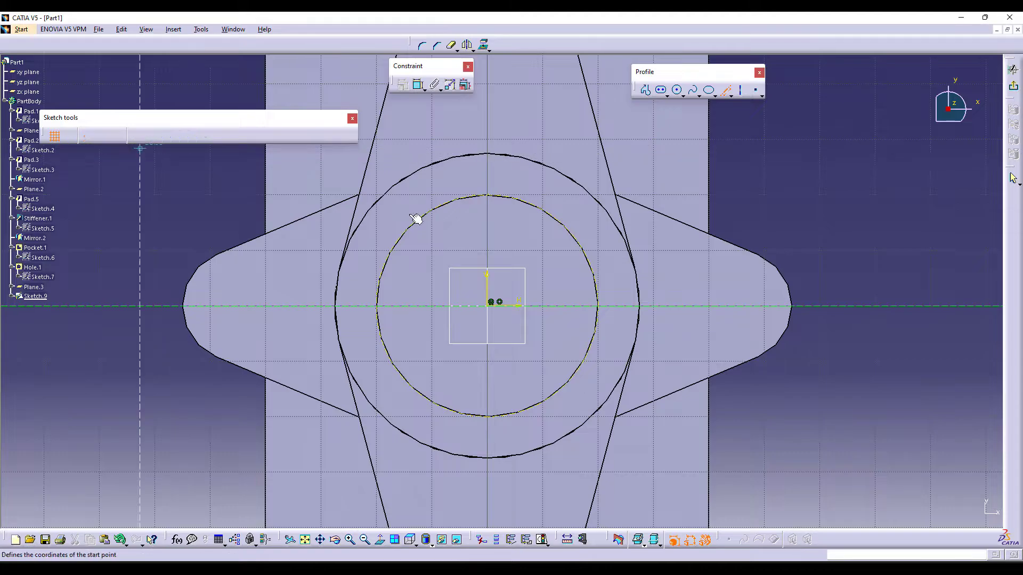
pyautogui.click(483, 304)
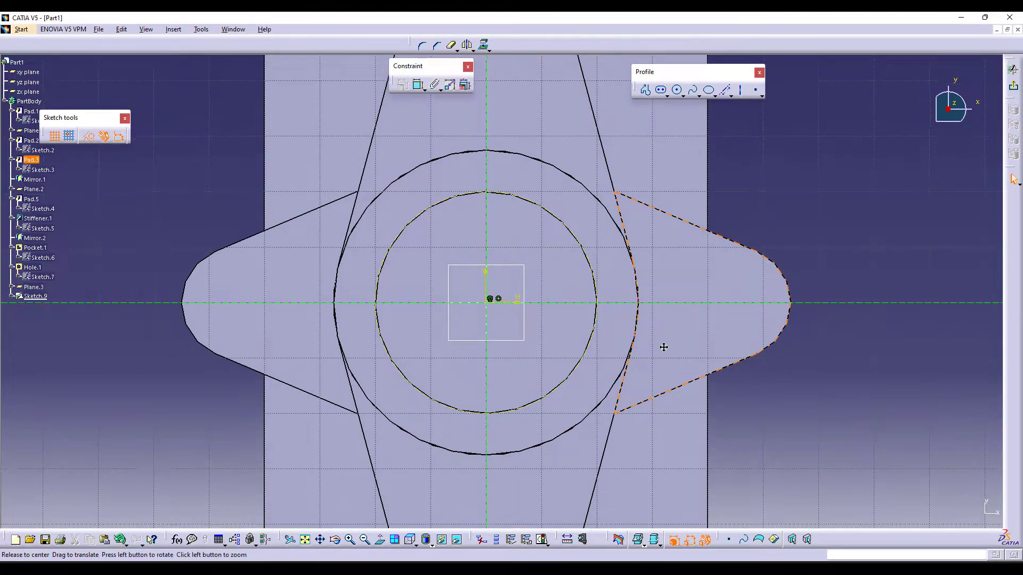
pyautogui.click(91, 138)
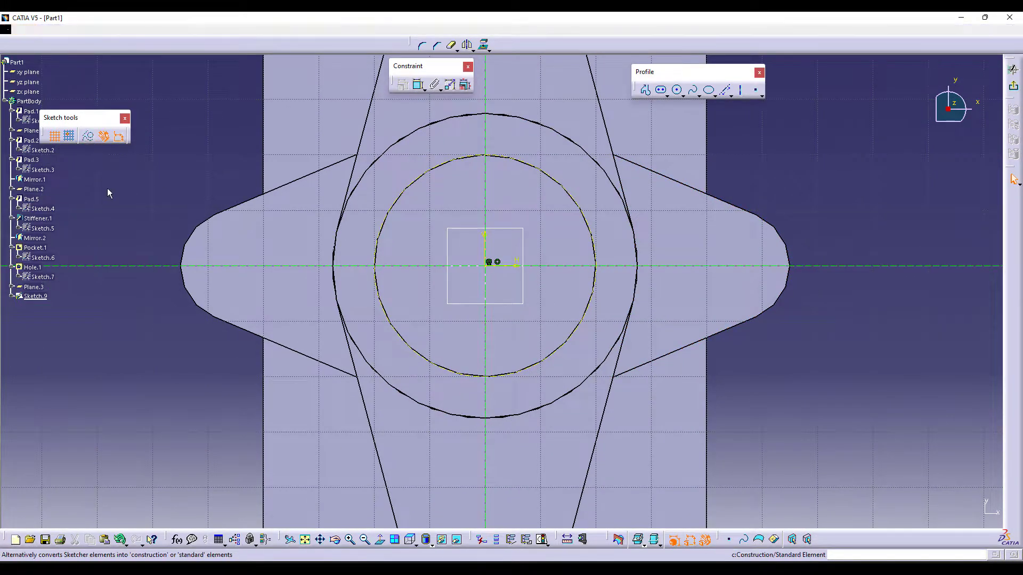
# Step: Draw a circle about 22 mm in diameter centred on the origin, inside the bore circle
pyautogui.click(677, 91)
pyautogui.click(489, 267)
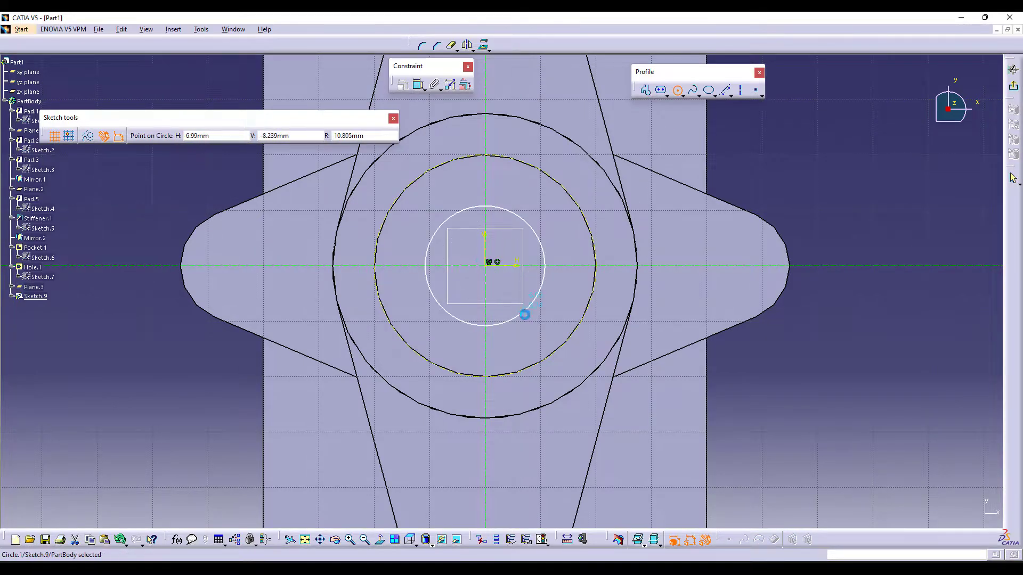
pyautogui.click(525, 312)
# Step: Following the reference drawing's Detail C, add a diameter constraint to the inner circle and set it to 20 mm
pyautogui.hotkey('alt', 'Tab')
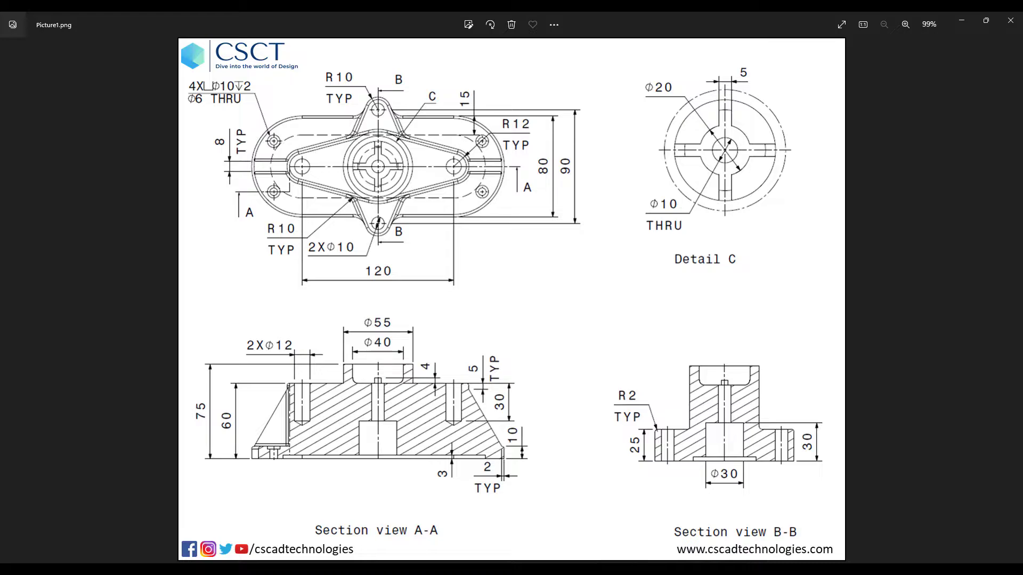
pyautogui.hotkey('alt', 'Tab')
pyautogui.click(456, 213)
pyautogui.click(418, 84)
pyautogui.click(719, 144)
pyautogui.doubleClick(724, 142)
pyautogui.click(866, 484)
pyautogui.click(855, 504)
pyautogui.doubleClick(850, 456)
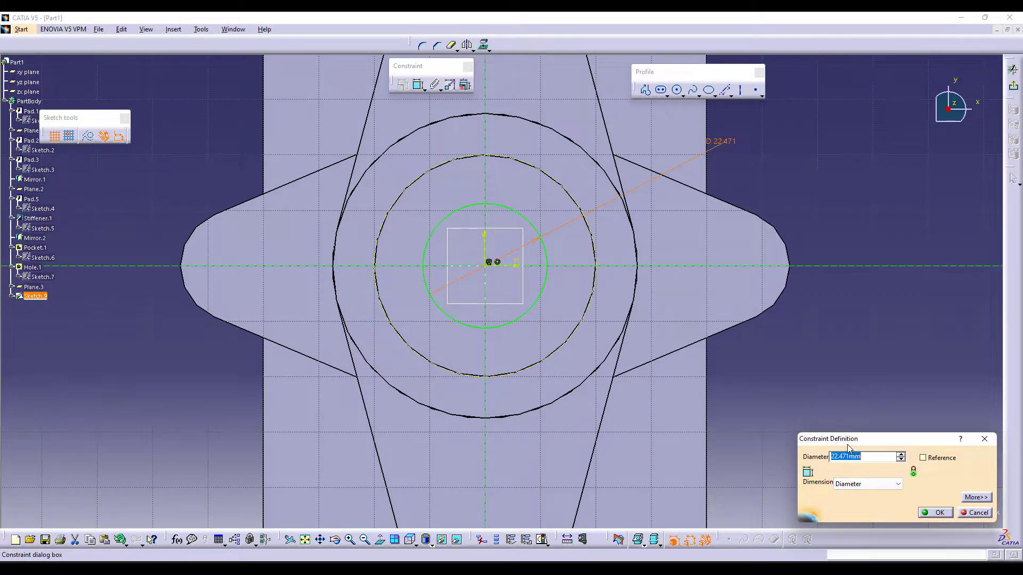
pyautogui.press('Return')
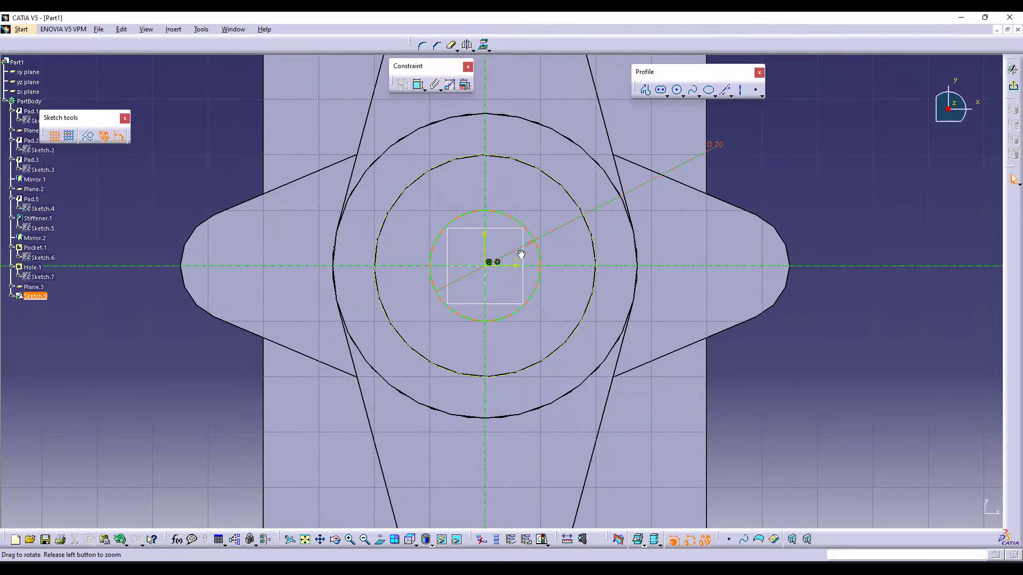
# Step: Consult Detail C and draw a short vertical line left of the vertical axis and a short horizontal line above the horizontal axis, between both circles
pyautogui.keyDown('ctrl'); pyautogui.moveTo(521, 256); pyautogui.dragTo(524, 237, button='middle'); pyautogui.keyUp('ctrl')
pyautogui.hotkey('alt', 'Tab')
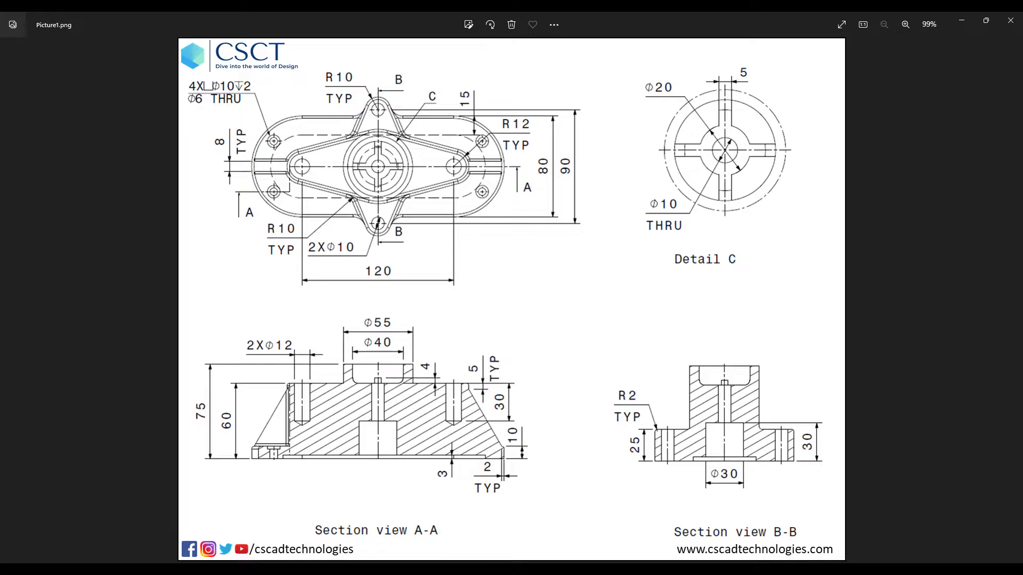
pyautogui.hotkey('alt', 'Tab')
pyautogui.moveTo(514, 352)
pyautogui.keyDown('ctrl'); pyautogui.mouseDown(button='middle')
pyautogui.moveTo(501, 193)
pyautogui.moveTo(506, 268)
pyautogui.mouseUp(button='middle'); pyautogui.keyUp('ctrl')
pyautogui.click(731, 96)
pyautogui.click(736, 106)
pyautogui.click(463, 158)
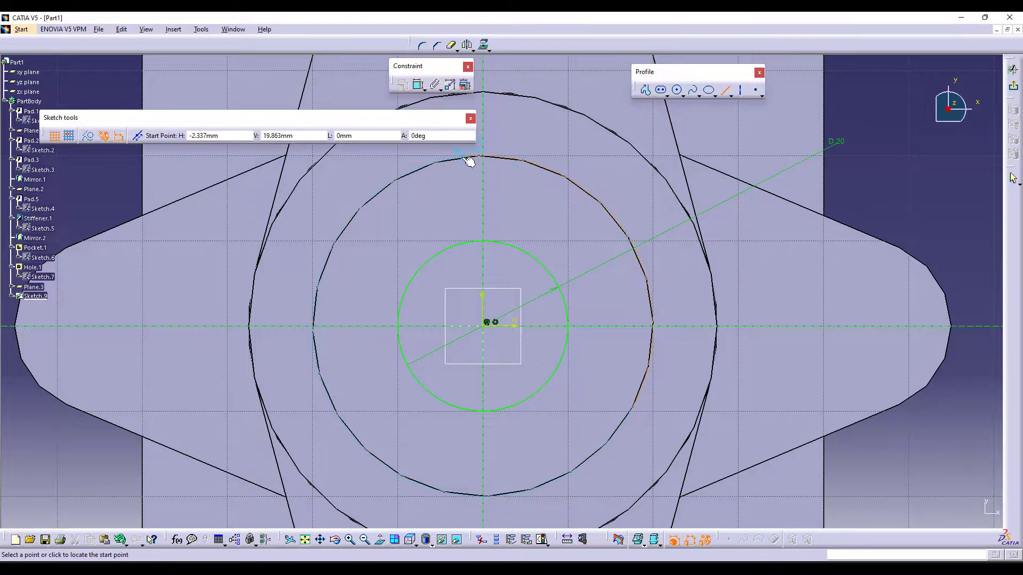
pyautogui.click(468, 242)
pyautogui.click(317, 301)
pyautogui.click(405, 300)
pyautogui.press('Escape')
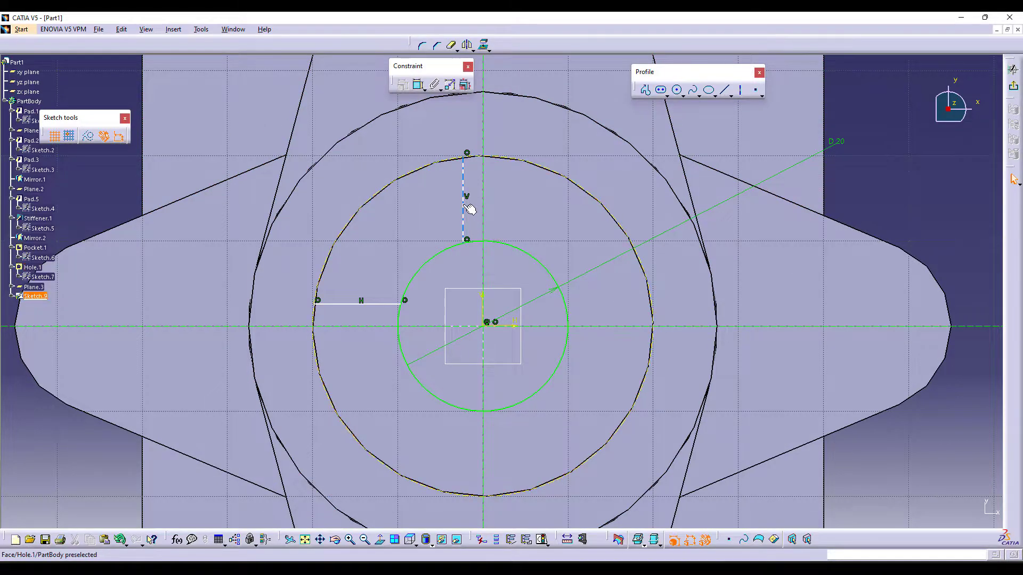
# Step: Mirror the short vertical line about the vertical axis and the short horizontal line about the horizontal axis
pyautogui.click(467, 44)
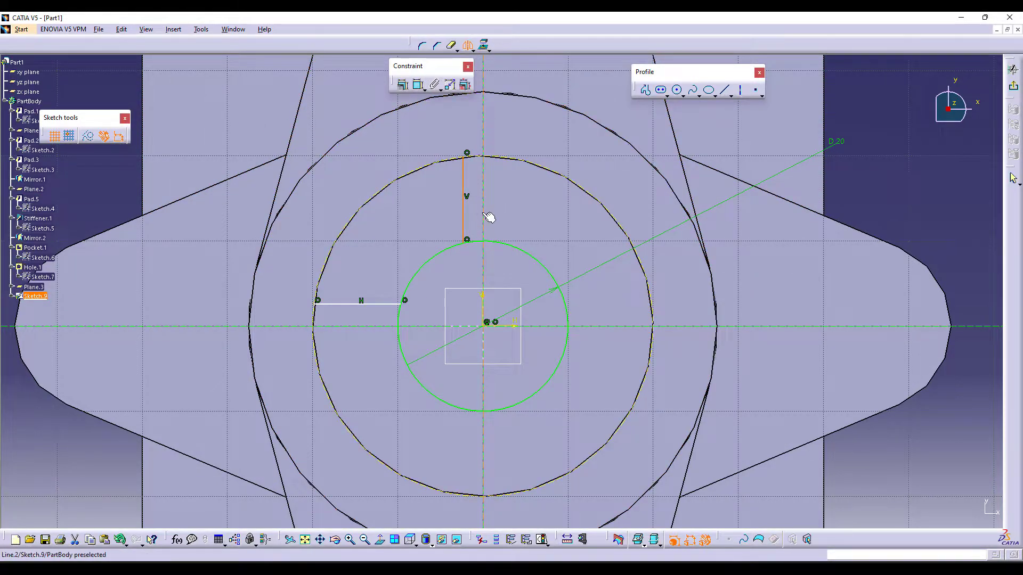
pyautogui.click(483, 217)
pyautogui.click(467, 45)
pyautogui.click(355, 326)
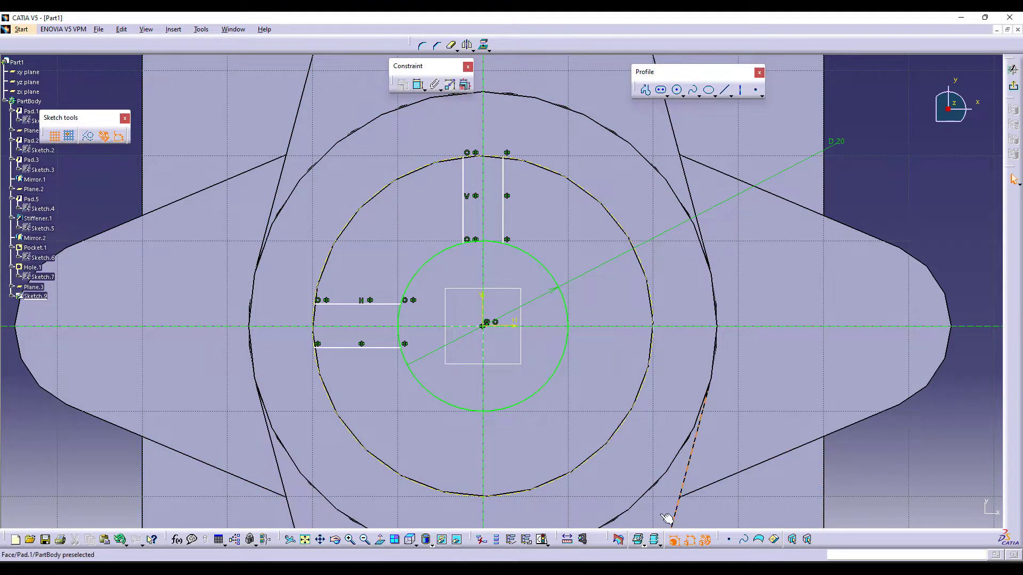
# Step: Following Detail C of the reference drawing, constrain the distance between the two vertical slot lines to 5 mm
pyautogui.hotkey('alt', 'Tab')
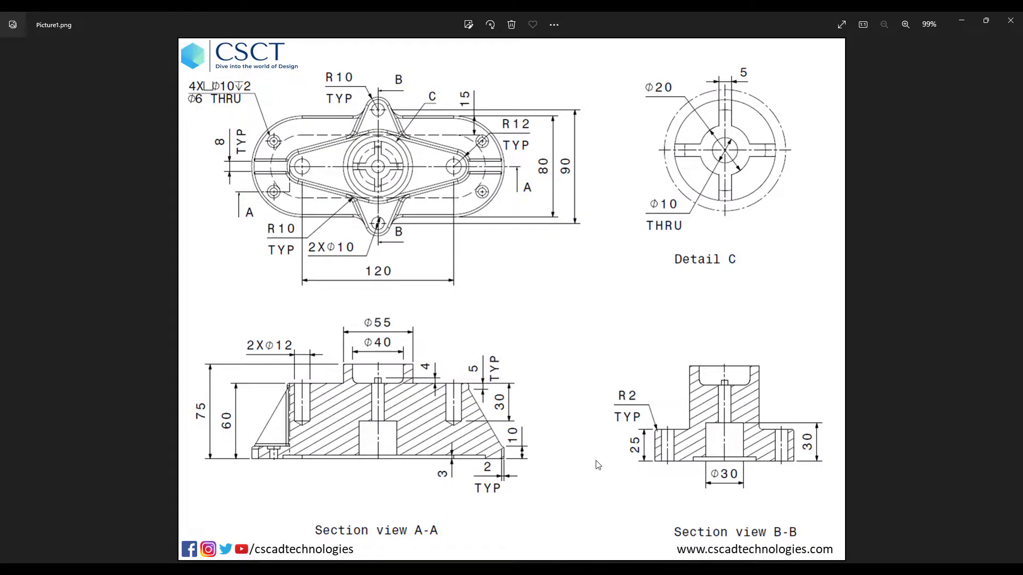
pyautogui.hotkey('alt', 'Tab')
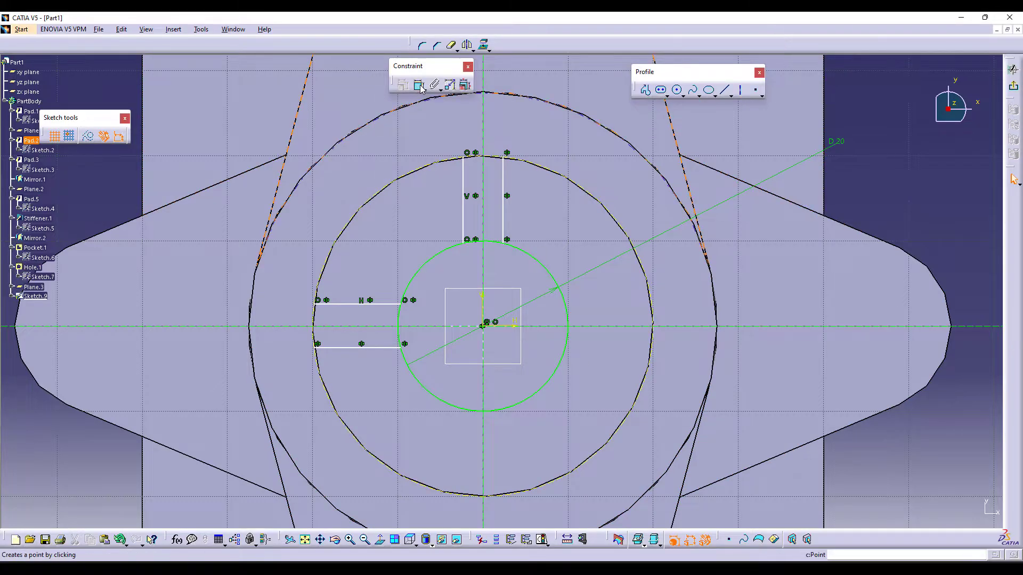
pyautogui.click(503, 209)
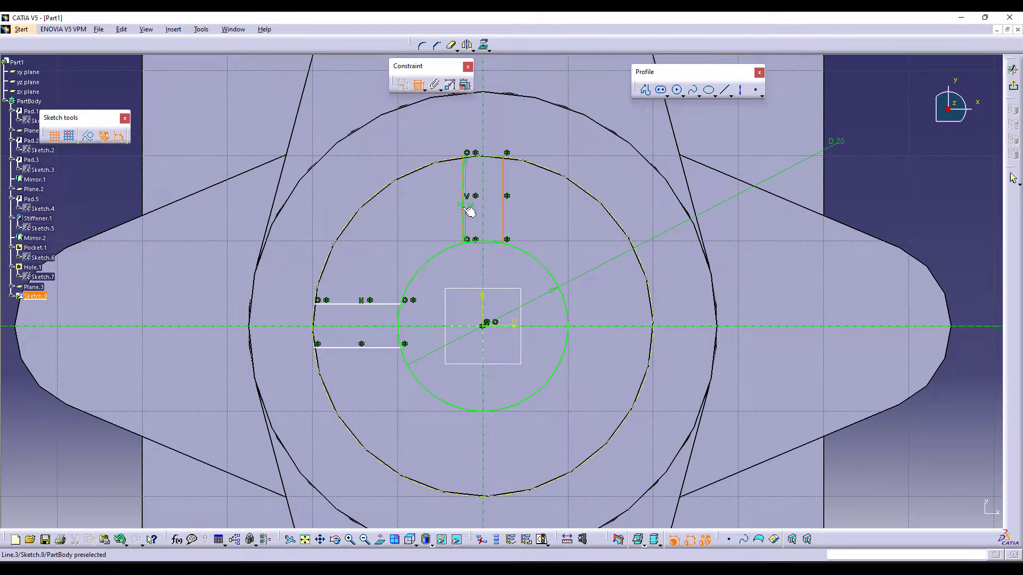
pyautogui.click(540, 134)
pyautogui.doubleClick(538, 130)
pyautogui.write('5')
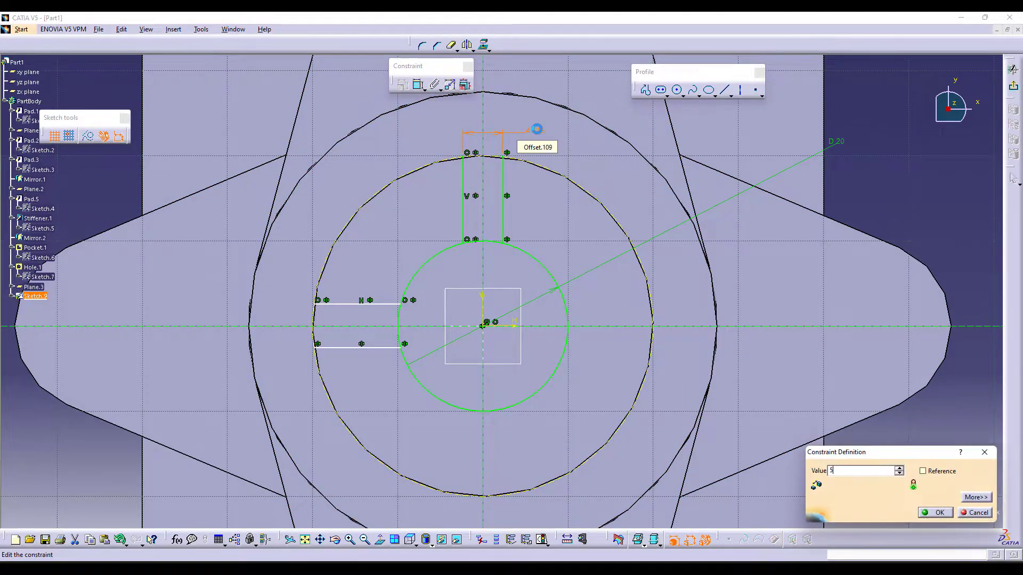
pyautogui.press('Return')
# Step: Constrain the distance between the two horizontal slot lines to 5 mm
pyautogui.click(418, 84)
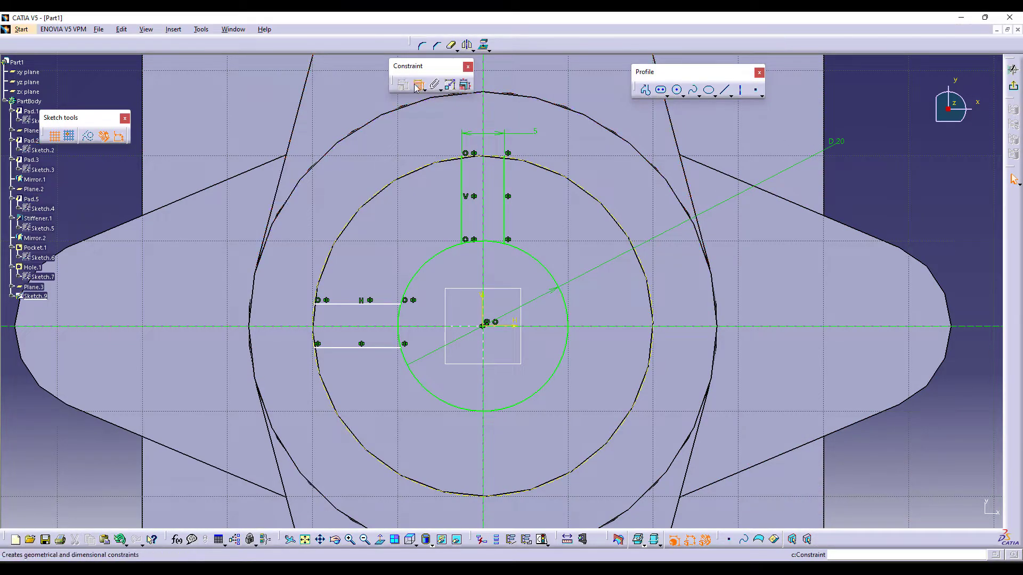
pyautogui.click(362, 305)
pyautogui.click(361, 346)
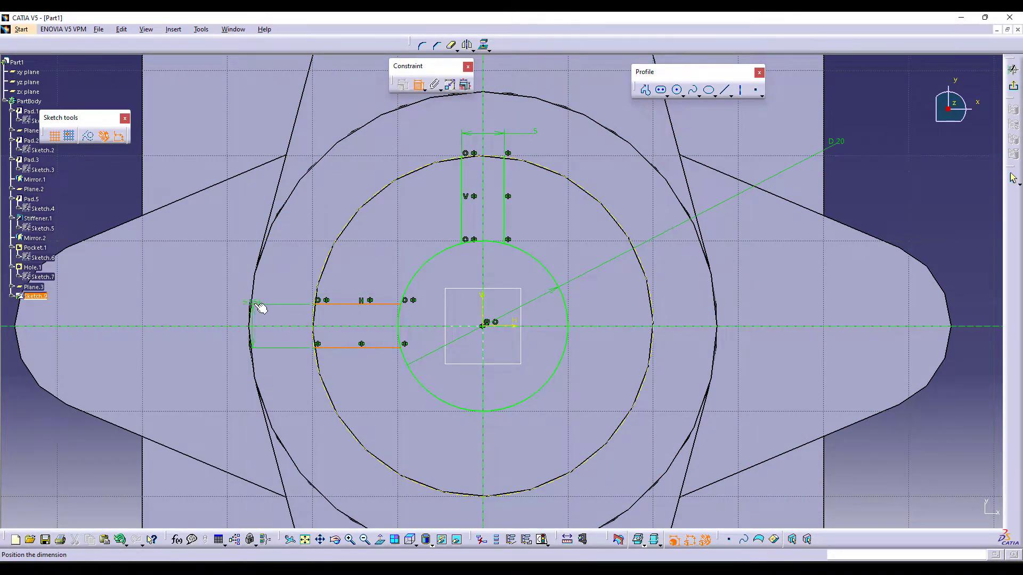
pyautogui.doubleClick(190, 169)
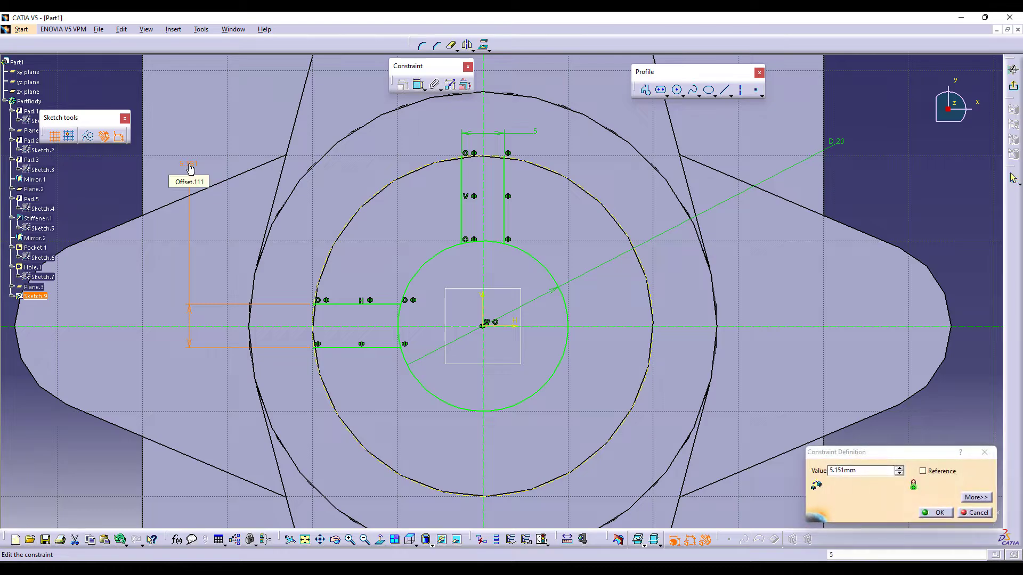
pyautogui.write('5')
pyautogui.press('Return')
pyautogui.click(534, 315)
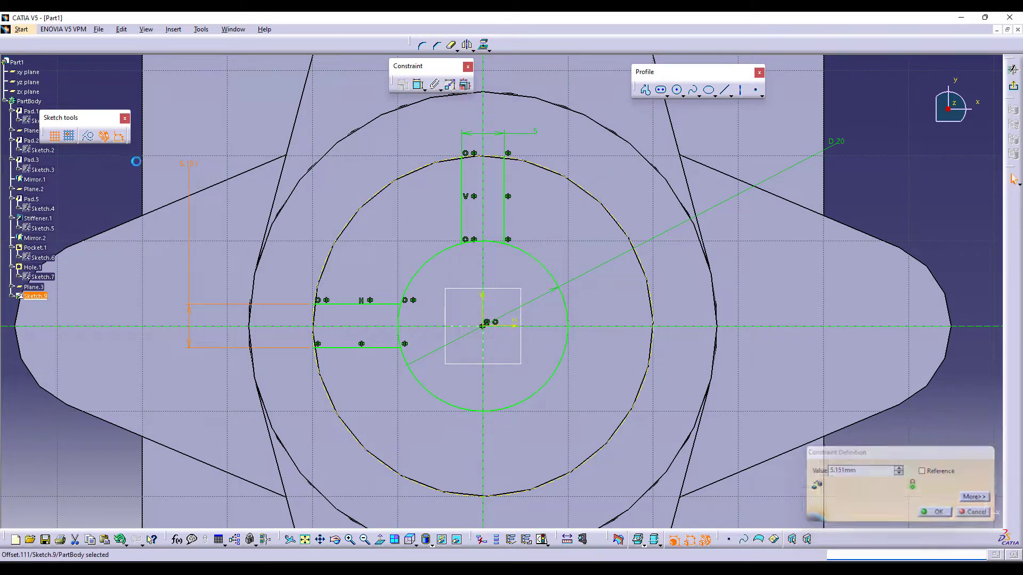
pyautogui.doubleClick(187, 164)
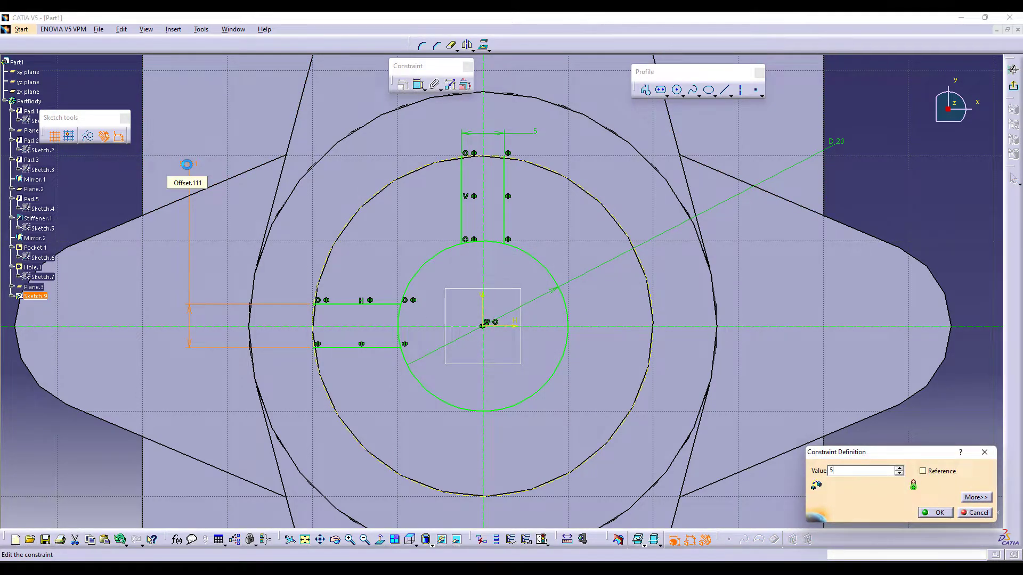
pyautogui.press('Return')
# Step: Convert the right vertical slot line and the lower horizontal slot line to construction elements
pyautogui.moveTo(667, 324); pyautogui.dragTo(510, 201, button='middle')
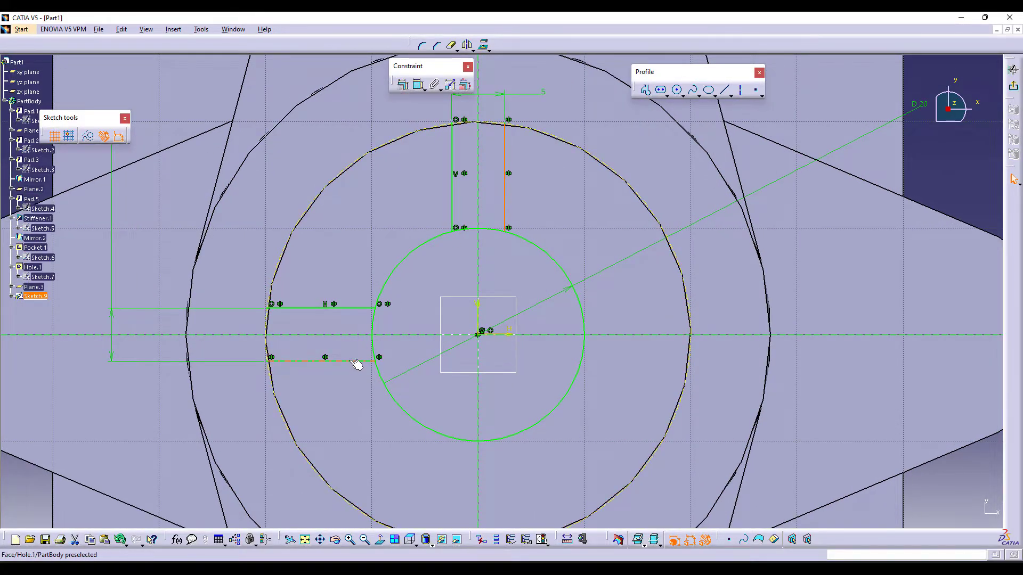
pyautogui.click(89, 137)
pyautogui.click(293, 183)
pyautogui.moveTo(293, 183); pyautogui.dragTo(288, 254, button='middle')
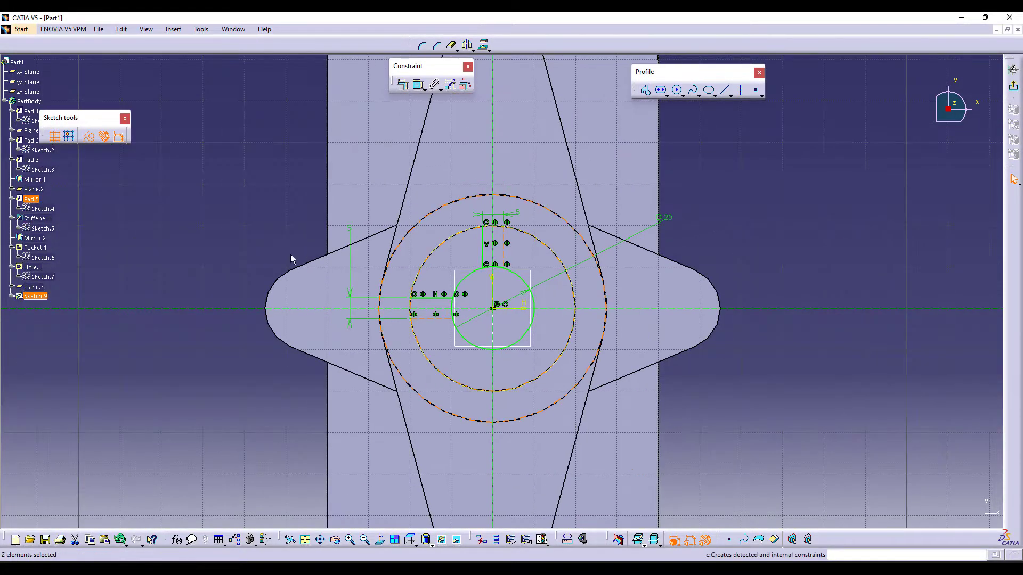
pyautogui.moveTo(606, 373); pyautogui.dragTo(607, 308, button='middle')
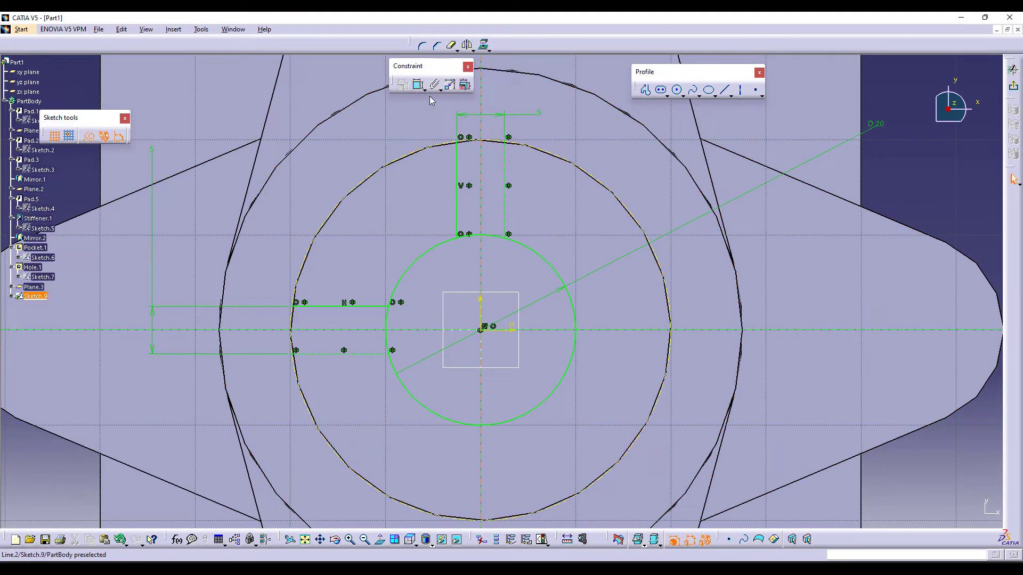
# Step: Quick Trim the inner circle, removing its portions on the right and lower sides outside the upper-left quadrant
pyautogui.click(467, 45)
pyautogui.click(531, 248)
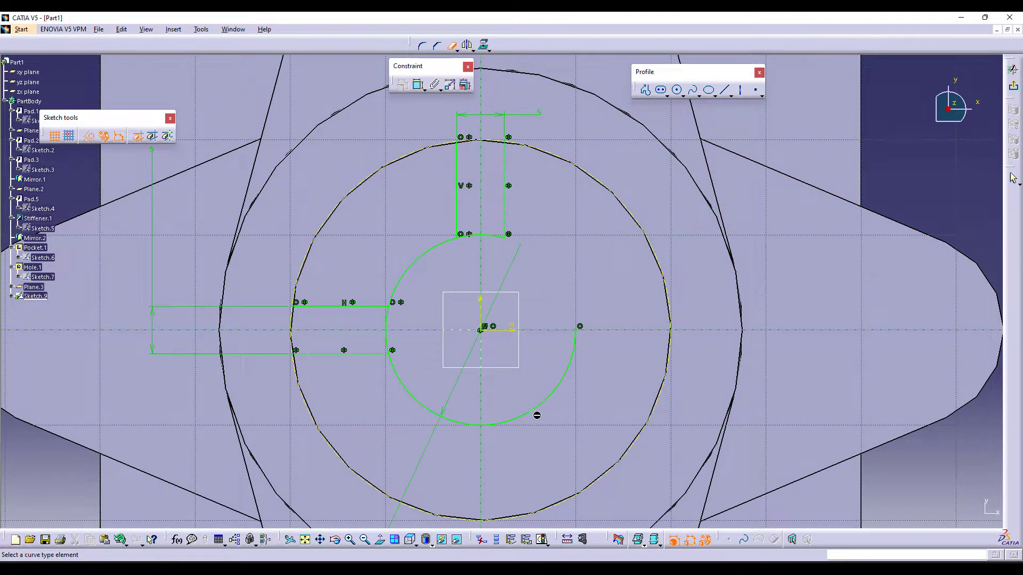
pyautogui.click(543, 410)
pyautogui.click(410, 387)
# Step: Trim the left vertical slot line and the upper horizontal slot line to the edge of the surrounding bore
pyautogui.click(456, 51)
pyautogui.click(466, 70)
pyautogui.click(316, 307)
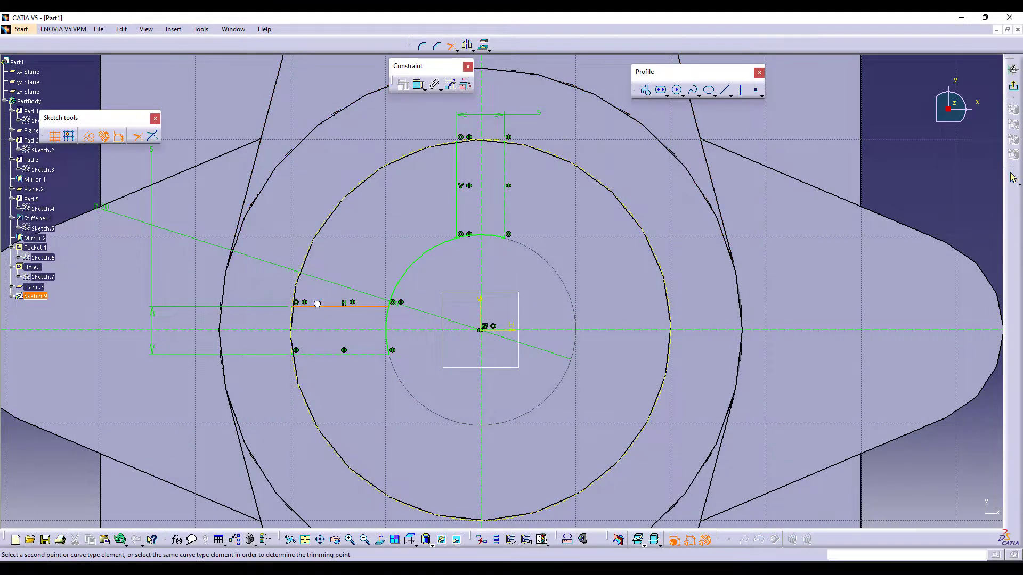
pyautogui.click(315, 242)
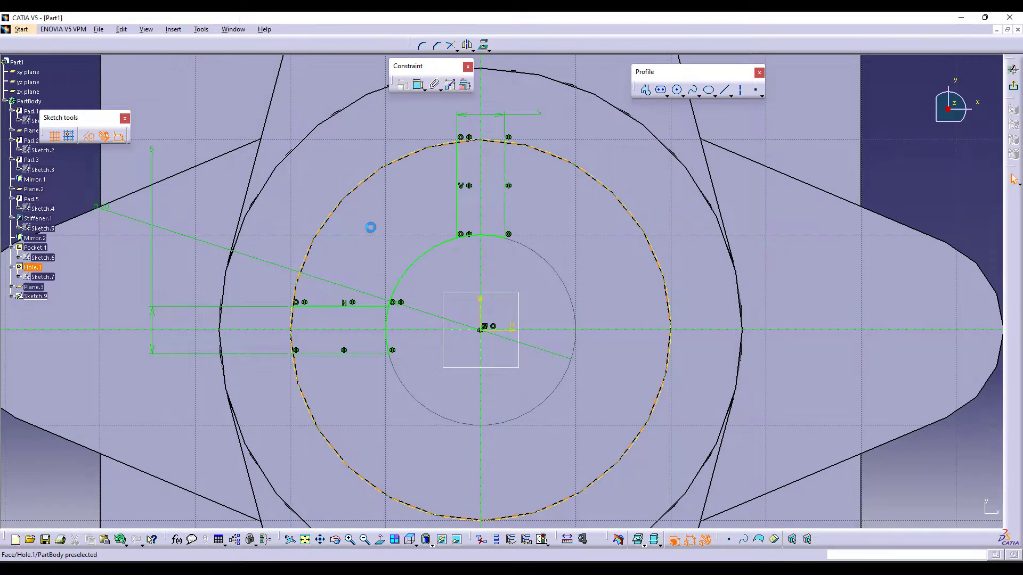
pyautogui.click(451, 46)
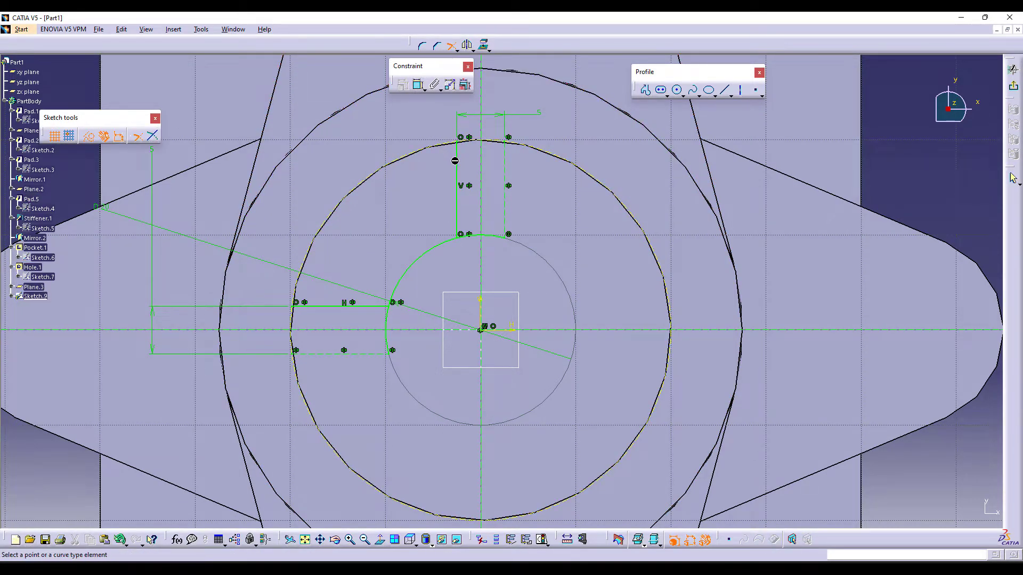
pyautogui.click(457, 164)
pyautogui.click(411, 154)
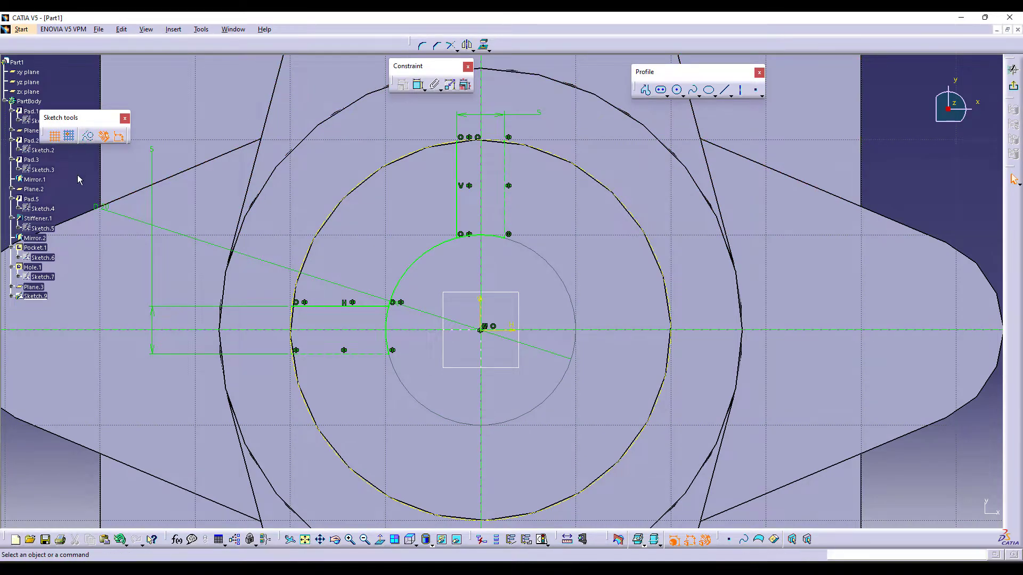
pyautogui.click(451, 46)
pyautogui.click(311, 307)
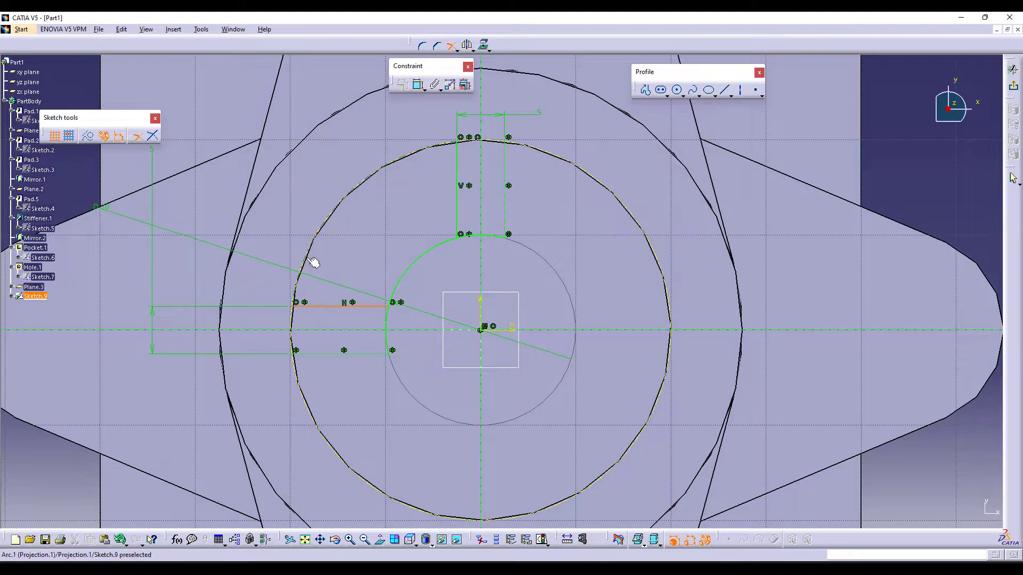
pyautogui.click(308, 257)
# Step: Draw a circle centred on the origin that coincides with the bore edge
pyautogui.moveTo(650, 319); pyautogui.dragTo(605, 389, button='middle')
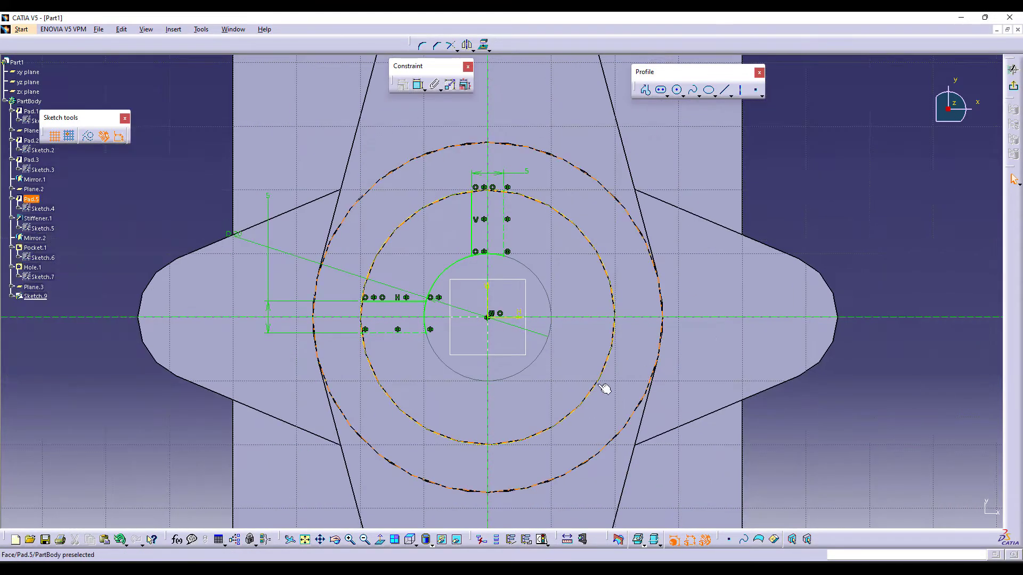
pyautogui.moveTo(803, 427); pyautogui.dragTo(802, 389, button='middle')
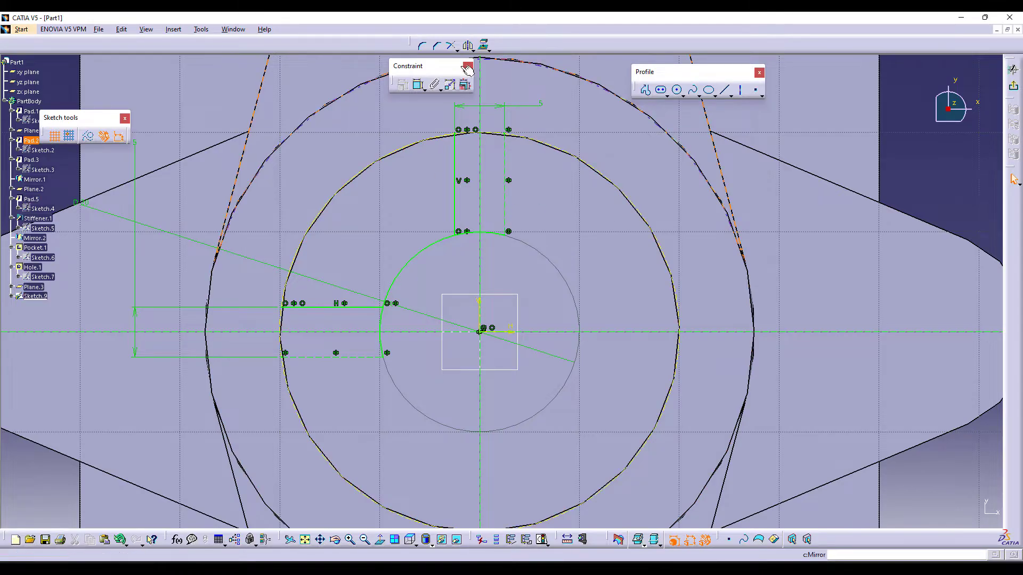
pyautogui.click(677, 90)
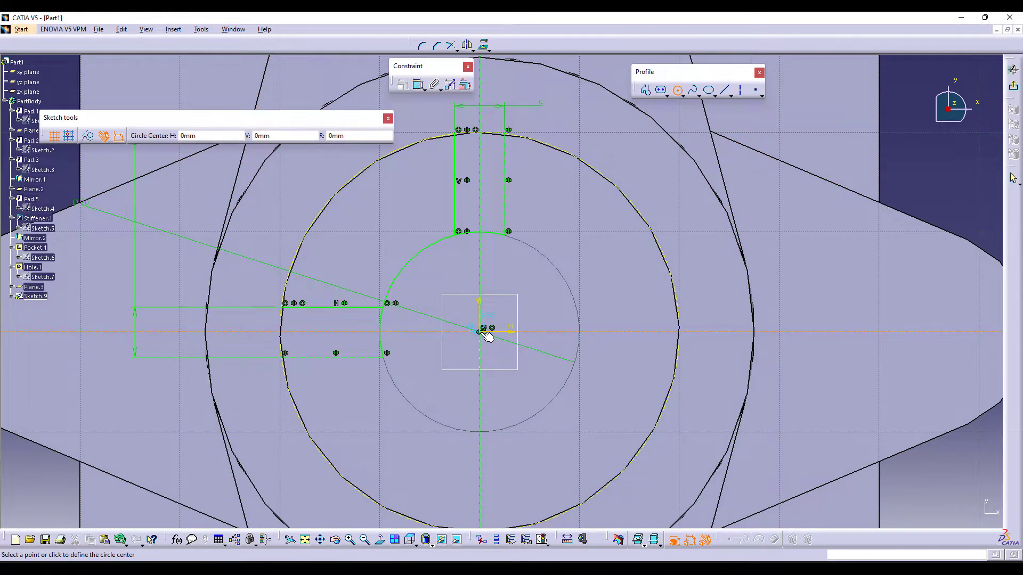
pyautogui.click(481, 332)
pyautogui.click(341, 200)
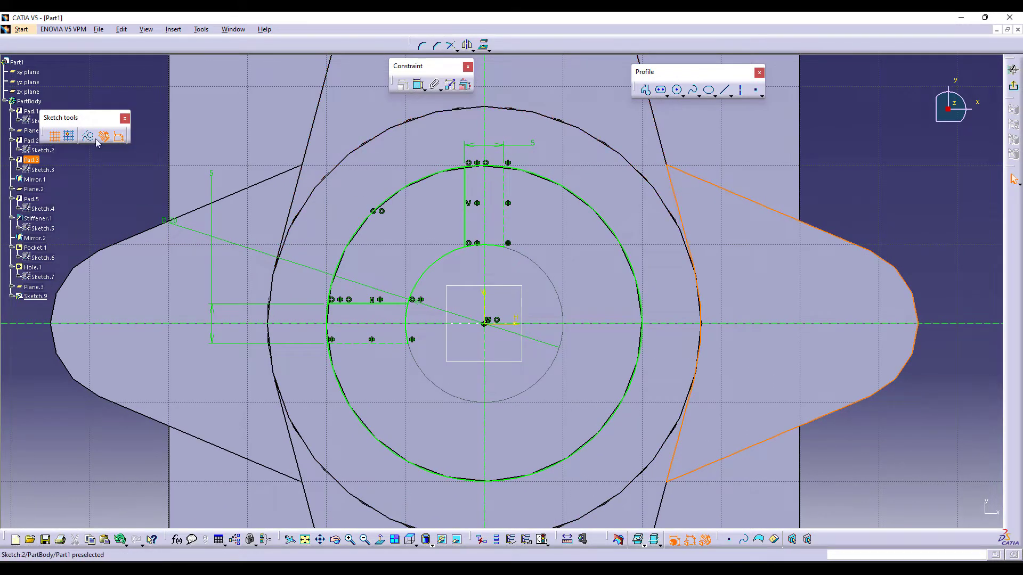
# Step: Quick Trim the outer circle to the upper-left arc between the two solid slot lines, and exit the sketch
pyautogui.click(456, 49)
pyautogui.click(462, 79)
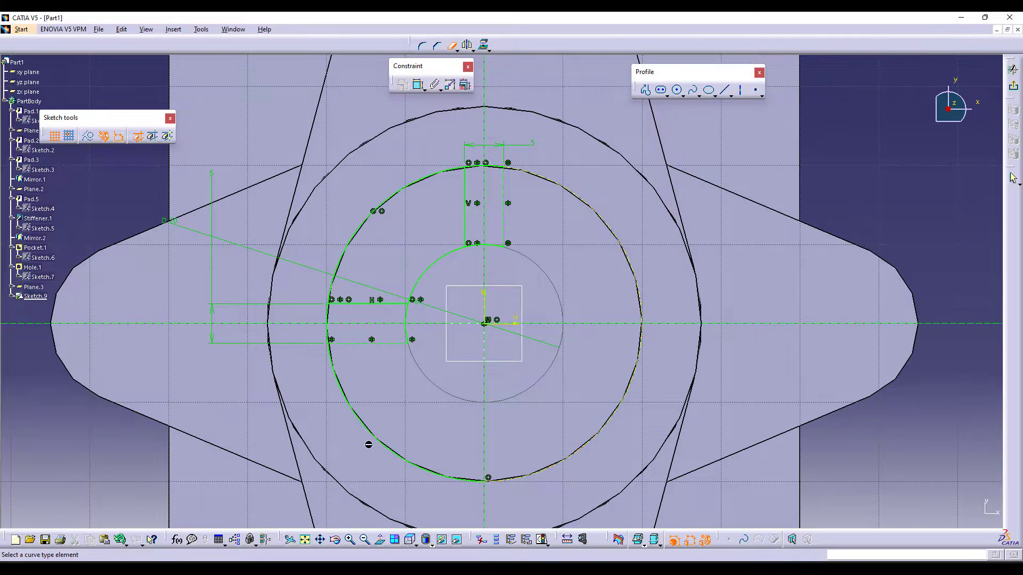
pyautogui.moveTo(325, 356); pyautogui.dragTo(370, 269, button='middle')
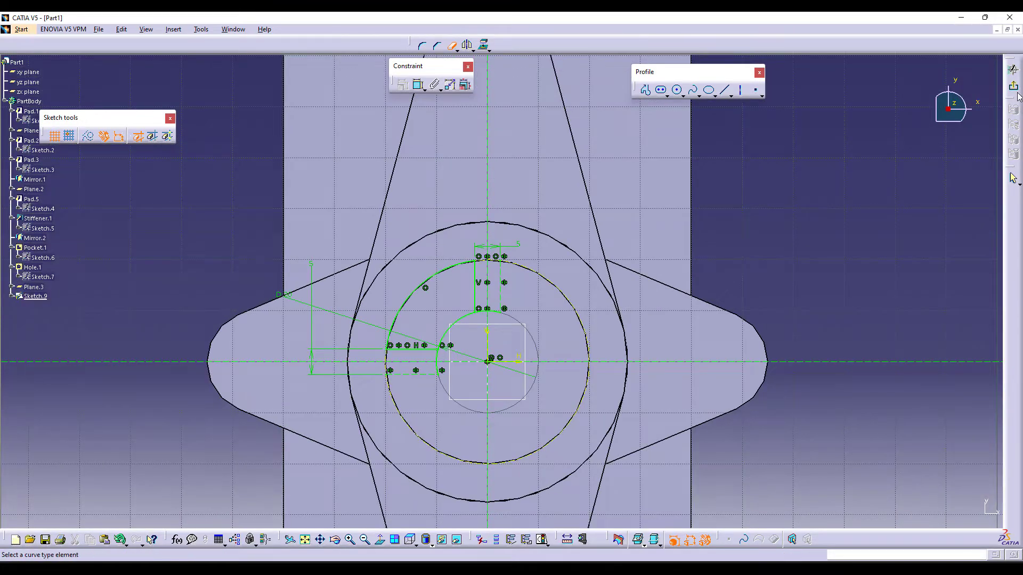
pyautogui.click(1015, 89)
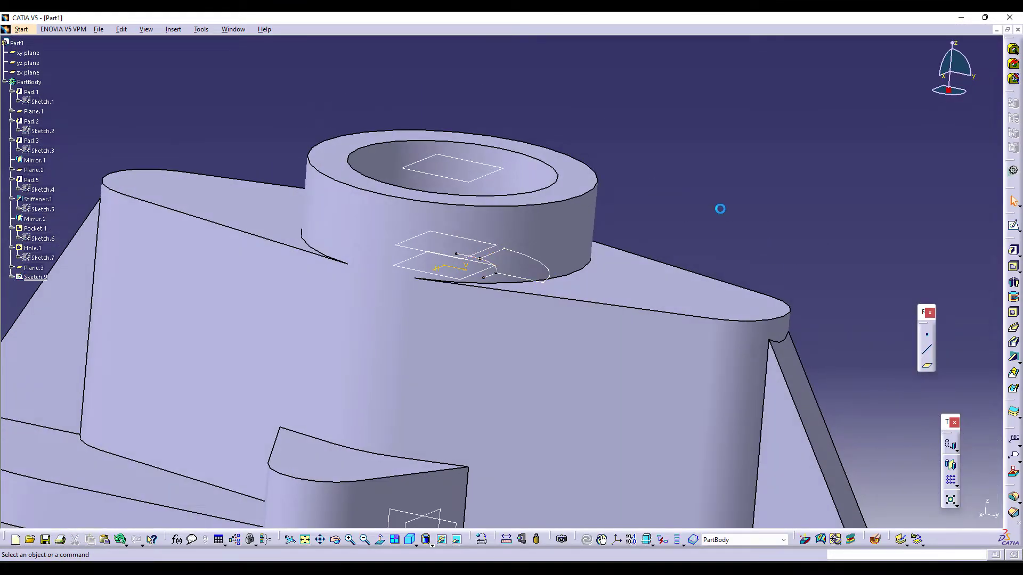
# Step: Reopen the quadrant sketch and Quick Trim the inner arc's excess portions beyond the left vertical and upper horizontal lines
pyautogui.doubleClick(524, 281)
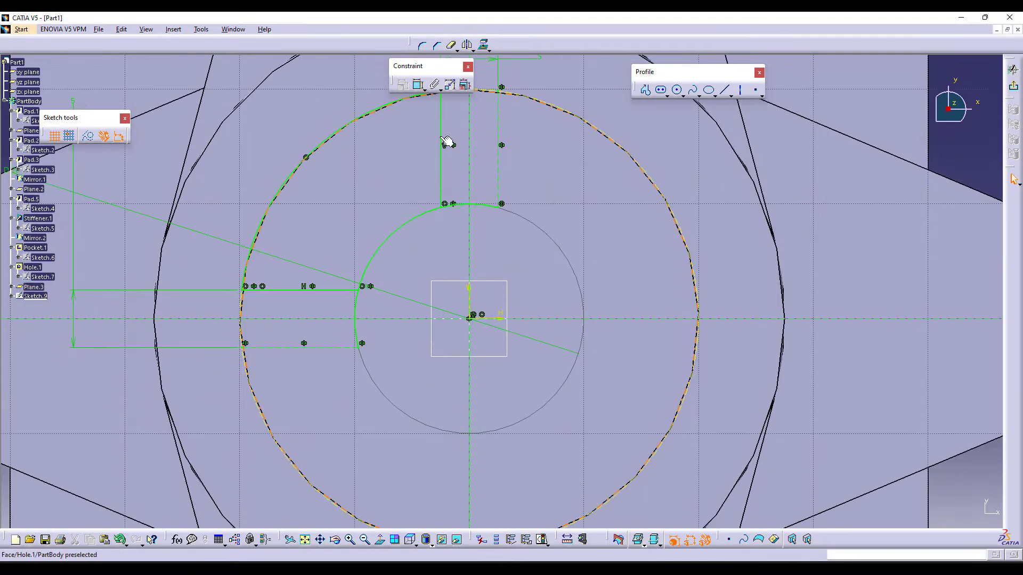
pyautogui.click(452, 203)
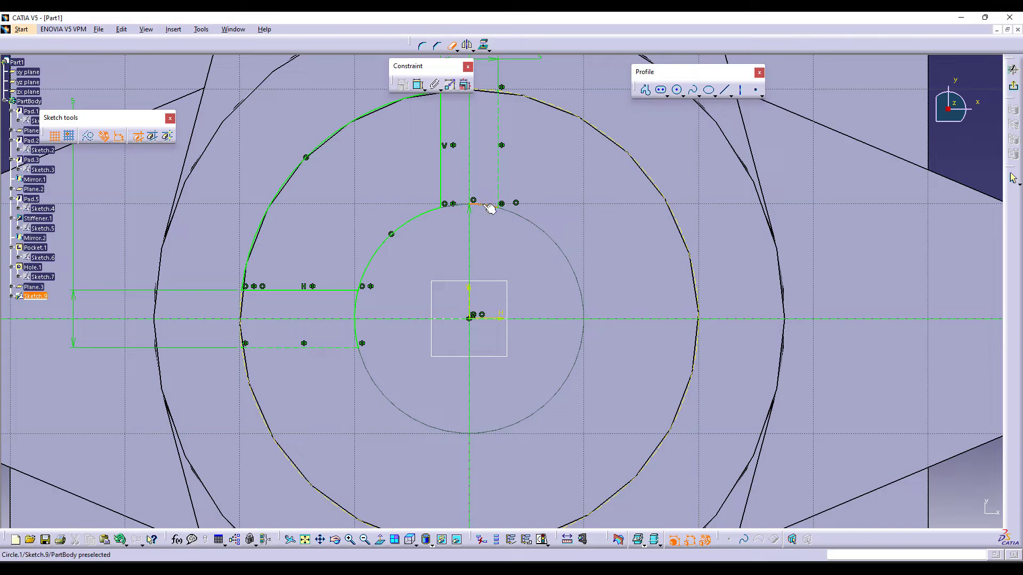
pyautogui.click(356, 330)
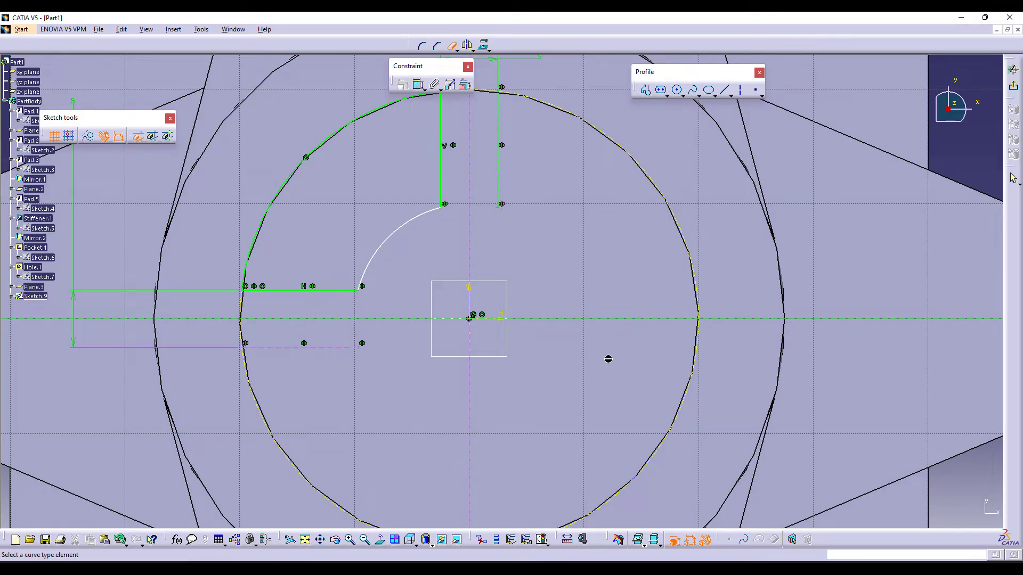
pyautogui.moveTo(502, 307)
pyautogui.mouseDown(button='middle')
pyautogui.moveTo(448, 288)
pyautogui.moveTo(523, 322)
pyautogui.moveTo(504, 333)
pyautogui.mouseUp(button='middle')
# Step: Add a dimension of type Diameter to the inner arc at 20 mm, and exit the sketch
pyautogui.click(418, 84)
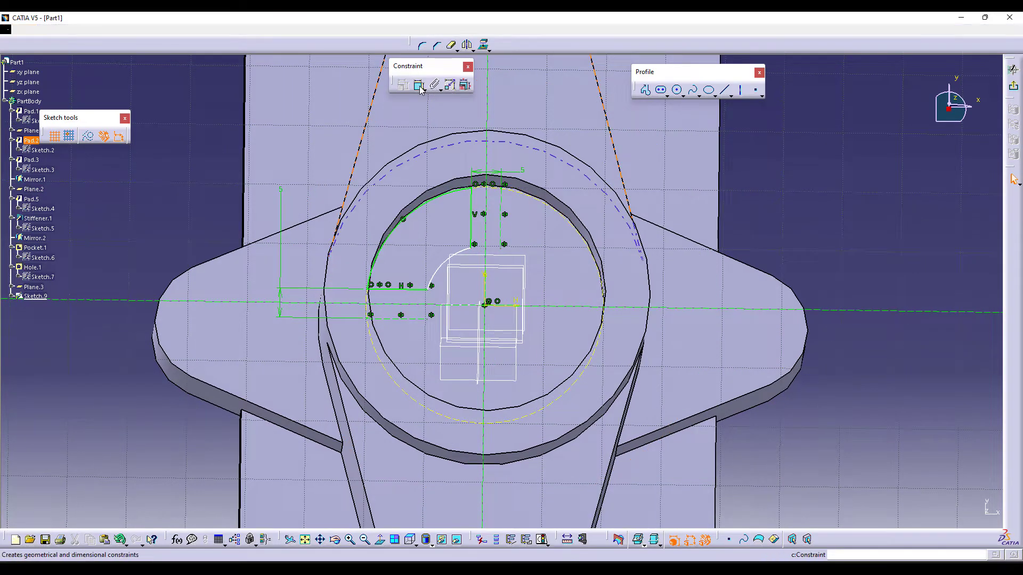
pyautogui.click(437, 260)
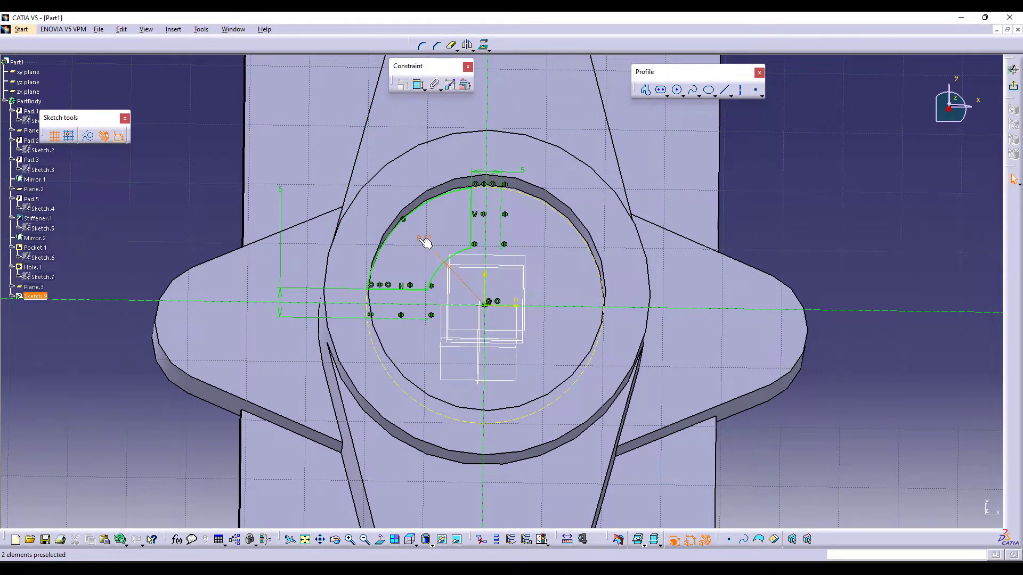
pyautogui.doubleClick(426, 242)
pyautogui.click(867, 484)
pyautogui.click(868, 505)
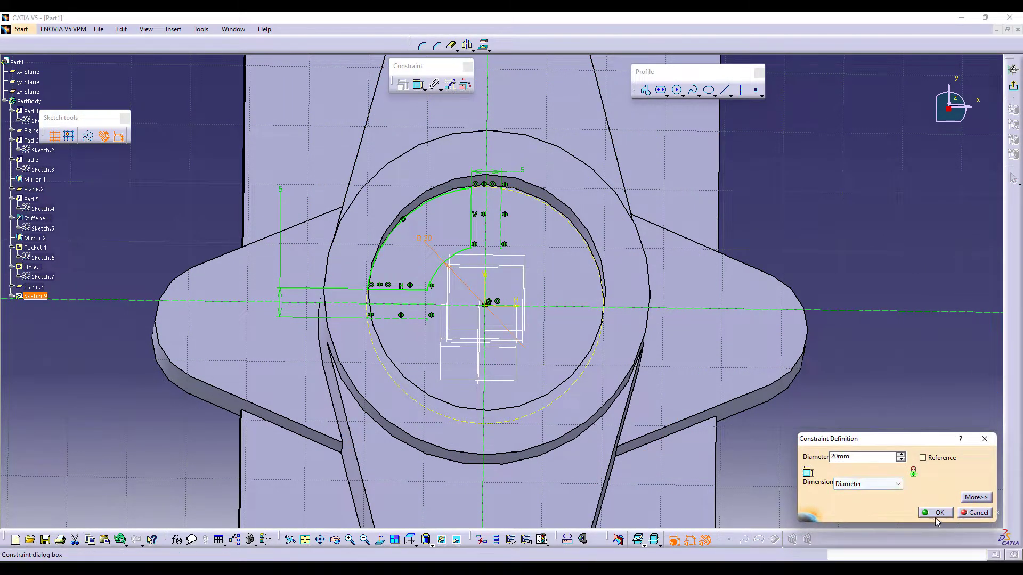
pyautogui.click(936, 517)
pyautogui.click(1015, 89)
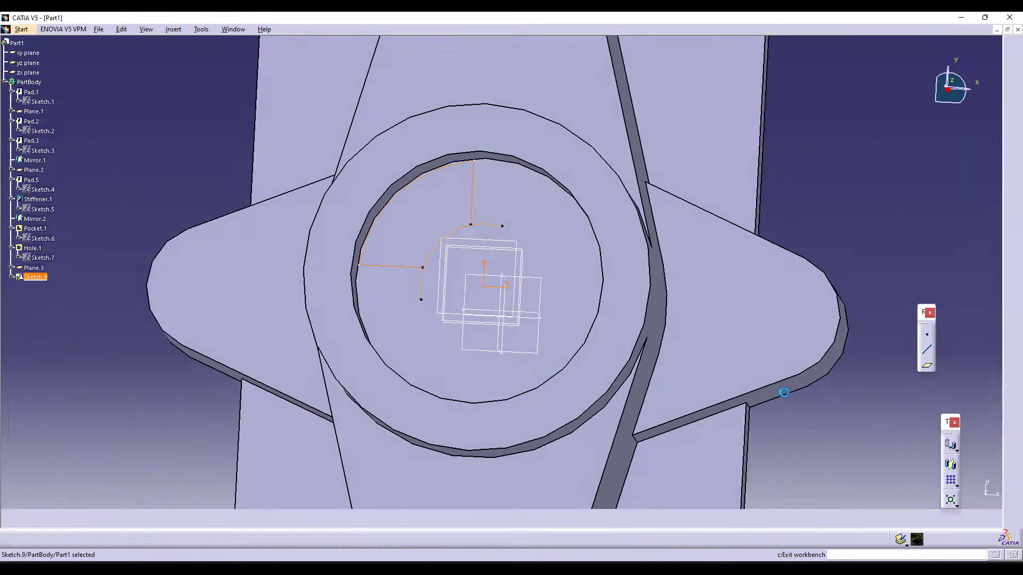
pyautogui.moveTo(602, 262); pyautogui.dragTo(537, 365, button='middle')
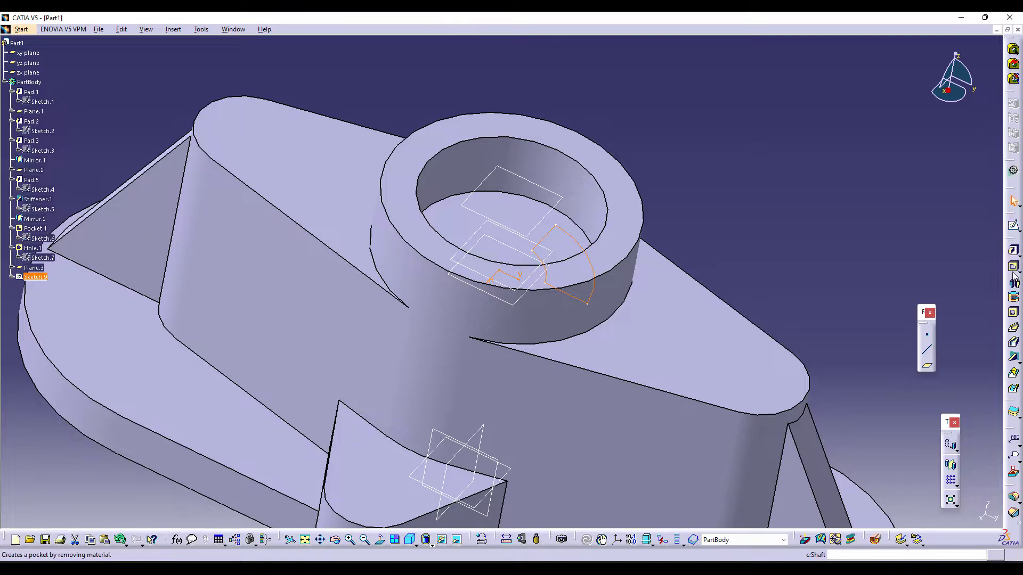
# Step: Cut a pocket from the quadrant sketch inside the boss bore using the Up to next limit
pyautogui.click(1014, 269)
pyautogui.click(943, 372)
pyautogui.click(925, 393)
pyautogui.click(569, 288)
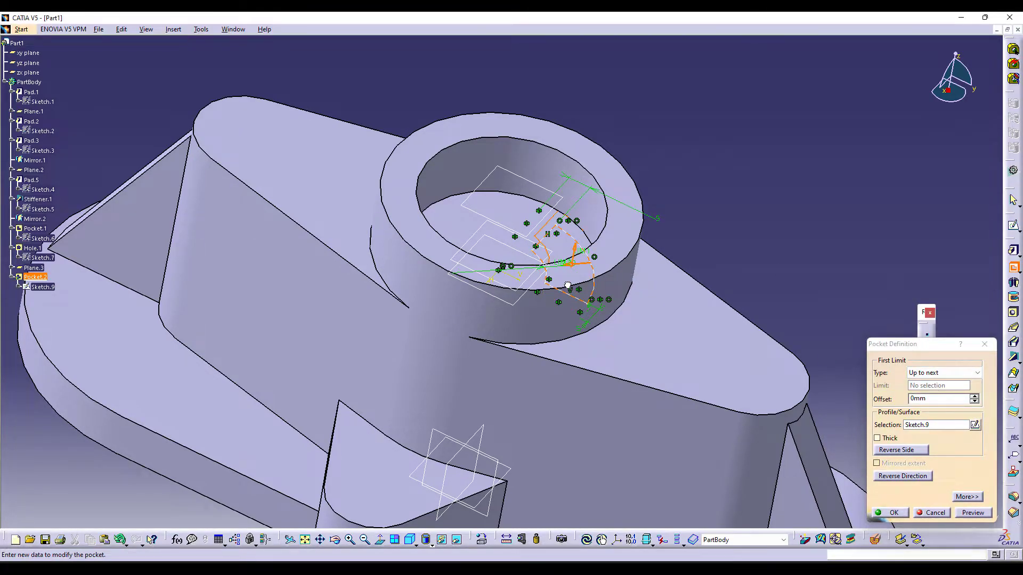
pyautogui.click(890, 513)
# Step: Start a circular pattern of the quadrant pocket and set it to Complete crown with 4 instances
pyautogui.moveTo(623, 273); pyautogui.dragTo(538, 363, button='middle')
pyautogui.click(951, 501)
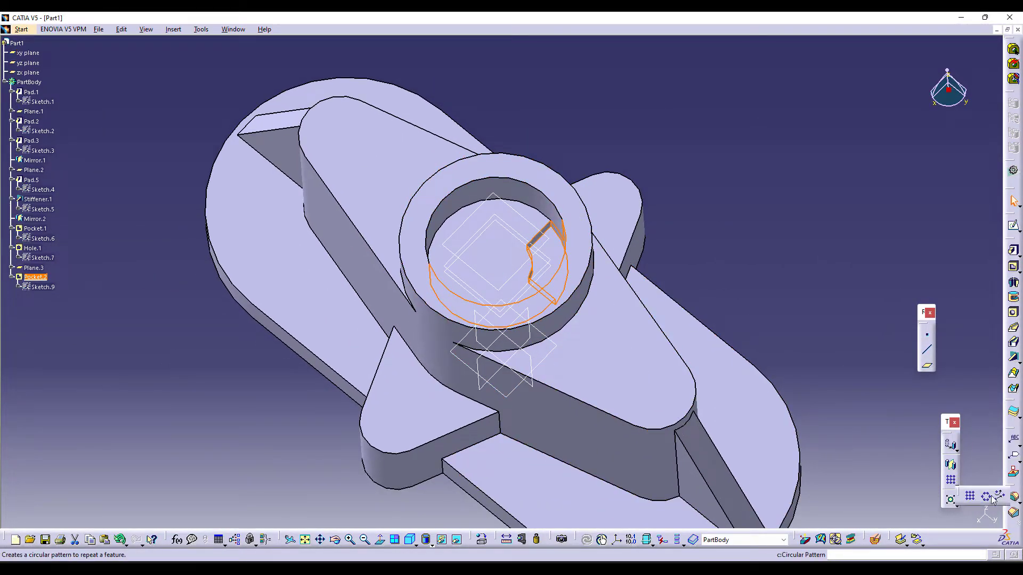
pyautogui.click(985, 496)
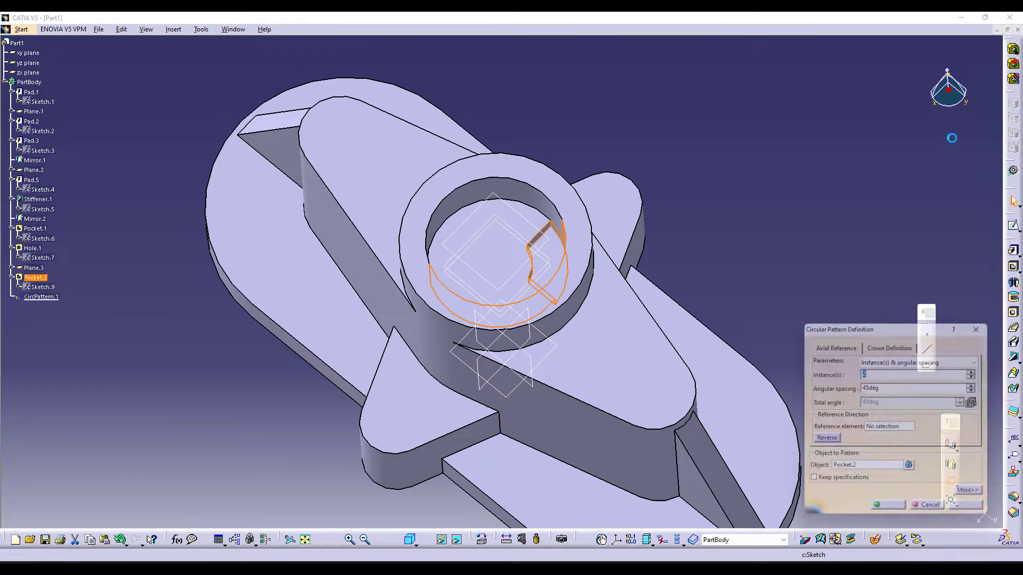
pyautogui.click(885, 361)
pyautogui.click(885, 391)
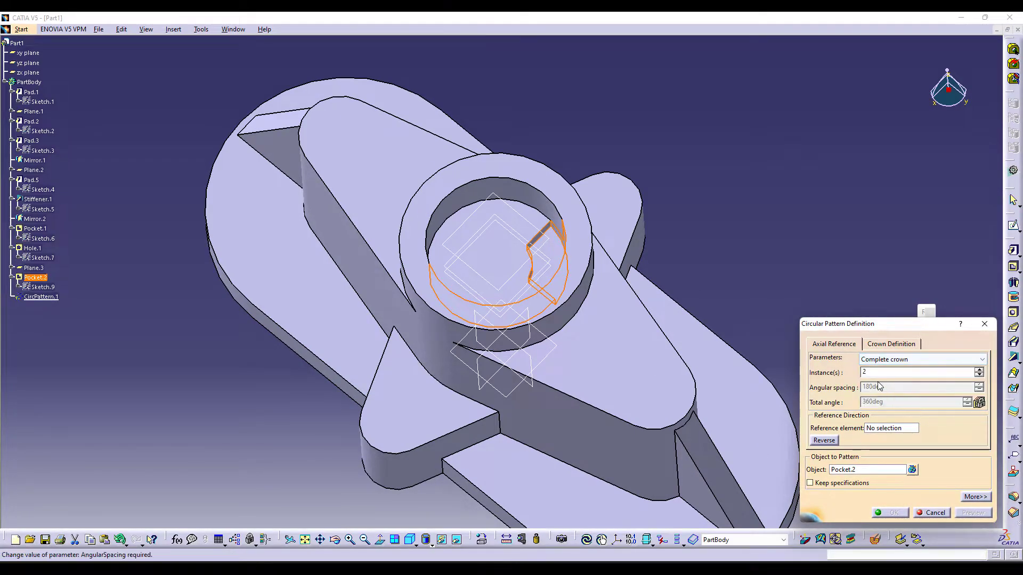
pyautogui.click(854, 251)
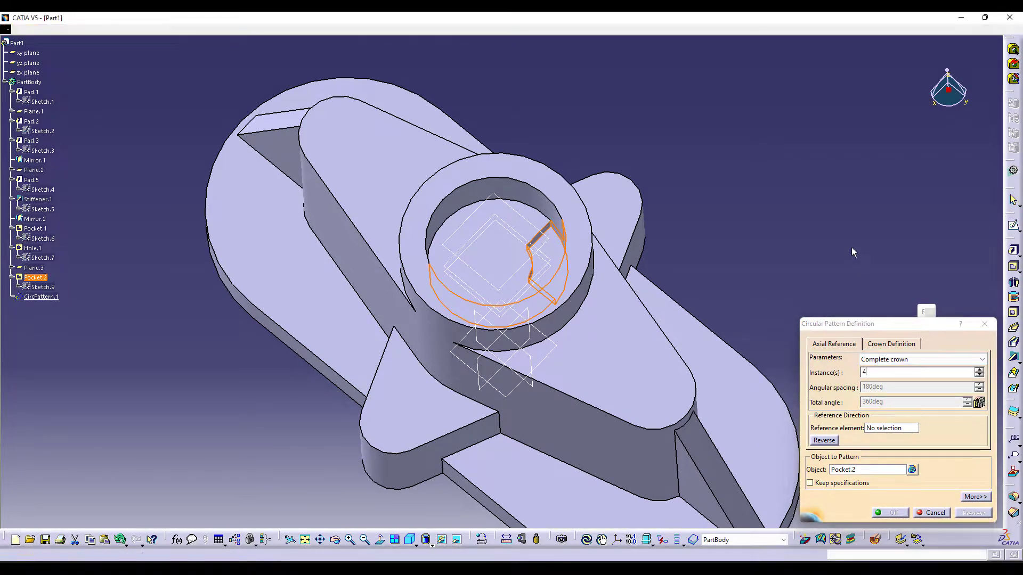
# Step: Use the boss's outer cylindrical face as the pattern's reference element and accept the circular pattern
pyautogui.click(889, 428)
pyautogui.click(568, 332)
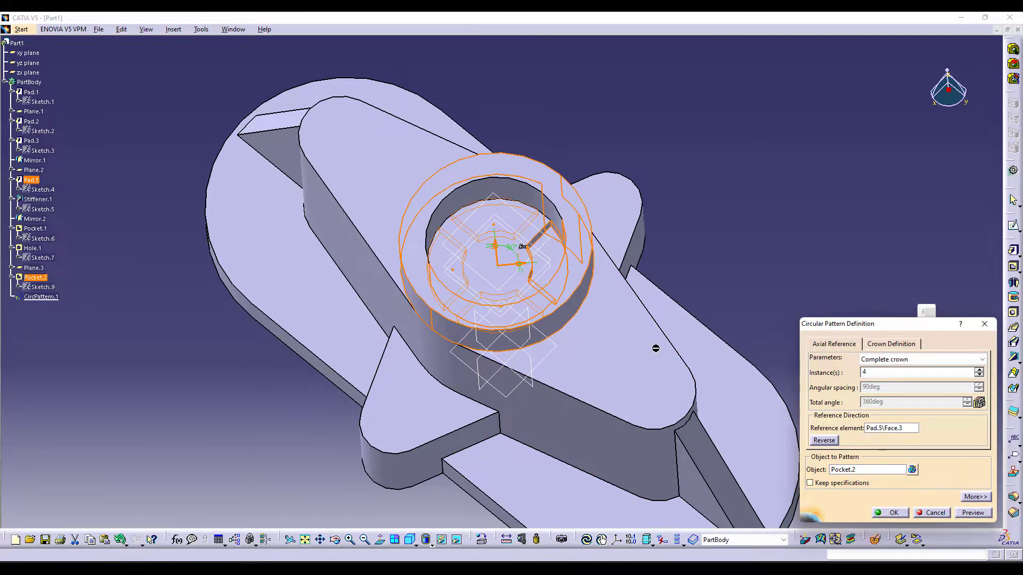
pyautogui.rightClick(894, 427)
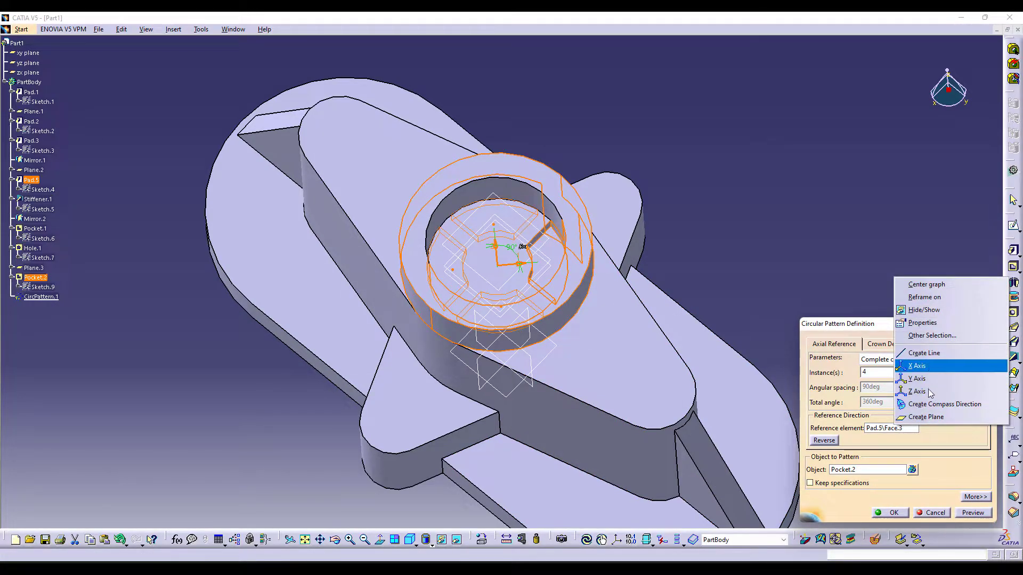
pyautogui.click(413, 536)
pyautogui.click(412, 538)
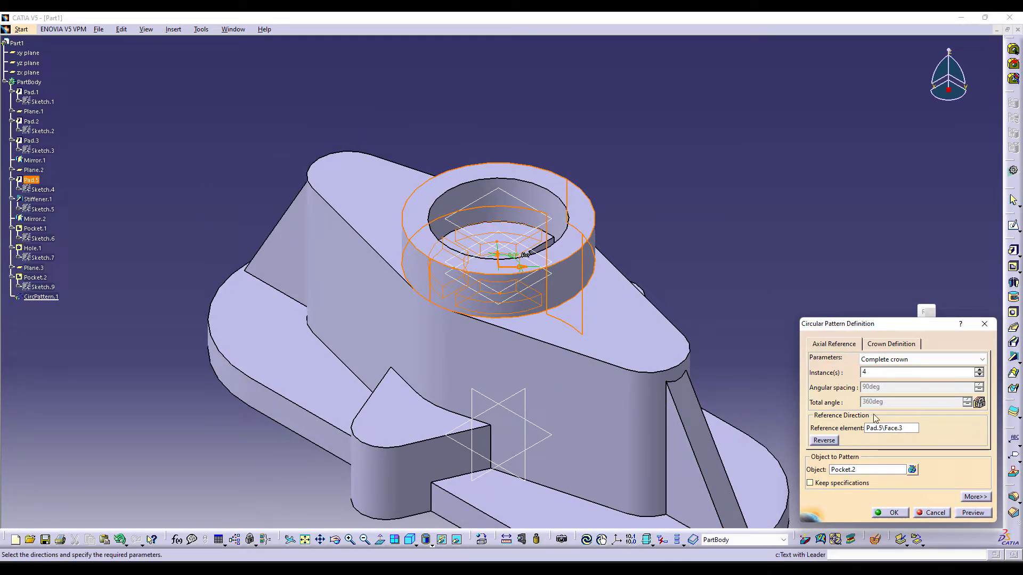
pyautogui.rightClick(883, 435)
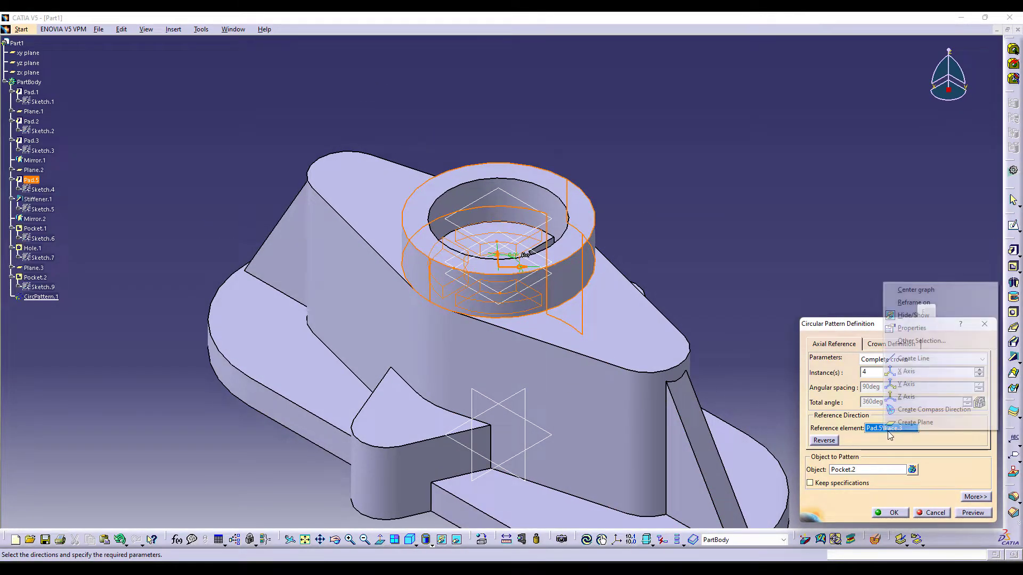
pyautogui.click(909, 400)
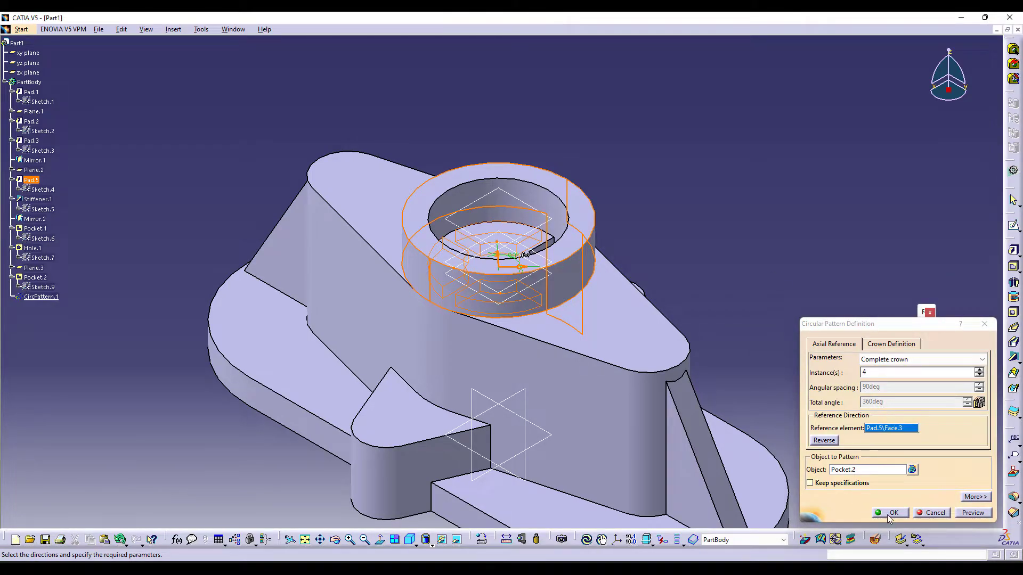
pyautogui.click(889, 515)
# Step: Check the centre bore on the reference drawing, start a hole on the underside recess floor, and open its positioning sketch
pyautogui.moveTo(665, 219)
pyautogui.mouseDown(button='middle')
pyautogui.moveTo(491, 365)
pyautogui.moveTo(526, 443)
pyautogui.moveTo(567, 375)
pyautogui.moveTo(552, 358)
pyautogui.mouseUp(button='middle')
pyautogui.hotkey('alt', 'Tab')
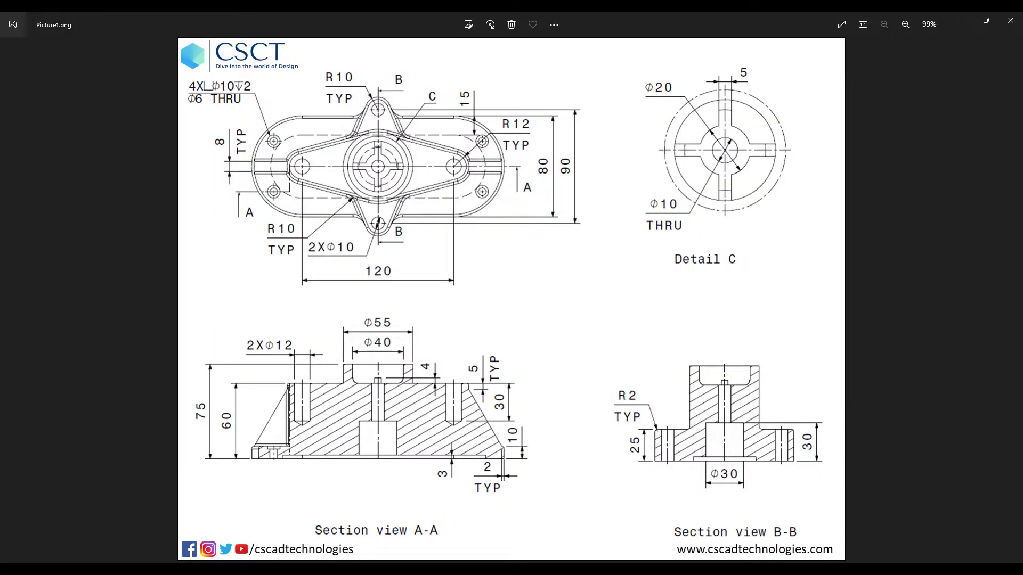
pyautogui.hotkey('alt', 'Tab')
pyautogui.moveTo(566, 448); pyautogui.dragTo(640, 359, button='middle')
pyautogui.moveTo(547, 453); pyautogui.dragTo(603, 433, button='middle')
pyautogui.moveTo(580, 366); pyautogui.dragTo(574, 331, button='middle')
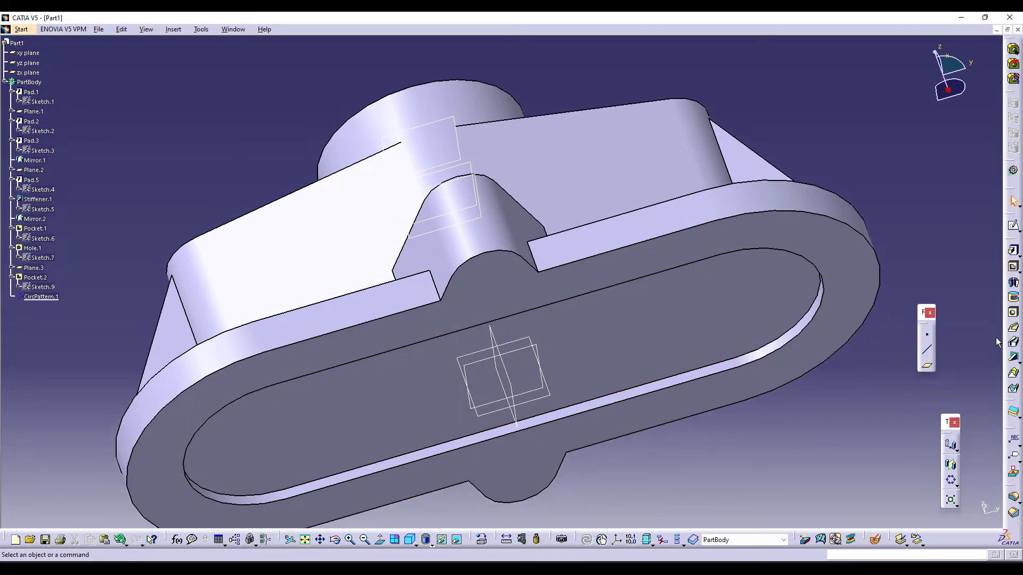
pyautogui.click(1013, 313)
pyautogui.click(676, 359)
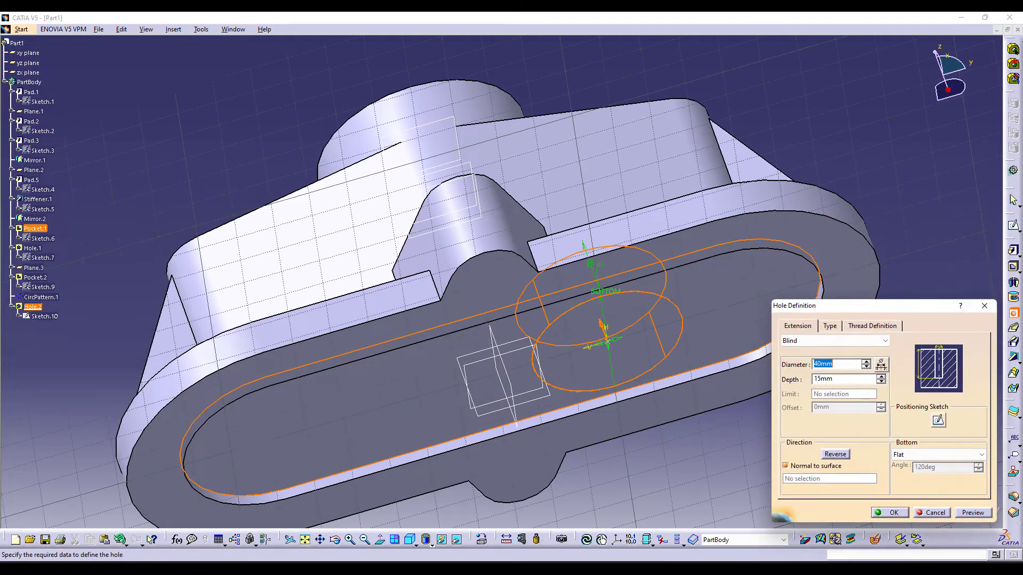
pyautogui.click(728, 476)
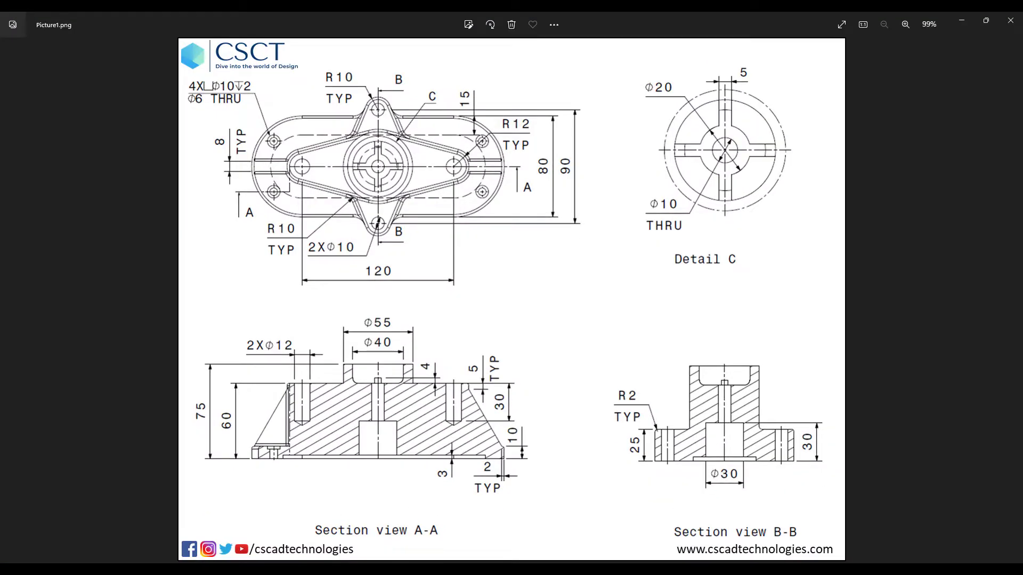
pyautogui.click(615, 565)
pyautogui.click(938, 420)
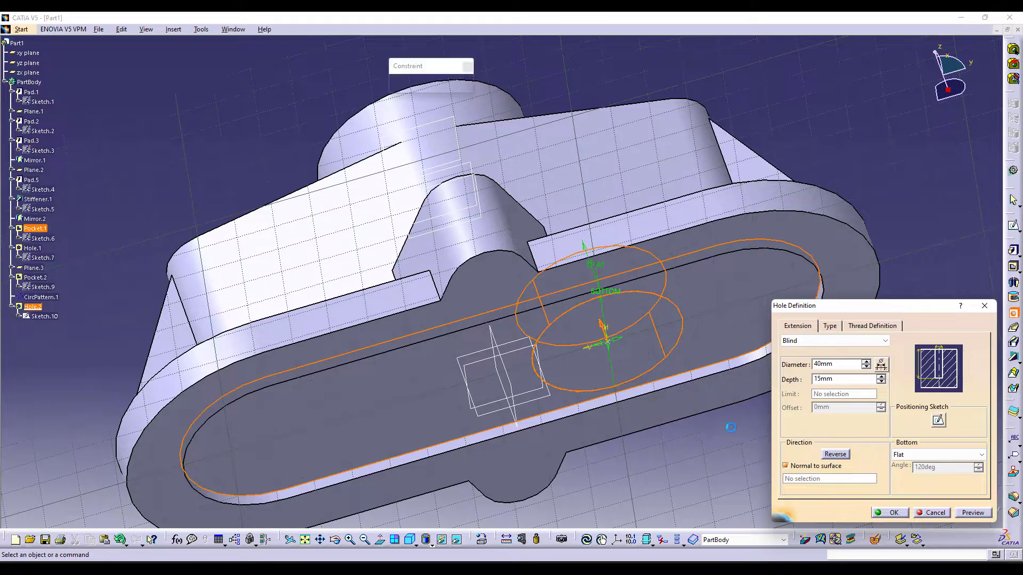
pyautogui.moveTo(722, 398); pyautogui.dragTo(723, 435, button='middle')
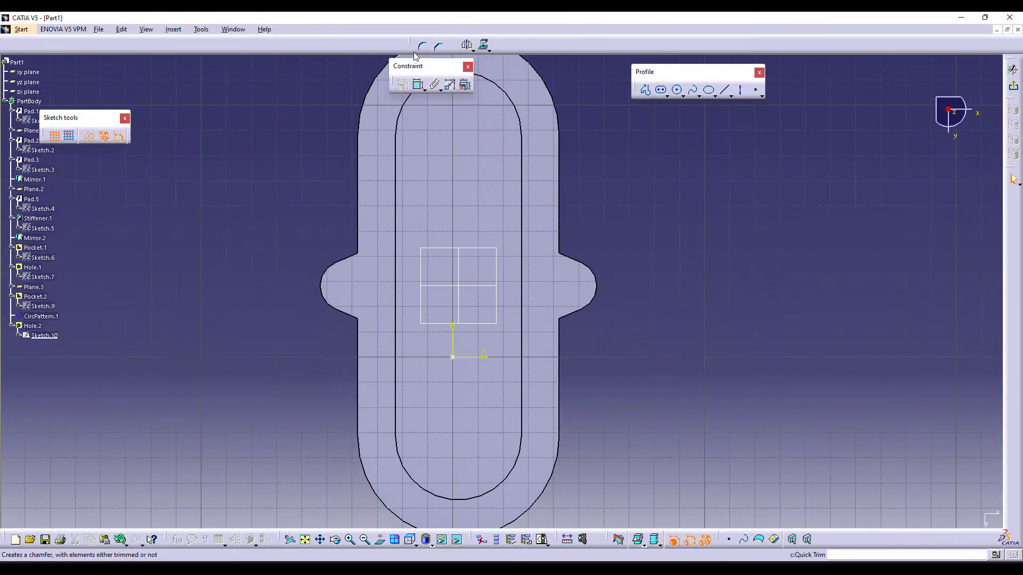
# Step: Make the hole's centre point coincident with the horizontal and vertical reference plane lines, and exit the positioning sketch
pyautogui.click(453, 358)
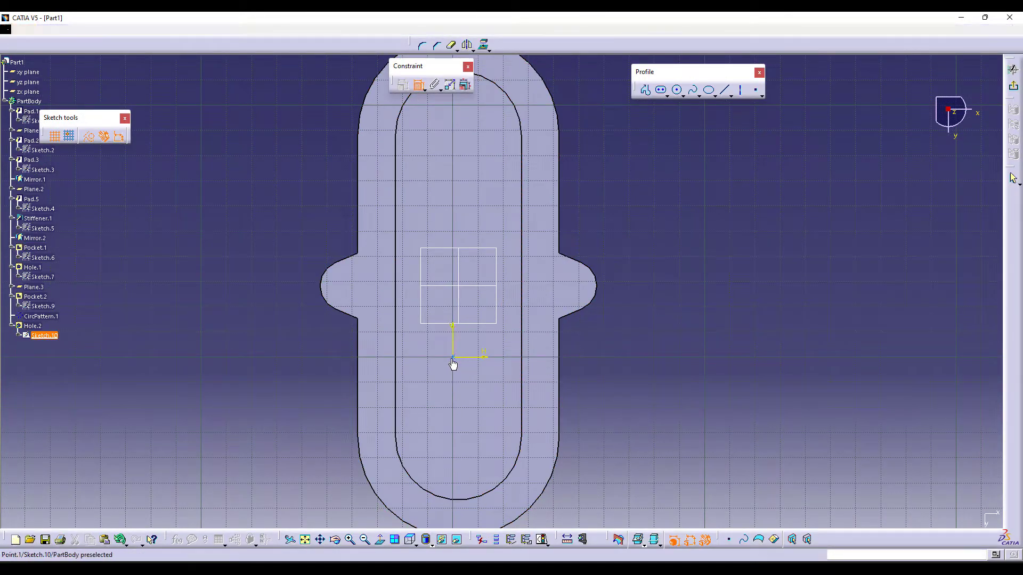
pyautogui.click(475, 286)
pyautogui.rightClick(646, 258)
pyautogui.click(672, 302)
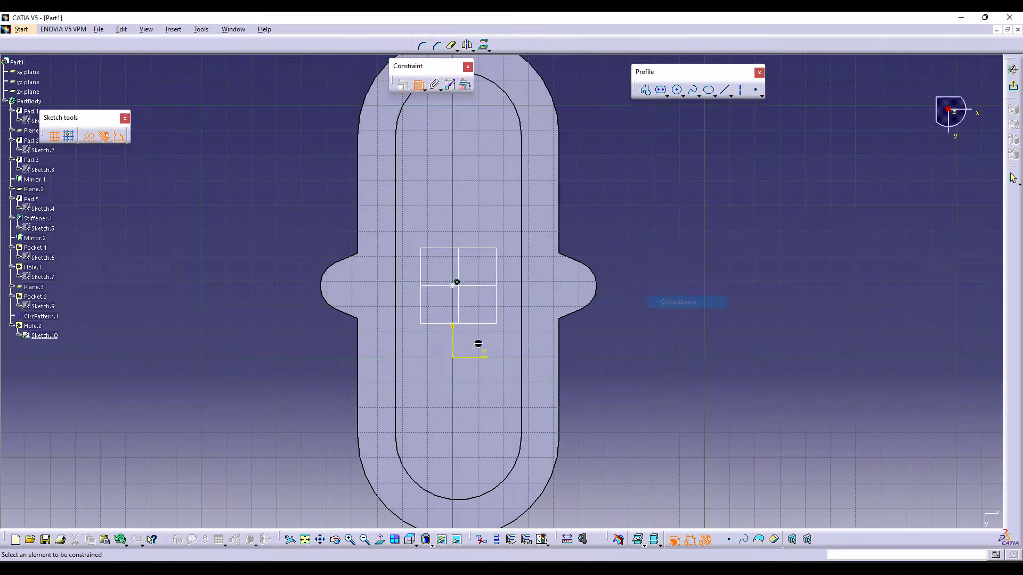
pyautogui.click(454, 288)
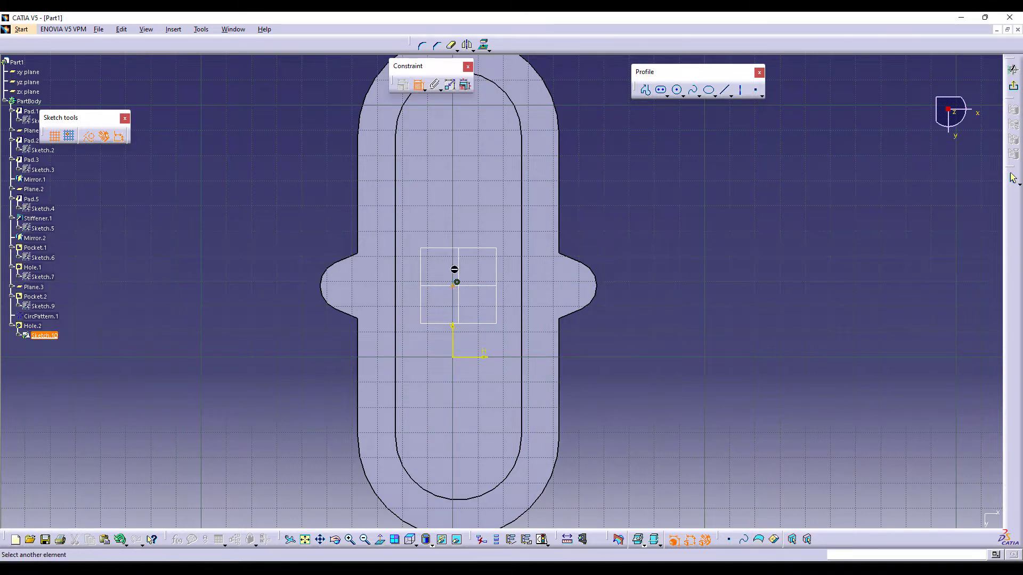
pyautogui.click(457, 267)
pyautogui.rightClick(635, 196)
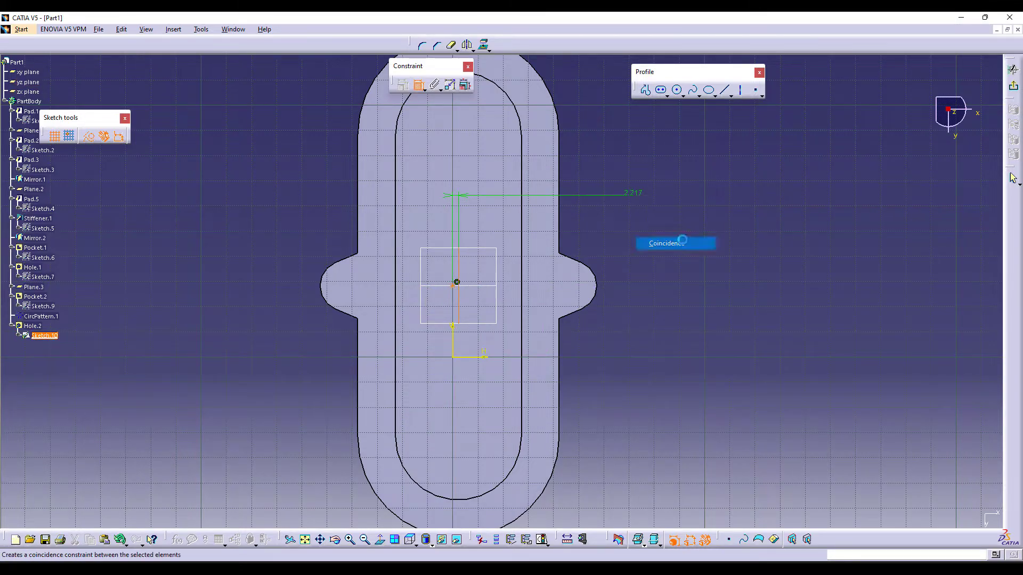
pyautogui.click(664, 242)
pyautogui.click(1011, 63)
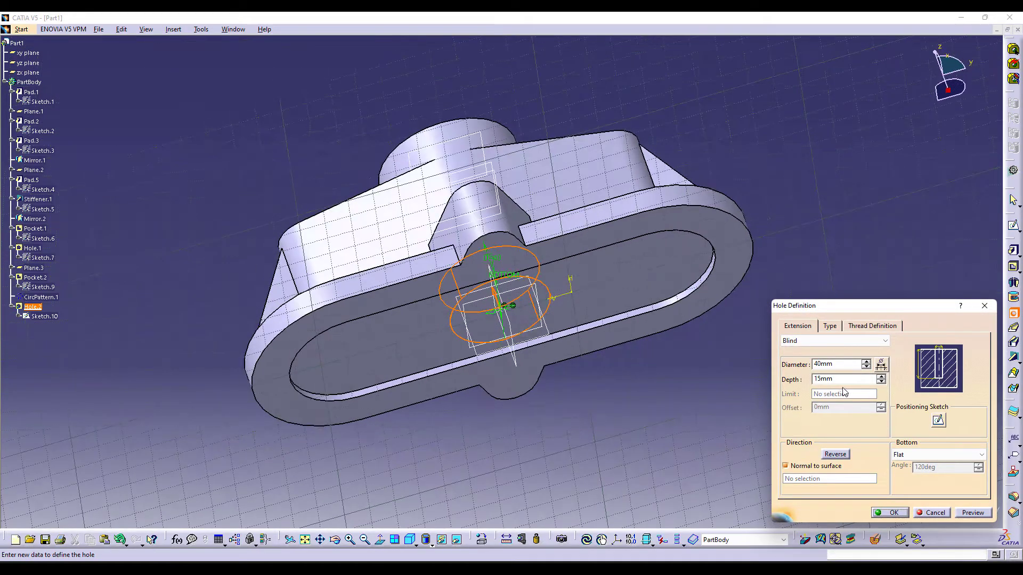
# Step: Set the underside hole's diameter to 30 mm and its depth to 30 mm, and create the hole
pyautogui.doubleClick(838, 364)
pyautogui.write('30')
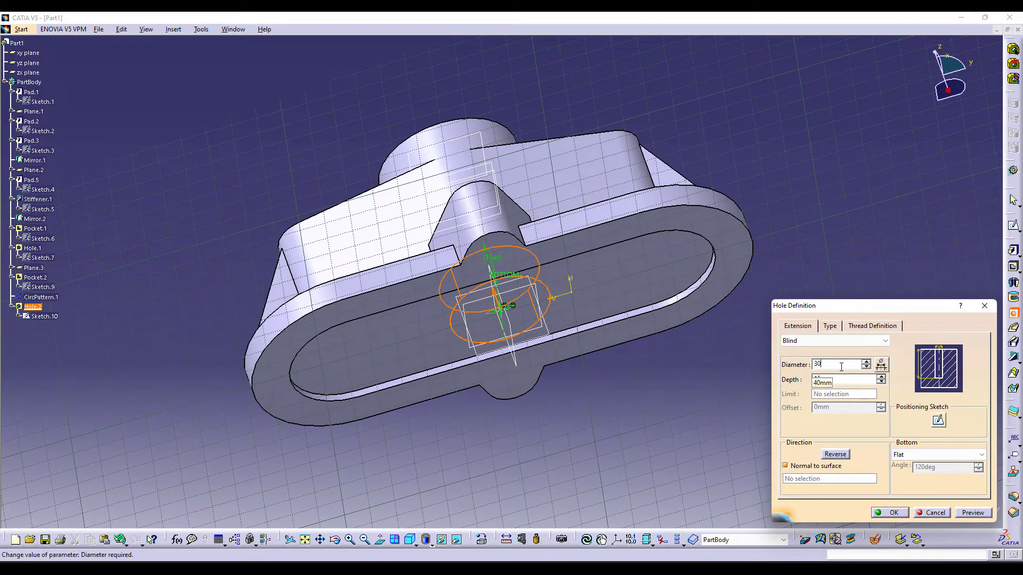
pyautogui.doubleClick(838, 378)
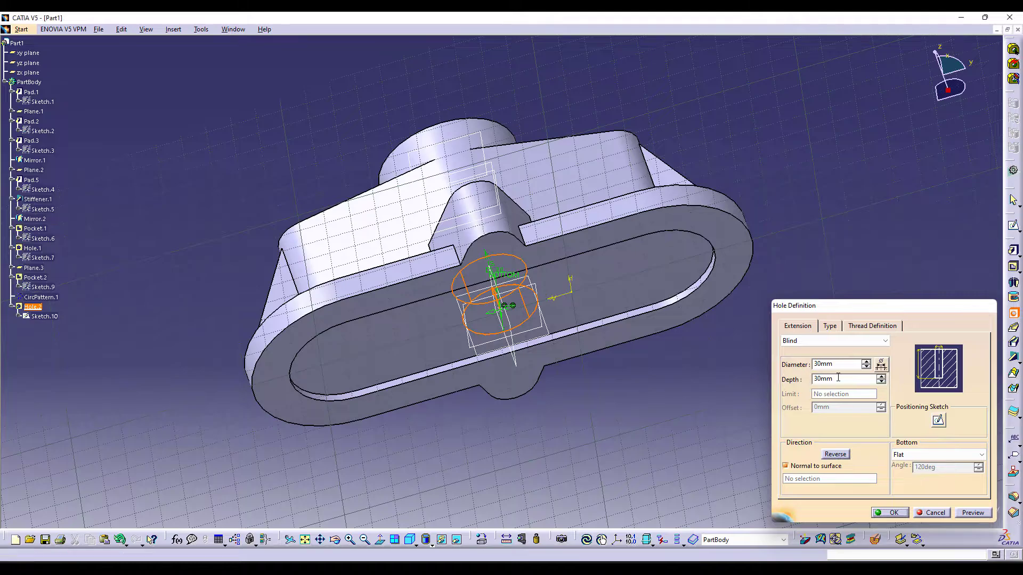
pyautogui.press('Return')
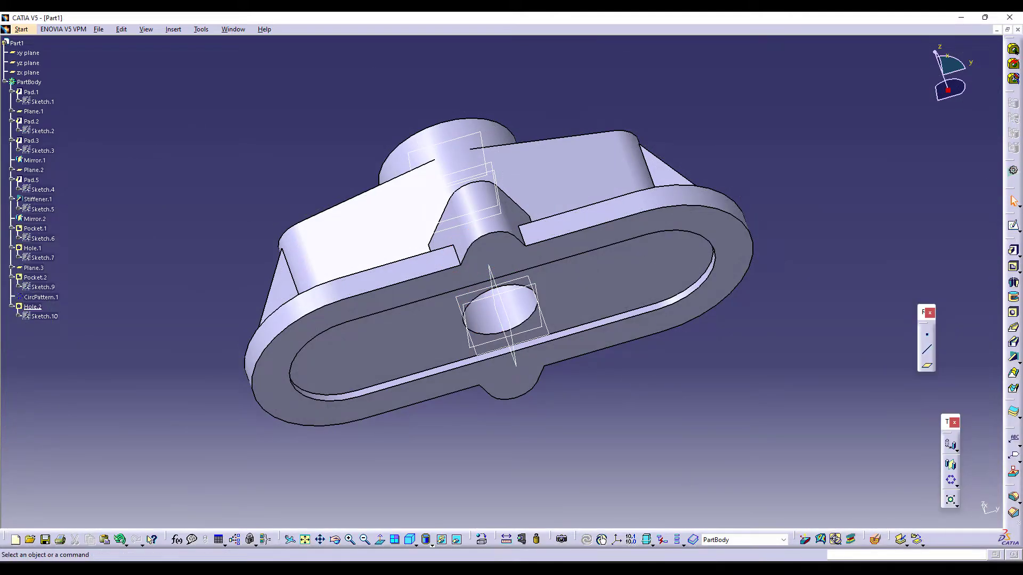
# Step: Start a 10 mm diameter hole on the cross-shaped face inside the boss bore, with the Up To Next extension
pyautogui.click(410, 541)
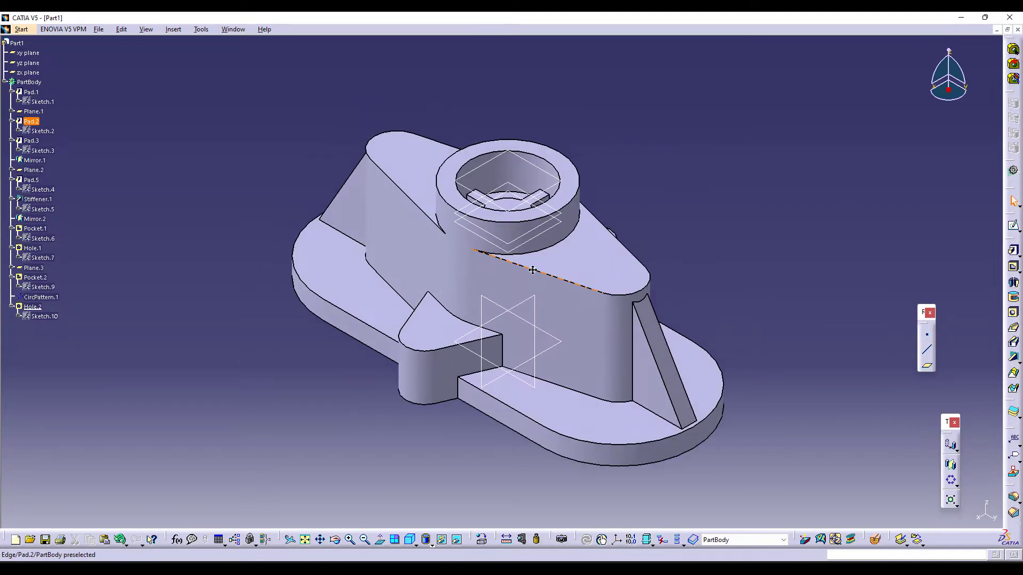
pyautogui.hotkey('alt', 'Tab')
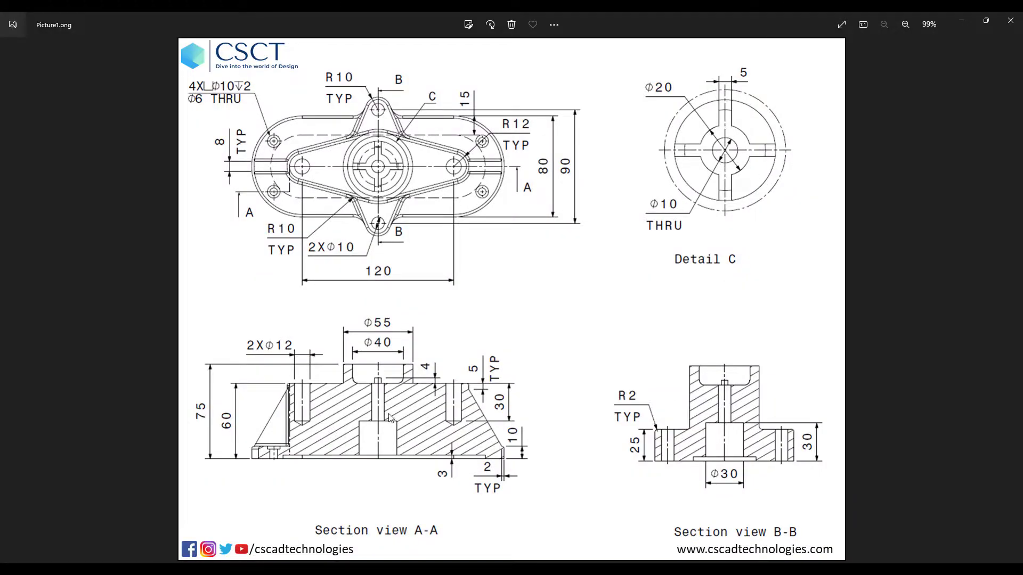
pyautogui.hotkey('alt', 'Tab')
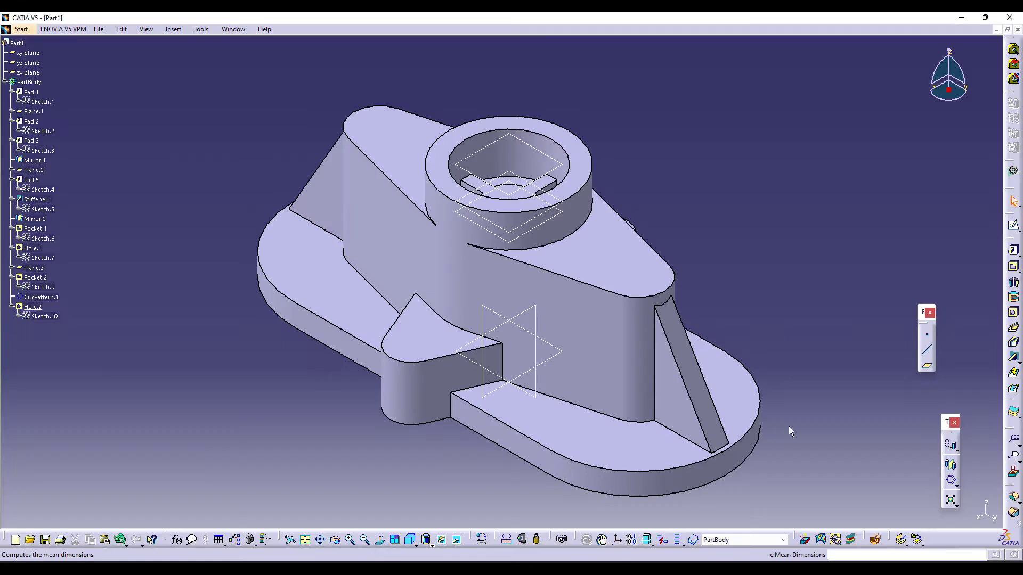
pyautogui.moveTo(507, 198)
pyautogui.mouseDown(button='middle')
pyautogui.moveTo(505, 229)
pyautogui.moveTo(505, 209)
pyautogui.mouseUp(button='middle')
pyautogui.click(505, 209)
pyautogui.write('10')
pyautogui.click(834, 343)
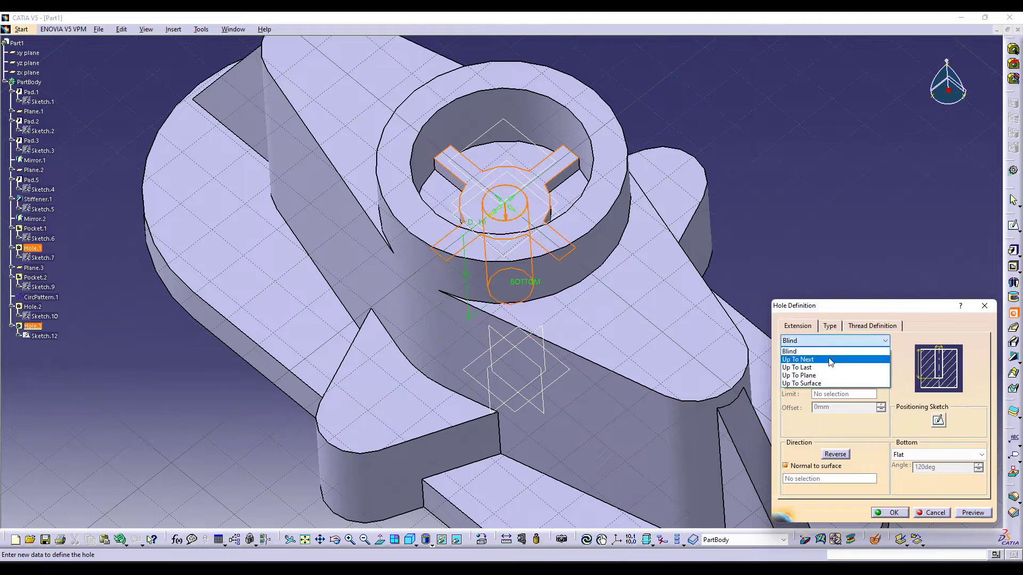
pyautogui.click(830, 358)
# Step: Centre the hole's positioning point on the cross hub's arc, exit the sketch, and create the hole
pyautogui.click(939, 420)
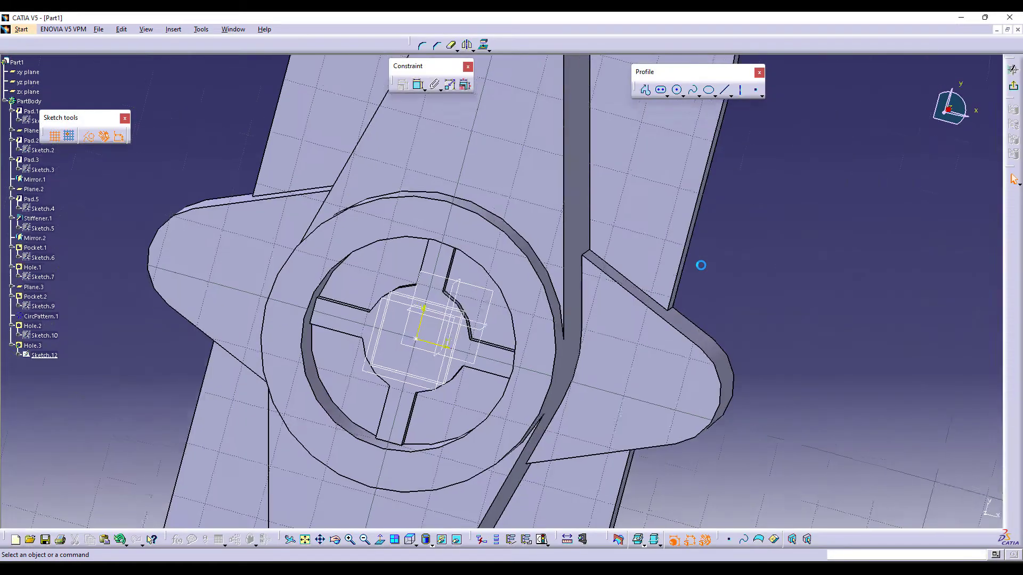
pyautogui.click(419, 86)
pyautogui.click(464, 306)
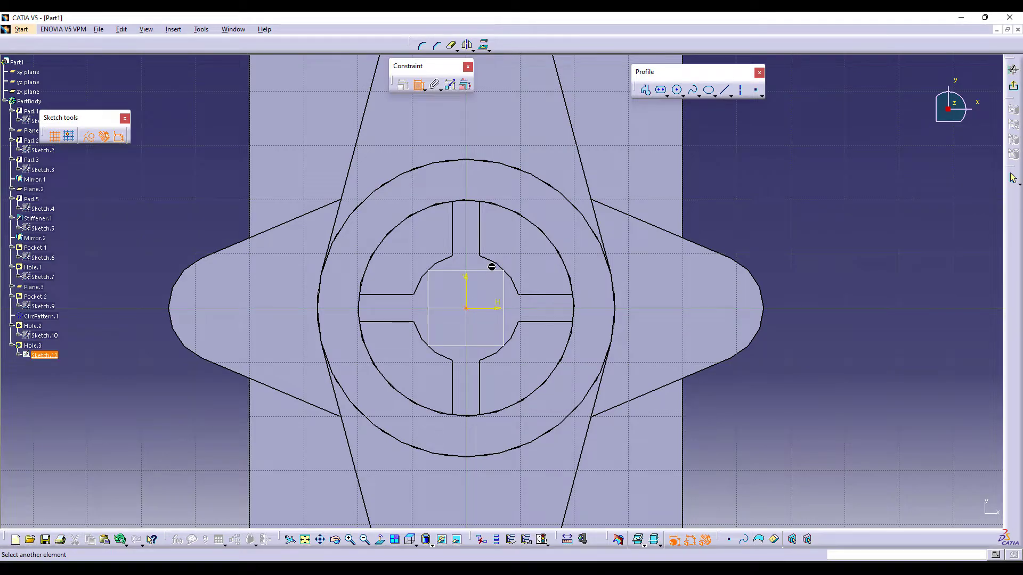
pyautogui.click(498, 265)
pyautogui.rightClick(751, 209)
pyautogui.click(772, 282)
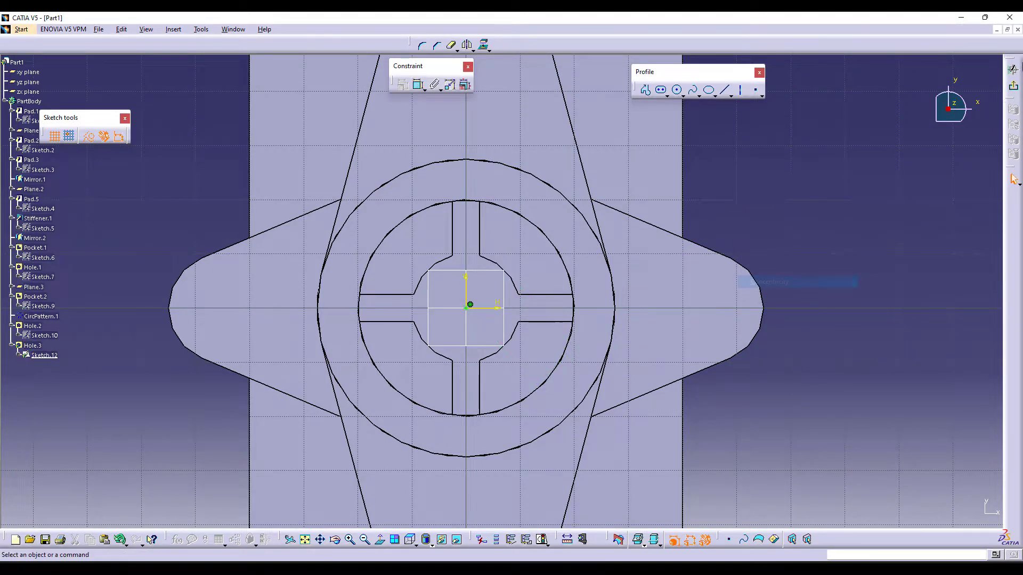
pyautogui.click(1013, 86)
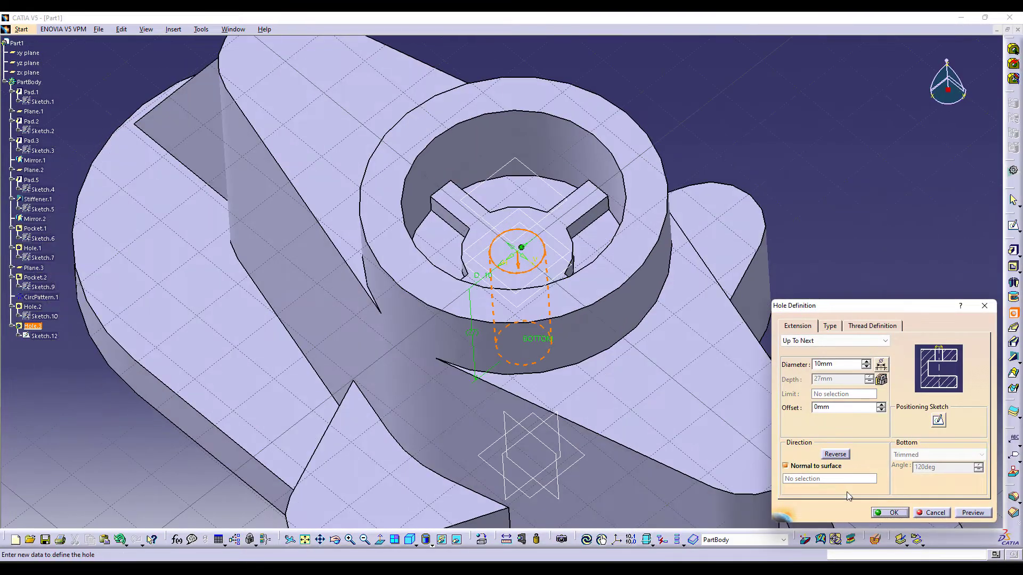
pyautogui.click(888, 513)
# Step: Check the remaining hole dimensions on the reference drawing
pyautogui.moveTo(621, 155); pyautogui.dragTo(692, 283, button='middle')
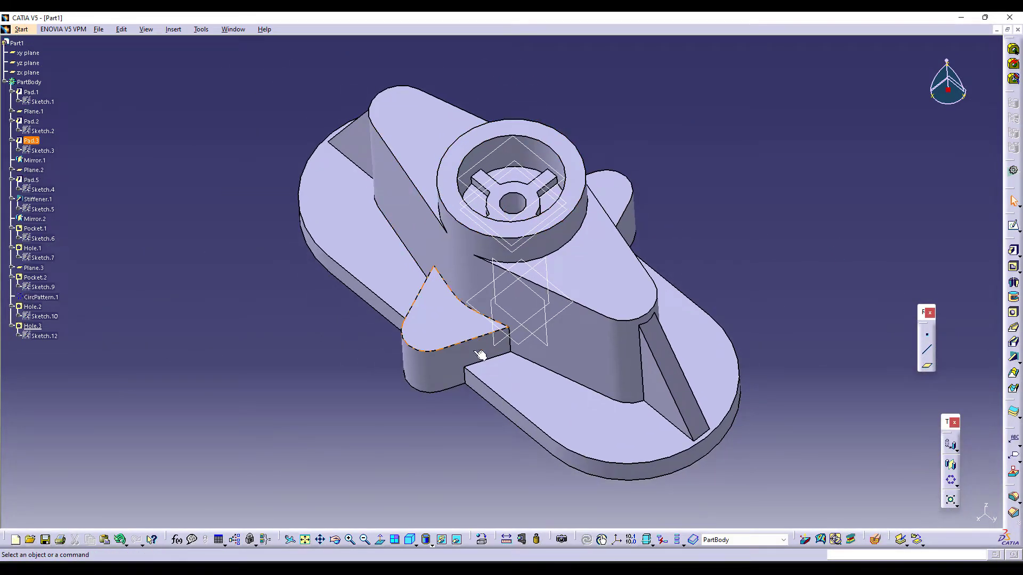
pyautogui.hotkey('alt', 'Tab')
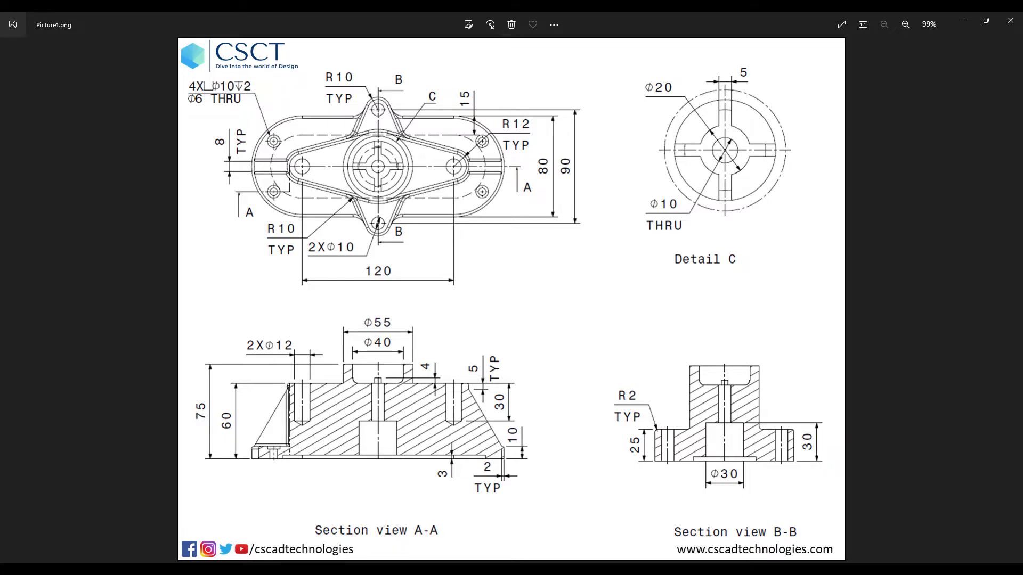
pyautogui.hotkey('alt', 'Tab')
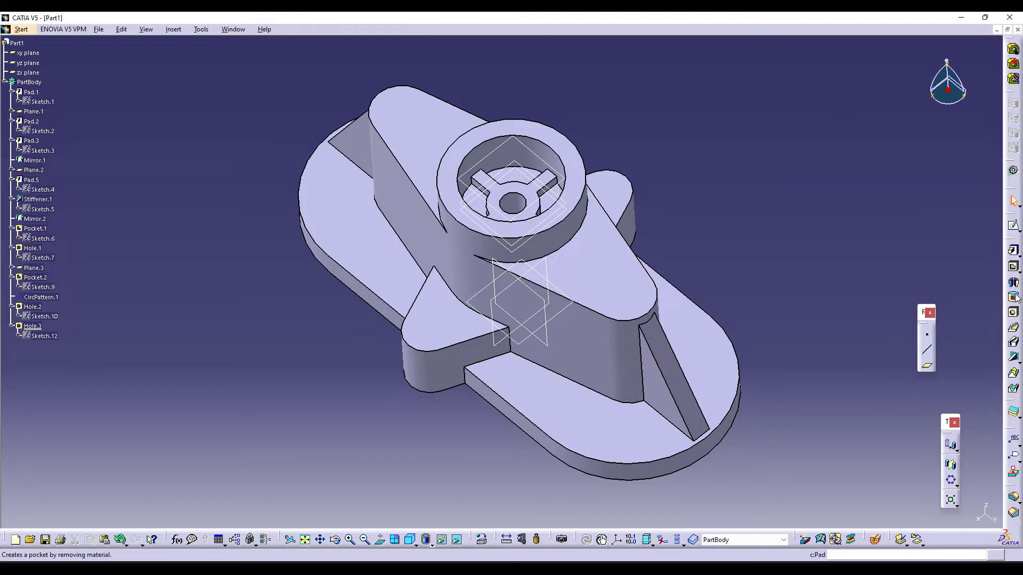
# Step: Start a 10 mm diameter blind hole on the raised body's end face, 30 mm deep with a 120° V-bottom
pyautogui.click(1013, 312)
pyautogui.click(621, 296)
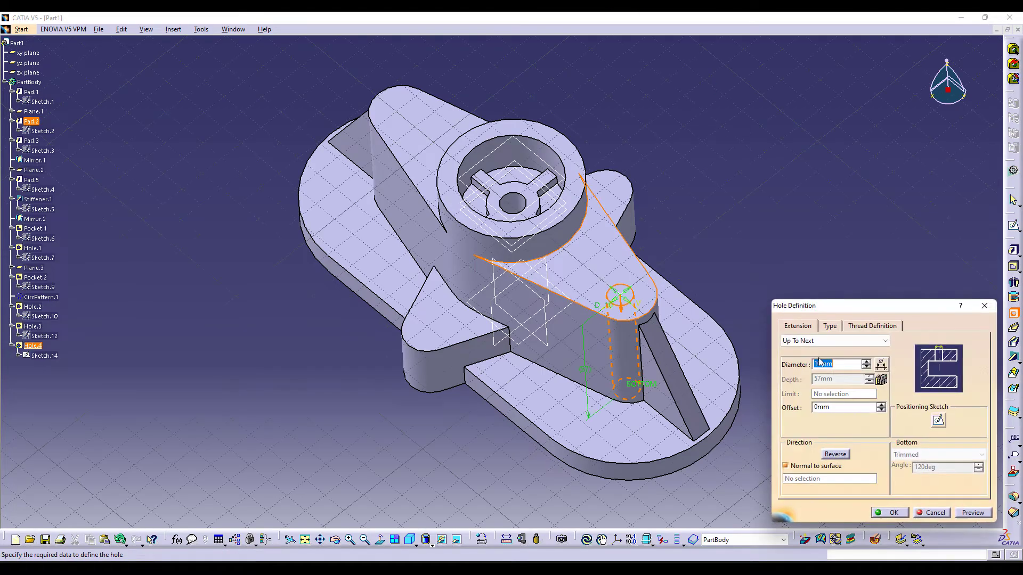
pyautogui.click(822, 343)
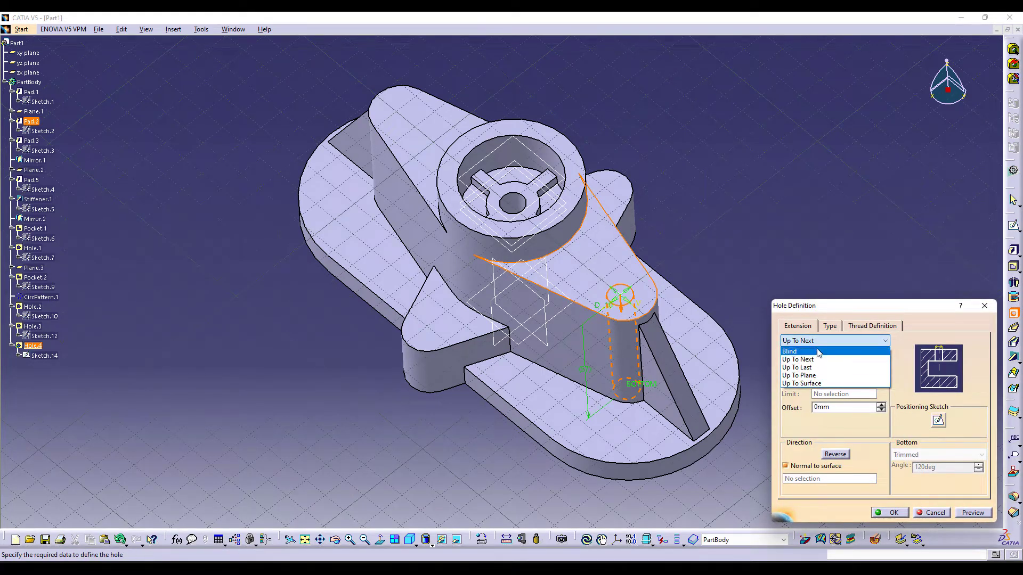
pyautogui.click(819, 353)
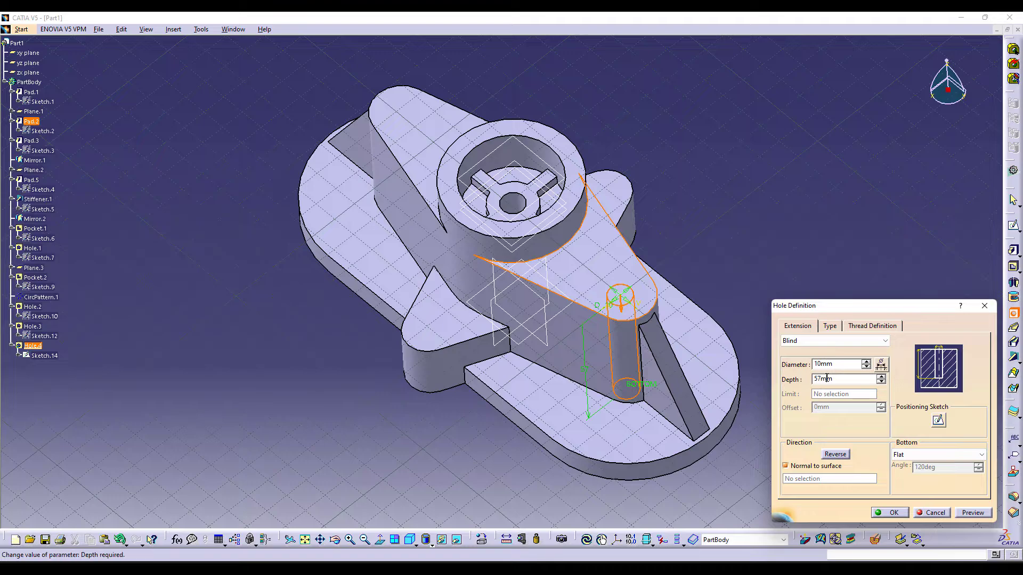
pyautogui.write('30')
pyautogui.press('Return')
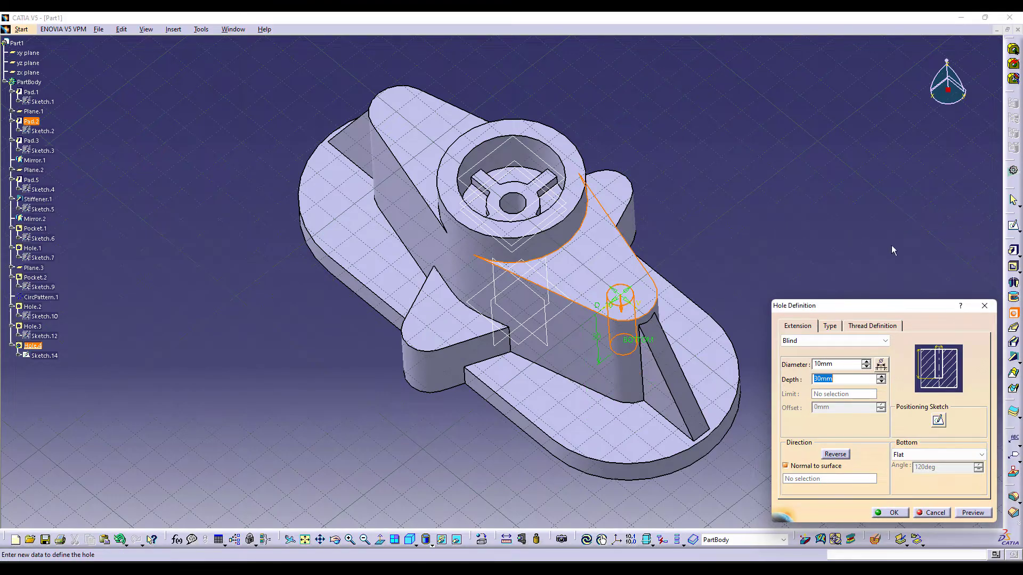
pyautogui.click(937, 454)
pyautogui.click(925, 471)
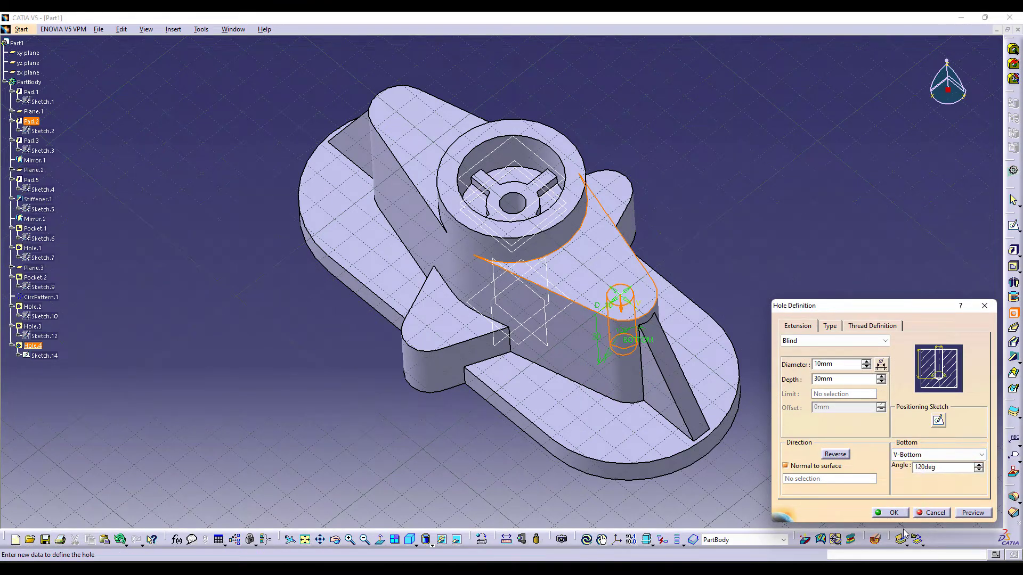
# Step: Make the hole's positioning point concentric with the raised body's rounded end and create the hole
pyautogui.click(938, 422)
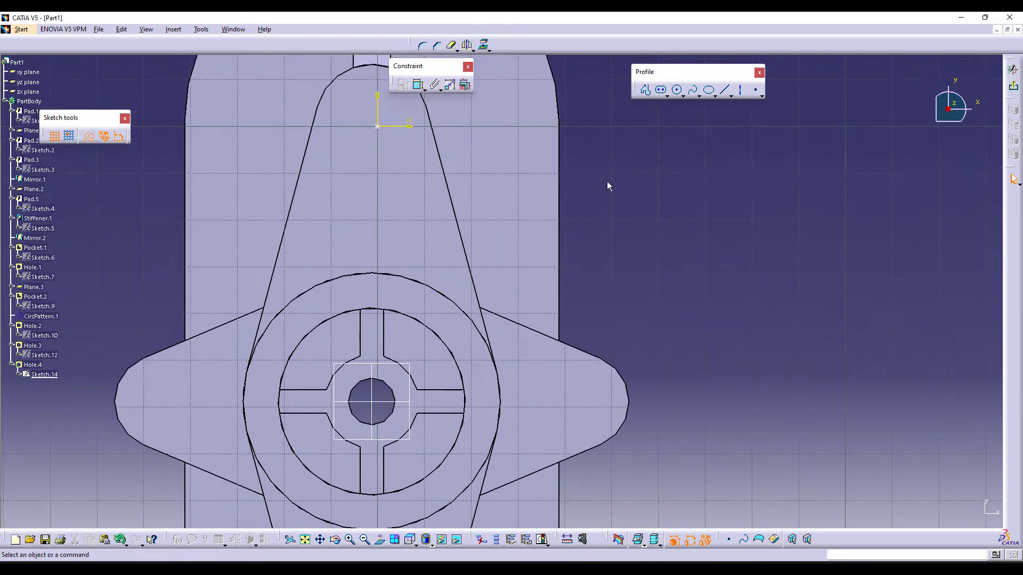
pyautogui.click(419, 84)
pyautogui.click(483, 242)
pyautogui.click(520, 197)
pyautogui.rightClick(816, 156)
pyautogui.click(863, 234)
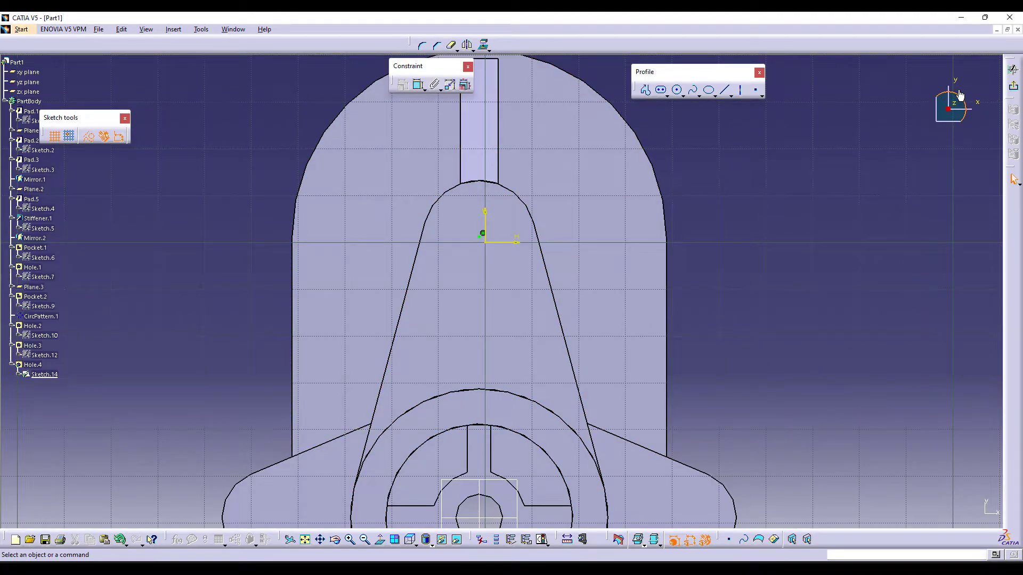
pyautogui.click(1014, 86)
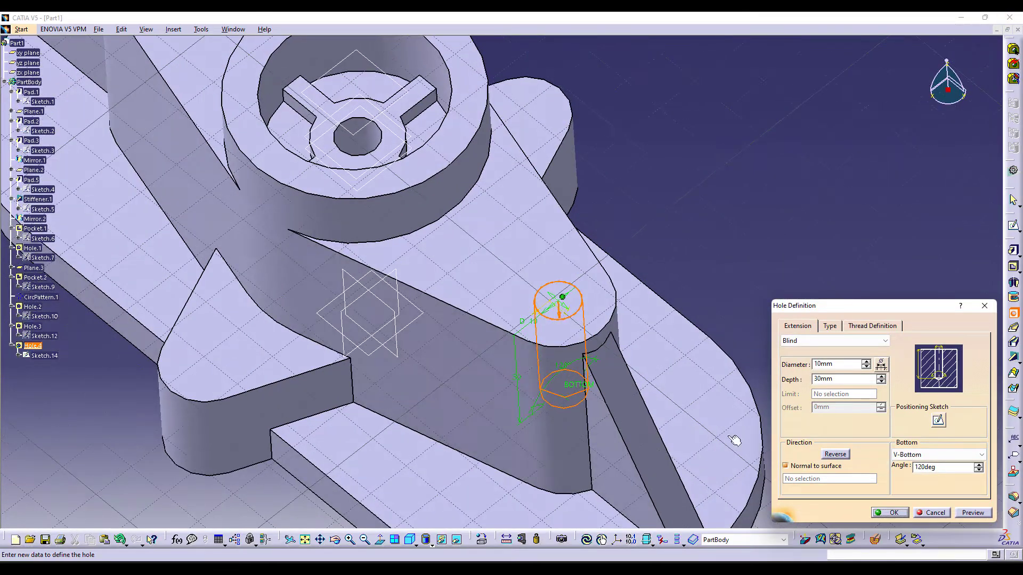
pyautogui.click(891, 513)
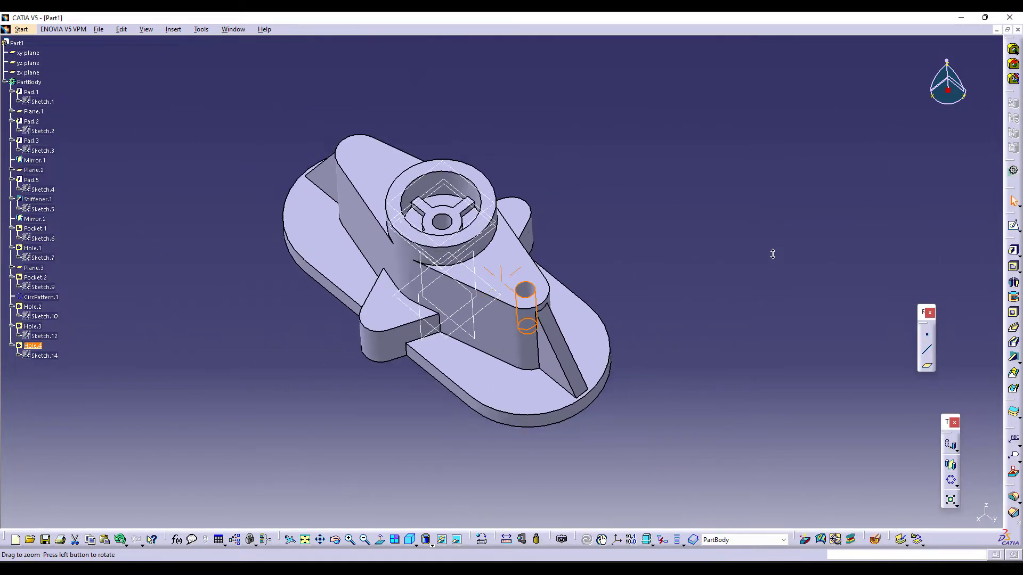
# Step: Mirror the blind hole about the zx plane to the opposite end of the raised body
pyautogui.click(951, 464)
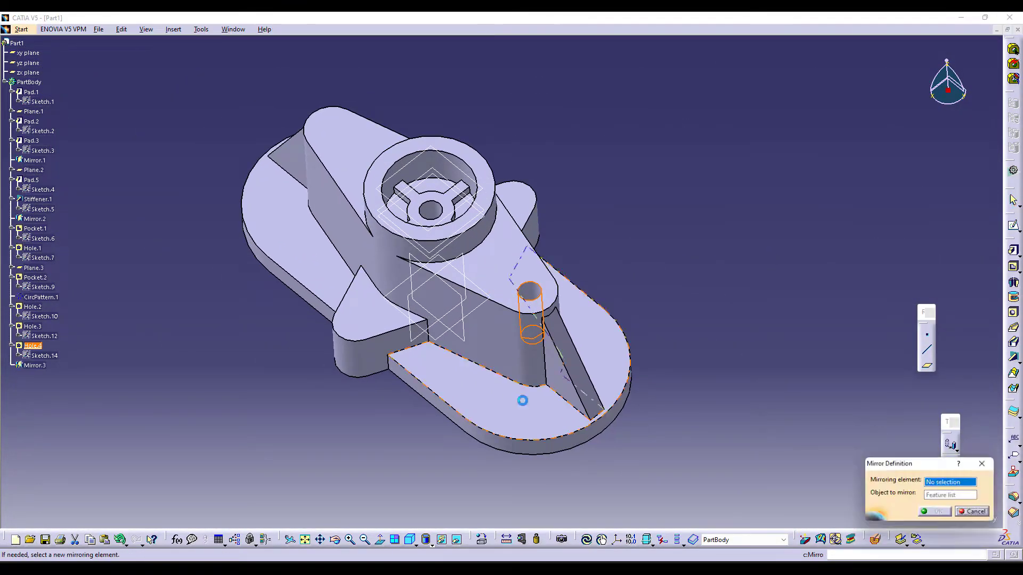
pyautogui.click(28, 72)
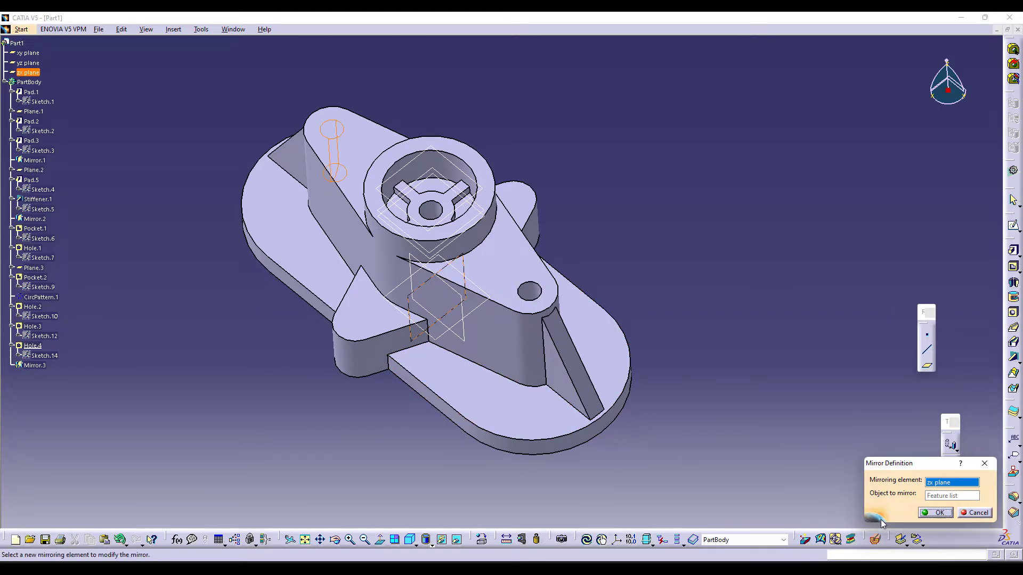
pyautogui.click(925, 513)
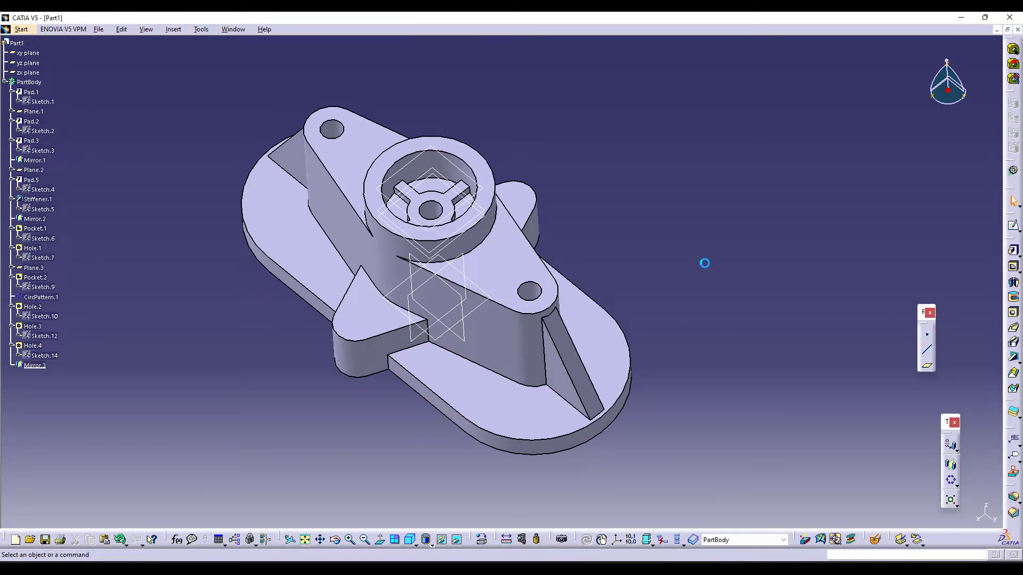
# Step: Start a 10 mm diameter hole on the side lug's upper face with the Up To Next extension, checking the reference drawing
pyautogui.click(360, 325)
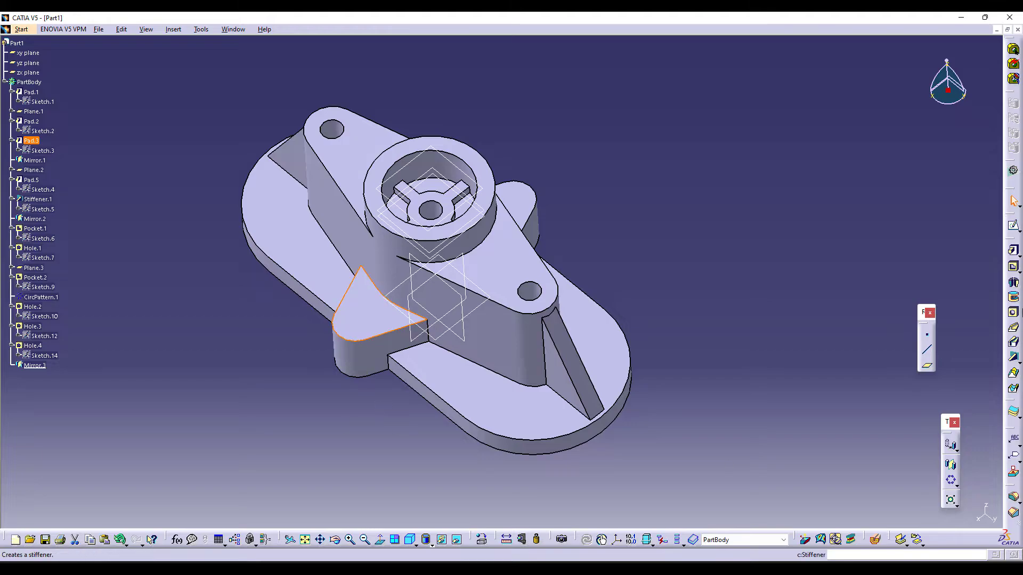
pyautogui.click(1013, 312)
pyautogui.hotkey('alt', 'Tab')
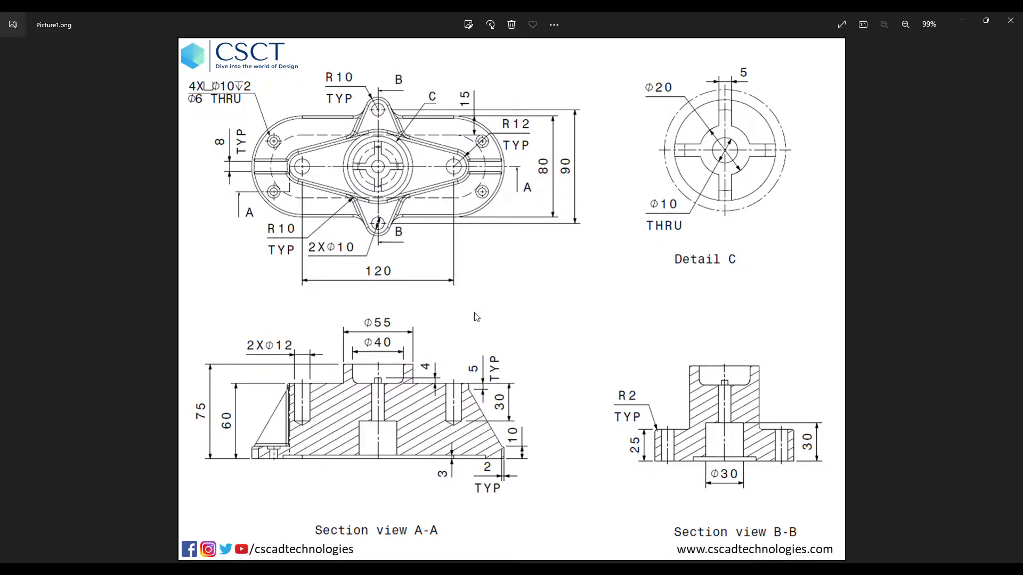
pyautogui.hotkey('alt', 'Tab')
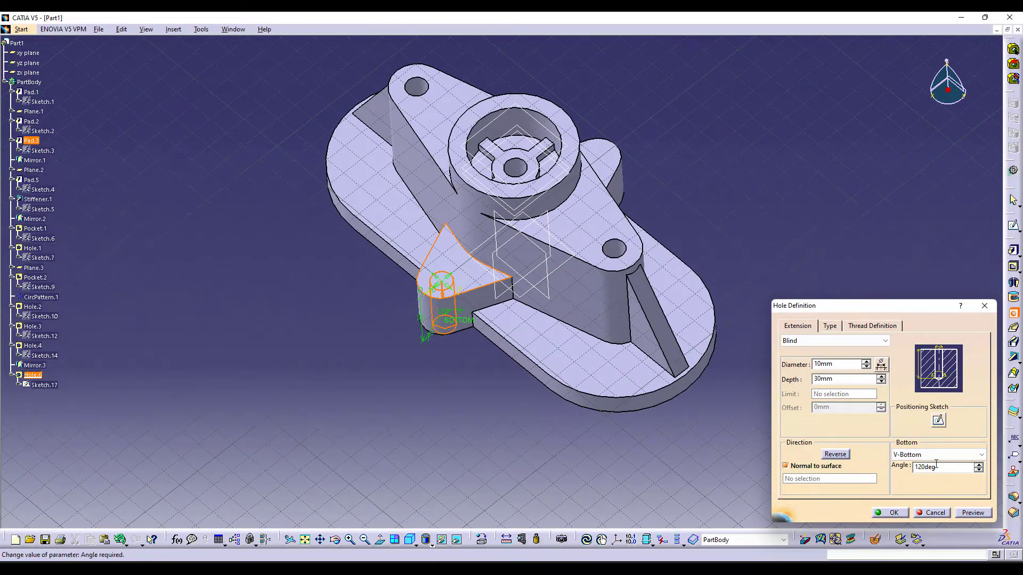
pyautogui.click(853, 341)
pyautogui.click(799, 355)
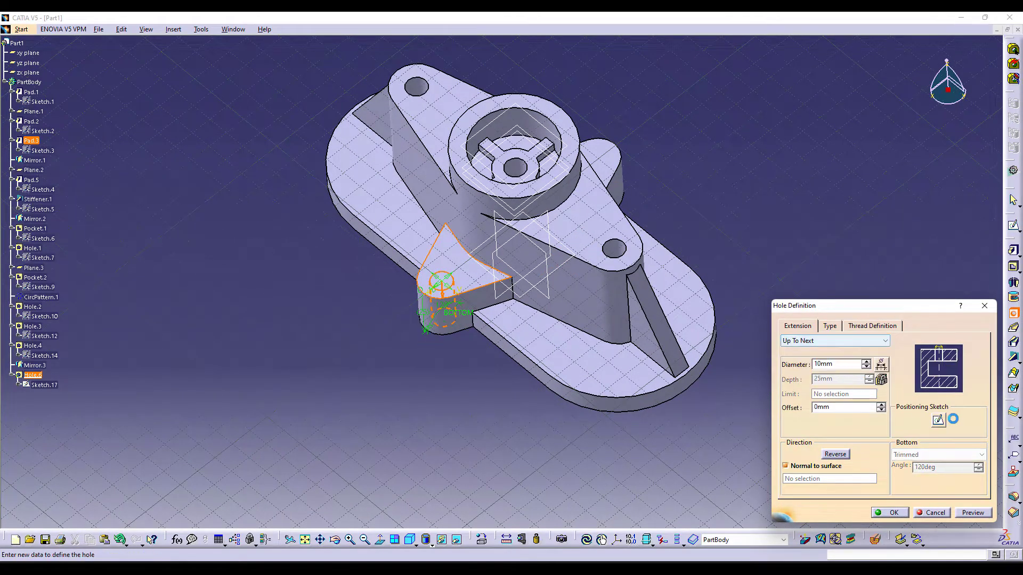
# Step: Make the lug hole's positioning point concentric with the lug's rounded end arc in the positioning sketch
pyautogui.click(934, 422)
pyautogui.moveTo(570, 295); pyautogui.dragTo(588, 221, button='middle')
pyautogui.moveTo(717, 264); pyautogui.dragTo(634, 356, button='middle')
pyautogui.click(418, 84)
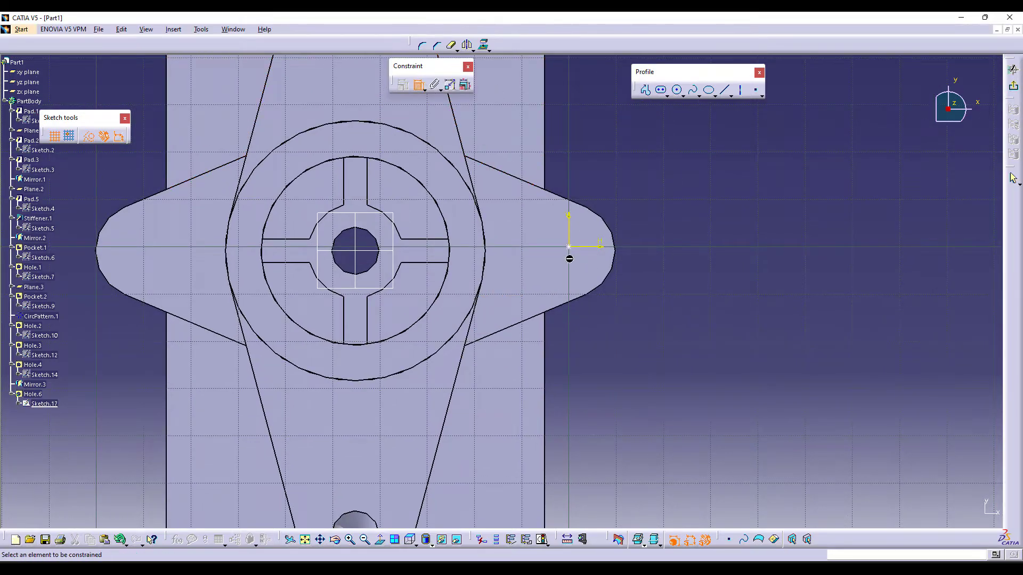
pyautogui.click(576, 248)
pyautogui.click(608, 223)
pyautogui.rightClick(730, 200)
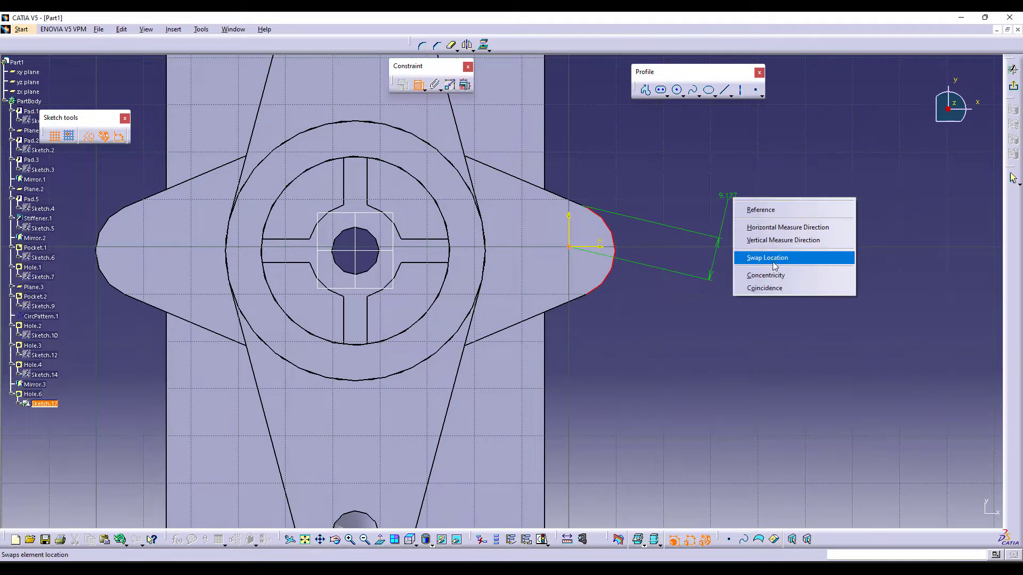
pyautogui.click(770, 275)
# Step: Create the lug hole and mirror it about the yz plane to the opposite lug
pyautogui.click(1013, 86)
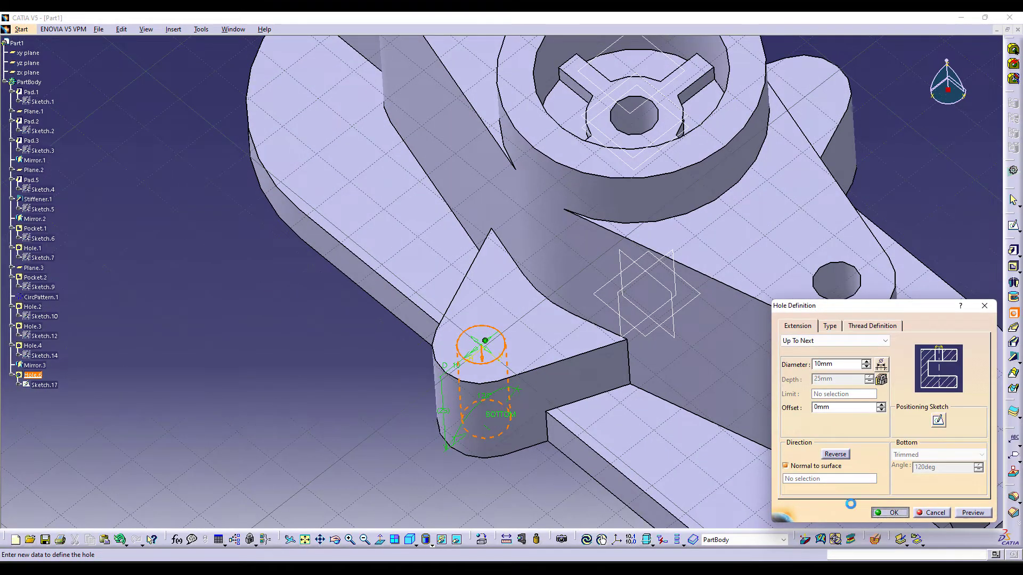
pyautogui.click(890, 513)
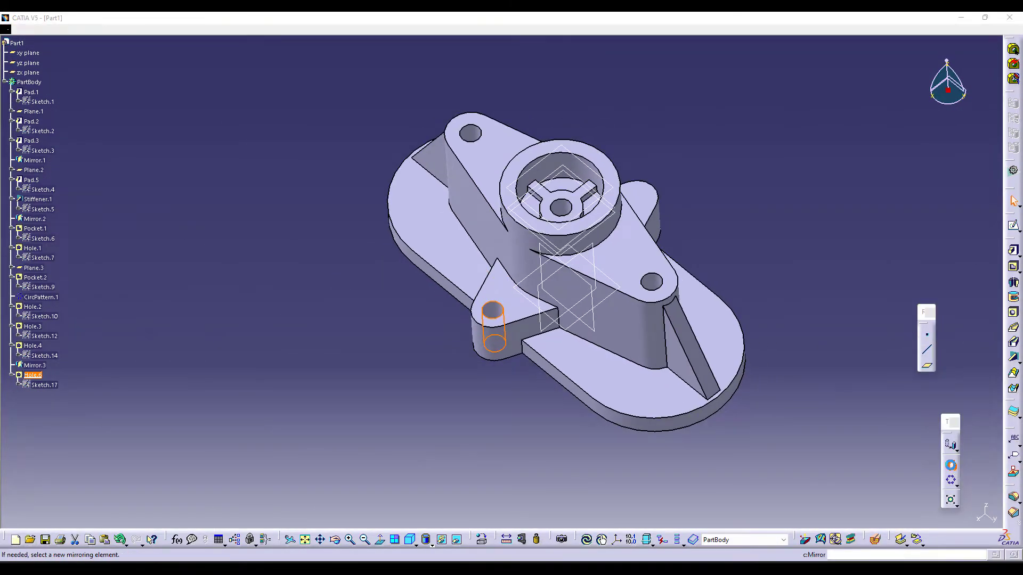
pyautogui.click(950, 479)
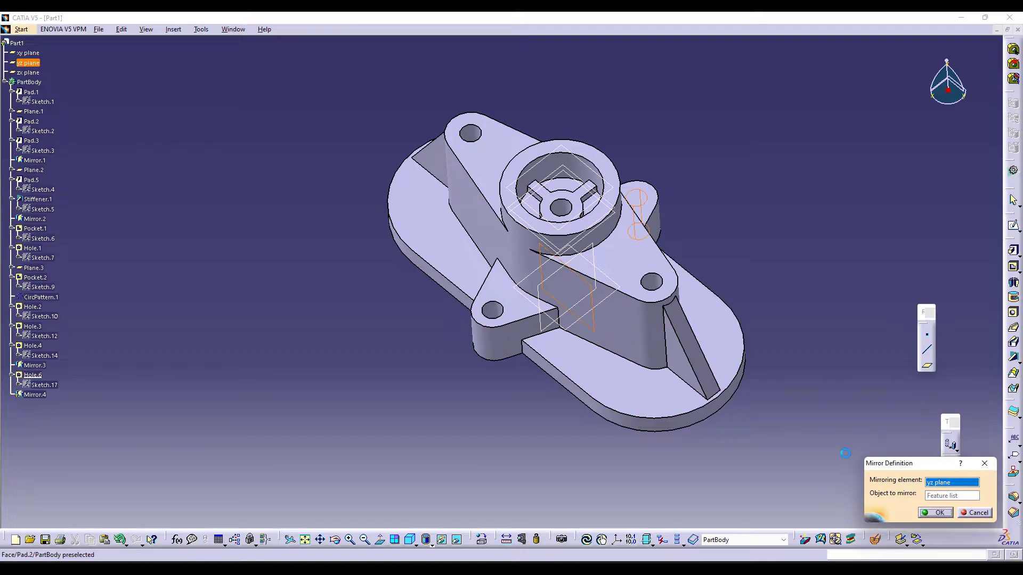
pyautogui.click(936, 513)
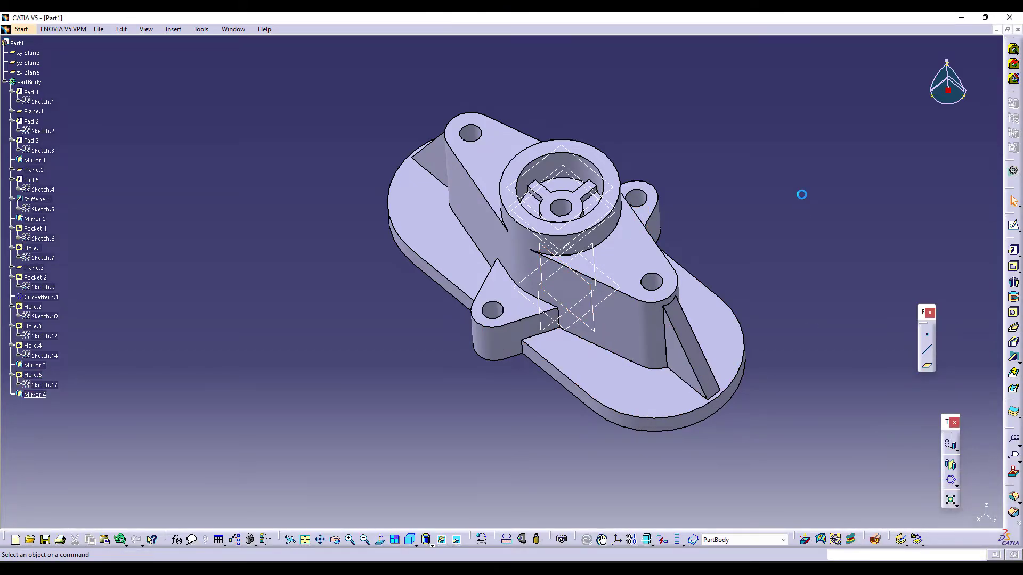
# Step: Review the base plate's outline sketch and its pad definition
pyautogui.doubleClick(52, 102)
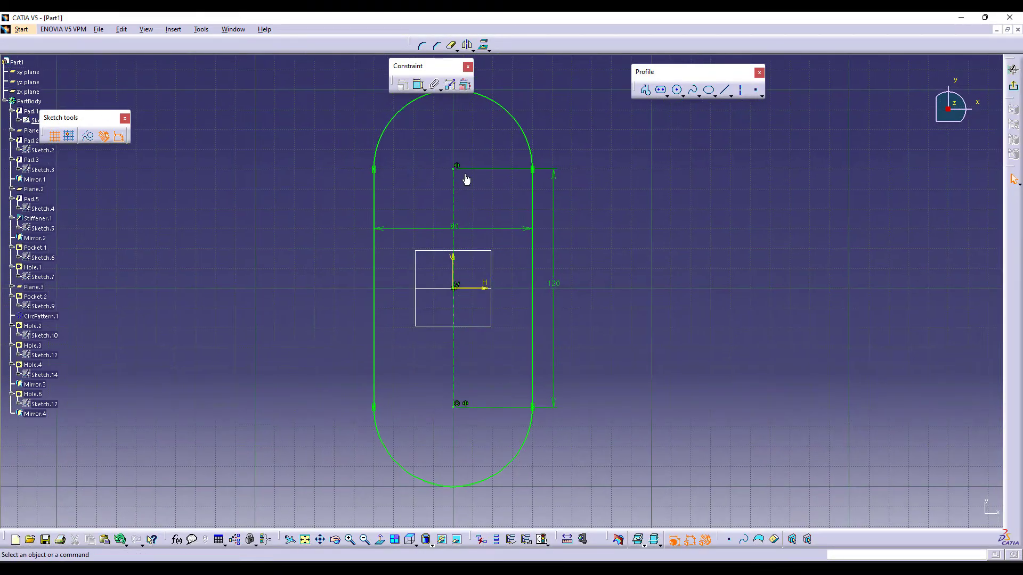
pyautogui.click(1014, 86)
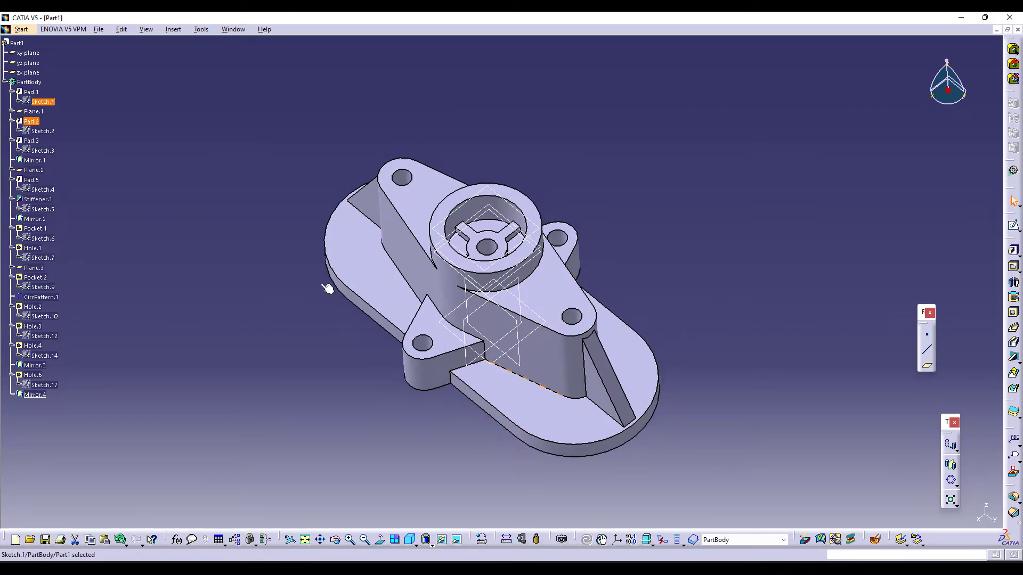
pyautogui.doubleClick(32, 92)
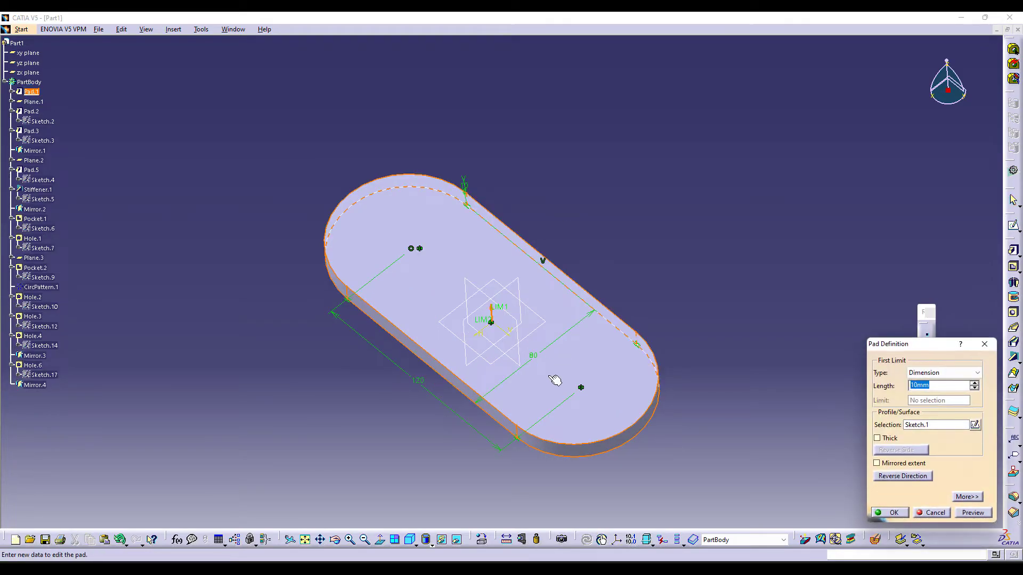
pyautogui.click(900, 513)
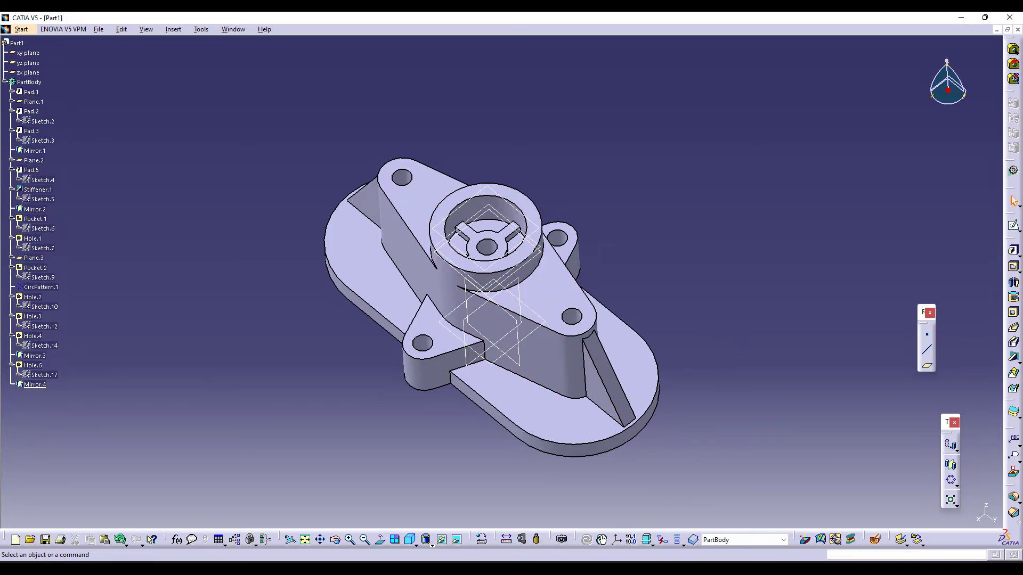
# Step: Sketch a point beside the rib on the base plate's upper face and mirror it about the sketch's vertical axis
pyautogui.hotkey('alt', 'Tab')
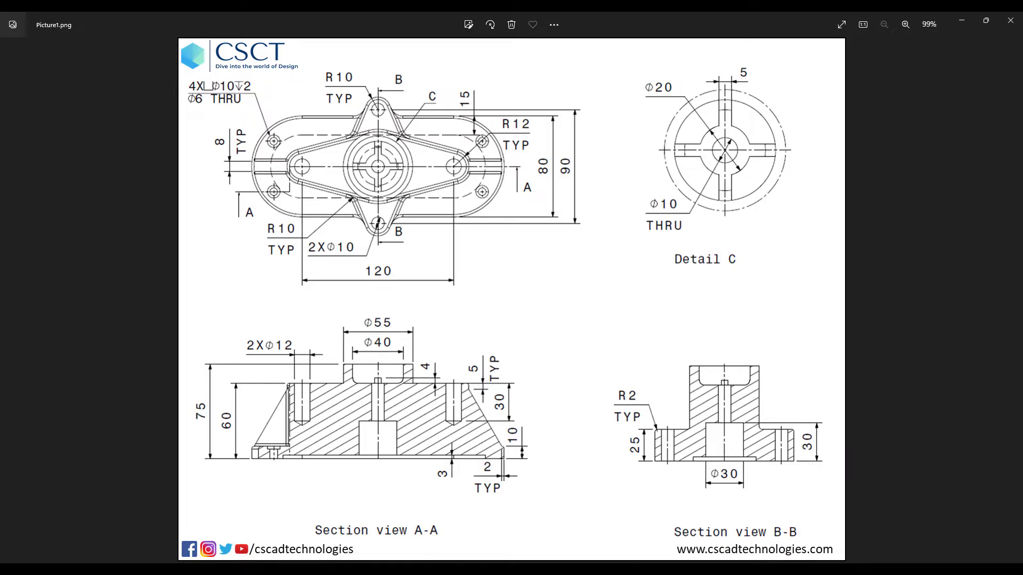
pyautogui.hotkey('alt', 'Tab')
pyautogui.click(363, 253)
pyautogui.click(1013, 226)
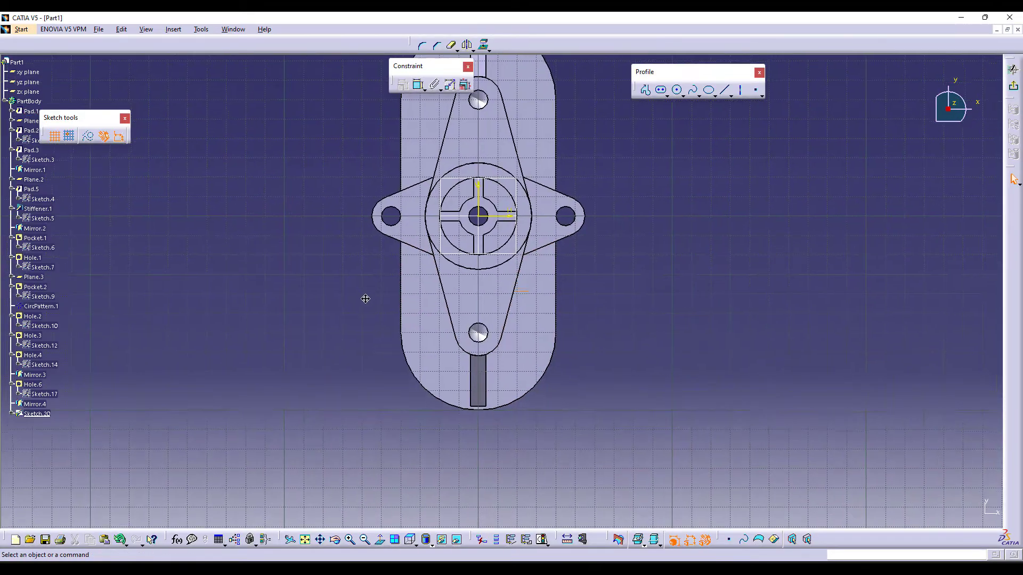
pyautogui.moveTo(366, 299); pyautogui.dragTo(373, 285, button='middle')
pyautogui.click(754, 92)
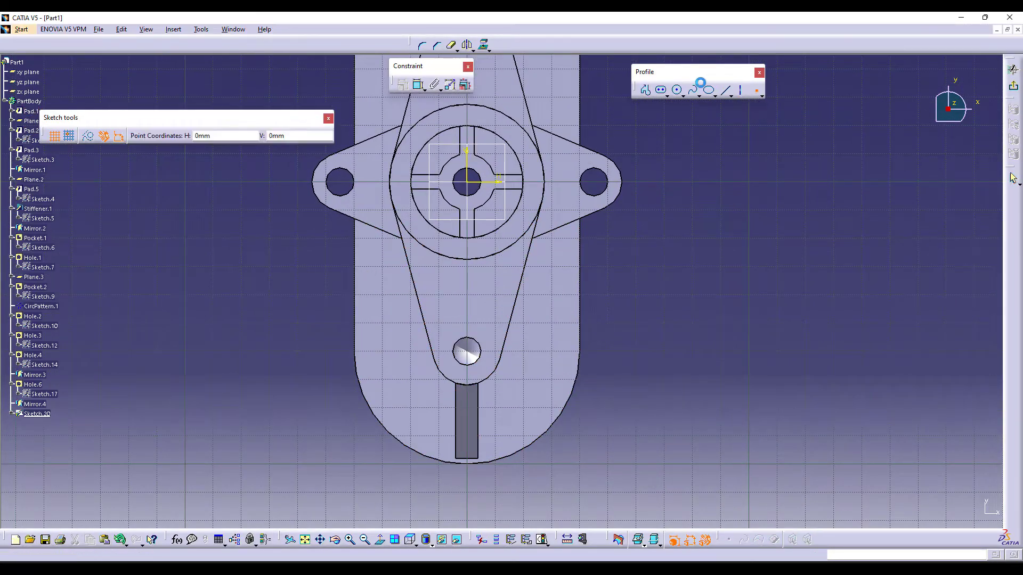
pyautogui.click(526, 396)
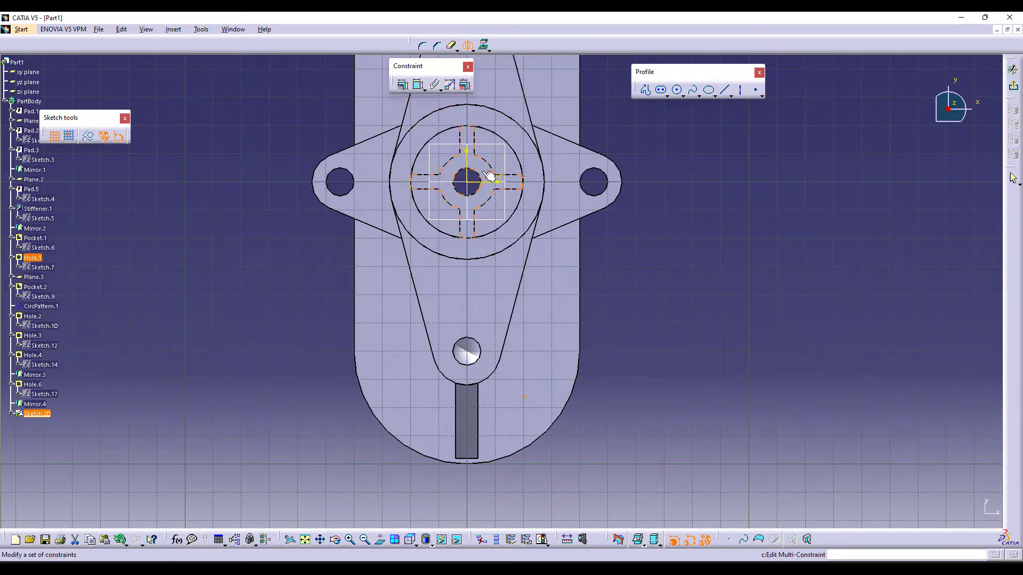
pyautogui.click(467, 173)
# Step: Mirror both sketched points about the horizontal axis to the other end of the base plate
pyautogui.moveTo(351, 380); pyautogui.dragTo(572, 425)
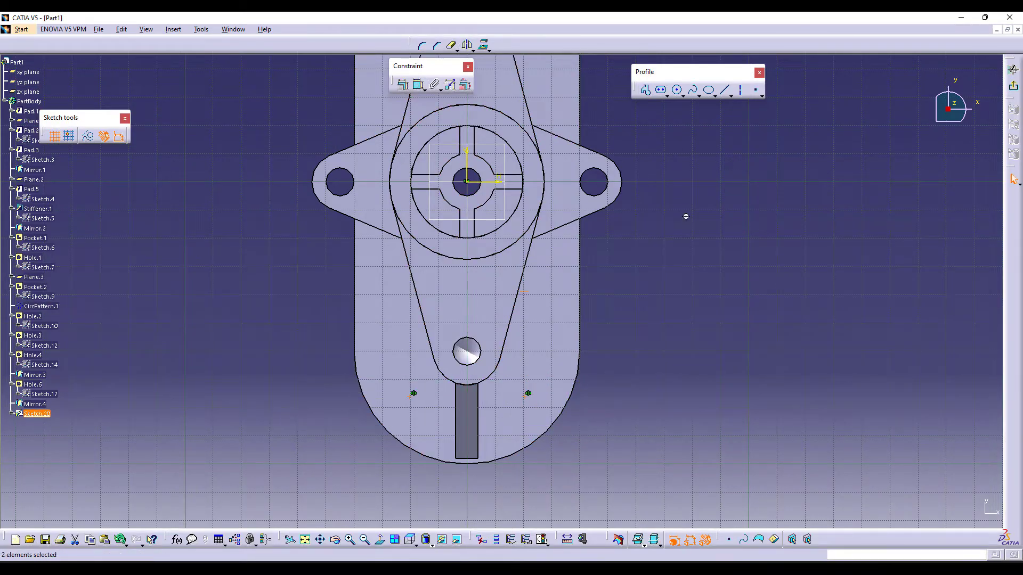
pyautogui.moveTo(686, 216); pyautogui.dragTo(662, 377, button='middle')
pyautogui.click(467, 46)
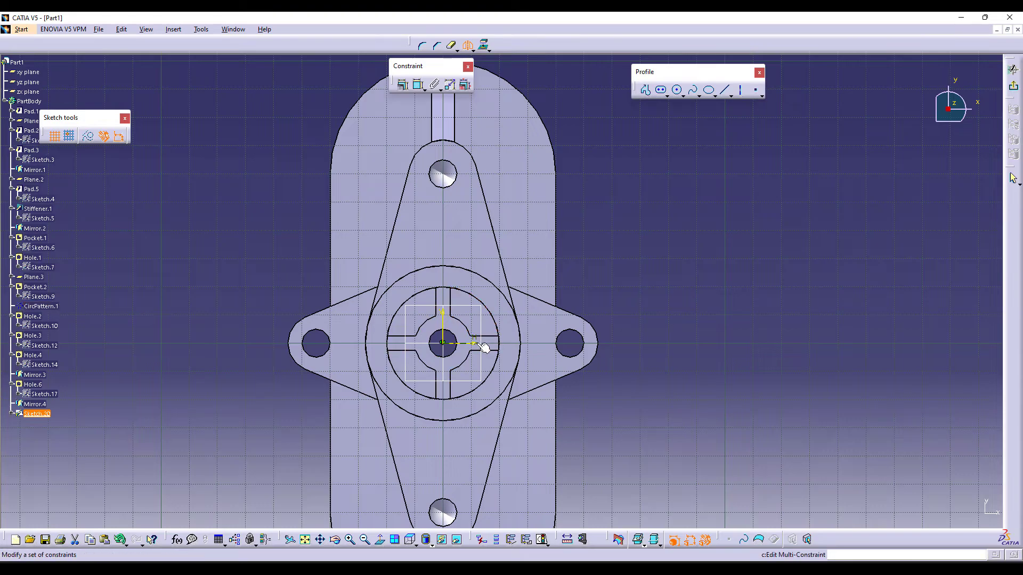
pyautogui.click(483, 345)
# Step: Constrain the distance between the two sketched points across the base plate's width to 40 mm
pyautogui.click(418, 84)
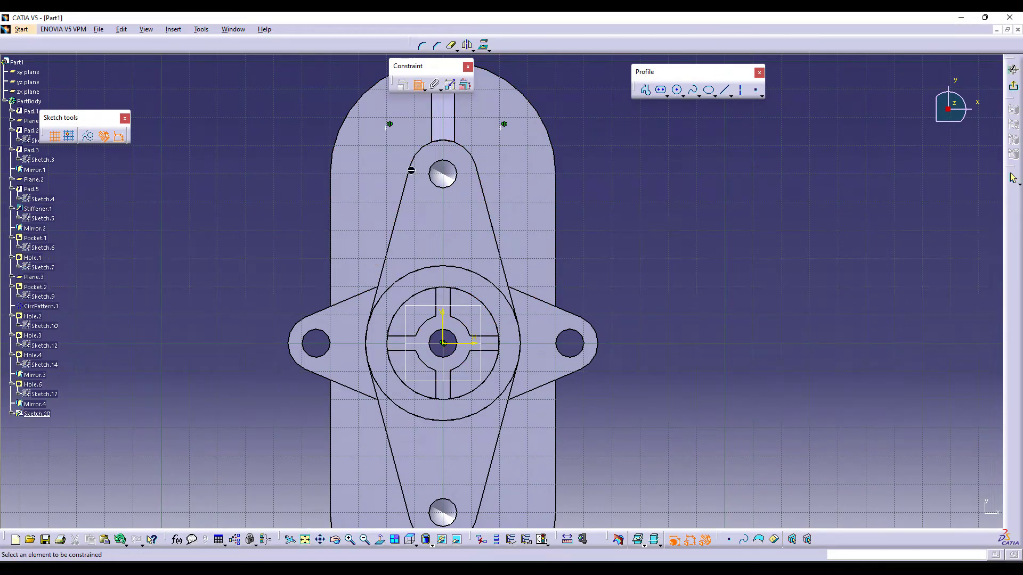
pyautogui.moveTo(383, 134); pyautogui.dragTo(385, 235, button='middle')
pyautogui.click(507, 226)
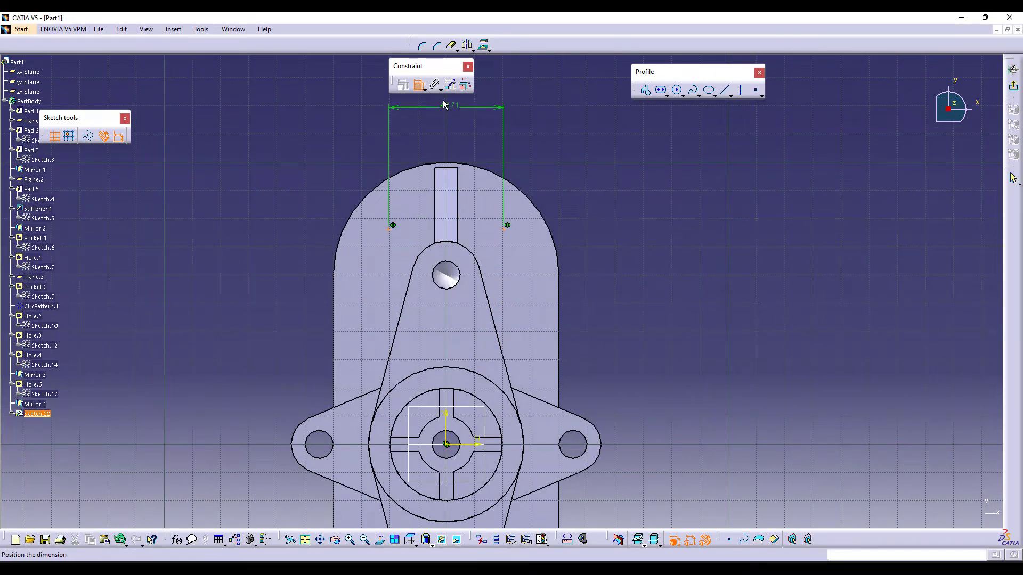
pyautogui.doubleClick(448, 99)
pyautogui.write('40mm')
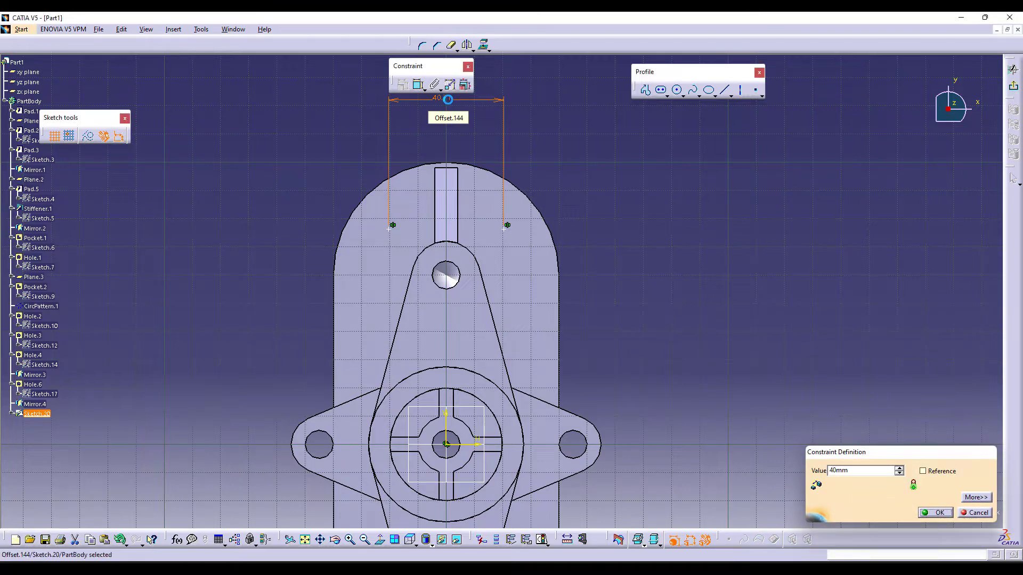
pyautogui.press('Return')
# Step: Constrain the distance between the sketched points at opposite ends of the base plate to 165 mm
pyautogui.click(504, 231)
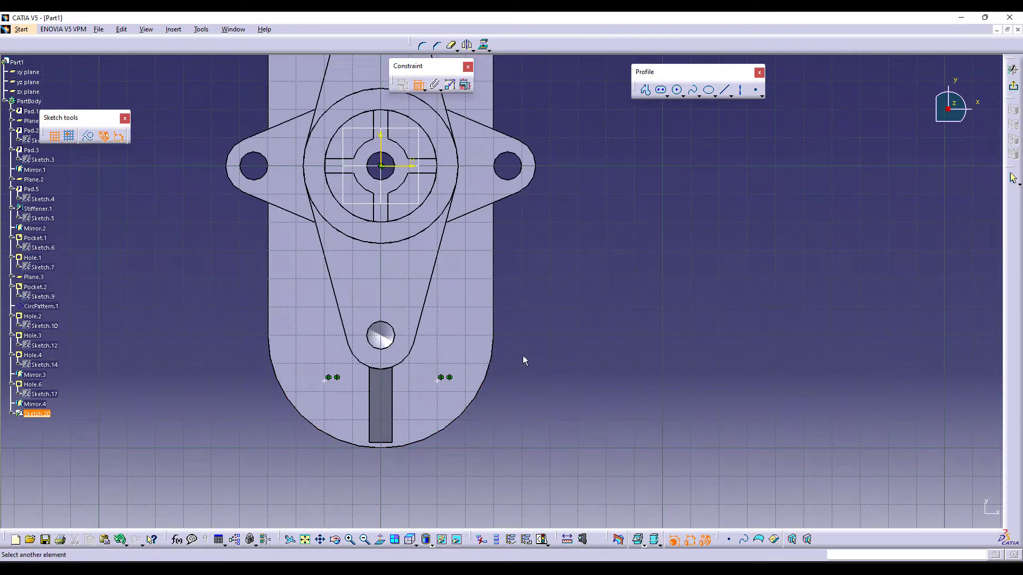
pyautogui.click(438, 383)
pyautogui.moveTo(609, 219); pyautogui.dragTo(594, 292, button='middle')
pyautogui.click(587, 243)
pyautogui.doubleClick(581, 245)
pyautogui.write('165mm')
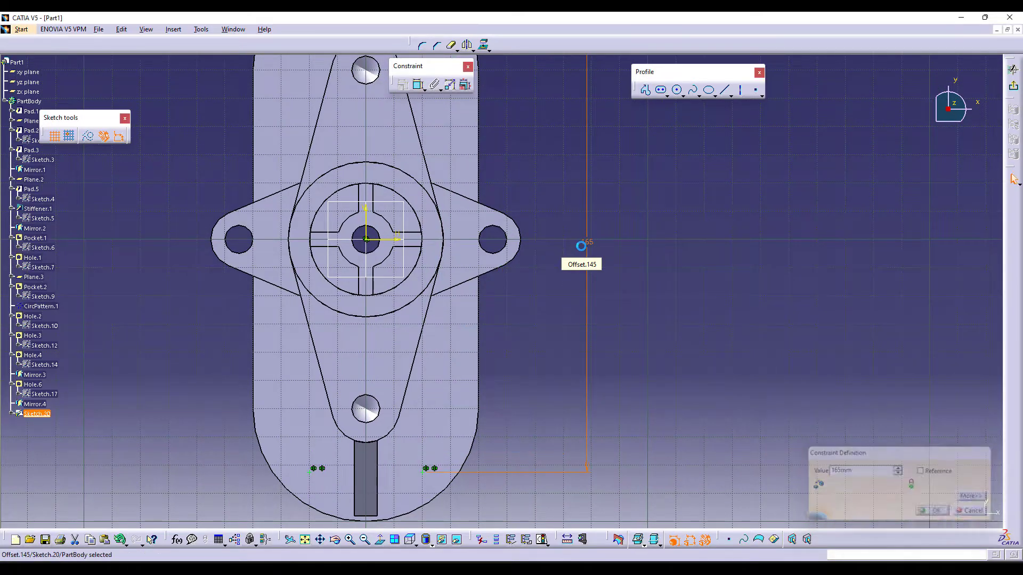
pyautogui.press('Return')
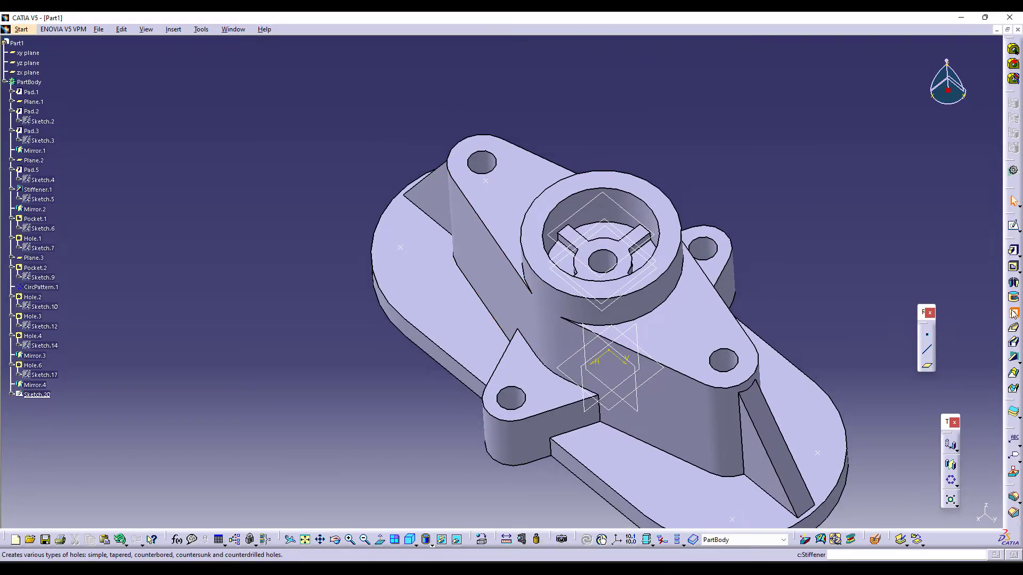
# Step: Place a counterbored hole at one sketched point on the base plate's upper face, with counterbore diameter 10 mm and depth 2 mm
pyautogui.click(401, 249)
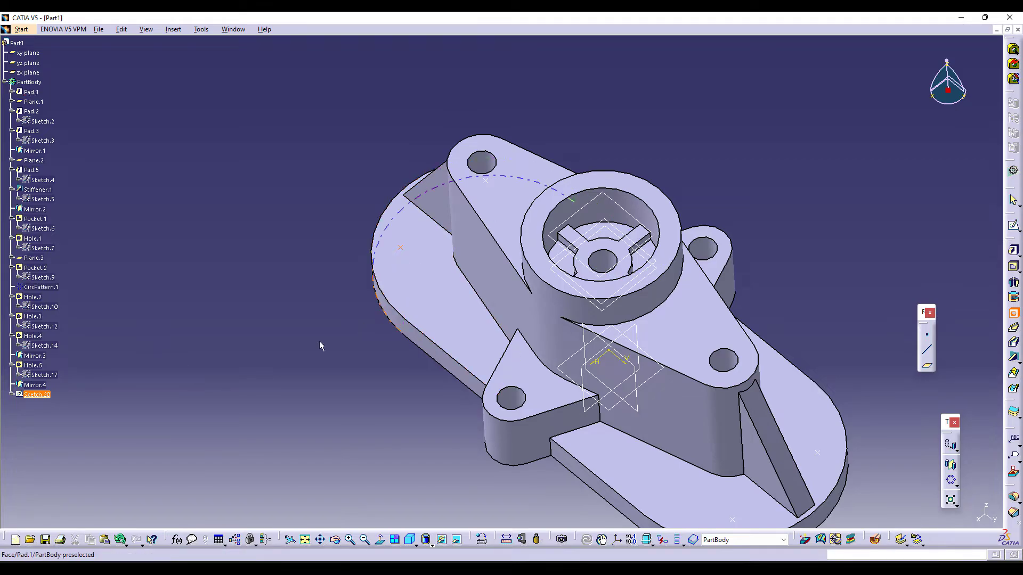
pyautogui.click(421, 284)
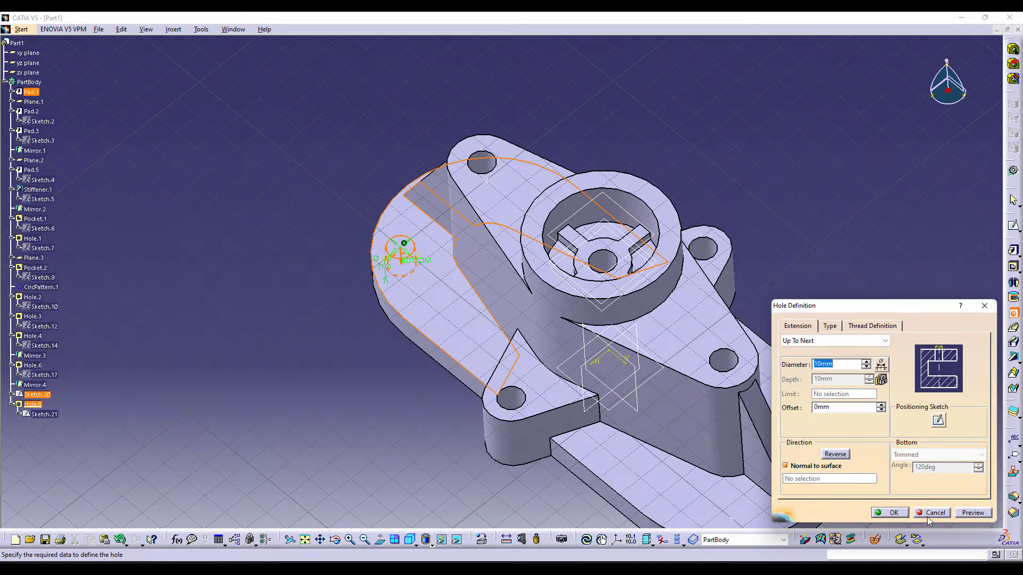
pyautogui.click(830, 327)
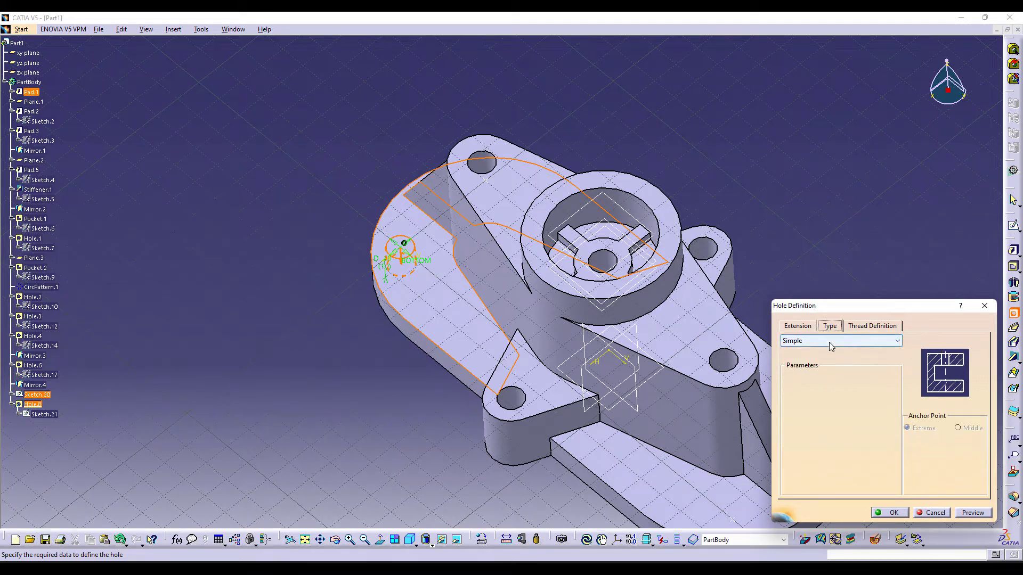
pyautogui.click(829, 342)
pyautogui.click(810, 368)
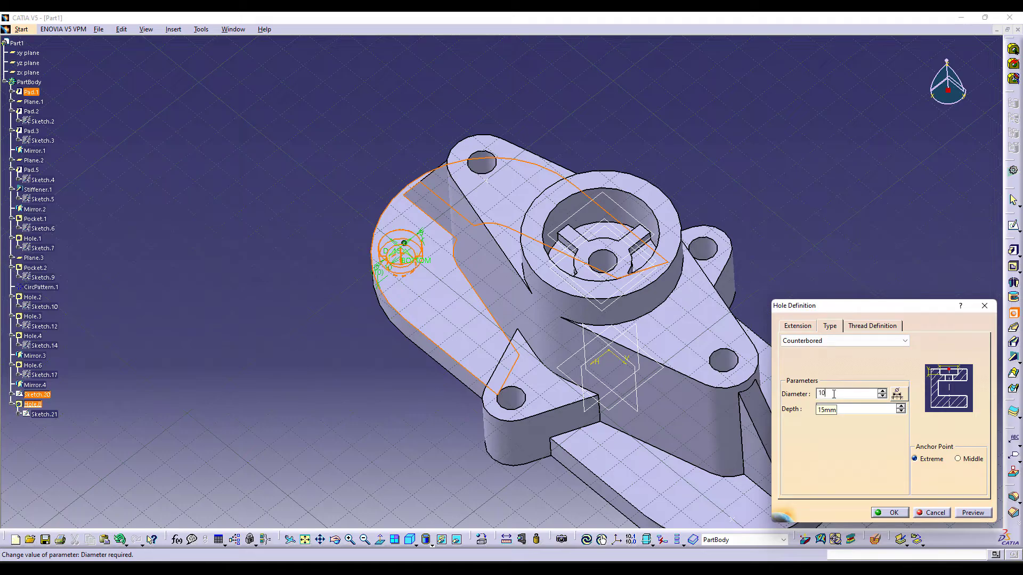
pyautogui.doubleClick(837, 408)
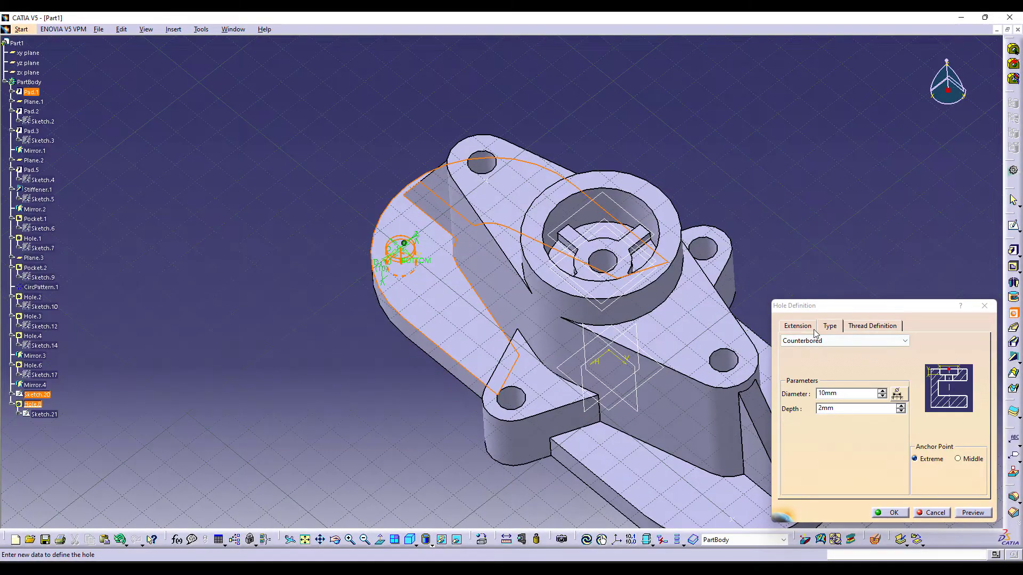
# Step: Set the counterbored hole's main diameter to 6 mm with the Up To Next extension and create it
pyautogui.click(799, 326)
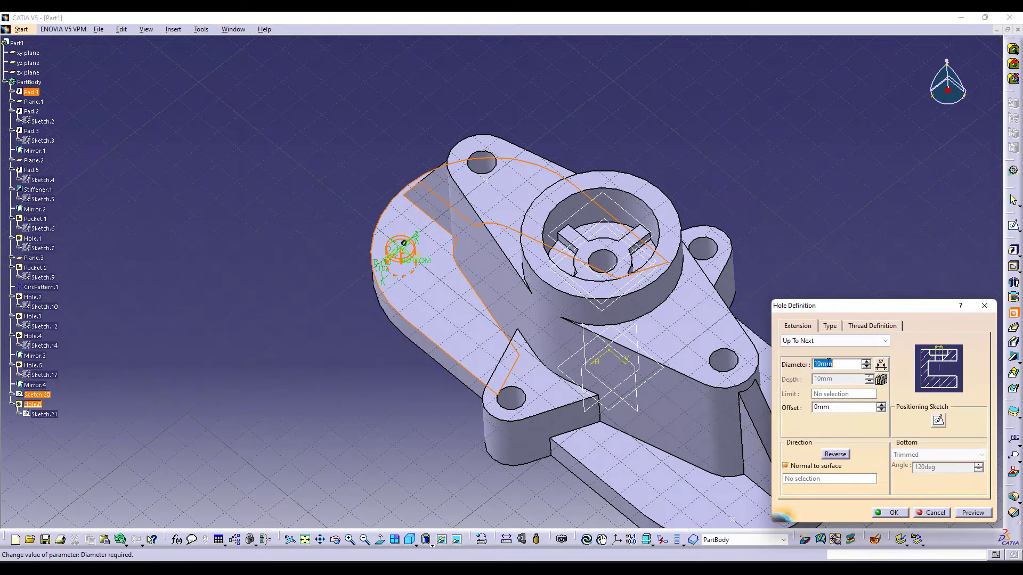
pyautogui.press('Return')
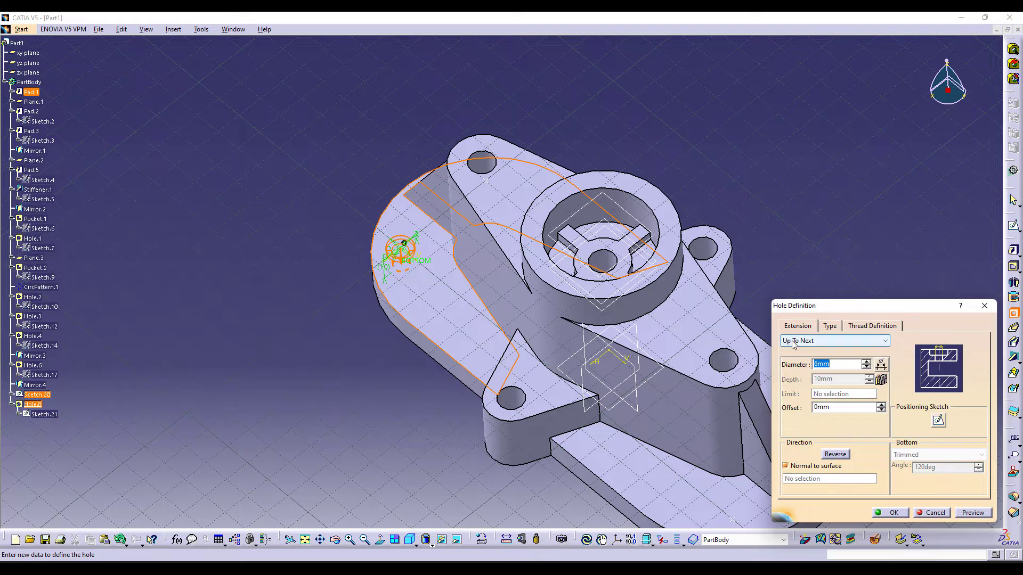
pyautogui.click(893, 513)
pyautogui.moveTo(403, 431); pyautogui.dragTo(360, 452, button='middle')
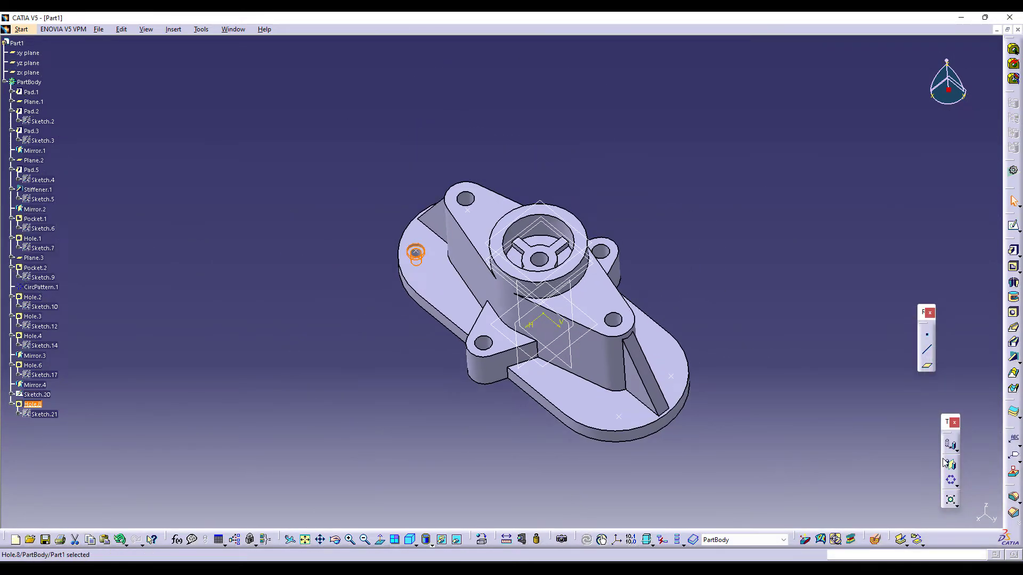
# Step: Repeat the counterbored hole at all the sketched base-plate points with a User Pattern
pyautogui.click(956, 484)
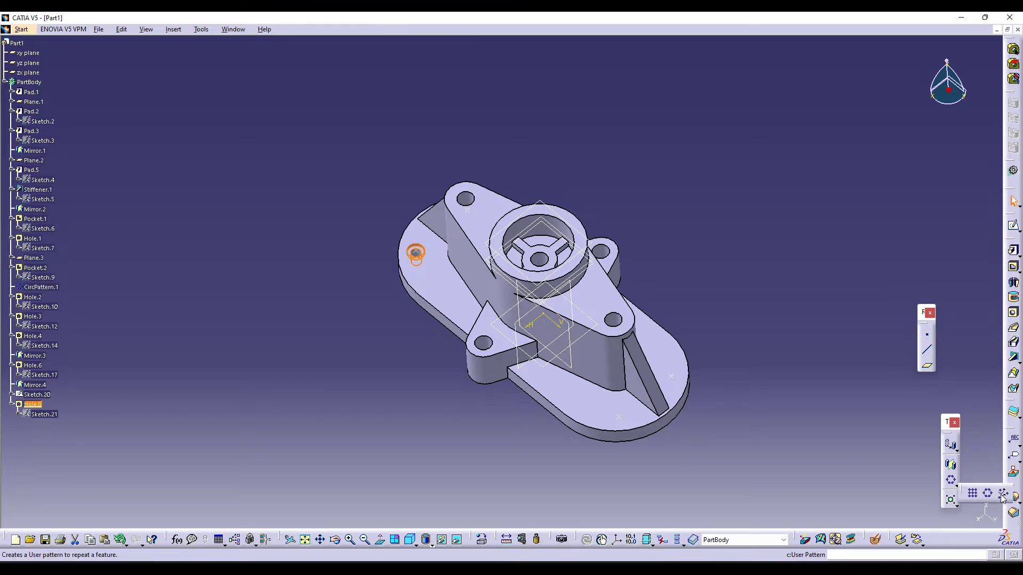
pyautogui.click(1002, 494)
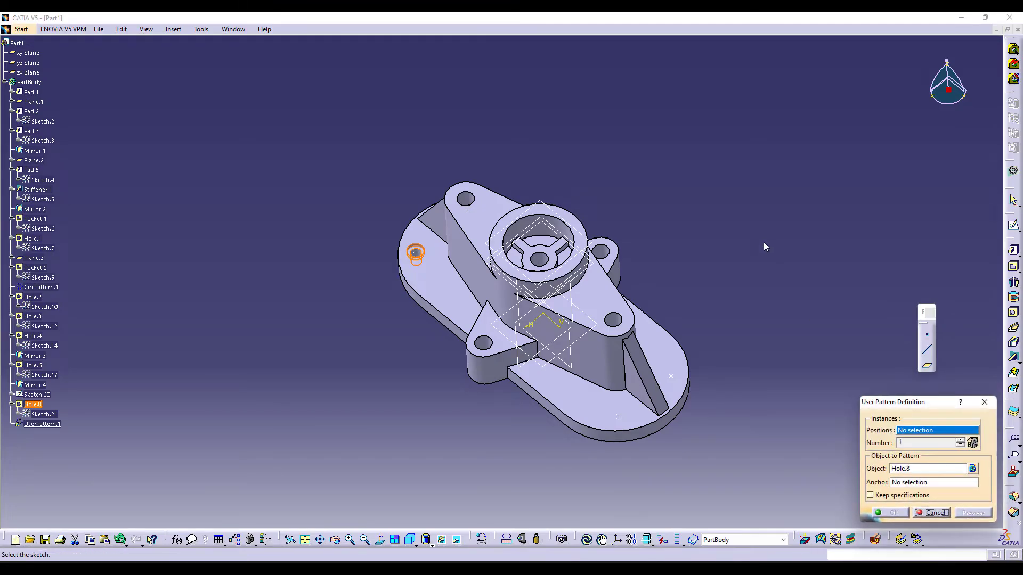
pyautogui.click(619, 418)
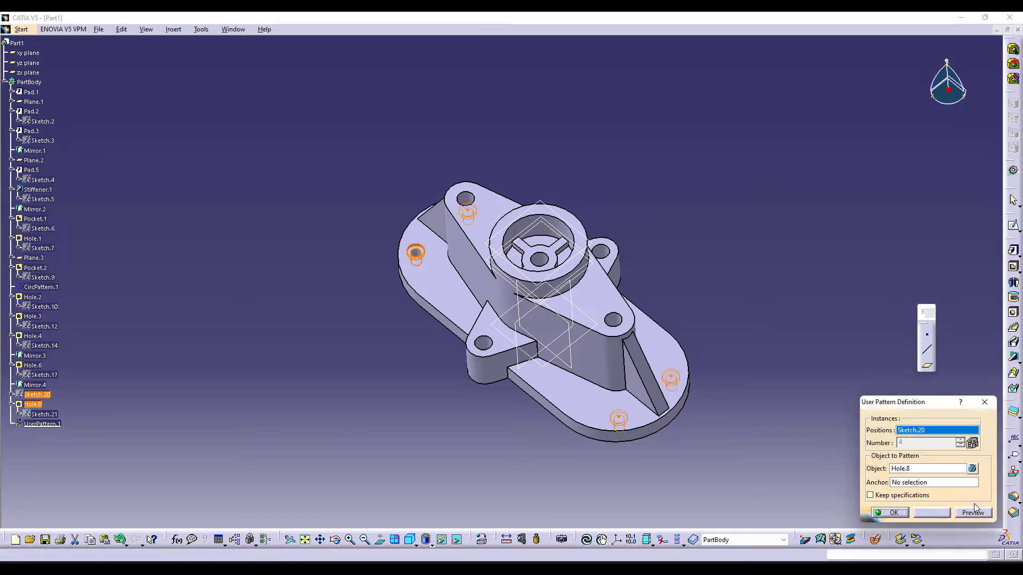
pyautogui.click(893, 513)
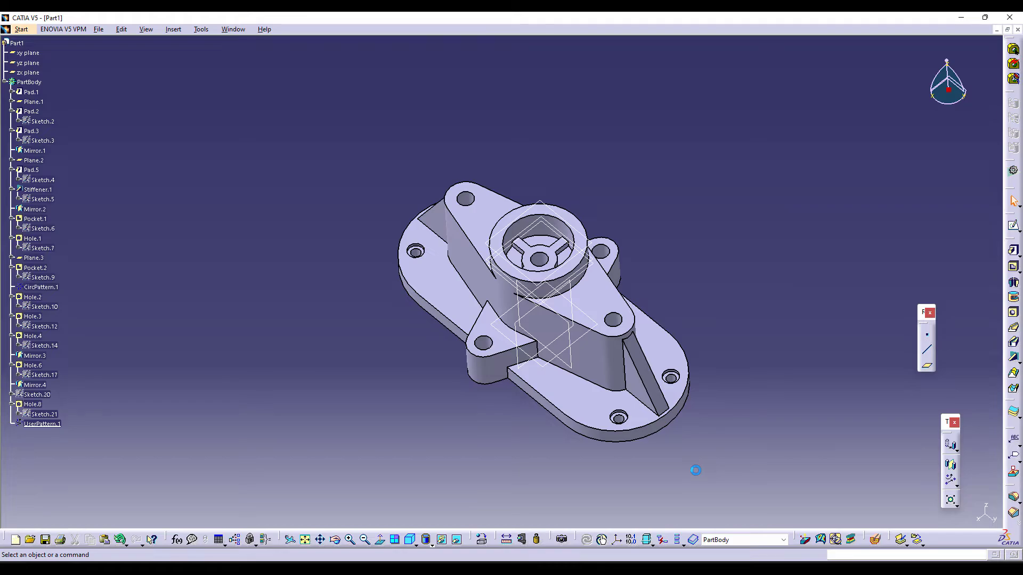
# Step: Consult the reference drawing and start an edge fillet on the four vertical edges joining one lug to the base plate and body
pyautogui.hotkey('alt', 'Tab')
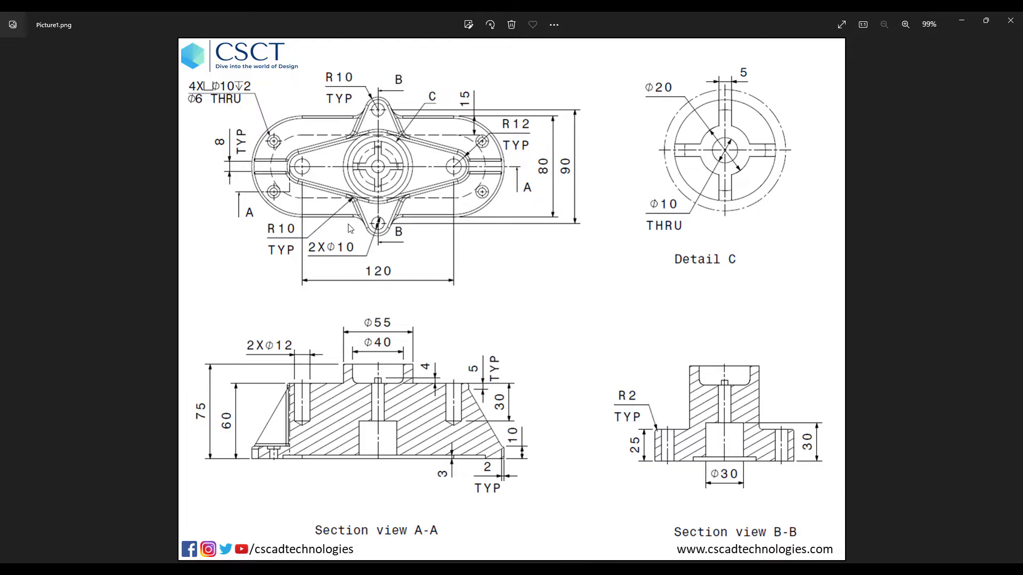
pyautogui.hotkey('alt', 'Tab')
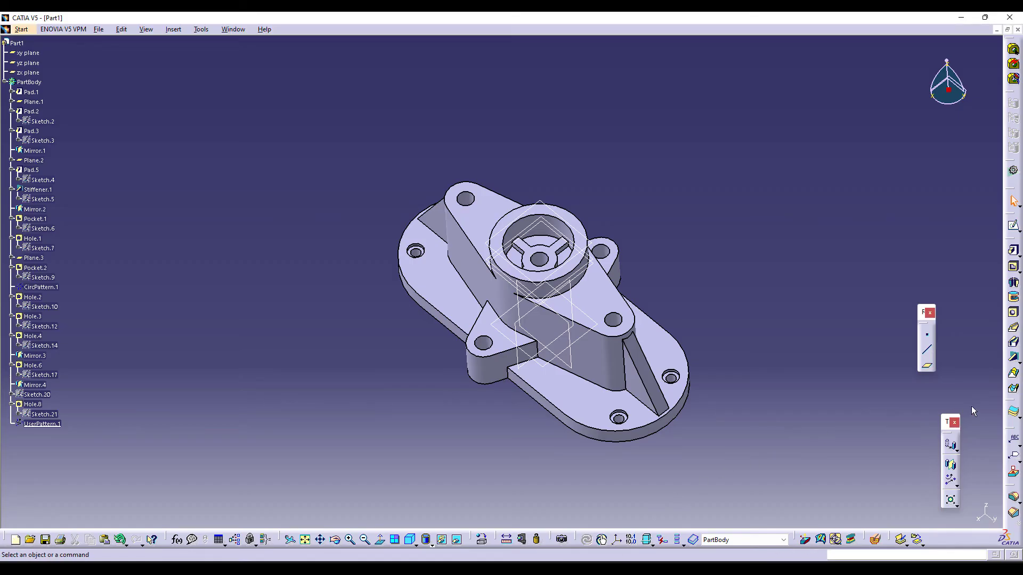
pyautogui.click(1013, 495)
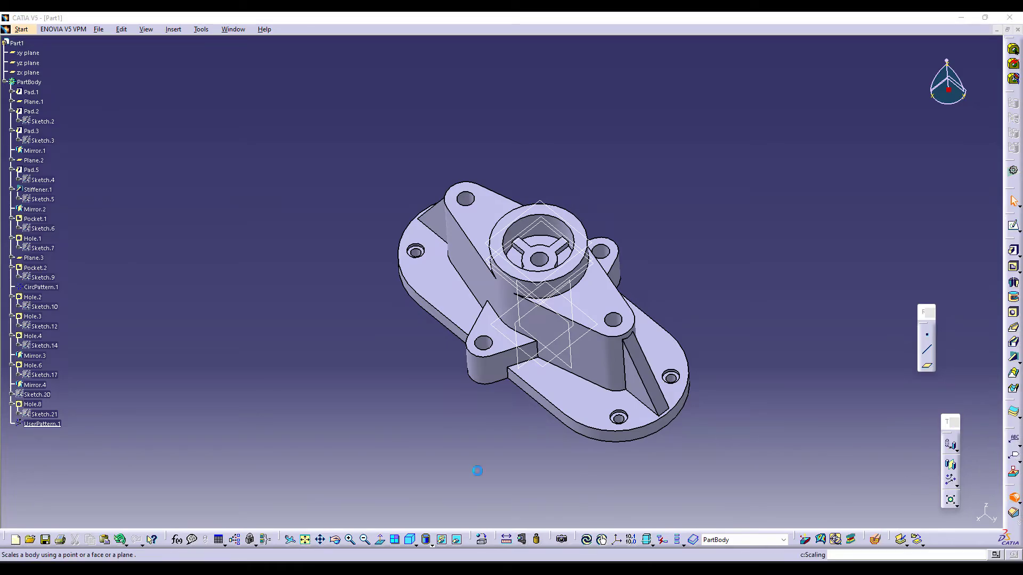
pyautogui.keyDown('ctrl'); pyautogui.moveTo(401, 432); pyautogui.dragTo(408, 349, button='middle'); pyautogui.keyUp('ctrl')
pyautogui.moveTo(460, 466); pyautogui.dragTo(466, 361, button='middle')
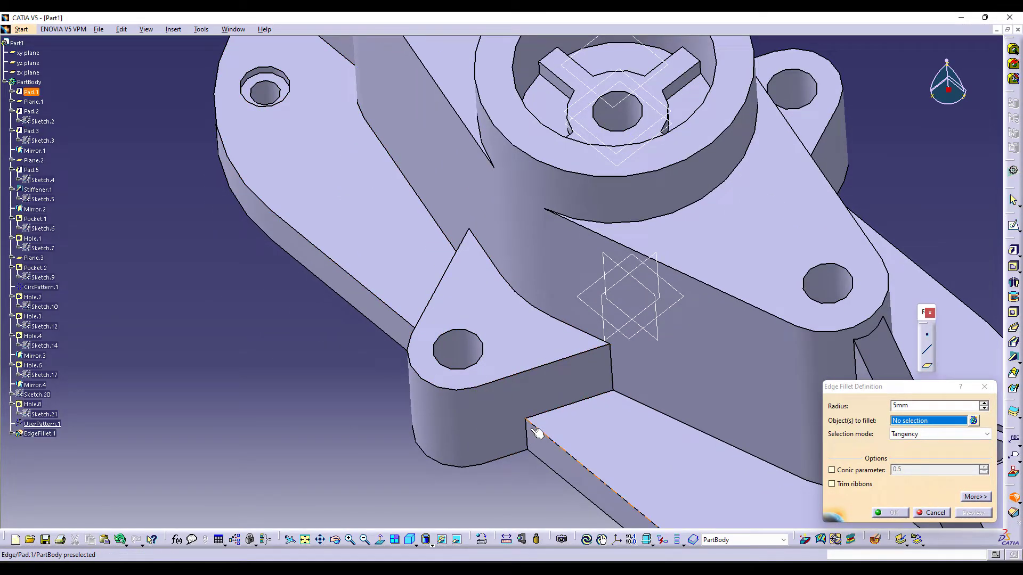
pyautogui.click(534, 435)
pyautogui.keyDown('ctrl'); pyautogui.moveTo(534, 435); pyautogui.dragTo(506, 360, button='middle'); pyautogui.keyUp('ctrl')
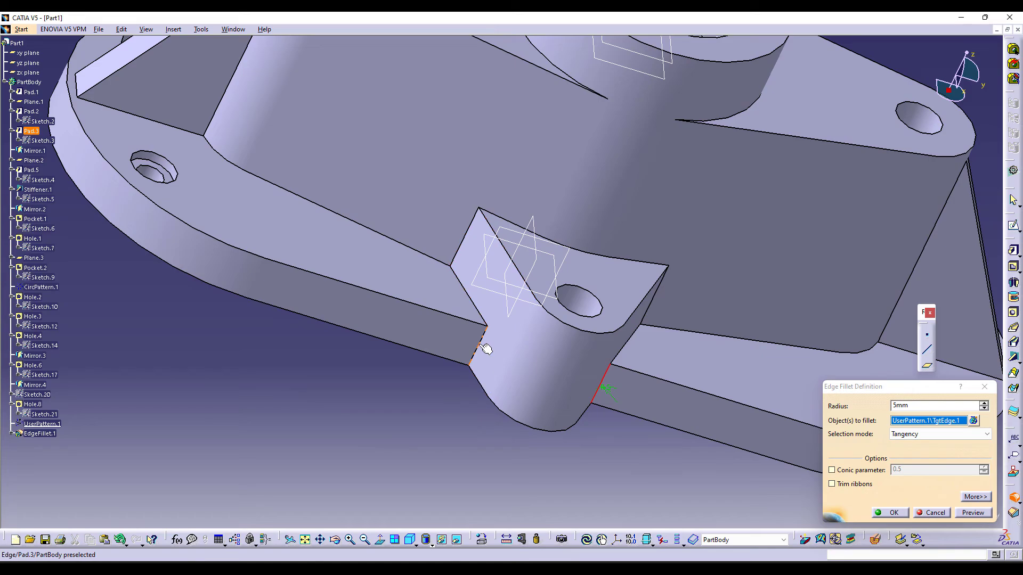
pyautogui.click(486, 349)
pyautogui.click(470, 229)
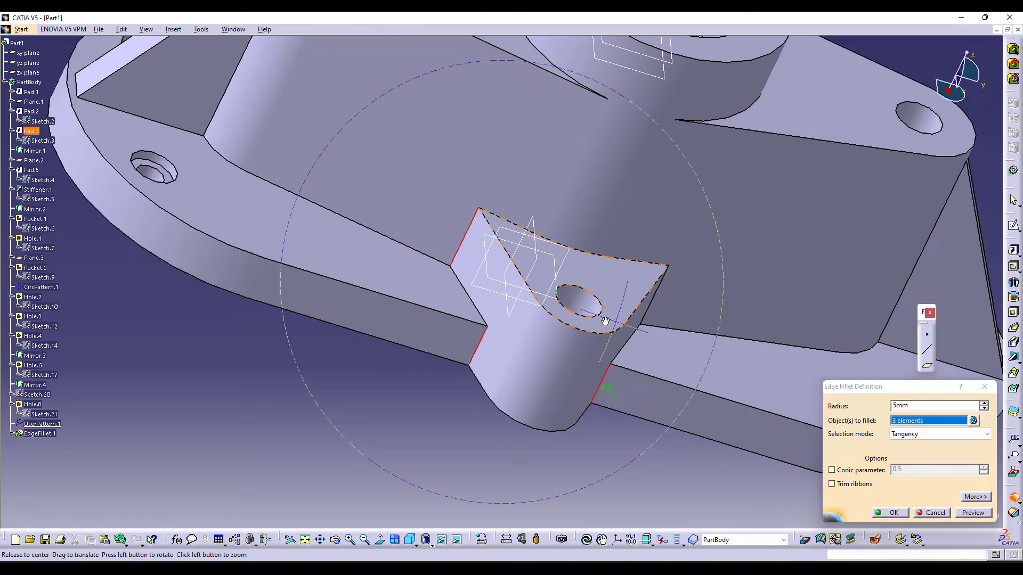
pyautogui.keyDown('ctrl'); pyautogui.moveTo(611, 323); pyautogui.dragTo(580, 322, button='middle'); pyautogui.keyUp('ctrl')
pyautogui.click(634, 289)
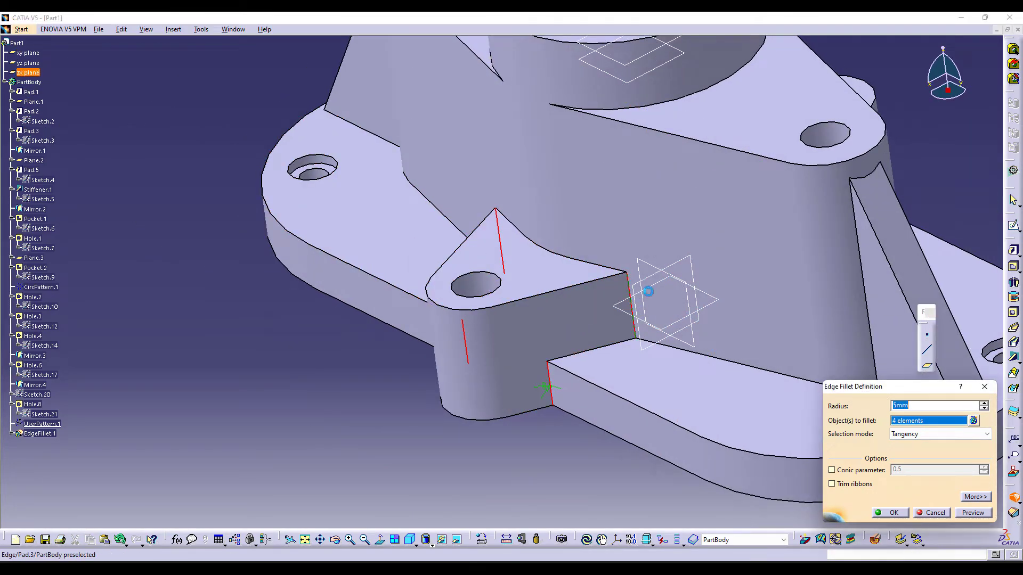
# Step: Add the opposite lug's four vertical edges and fillet all selected lug edges with a 10 mm radius
pyautogui.keyDown('ctrl'); pyautogui.moveTo(634, 290); pyautogui.dragTo(611, 349, button='middle'); pyautogui.keyUp('ctrl')
pyautogui.click(577, 361)
pyautogui.keyDown('ctrl'); pyautogui.moveTo(768, 290); pyautogui.dragTo(621, 429, button='middle'); pyautogui.keyUp('ctrl')
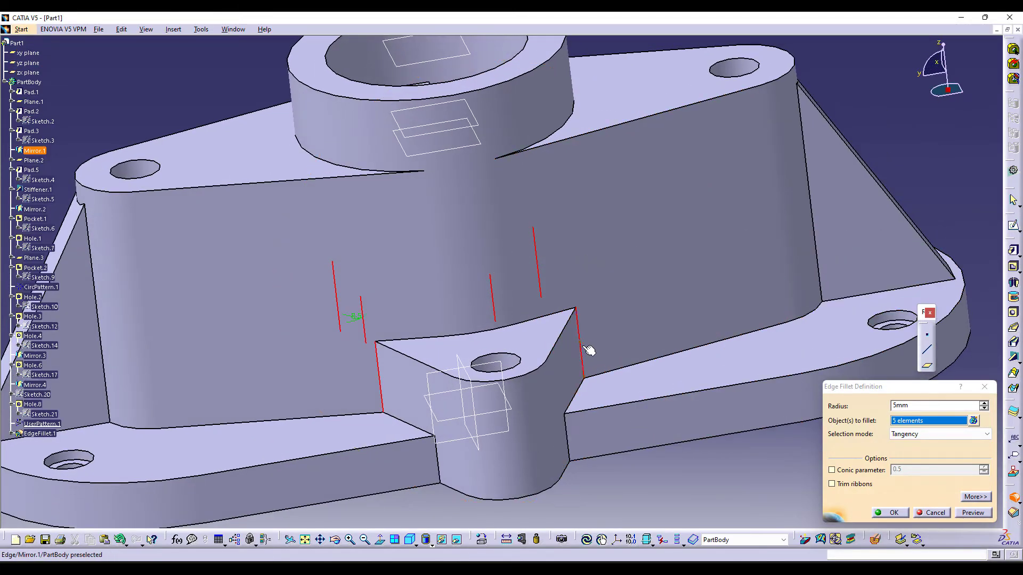
pyautogui.click(588, 349)
pyautogui.click(573, 445)
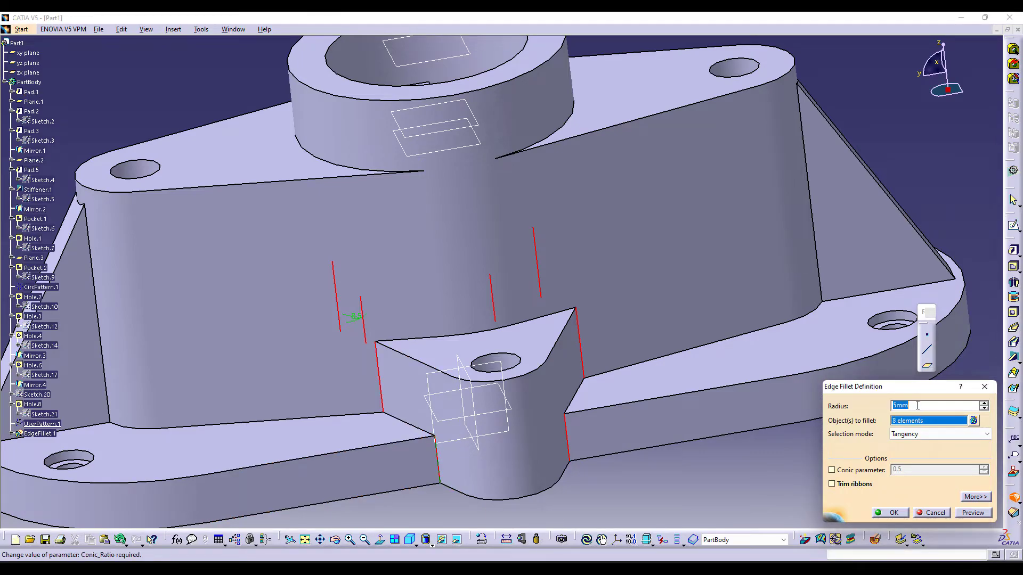
pyautogui.press('Return')
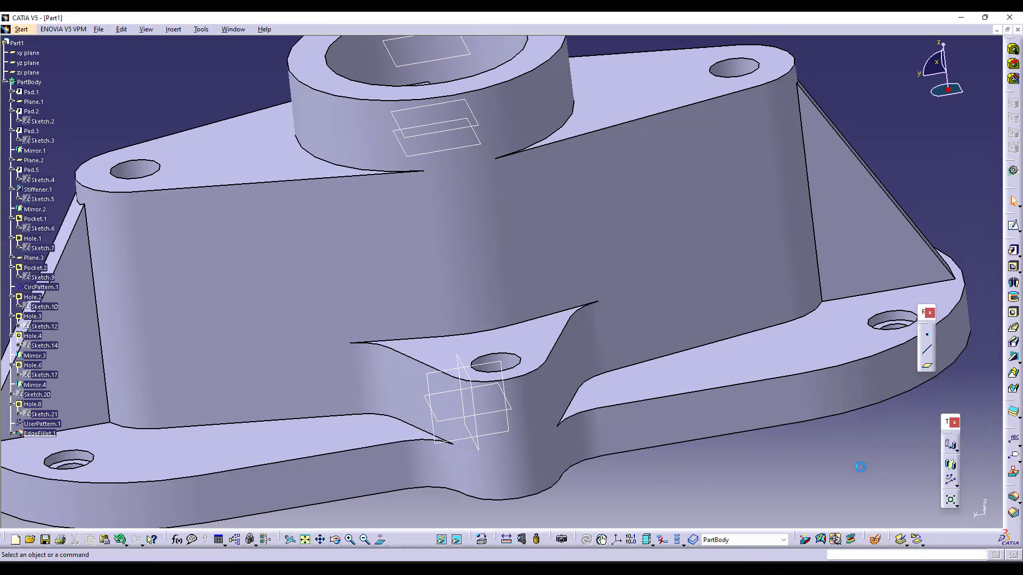
# Step: Check the fillet radius in the reference drawing and start an edge fillet on the first rib's edges against the body
pyautogui.click(410, 540)
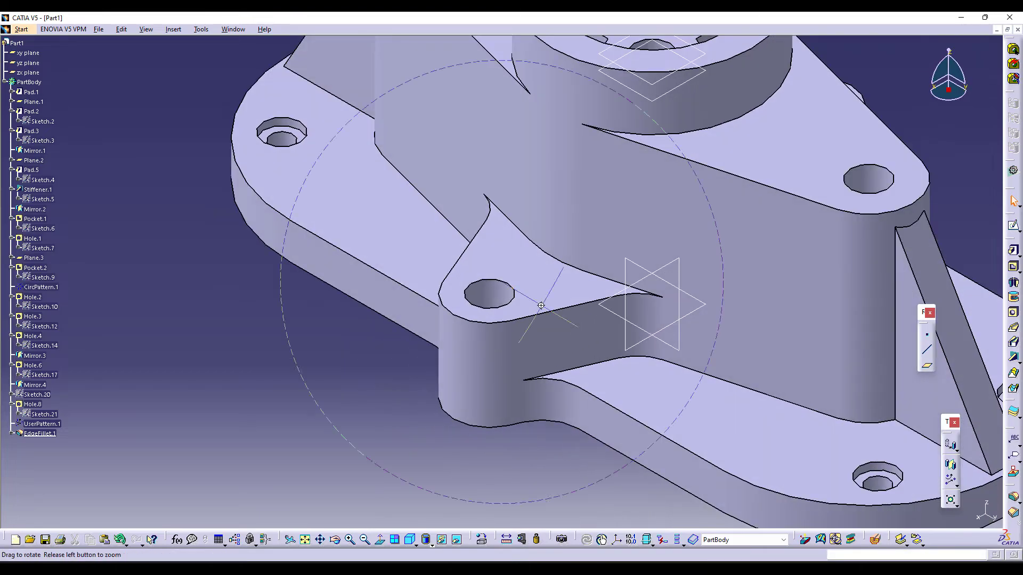
pyautogui.moveTo(542, 304); pyautogui.dragTo(580, 342, button='middle')
pyautogui.moveTo(830, 156); pyautogui.dragTo(756, 196, button='middle')
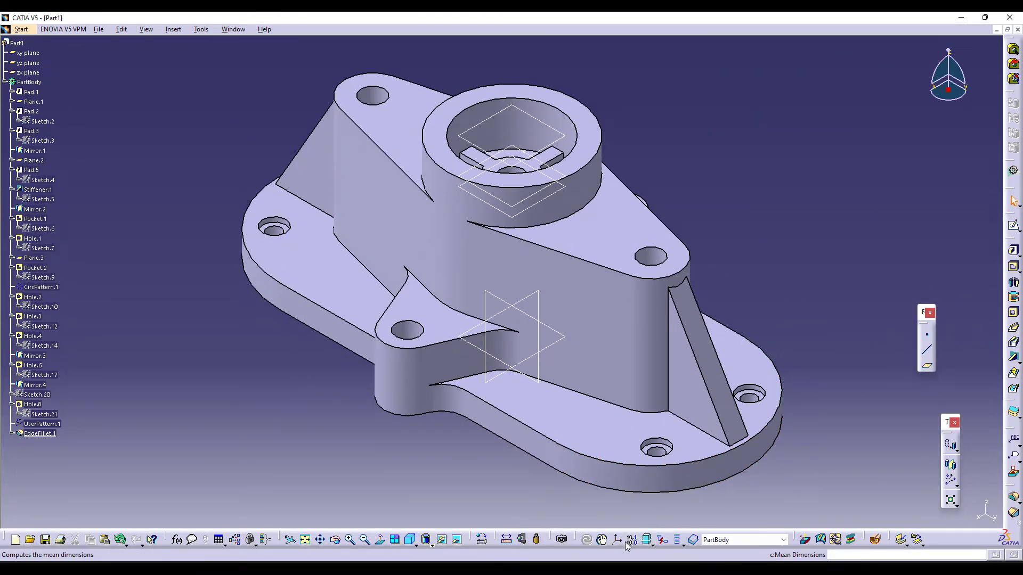
pyautogui.click(540, 569)
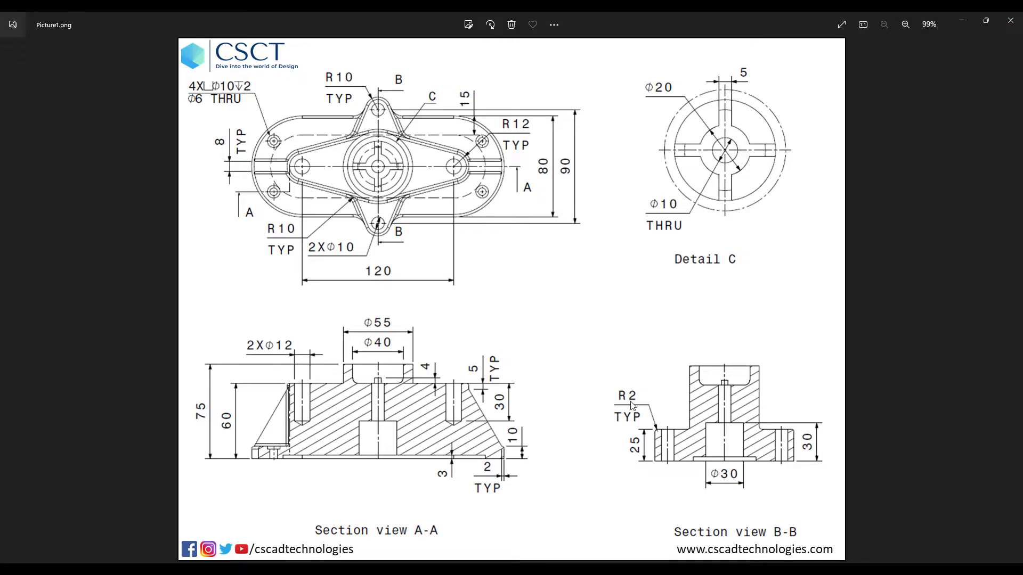
pyautogui.hotkey('alt', 'Tab')
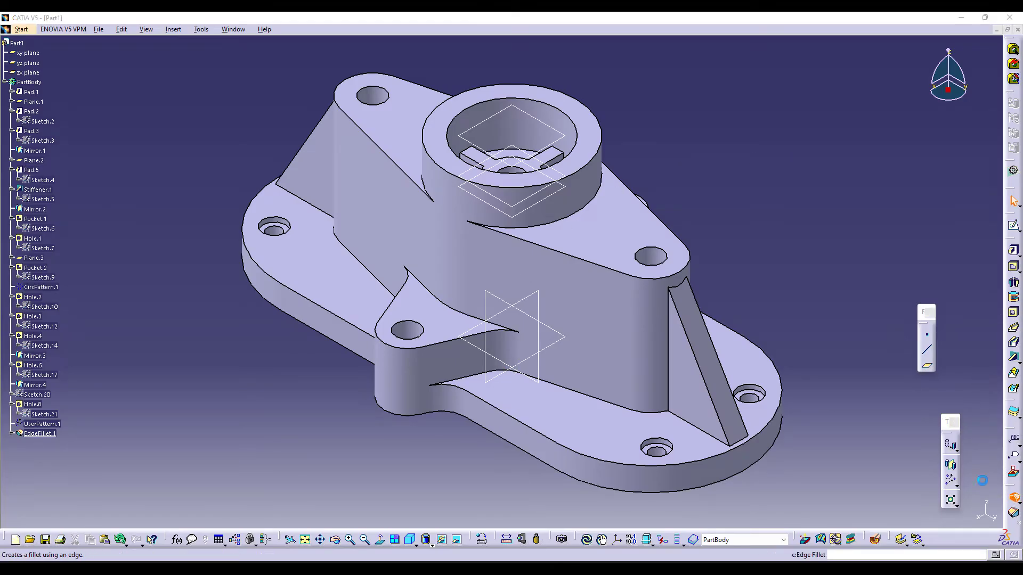
pyautogui.click(1012, 497)
pyautogui.click(676, 345)
pyautogui.moveTo(669, 345); pyautogui.dragTo(777, 334, button='middle')
pyautogui.click(420, 304)
# Step: Add the opposite rib's two edges against the body and fillet all four rib edges with a 2 mm radius
pyautogui.click(677, 246)
pyautogui.click(383, 313)
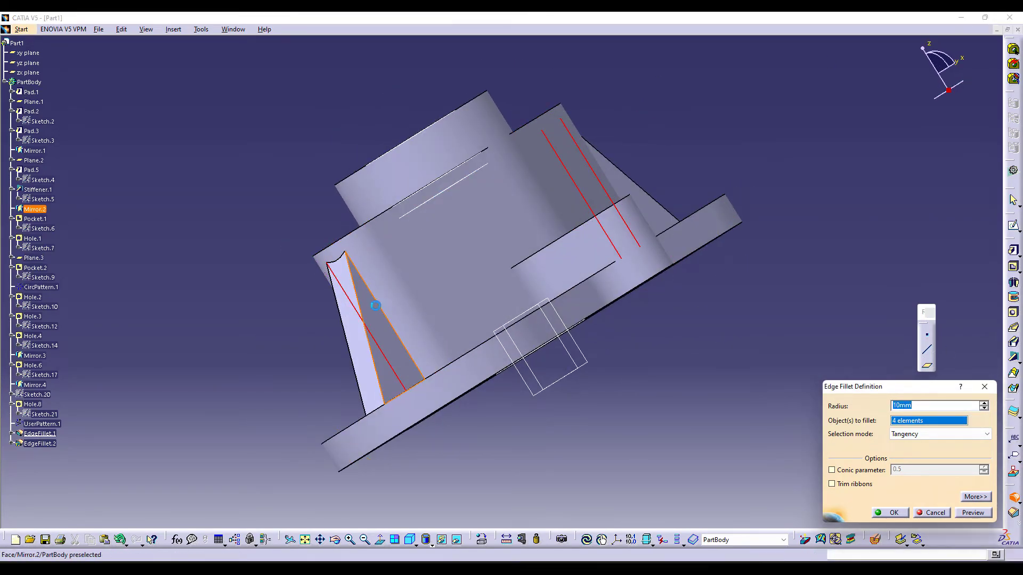
pyautogui.click(385, 315)
pyautogui.click(390, 314)
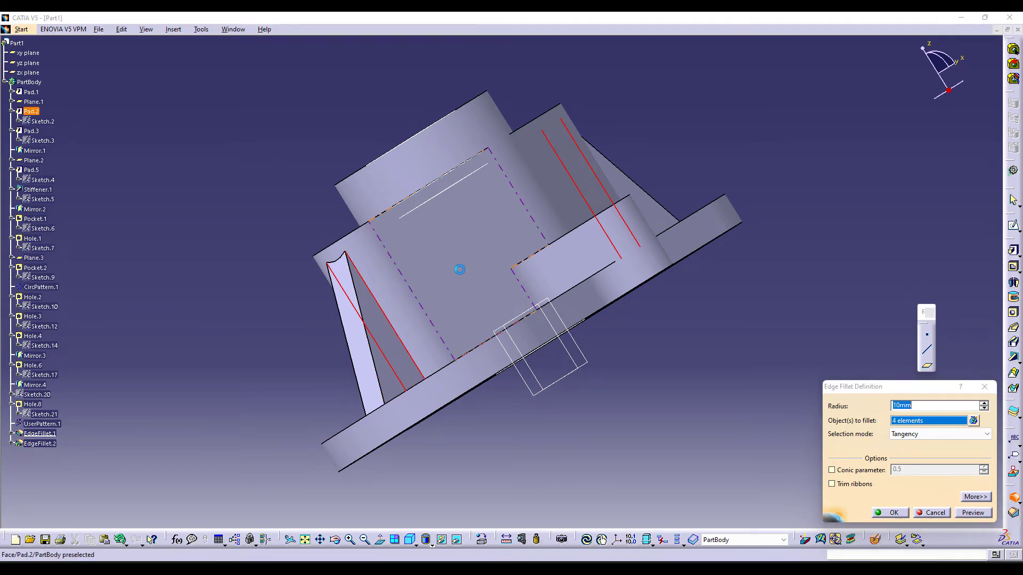
pyautogui.moveTo(456, 267); pyautogui.dragTo(661, 450, button='middle')
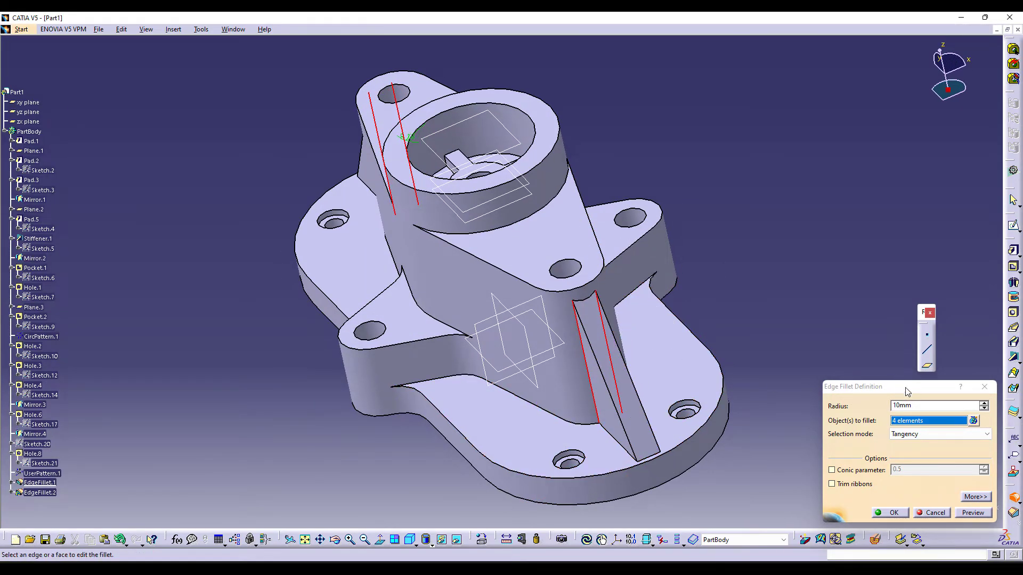
pyautogui.click(915, 404)
pyautogui.press('Return')
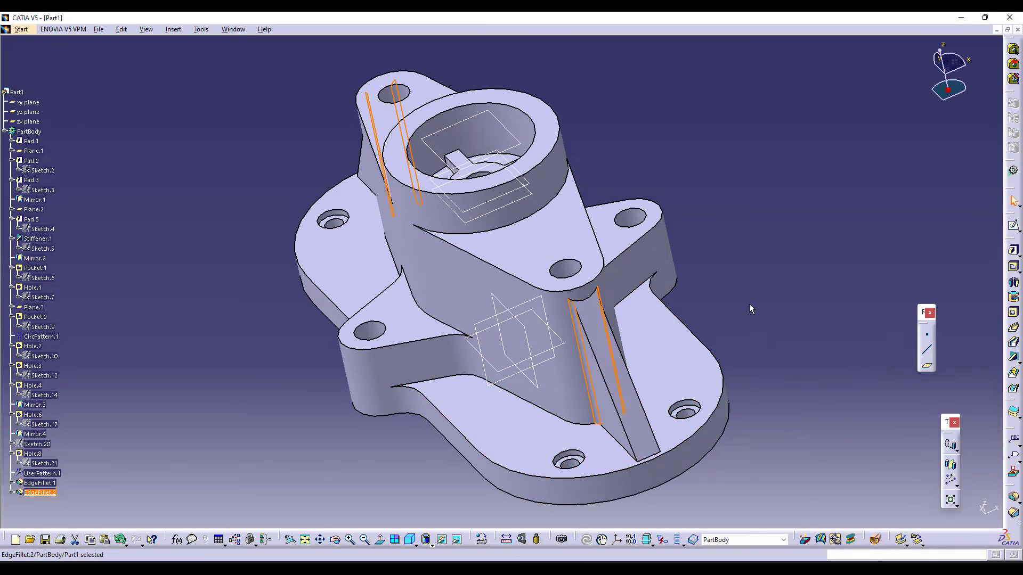
# Step: Start a 2 mm edge fillet on the four edge chains where the body and lugs meet the base plate
pyautogui.moveTo(772, 289); pyautogui.dragTo(786, 299, button='middle')
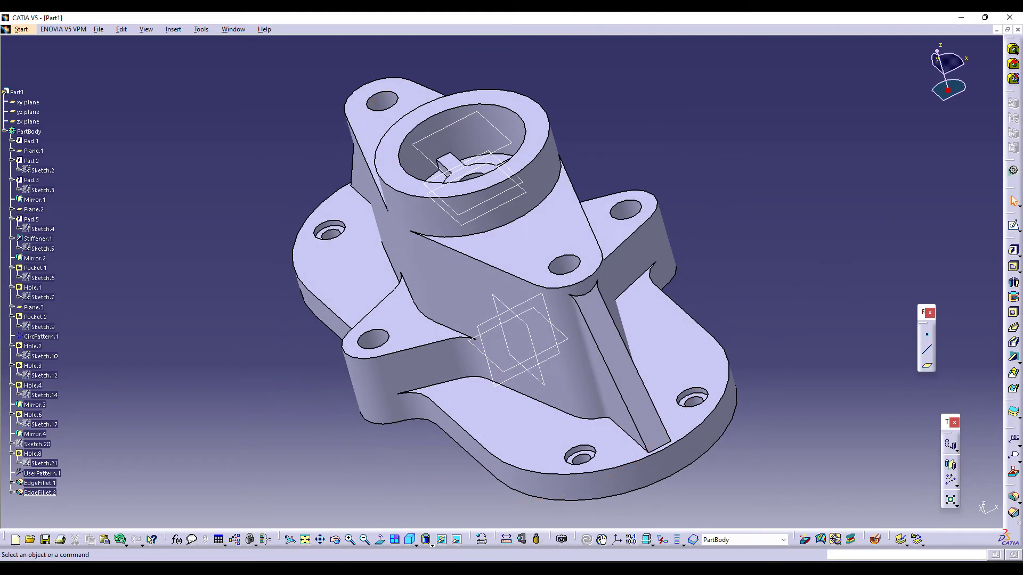
pyautogui.click(1013, 501)
pyautogui.click(629, 437)
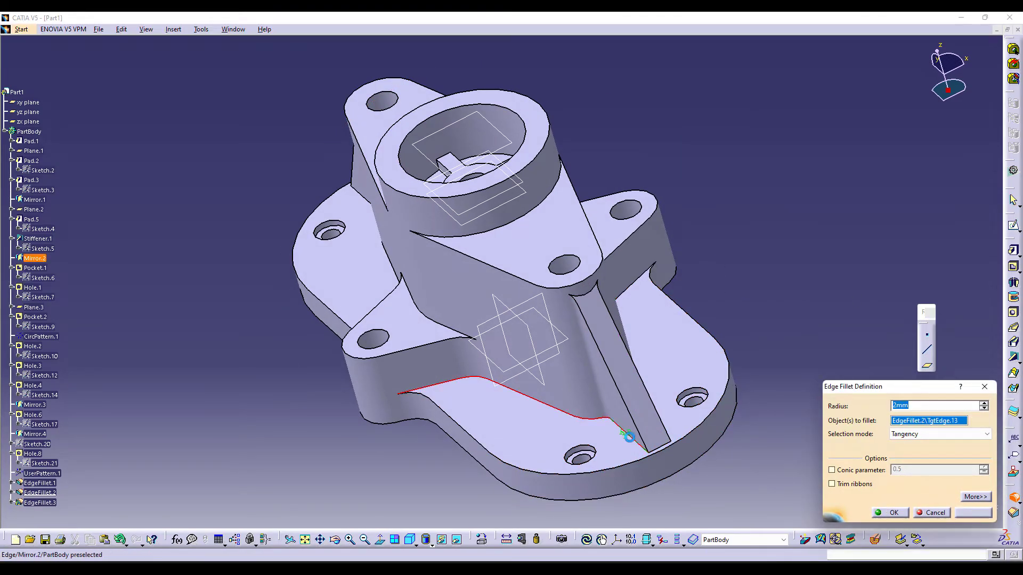
pyautogui.moveTo(446, 380); pyautogui.dragTo(724, 393, button='middle')
pyautogui.click(453, 397)
pyautogui.moveTo(452, 397); pyautogui.dragTo(520, 419, button='middle')
pyautogui.click(506, 468)
pyautogui.moveTo(402, 257); pyautogui.dragTo(404, 337, button='middle')
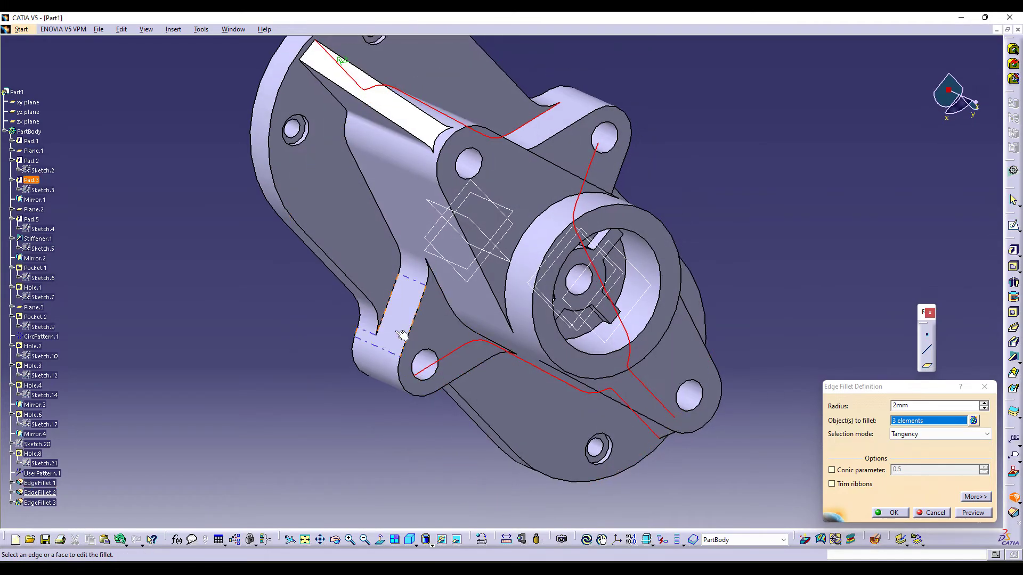
pyautogui.click(395, 307)
# Step: Add the top outline and body junction edges of both lugs and create the 2 mm edge fillet on the whole selection
pyautogui.click(424, 305)
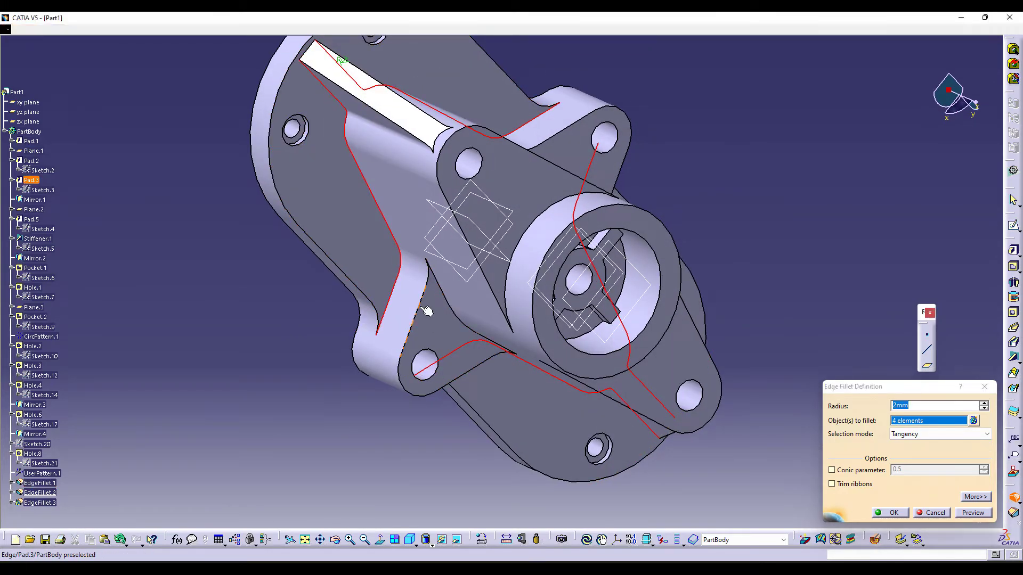
pyautogui.click(449, 304)
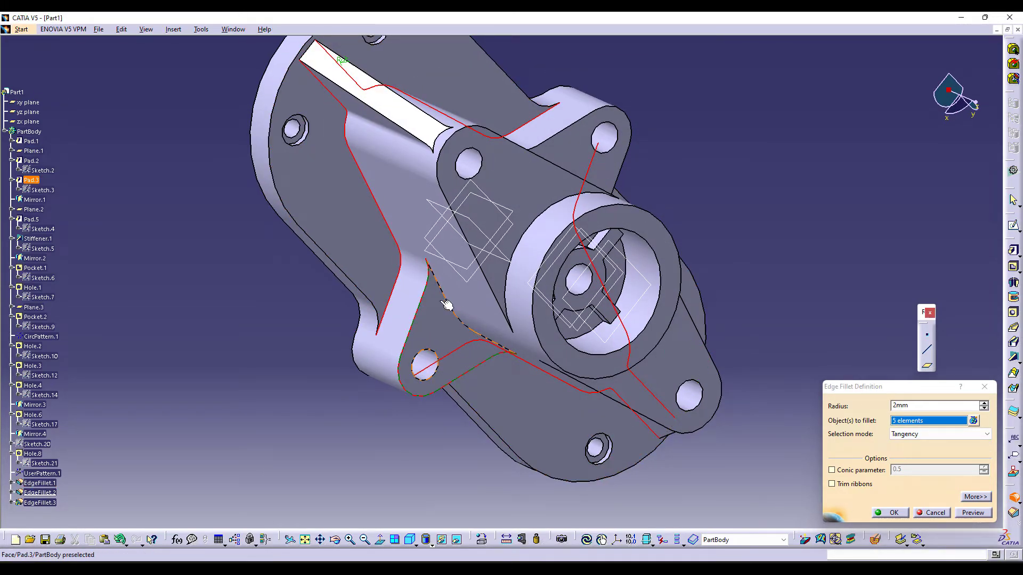
pyautogui.click(451, 298)
pyautogui.moveTo(468, 317); pyautogui.dragTo(491, 176, button='middle')
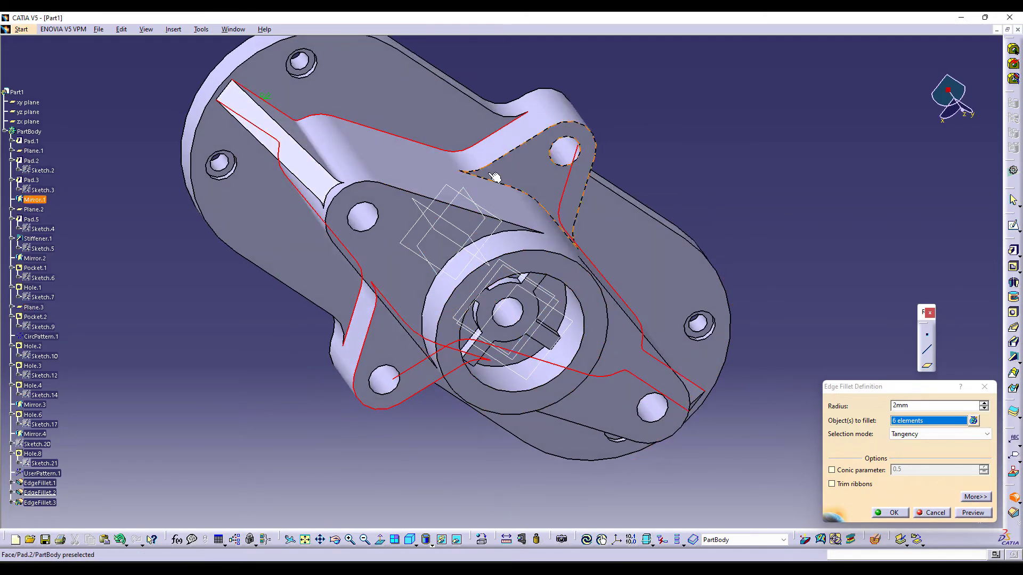
pyautogui.click(502, 164)
pyautogui.click(509, 188)
pyautogui.moveTo(686, 176); pyautogui.dragTo(538, 299, button='middle')
pyautogui.click(890, 513)
pyautogui.click(691, 388)
# Step: Try a 2 mm edge fillet on the base plate's two upper outline edges and the body's two top edges
pyautogui.moveTo(637, 414); pyautogui.dragTo(708, 412, button='middle')
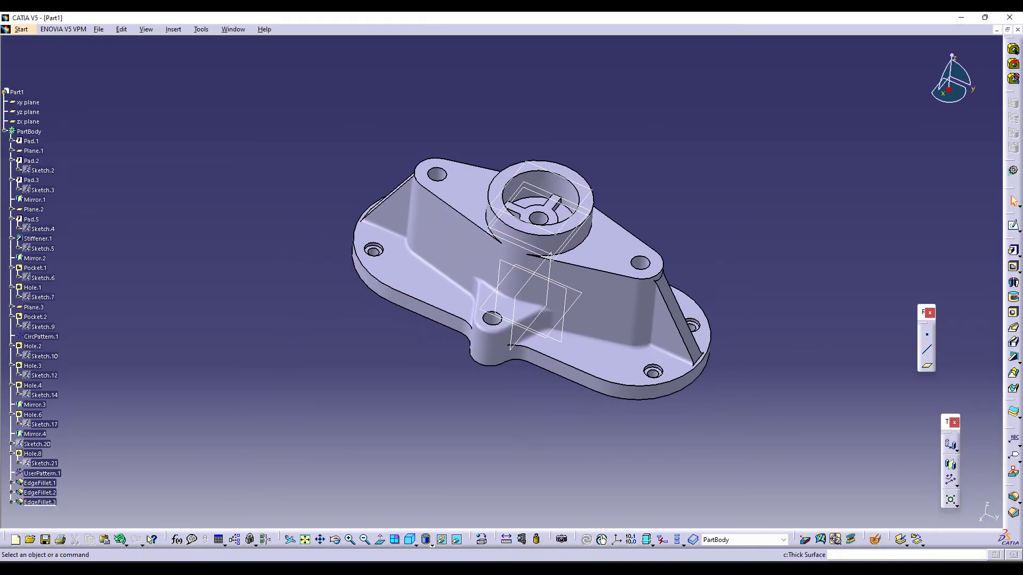
pyautogui.click(1013, 496)
pyautogui.click(614, 383)
pyautogui.click(468, 354)
pyautogui.click(634, 284)
pyautogui.click(484, 231)
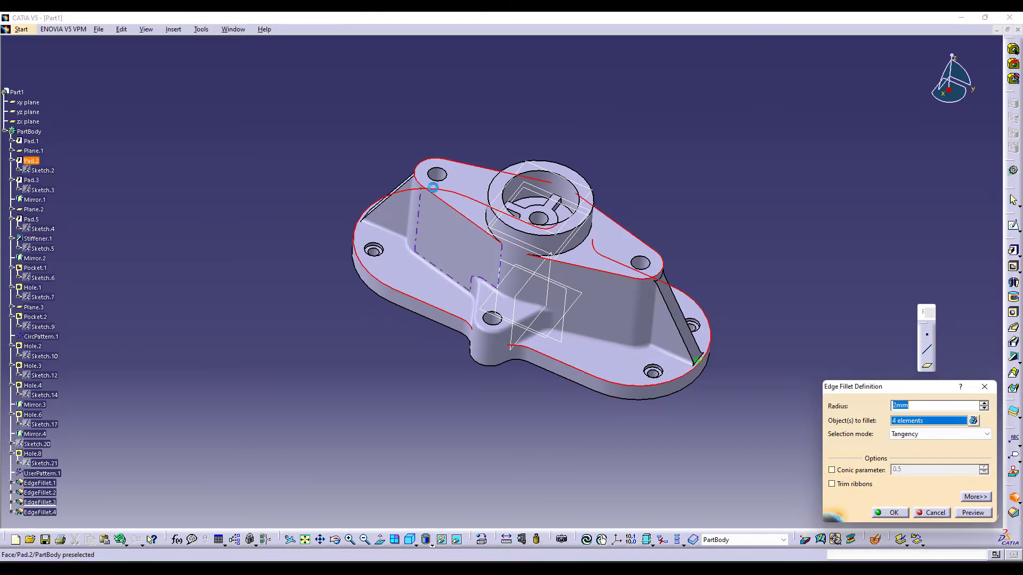
pyautogui.click(890, 513)
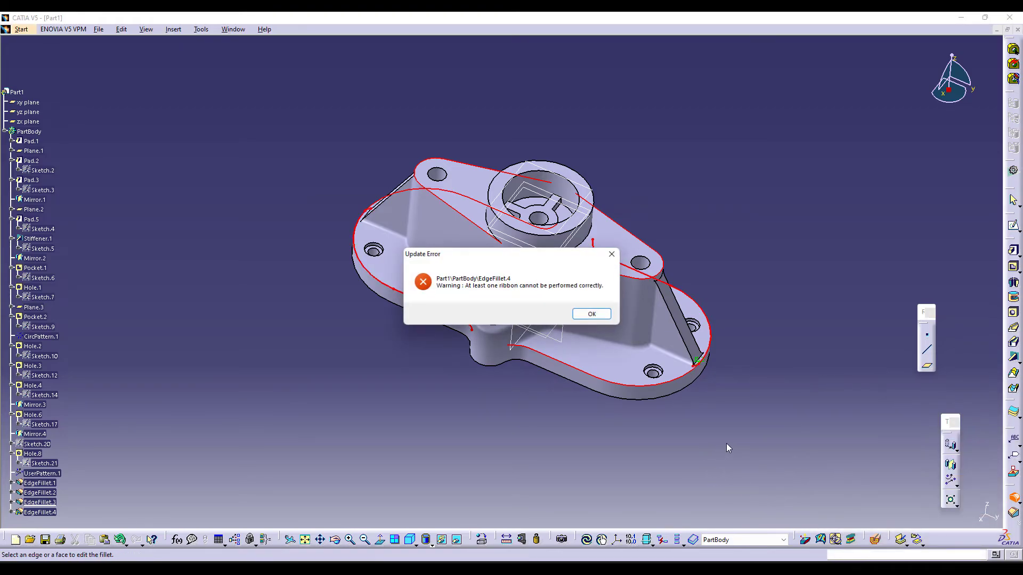
pyautogui.click(586, 315)
pyautogui.click(587, 314)
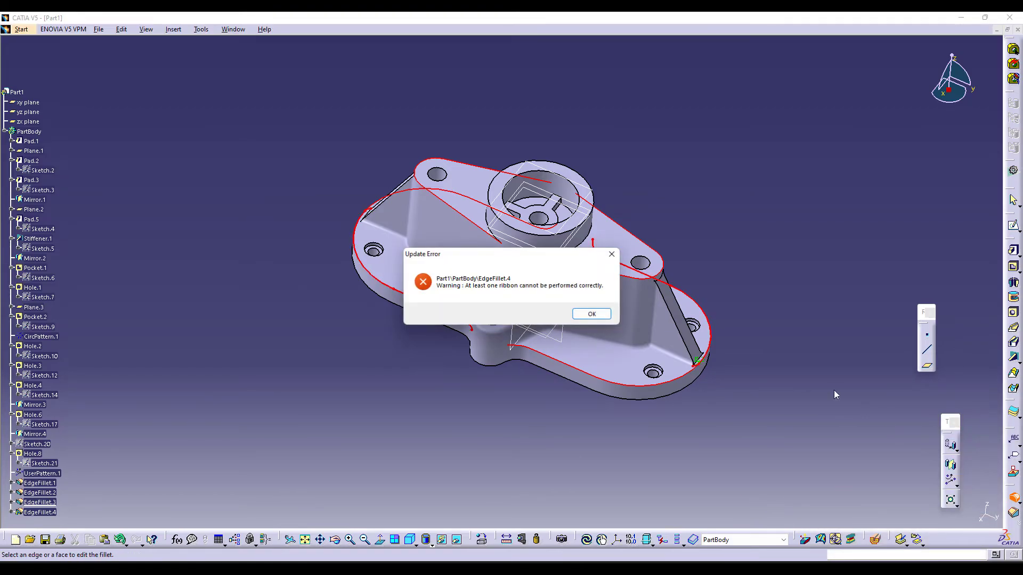
pyautogui.click(608, 316)
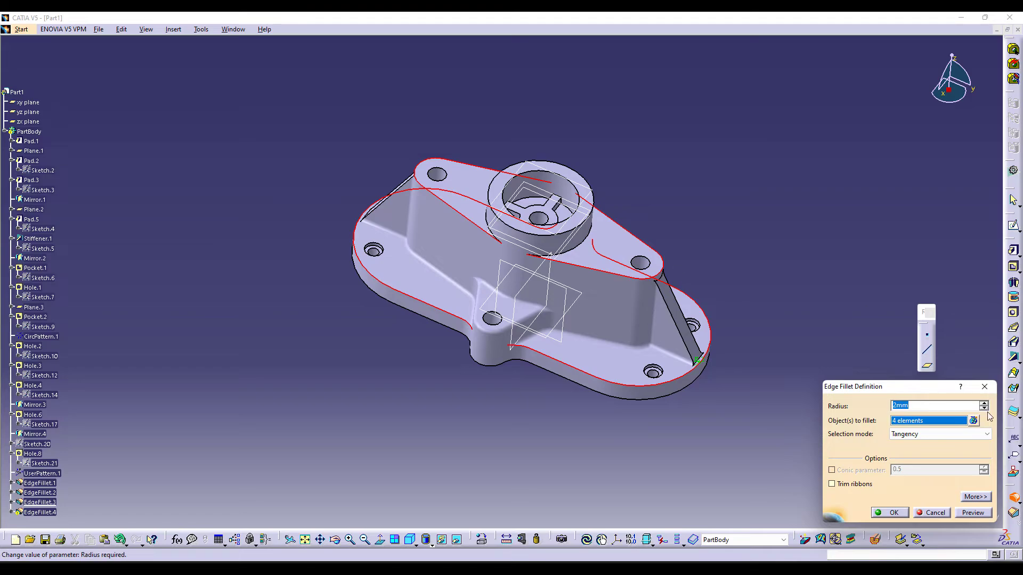
# Step: Remove the body's two top edges from the fillet selection and create the base plate fillet with a 1 mm radius
pyautogui.click(655, 273)
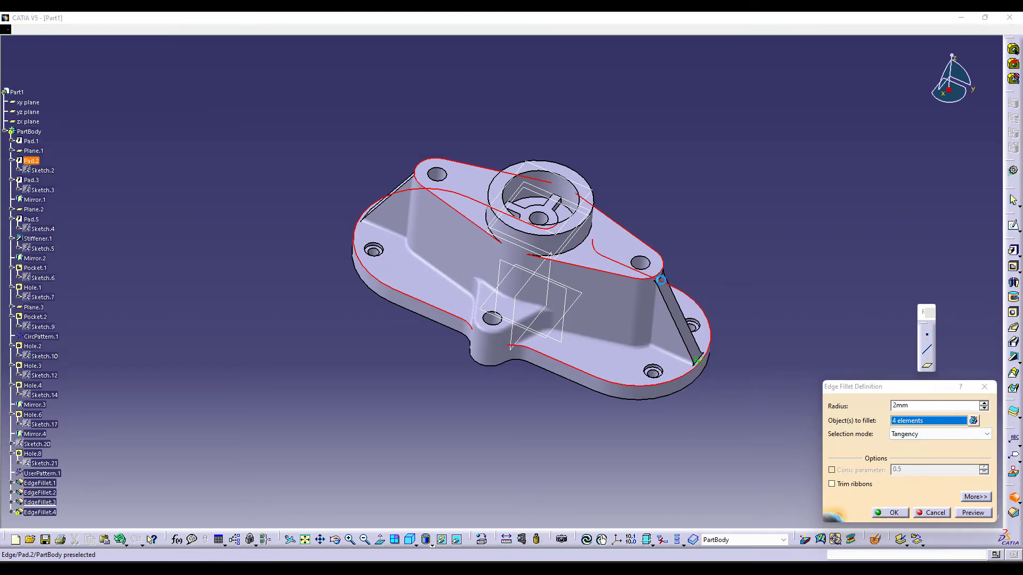
pyautogui.click(454, 209)
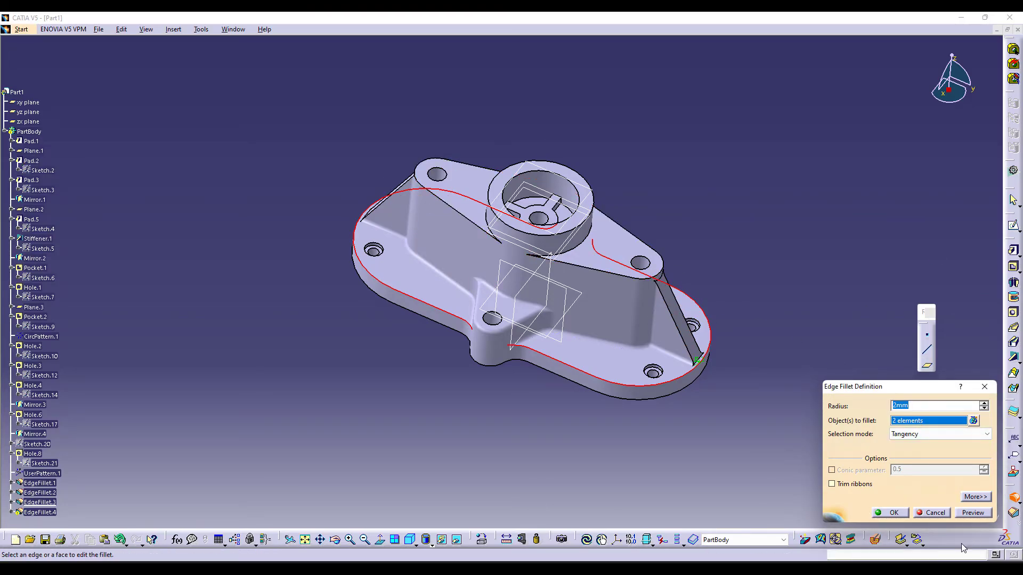
pyautogui.click(894, 513)
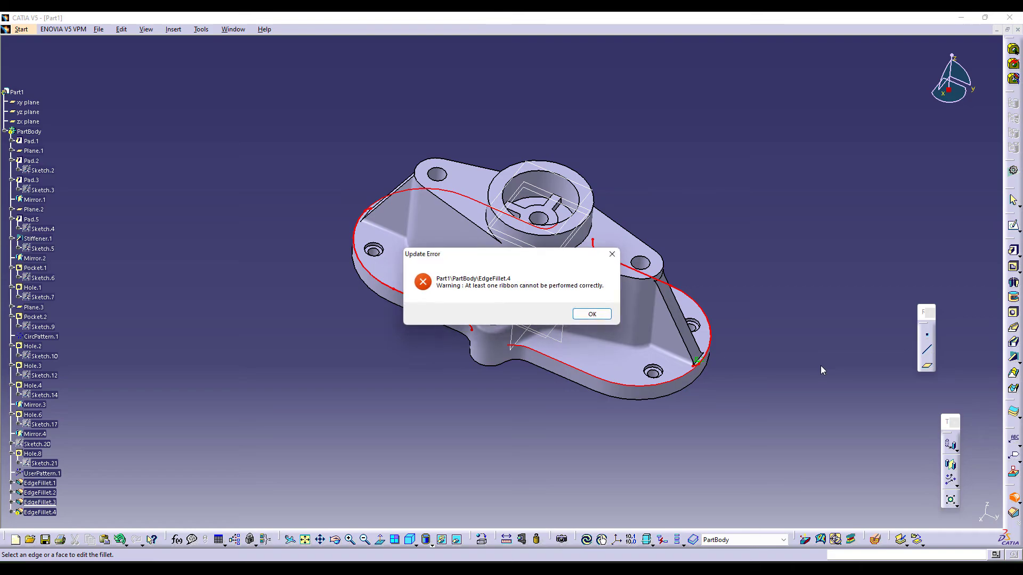
pyautogui.click(585, 316)
pyautogui.click(589, 314)
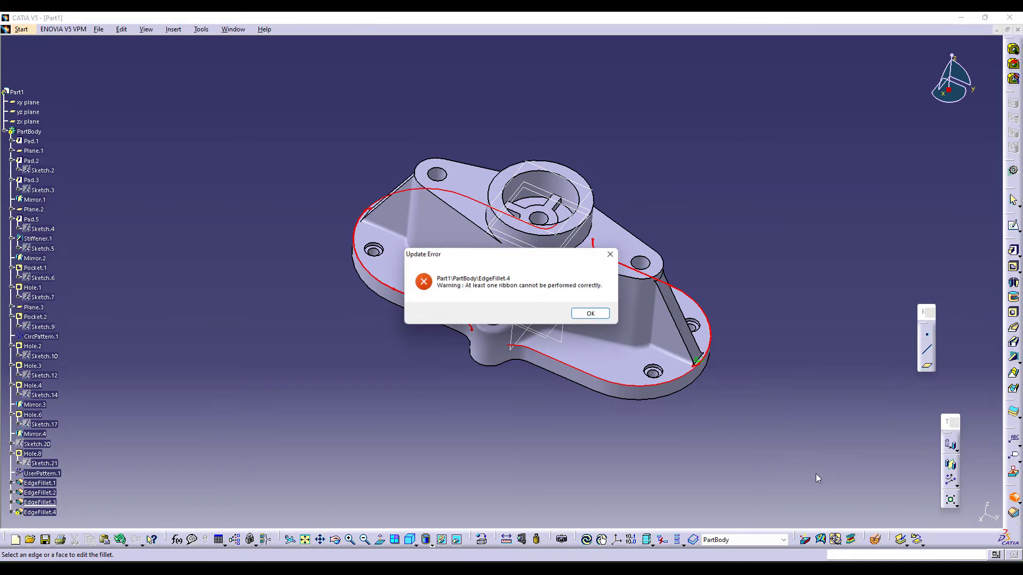
pyautogui.click(591, 315)
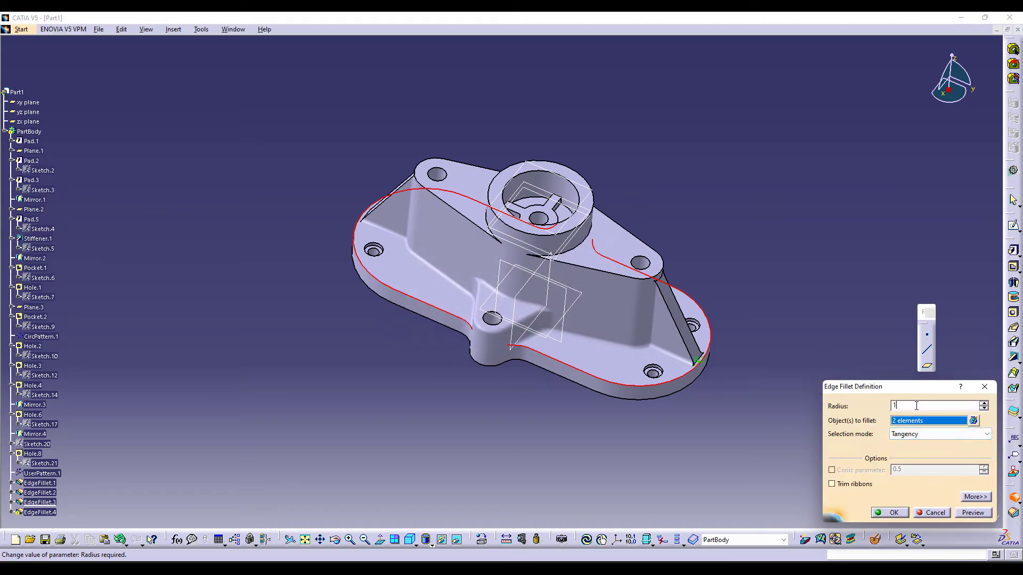
pyautogui.write('1')
pyautogui.press('Return')
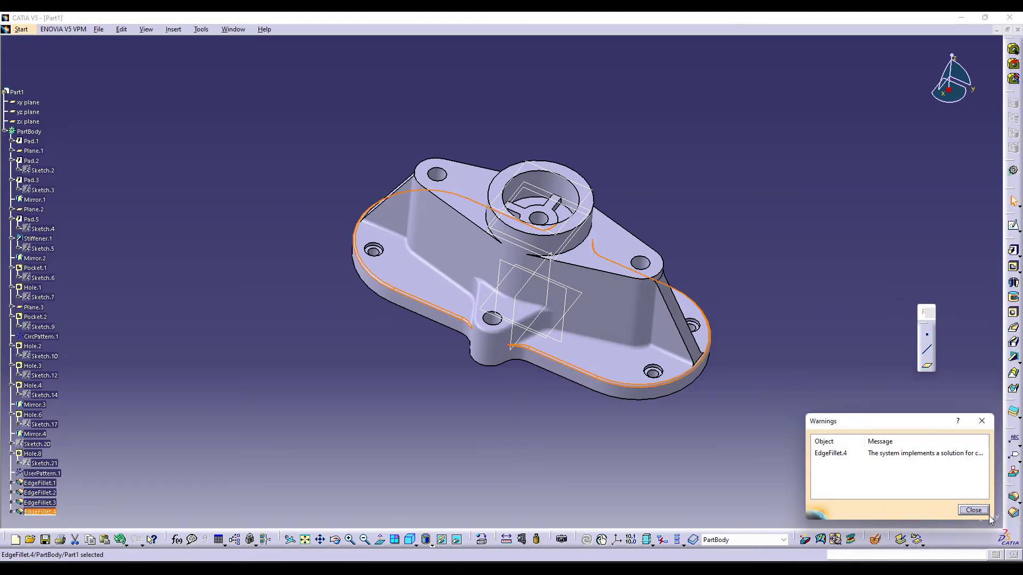
# Step: Reopen the 1 mm base plate fillet, keep the automatic cliff edge mode and add the body's two top edges to it
pyautogui.doubleClick(656, 386)
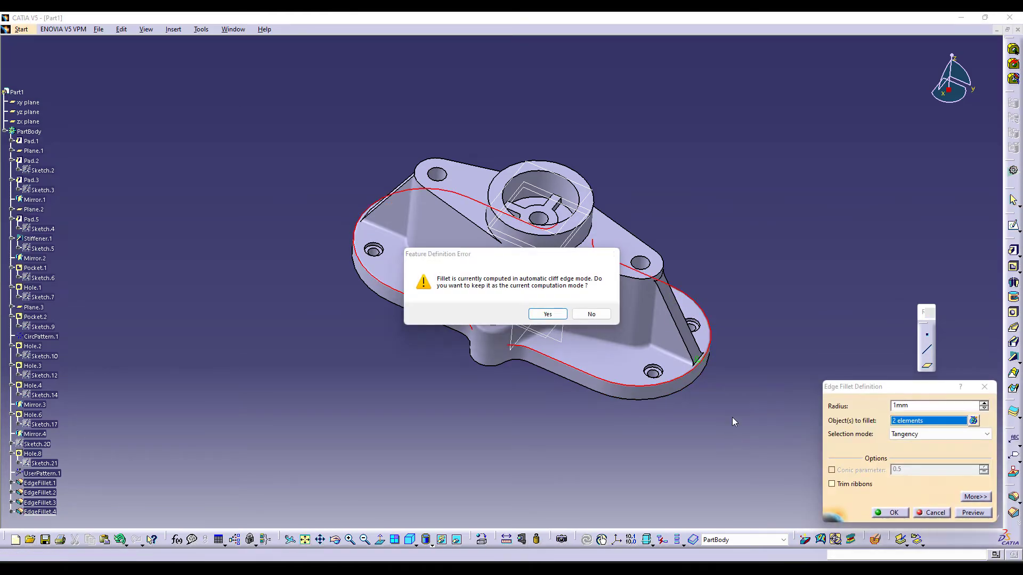
pyautogui.click(550, 314)
pyautogui.moveTo(613, 333); pyautogui.dragTo(629, 368, button='middle')
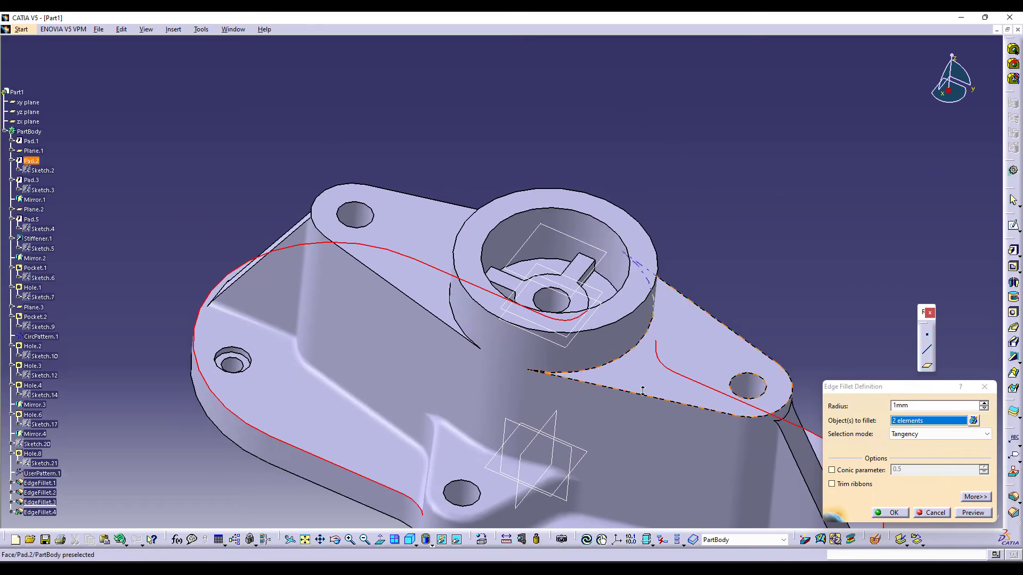
pyautogui.click(628, 393)
pyautogui.click(457, 330)
pyautogui.click(890, 512)
# Step: Inspect the filleted bracket in the isometric view and compare it with the reference drawing for remaining fillets
pyautogui.moveTo(752, 241); pyautogui.dragTo(740, 297, button='middle')
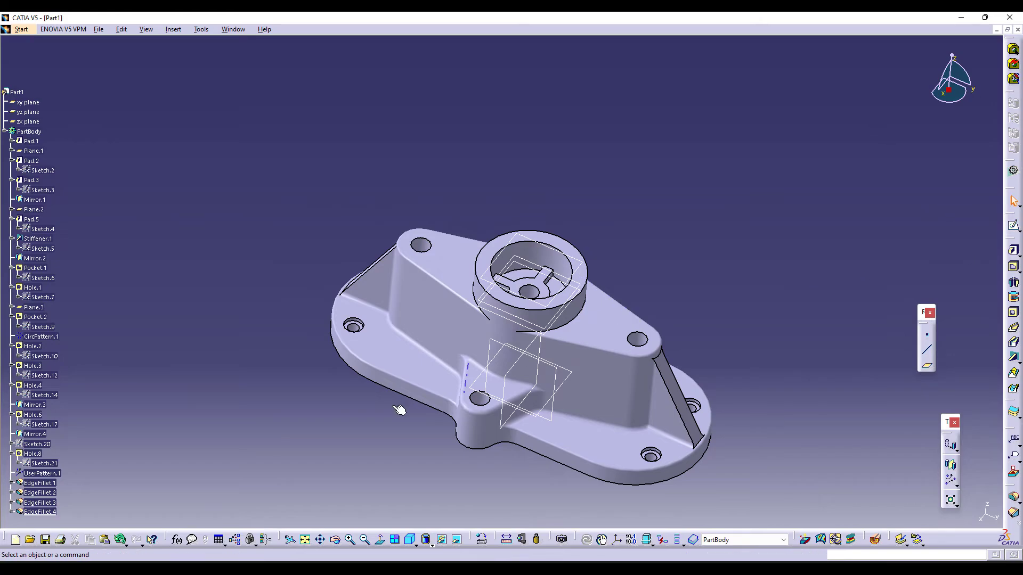
pyautogui.click(412, 539)
pyautogui.moveTo(418, 461); pyautogui.dragTo(458, 447, button='middle')
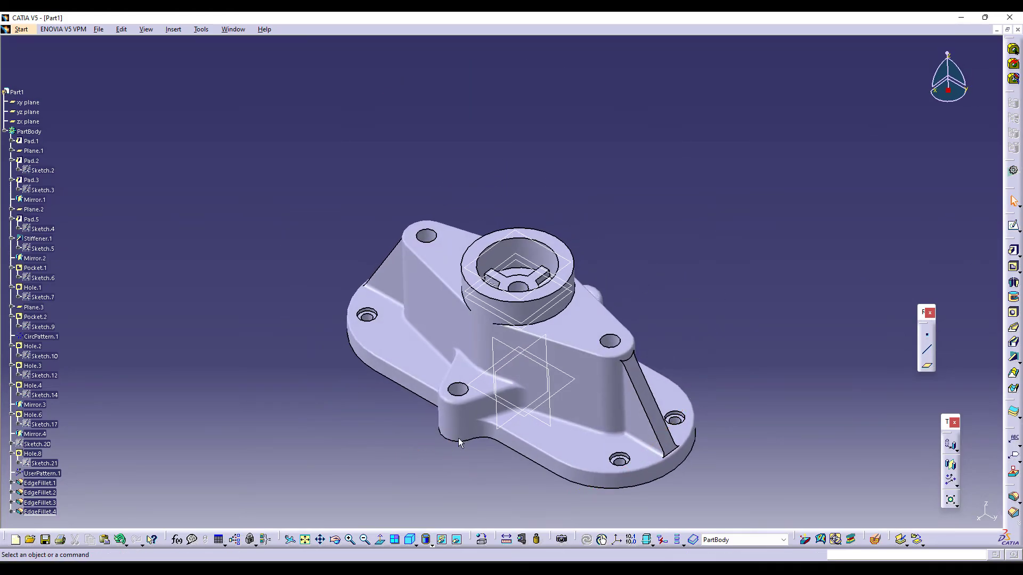
pyautogui.scroll(-1, 383, 398)
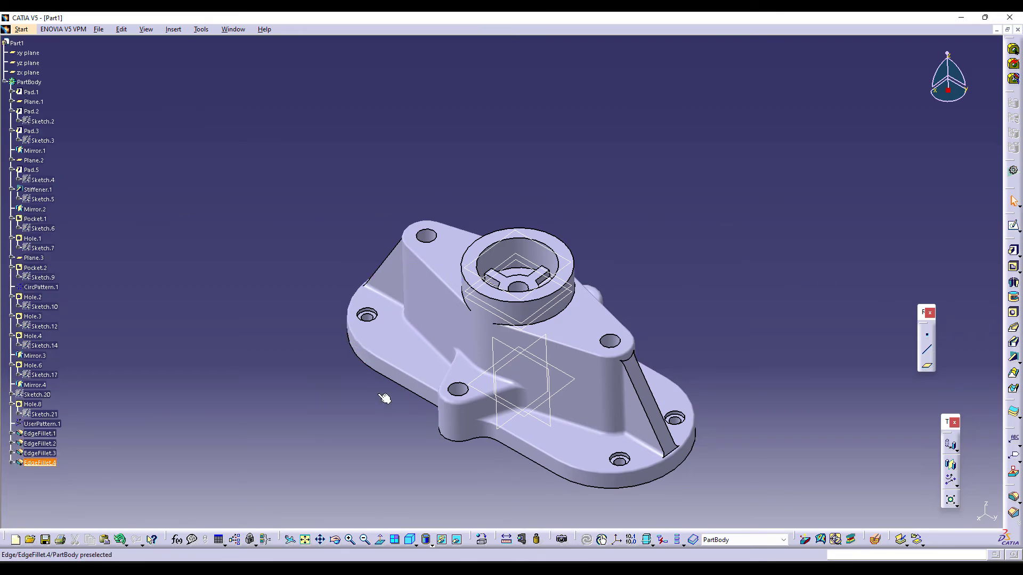
pyautogui.click(411, 539)
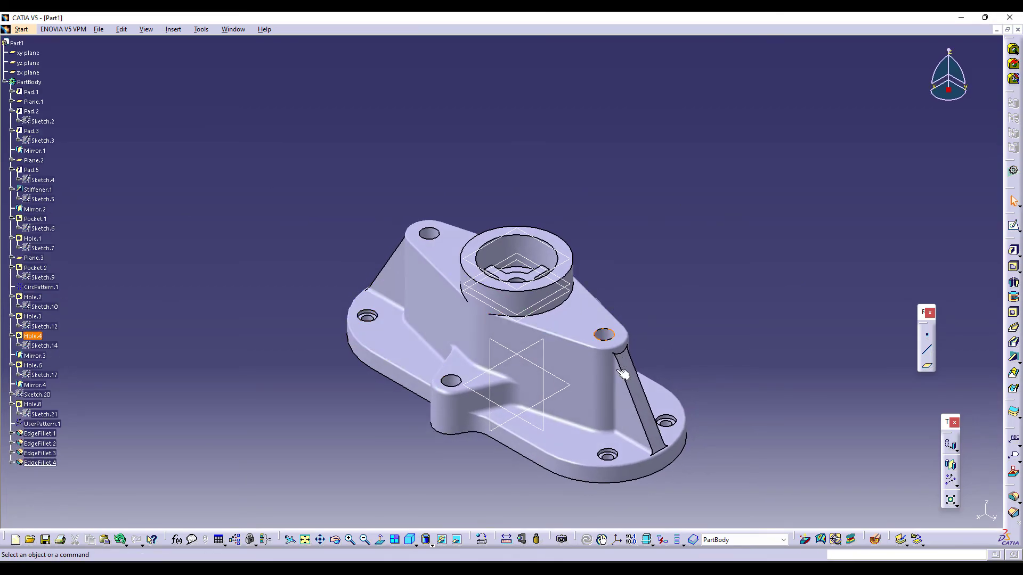
pyautogui.hotkey('alt', 'Tab')
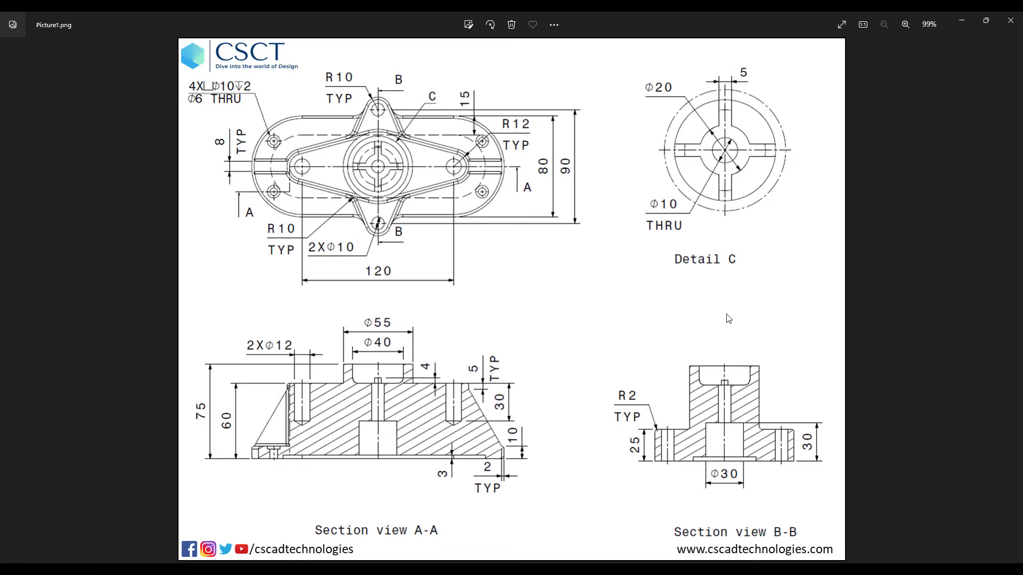
pyautogui.hotkey('alt', 'Tab')
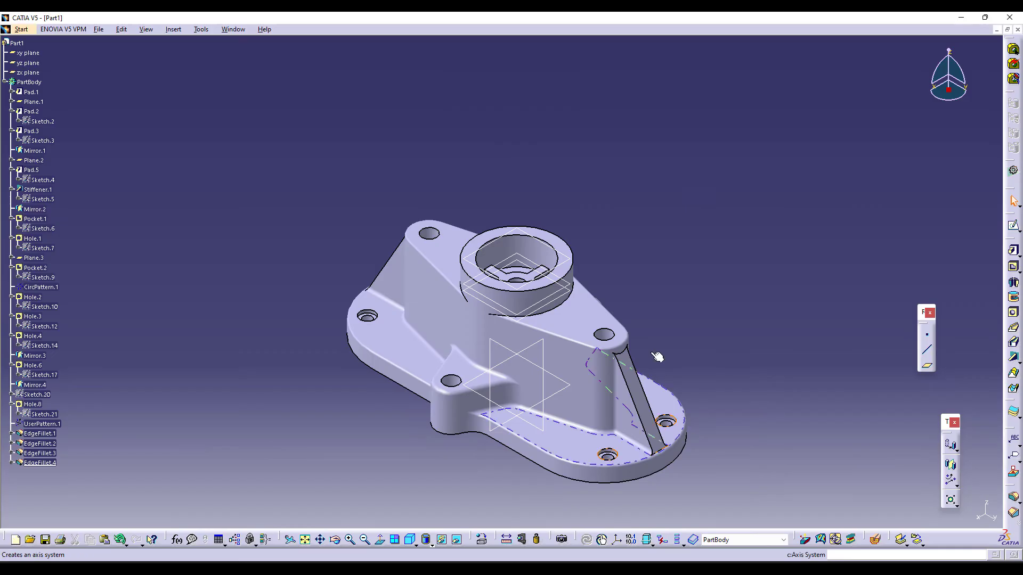
# Step: Start an edge fillet on the four short edges where the cross arms meet the boss's inner bore wall
pyautogui.moveTo(579, 314); pyautogui.dragTo(618, 255, button='middle')
pyautogui.moveTo(713, 174); pyautogui.dragTo(624, 104, button='middle')
pyautogui.click(1014, 499)
pyautogui.click(599, 224)
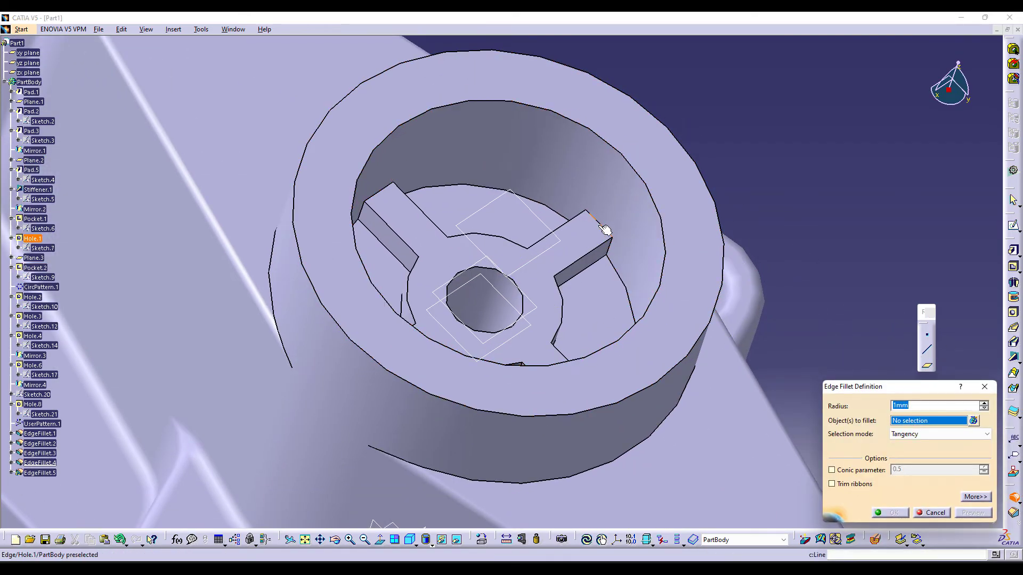
pyautogui.click(381, 193)
pyautogui.moveTo(592, 321); pyautogui.dragTo(439, 409, button='middle')
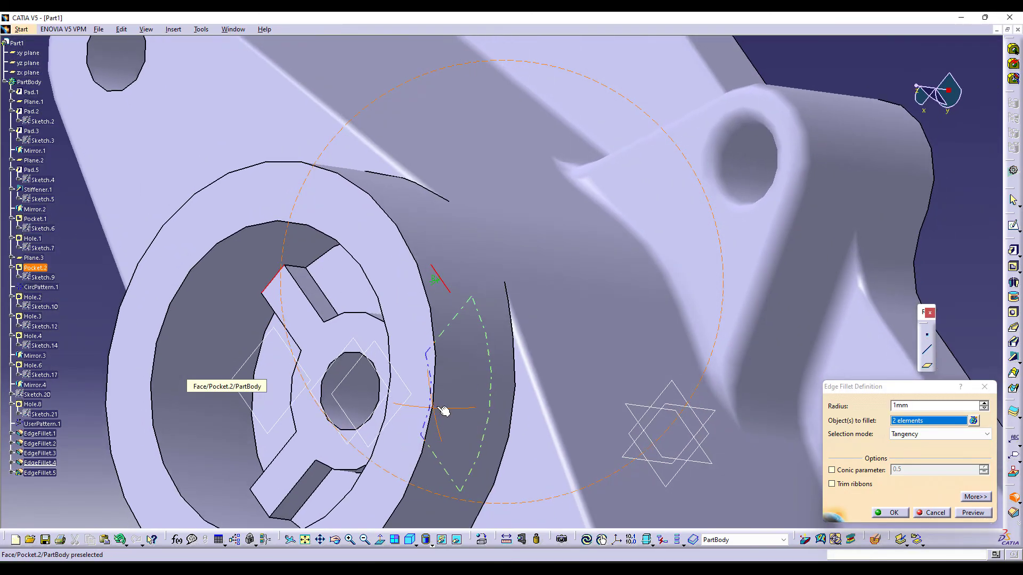
pyautogui.click(262, 505)
pyautogui.moveTo(354, 416); pyautogui.dragTo(687, 471, button='middle')
pyautogui.scroll(-1, 687, 472)
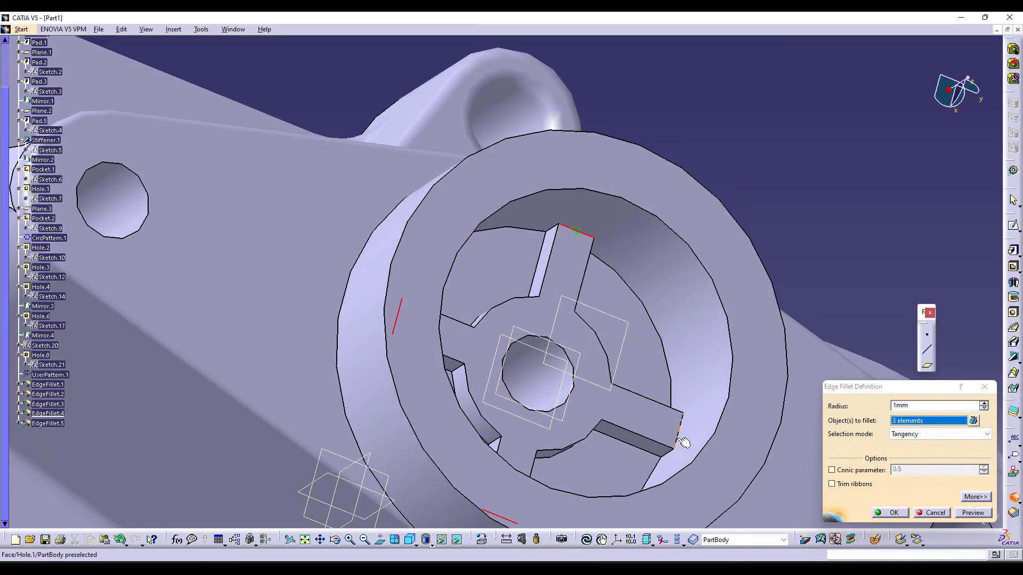
pyautogui.click(684, 442)
# Step: Set the cross arm fillet's radius to 4 mm and create it
pyautogui.doubleClick(954, 405)
pyautogui.write('4')
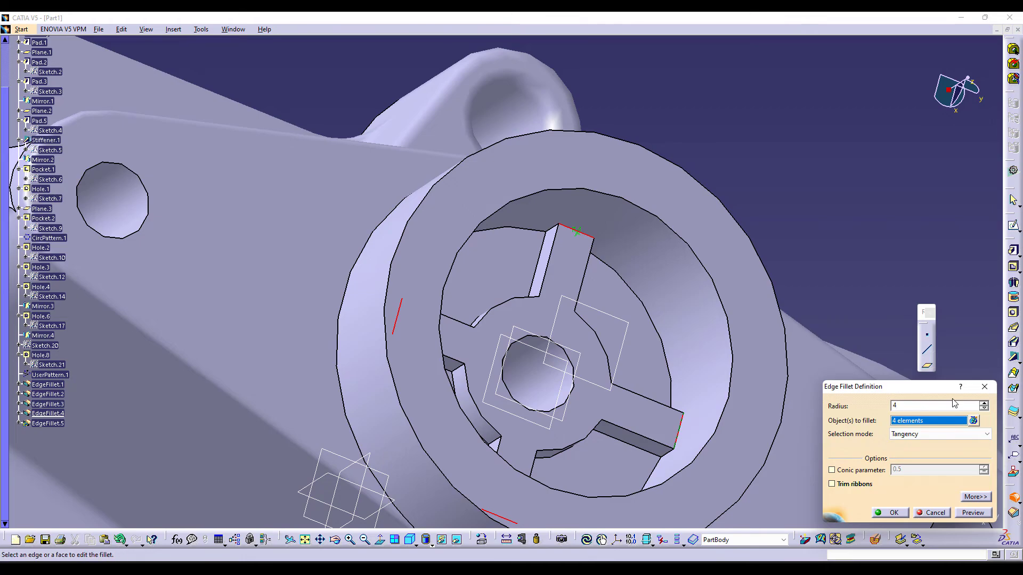
pyautogui.click(889, 513)
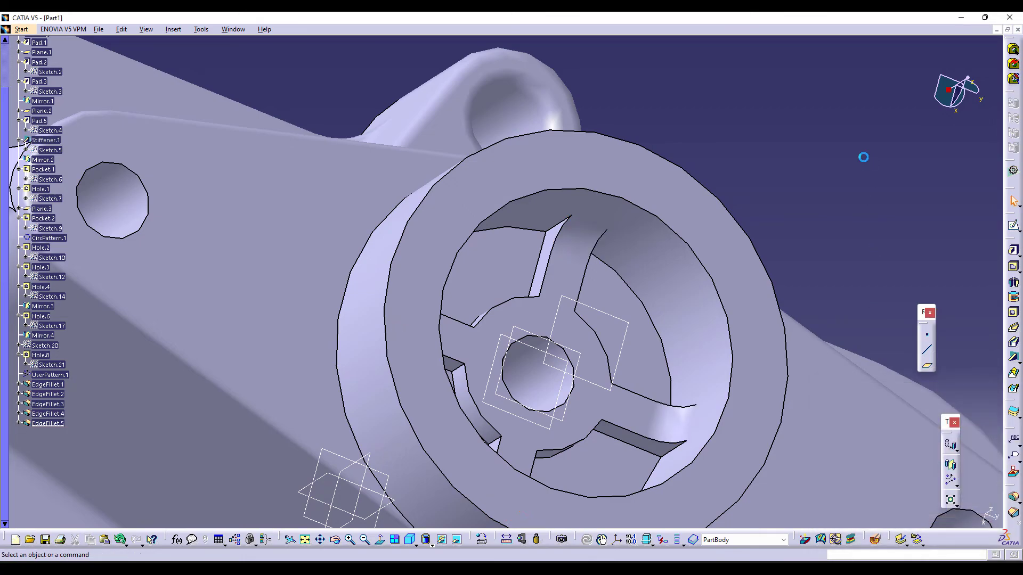
pyautogui.moveTo(746, 126); pyautogui.dragTo(746, 192, button='middle')
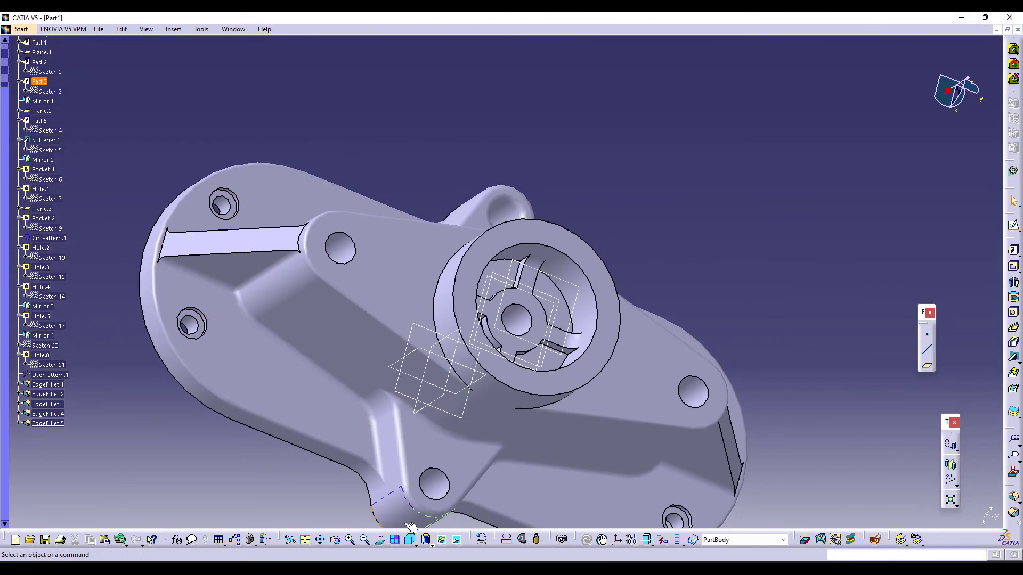